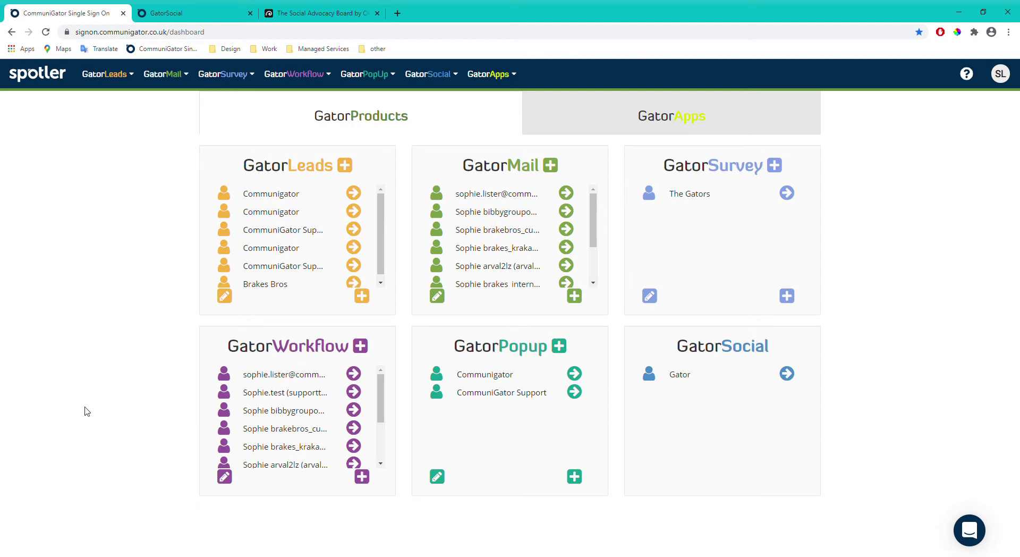
Switch to the GatorSocial dashboard and open the Profile Settings of the signed-in account.
{"action": "mouse_move", "coordinate": [444, 88]}
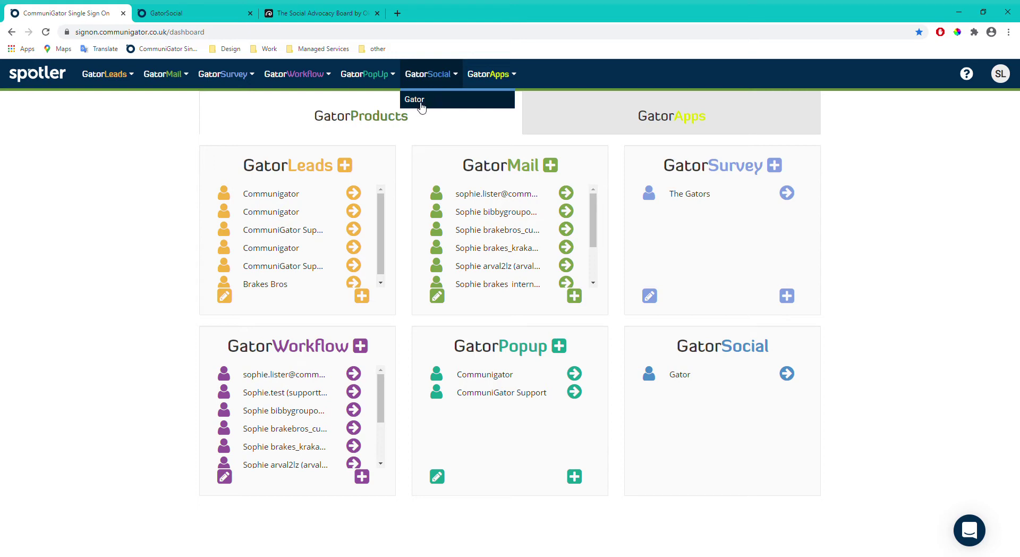
{"action": "left_click", "coordinate": [172, 9]}
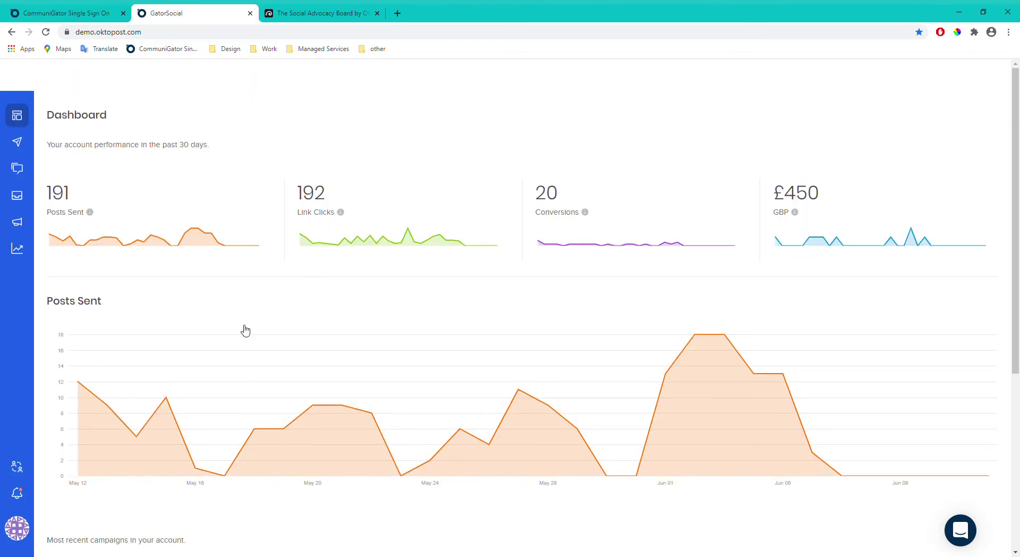
{"action": "mouse_move", "coordinate": [163, 460]}
{"action": "left_click", "coordinate": [24, 529]}
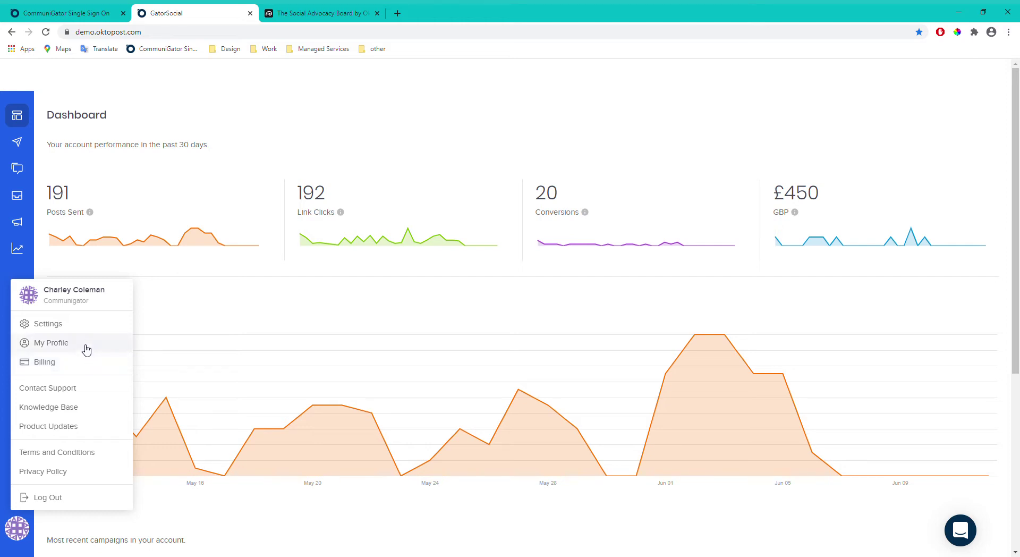
{"action": "left_click", "coordinate": [54, 348]}
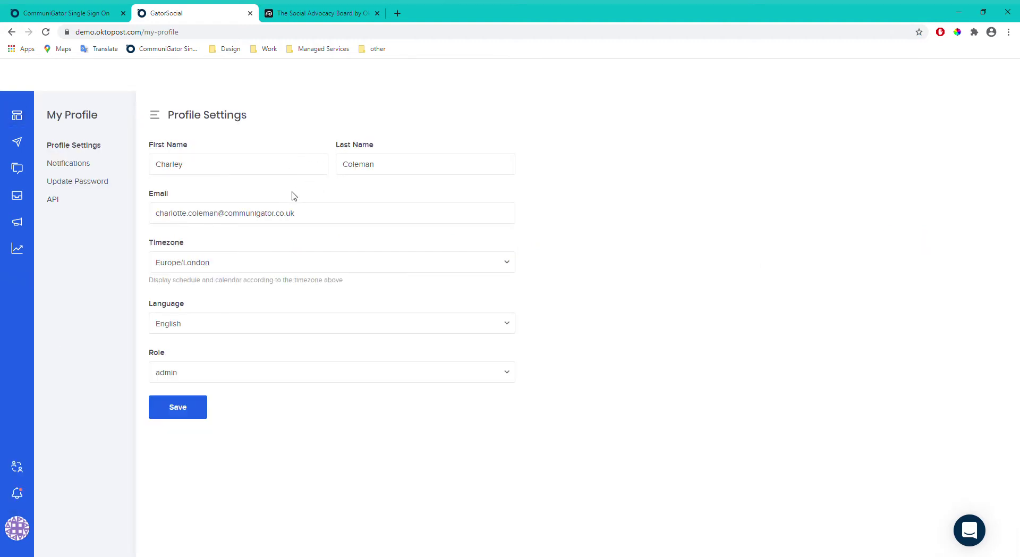
Look through the available timezone, language and role options in the profile settings without changing them.
{"action": "left_click", "coordinate": [506, 262]}
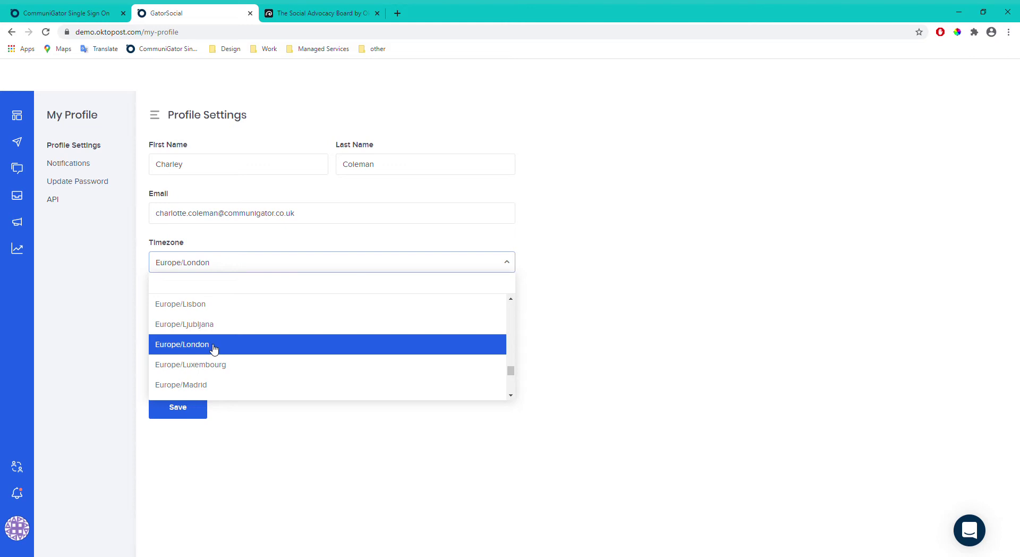
{"action": "left_click", "coordinate": [94, 326]}
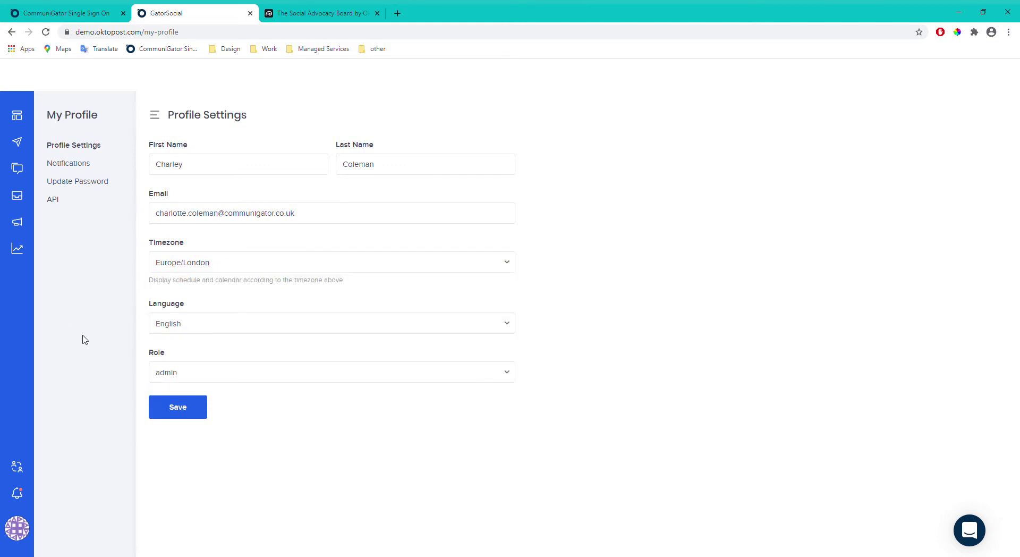
{"action": "left_click", "coordinate": [491, 326]}
{"action": "left_click", "coordinate": [600, 321]}
{"action": "left_click", "coordinate": [508, 373]}
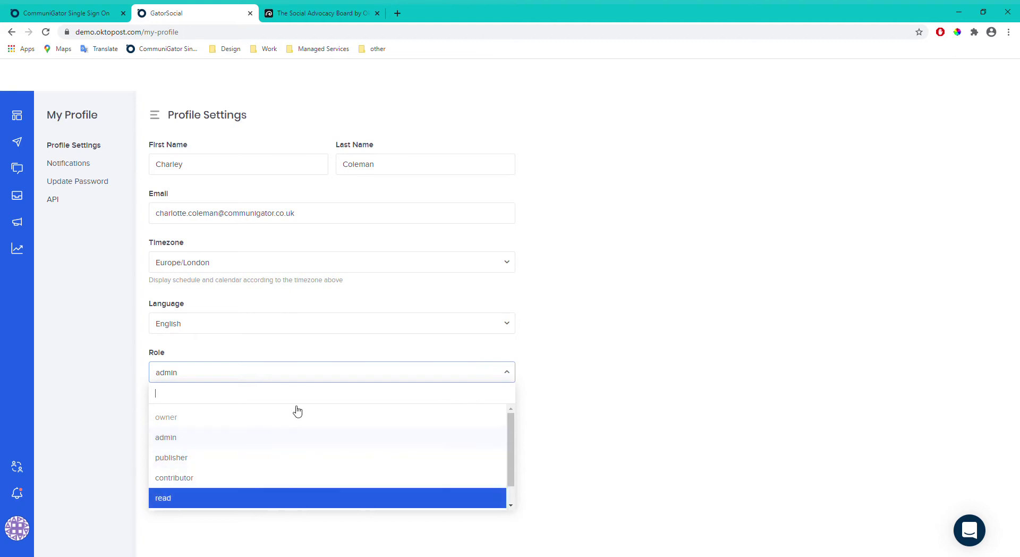
{"action": "left_click", "coordinate": [111, 290]}
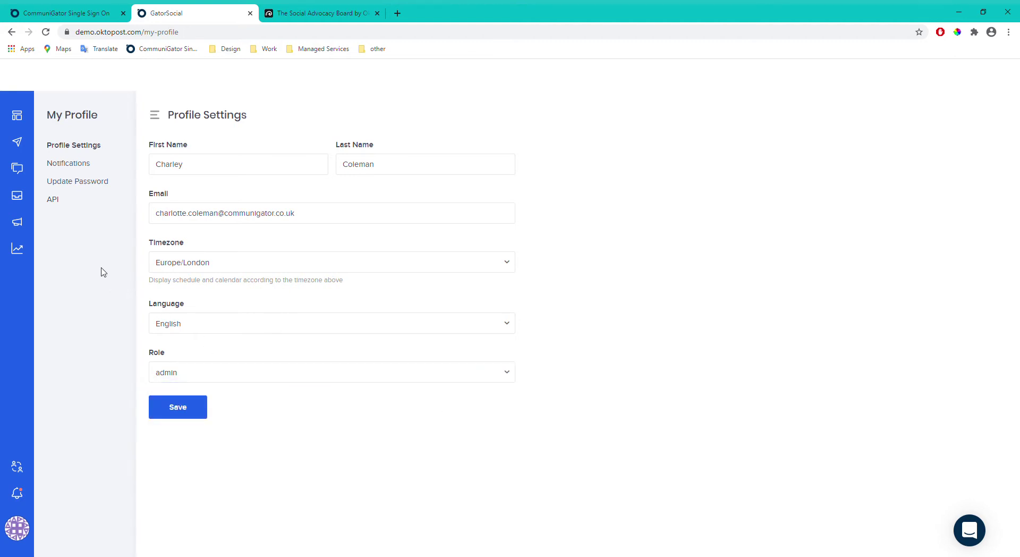
View the profile's Notifications, Update Password and API pages, and return to Profile Settings.
{"action": "left_click", "coordinate": [73, 164]}
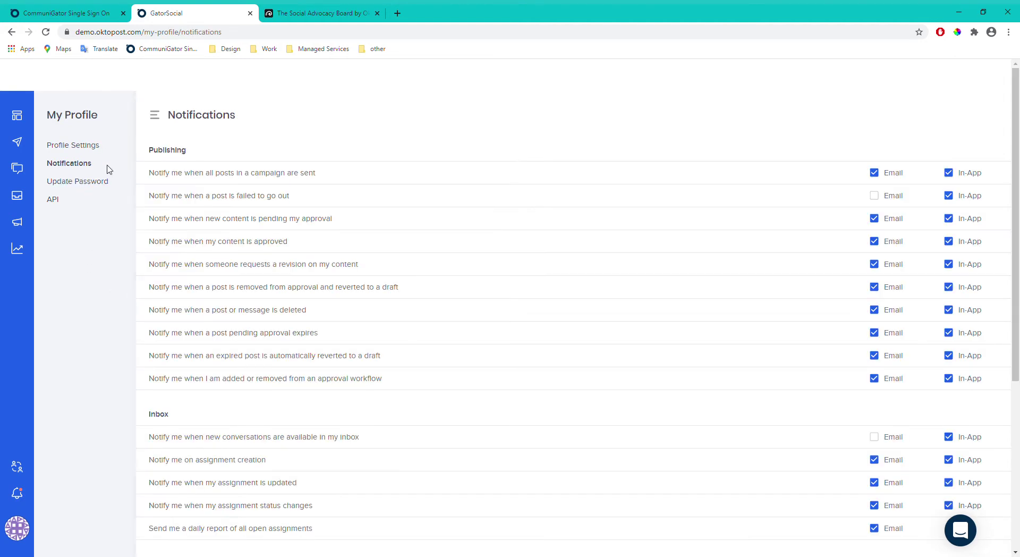
{"action": "left_click", "coordinate": [66, 183]}
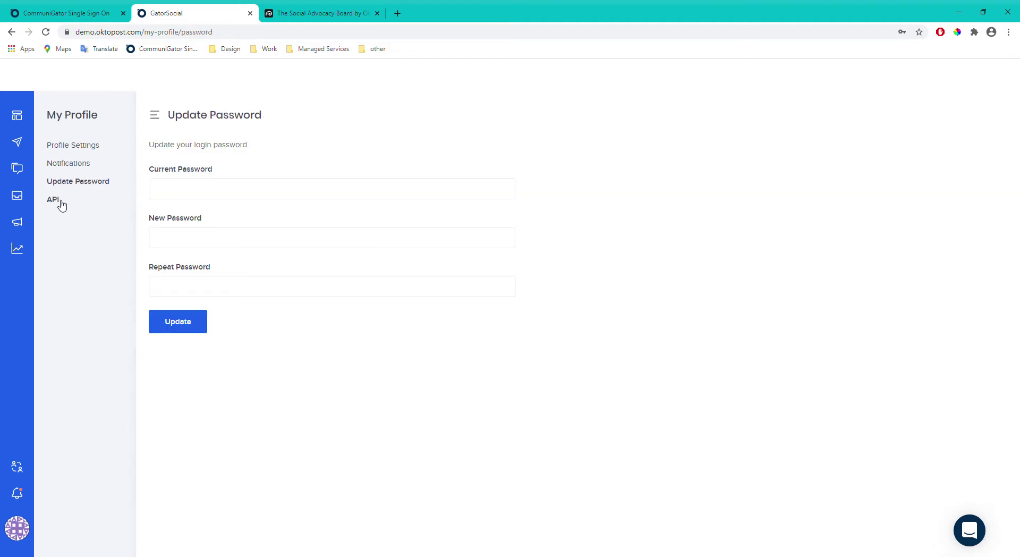
{"action": "left_click", "coordinate": [57, 202]}
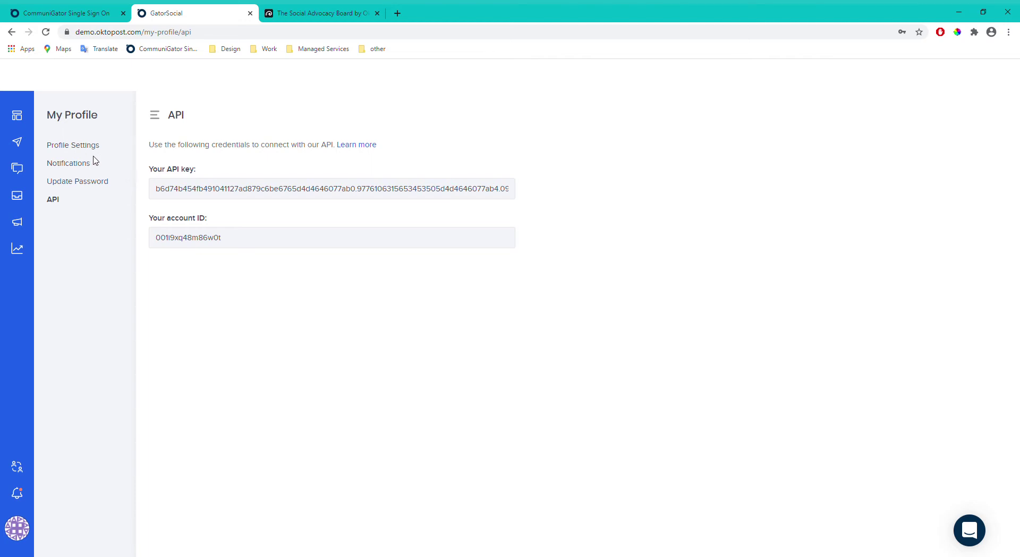
{"action": "left_click", "coordinate": [68, 149]}
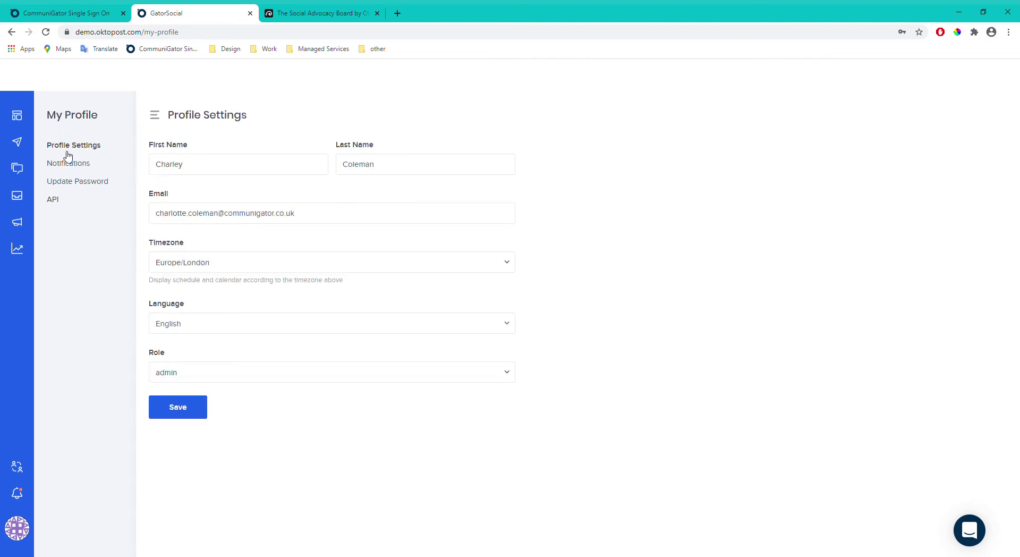
Open the general account settings and examine the contact fields and the timezone and currency options.
{"action": "left_click", "coordinate": [18, 531]}
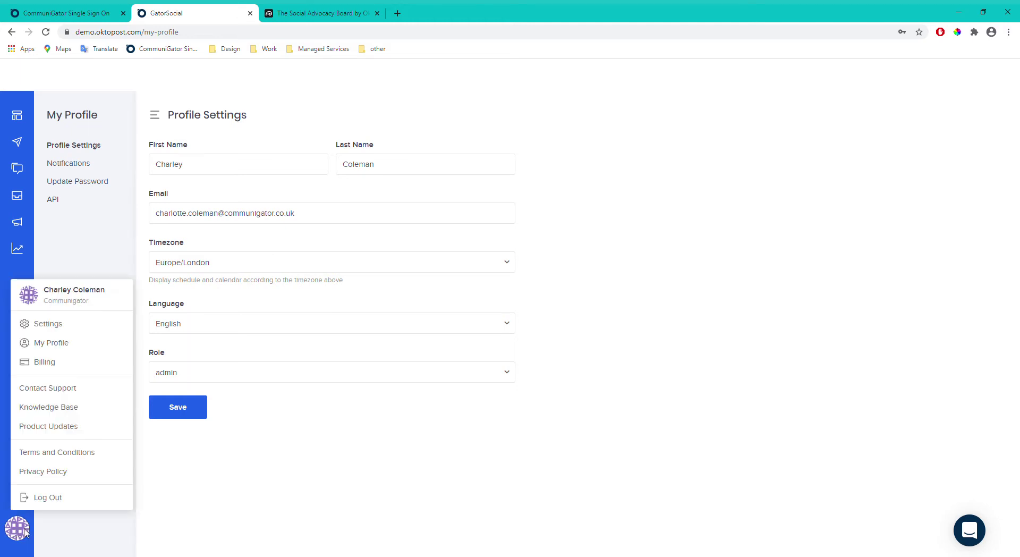
{"action": "left_click", "coordinate": [59, 332]}
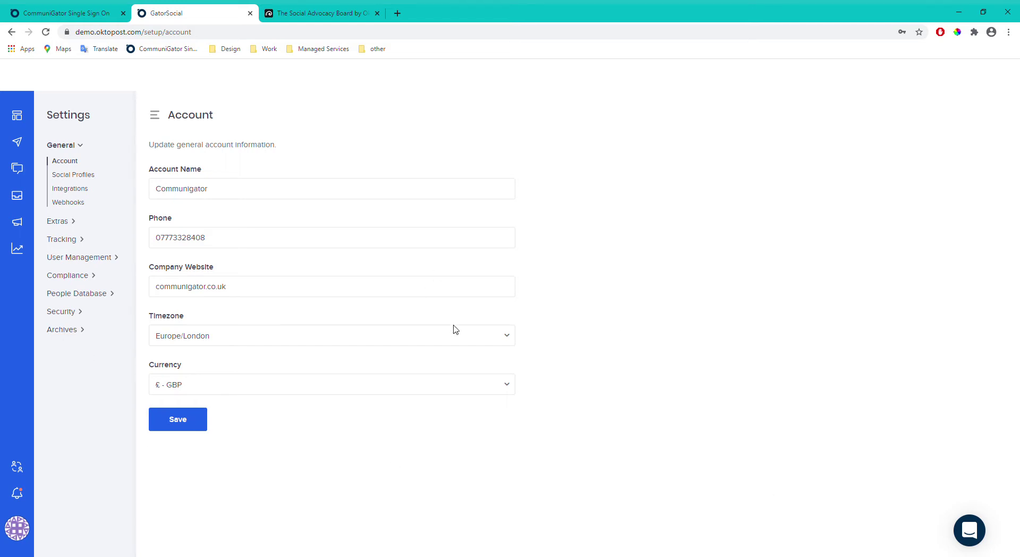
{"action": "left_click", "coordinate": [509, 345]}
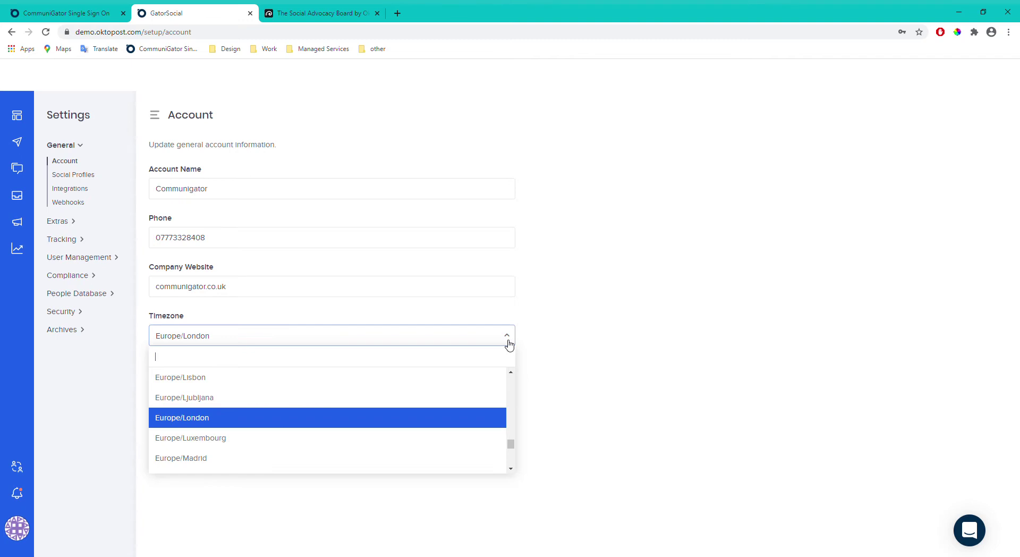
{"action": "left_click", "coordinate": [556, 420]}
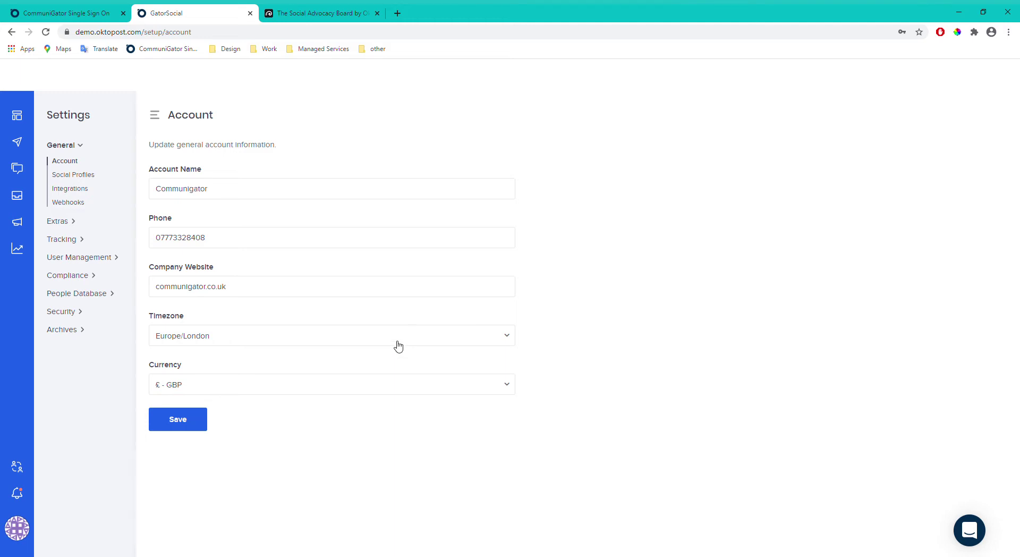
{"action": "left_click", "coordinate": [200, 238]}
{"action": "left_click", "coordinate": [247, 292]}
{"action": "left_click", "coordinate": [387, 490]}
{"action": "left_click", "coordinate": [513, 393]}
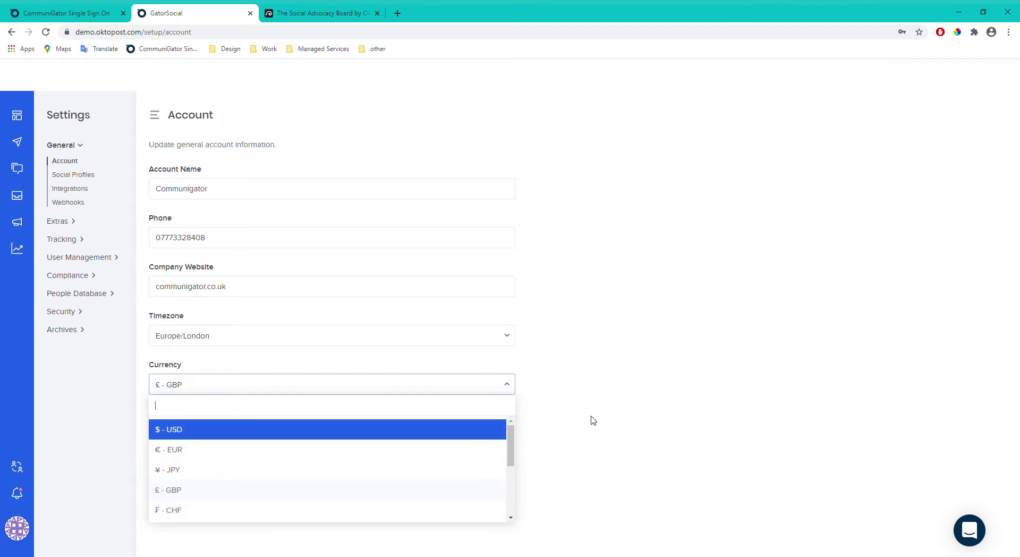
{"action": "left_click", "coordinate": [615, 428]}
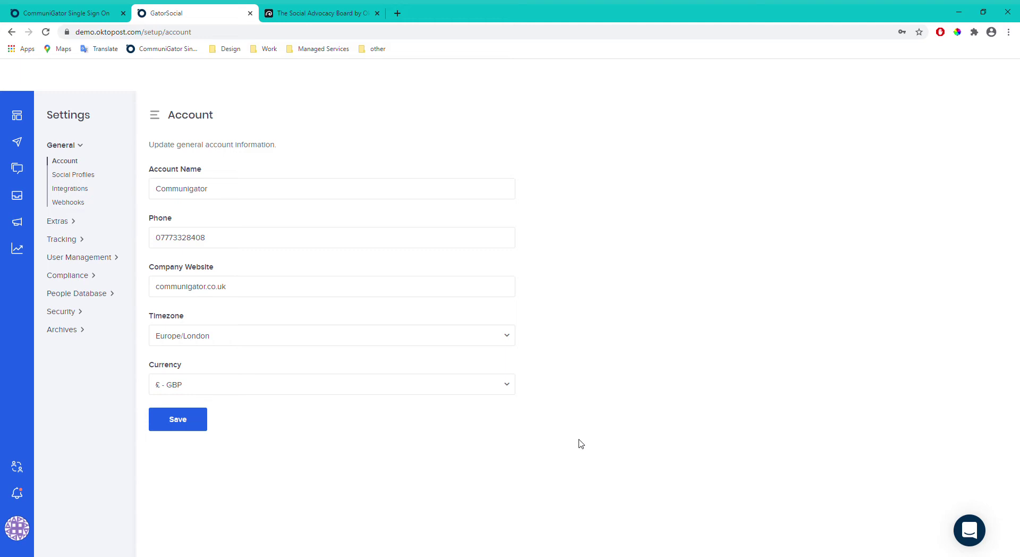
In Social Profiles, view the networks available for connecting a profile and the Instagram profile's queue settings.
{"action": "left_click", "coordinate": [66, 177]}
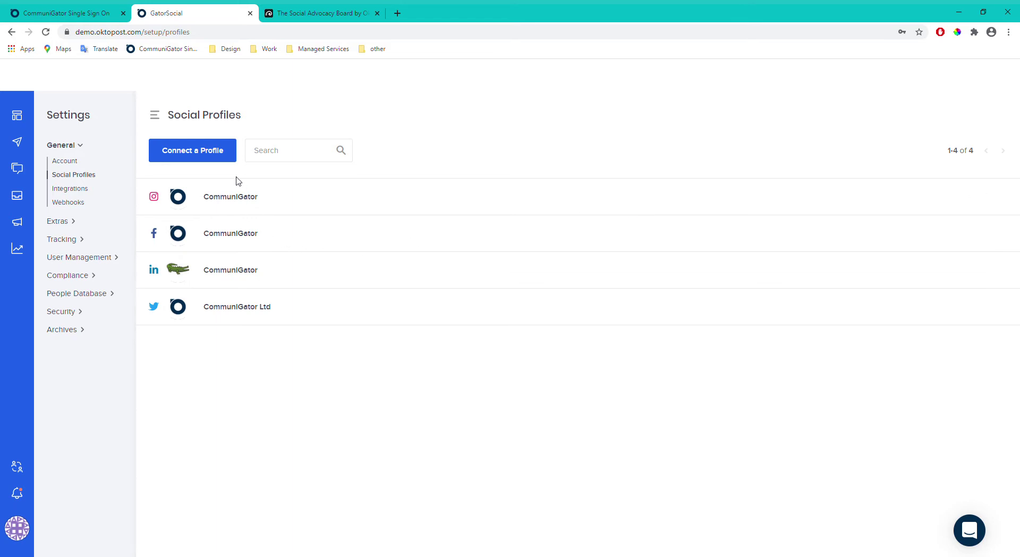
{"action": "left_click", "coordinate": [221, 155]}
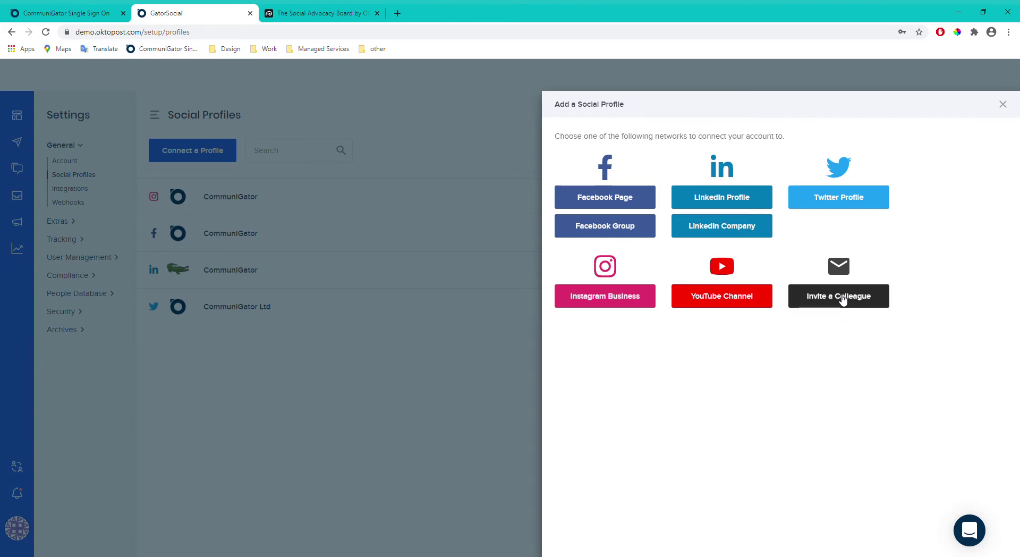
{"action": "left_click", "coordinate": [348, 402]}
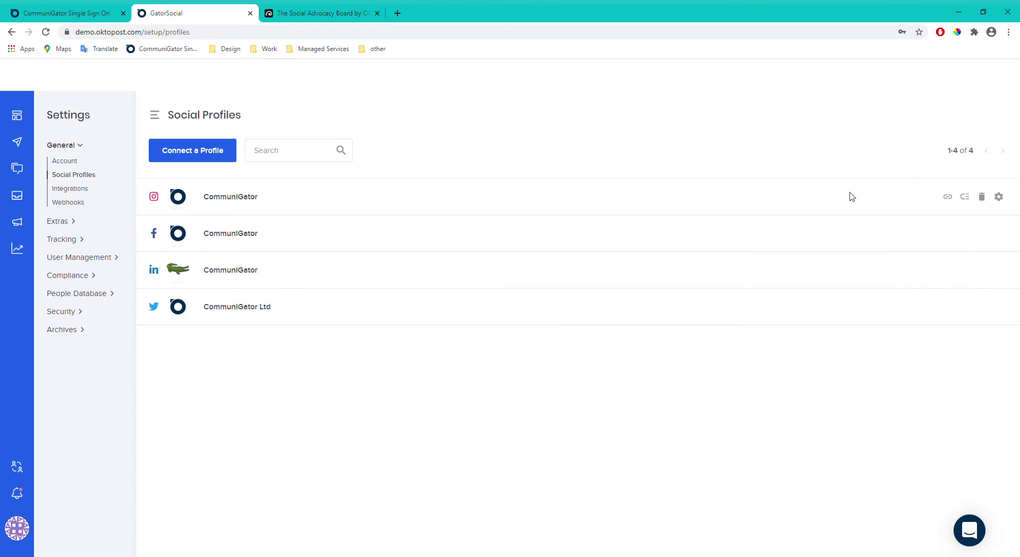
{"action": "left_click", "coordinate": [964, 197]}
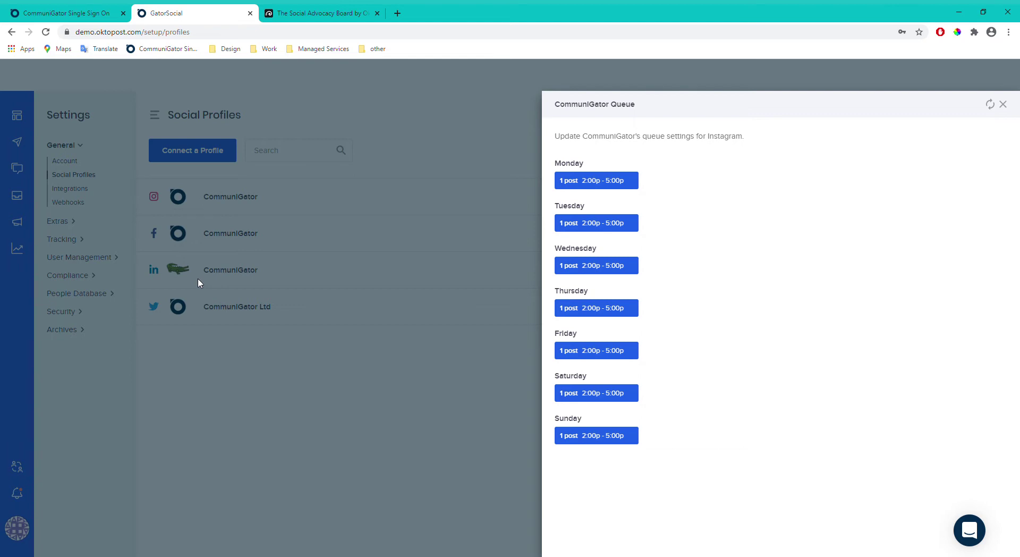
{"action": "left_click", "coordinate": [264, 396]}
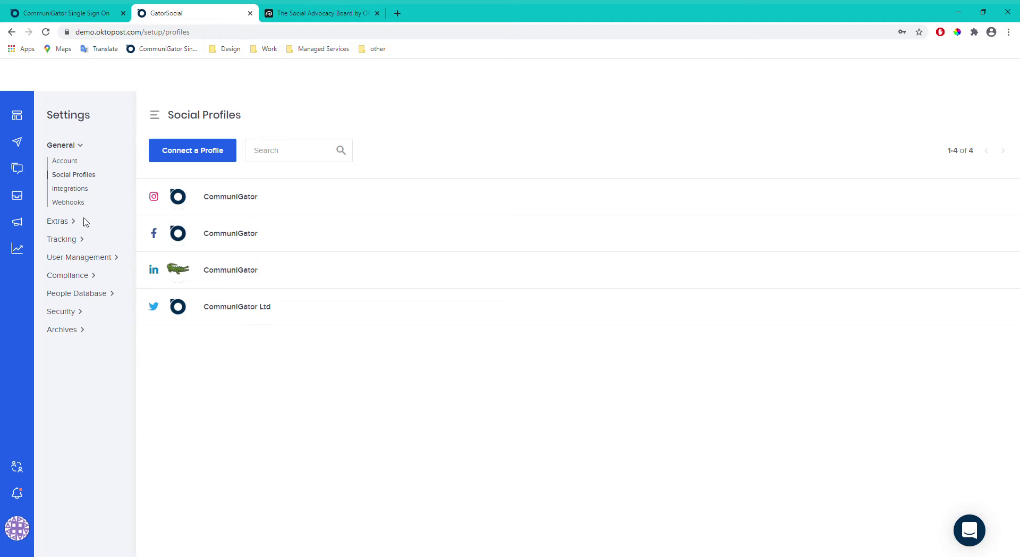
Open Integrations and look through the services that can be added, leaving the list without choosing one.
{"action": "left_click", "coordinate": [77, 190]}
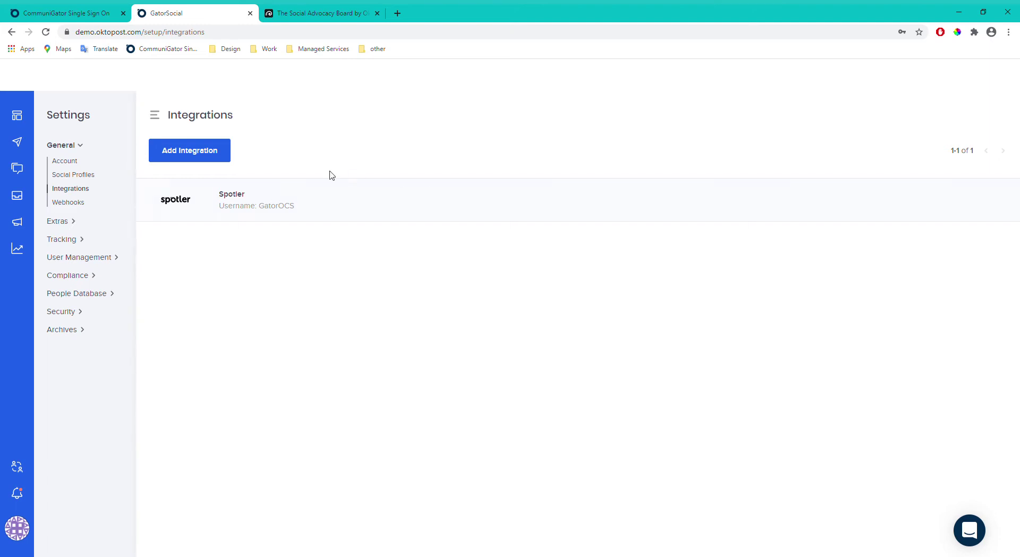
{"action": "left_click", "coordinate": [189, 158]}
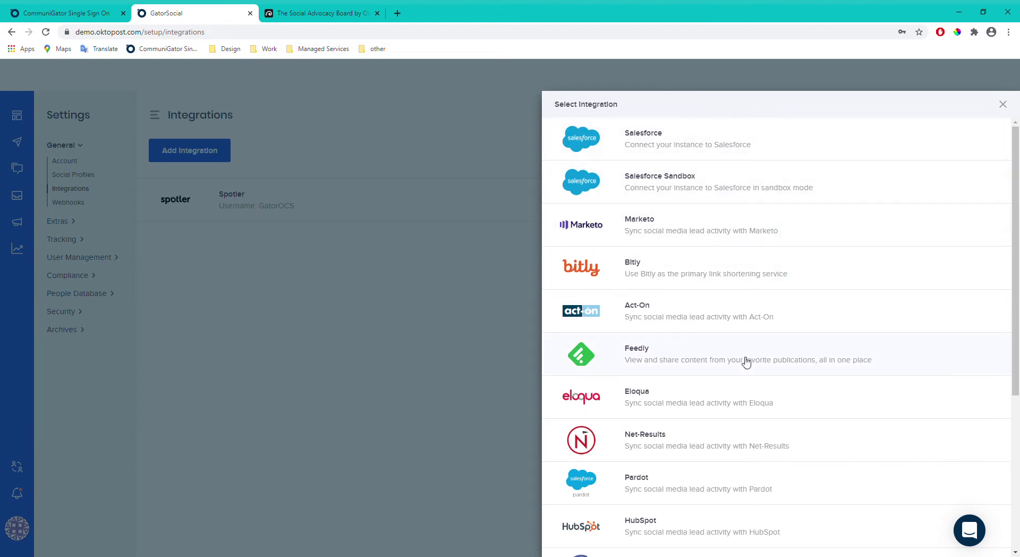
{"action": "scroll", "coordinate": [722, 484], "scroll_direction": "down", "scroll_amount": 2}
{"action": "scroll", "coordinate": [701, 475], "scroll_direction": "up", "scroll_amount": 2}
{"action": "left_click", "coordinate": [320, 328]}
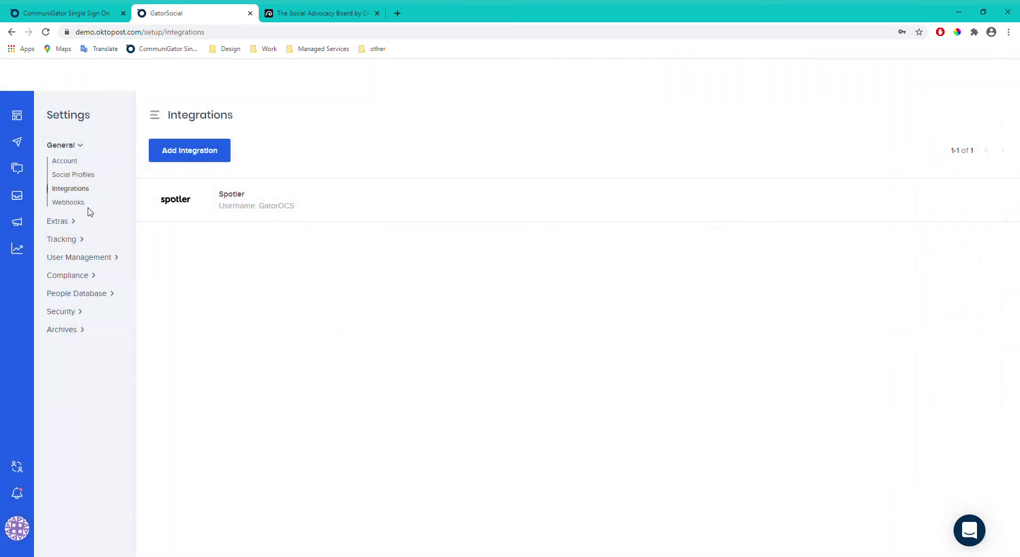
View the Mobile App page under Extras and the tracking code for webpages.
{"action": "left_click", "coordinate": [62, 222]}
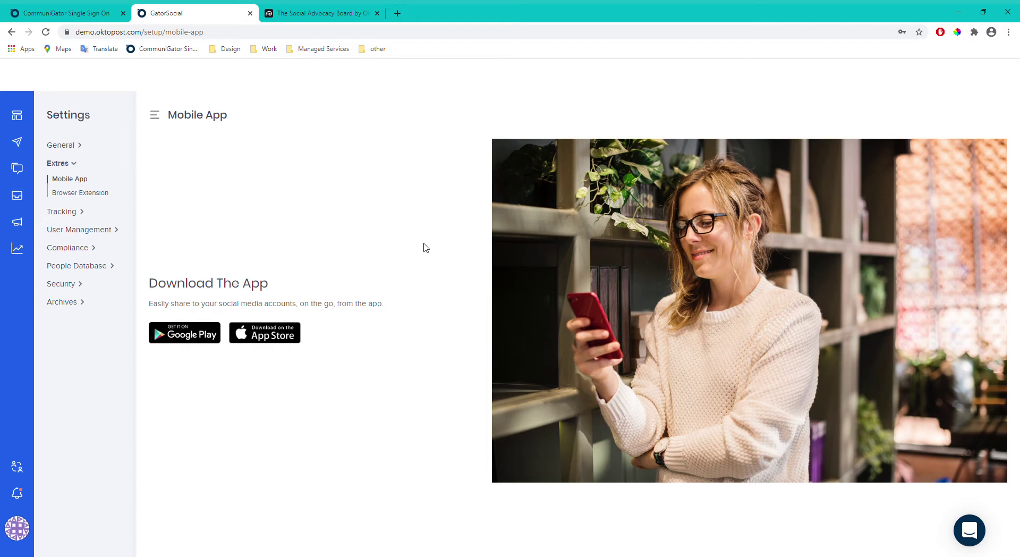
{"action": "left_click", "coordinate": [78, 211]}
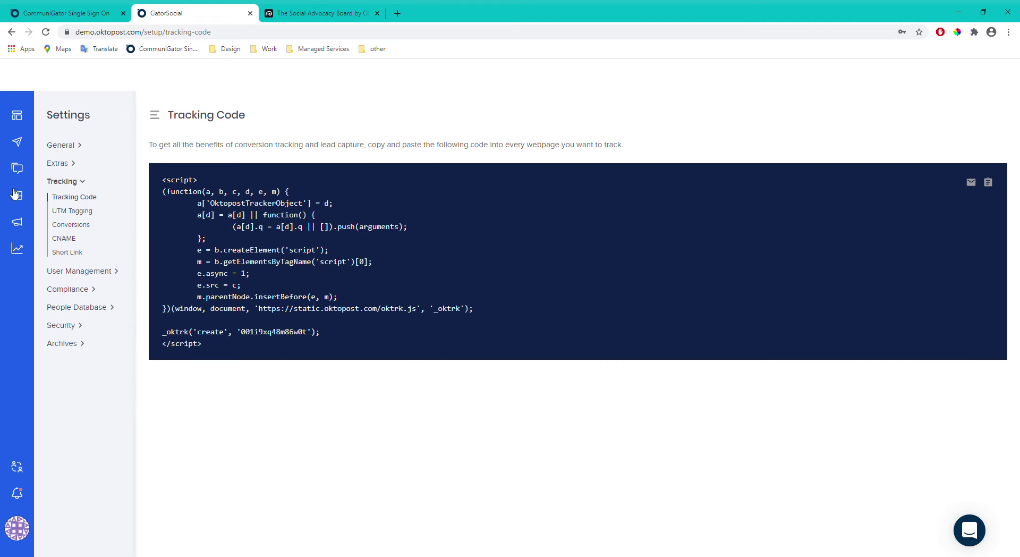
Open the UTM Tagging settings and switch automatic tagging off and back on.
{"action": "left_click", "coordinate": [80, 212]}
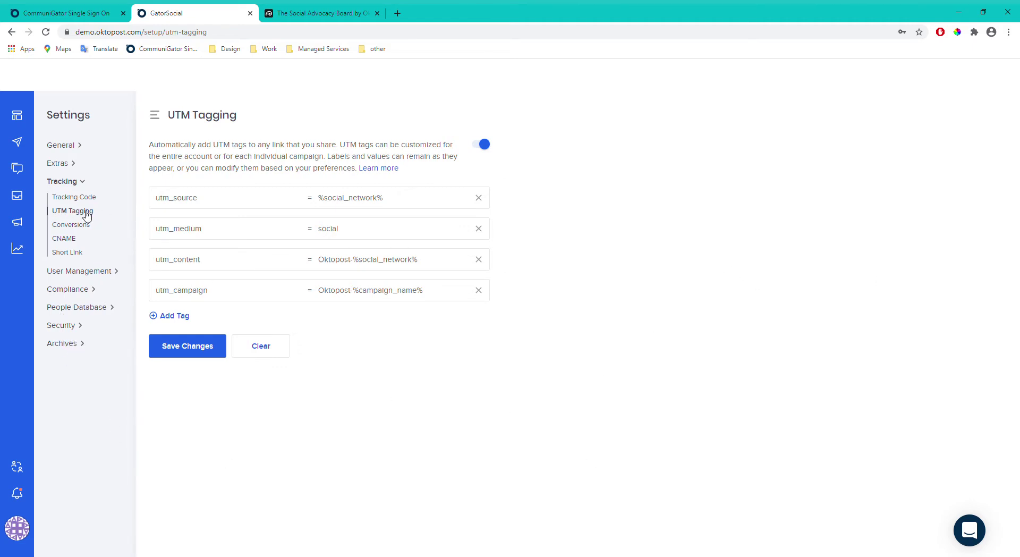
{"action": "left_click", "coordinate": [482, 144]}
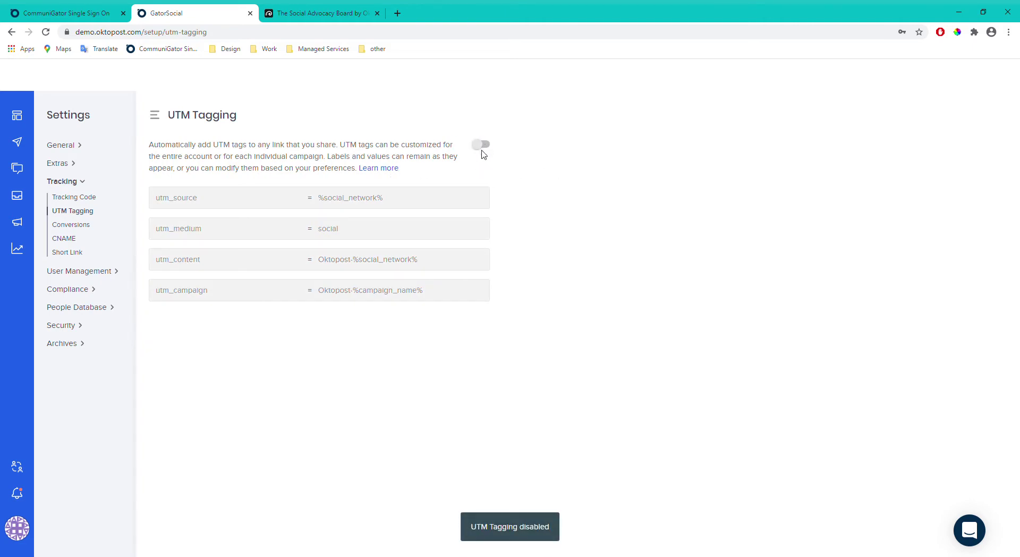
{"action": "left_click", "coordinate": [482, 144]}
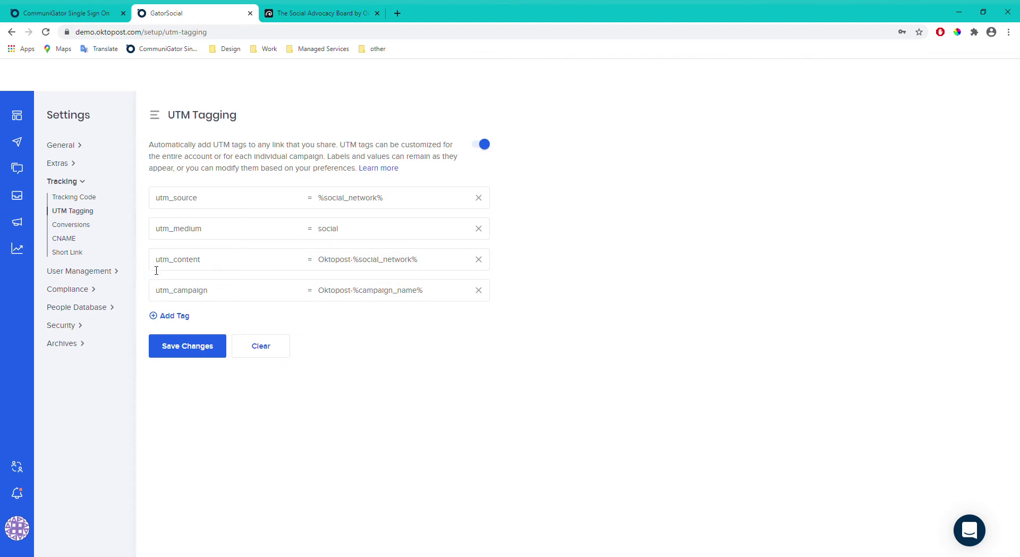
Start a new conversion type in the Tracking conversions settings and name it Demo.
{"action": "left_click", "coordinate": [60, 225]}
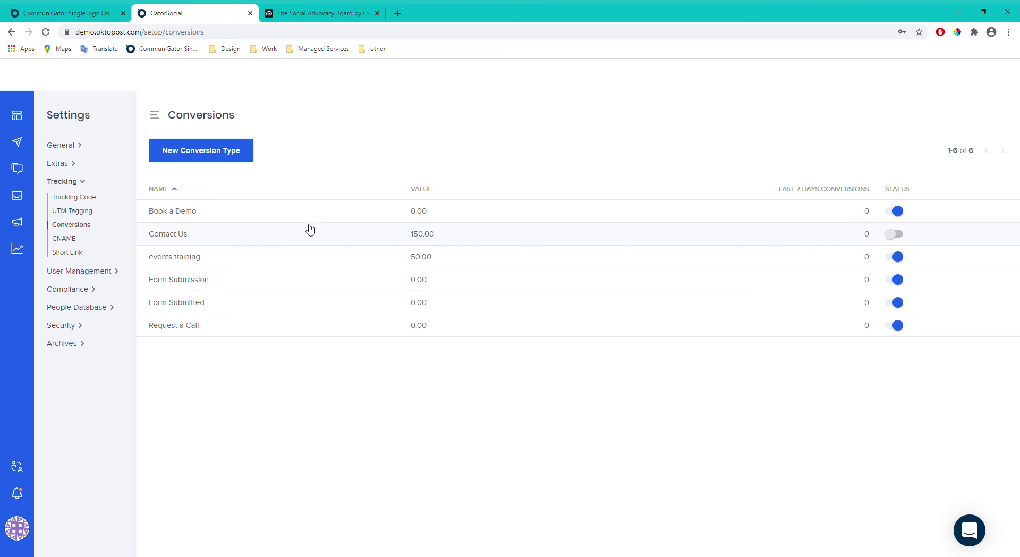
{"action": "left_click", "coordinate": [205, 155]}
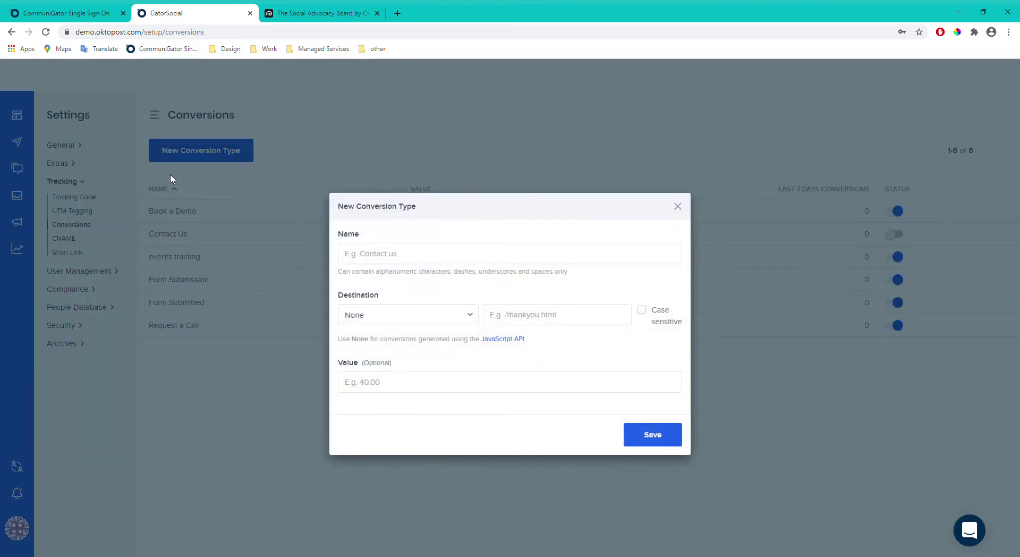
{"action": "left_click", "coordinate": [415, 256]}
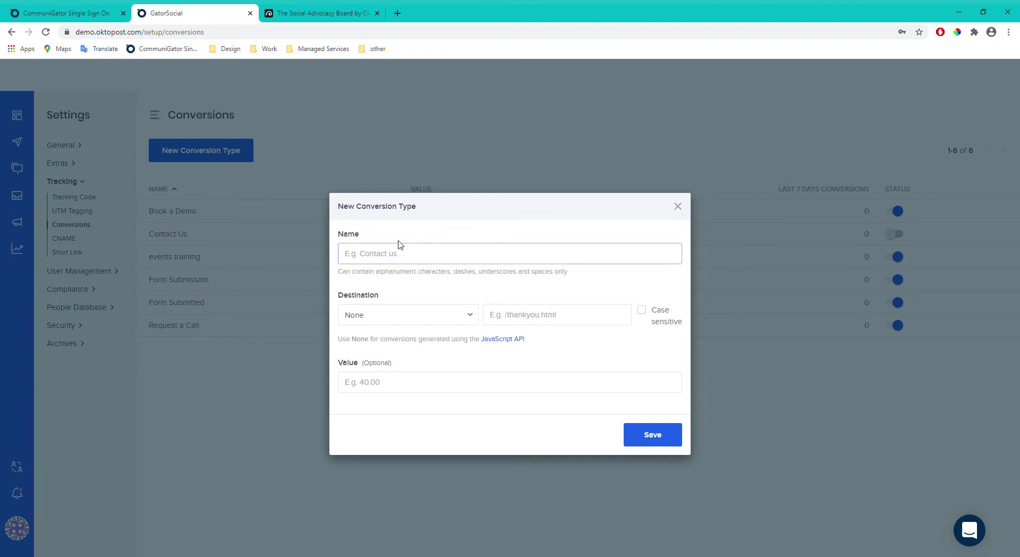
{"action": "type", "text": "Demo"}
Set the Demo conversion type's destination to Equals to /demo and its value to 50.
{"action": "left_click", "coordinate": [473, 318]}
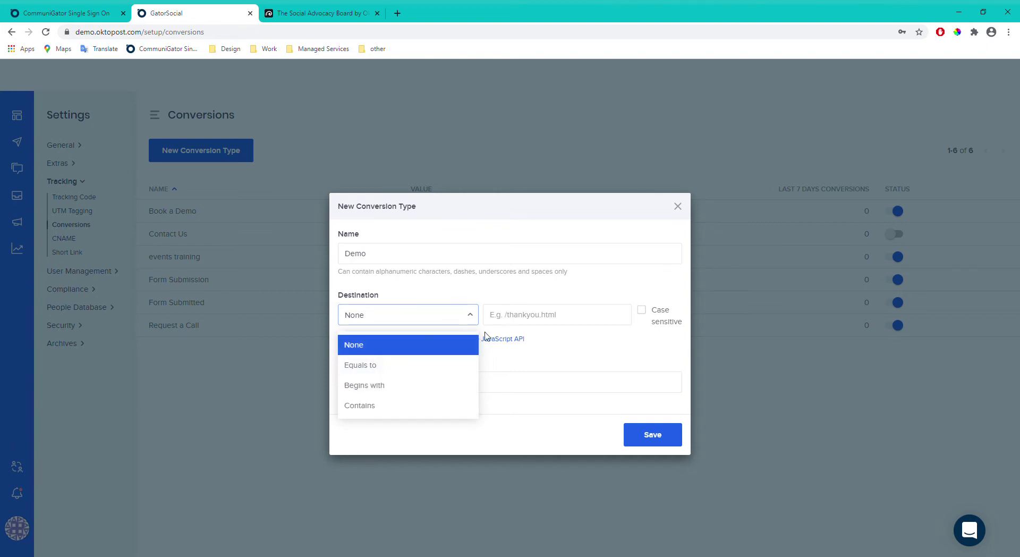
{"action": "left_click", "coordinate": [558, 313]}
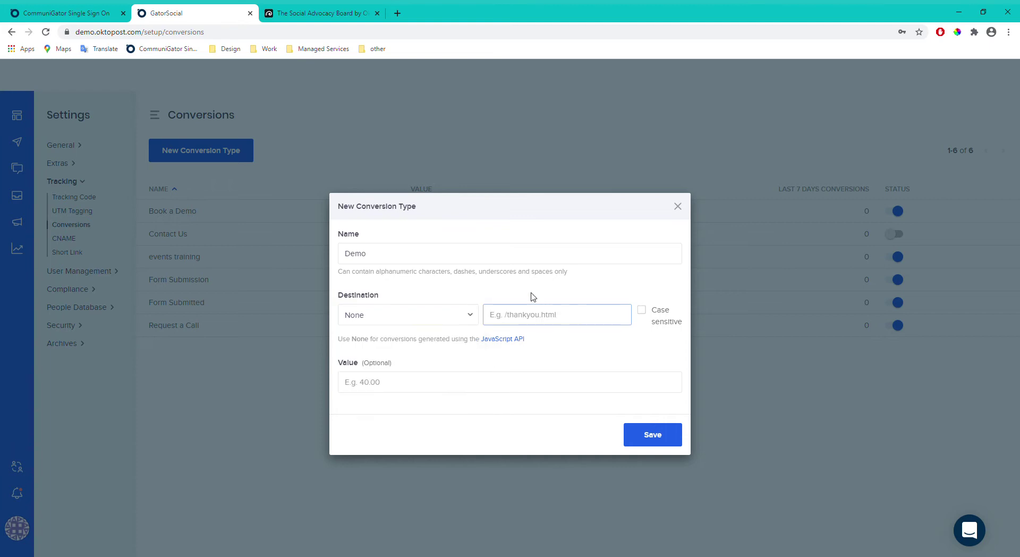
{"action": "left_click", "coordinate": [449, 318]}
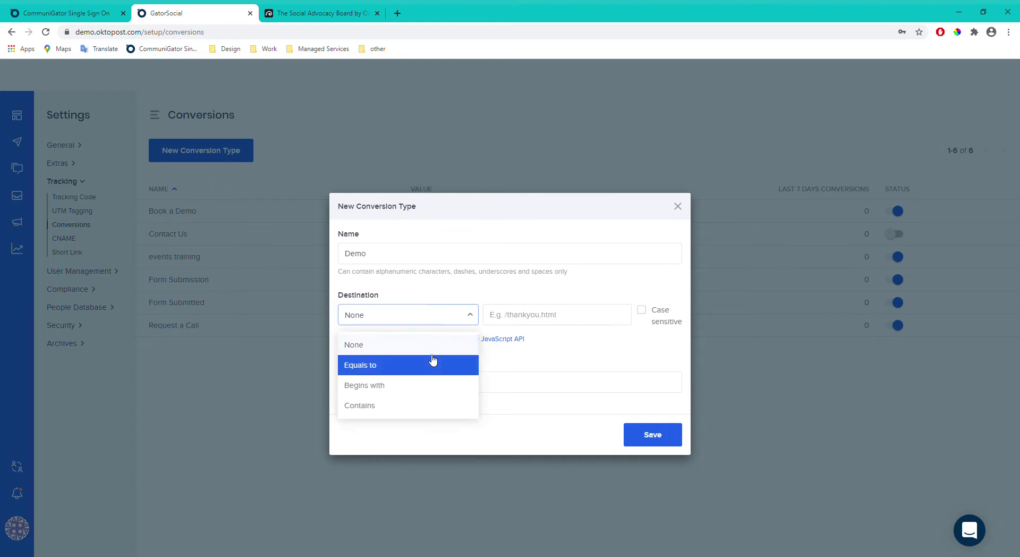
{"action": "left_click", "coordinate": [413, 367]}
{"action": "left_click", "coordinate": [573, 310]}
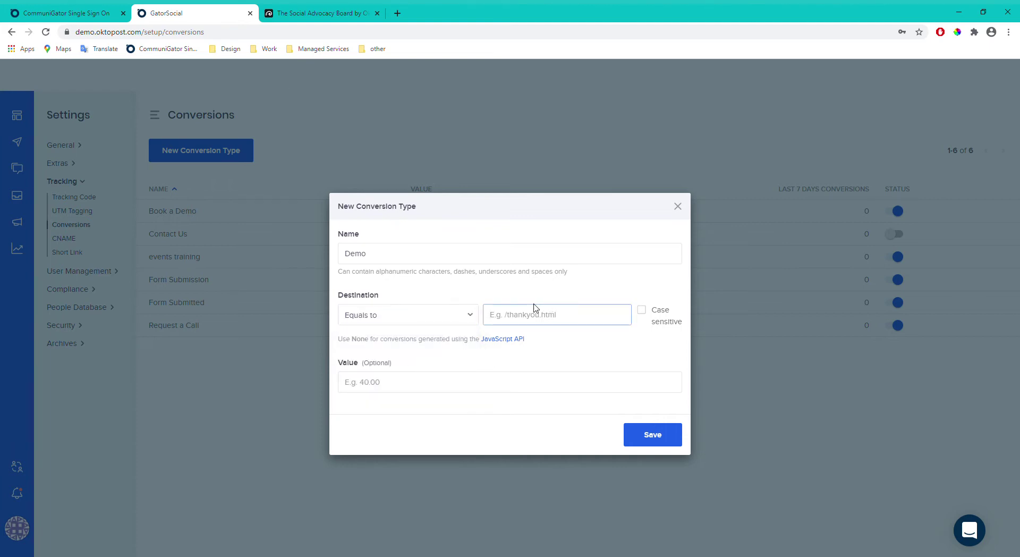
{"action": "type", "text": "/demo"}
{"action": "left_click", "coordinate": [446, 383]}
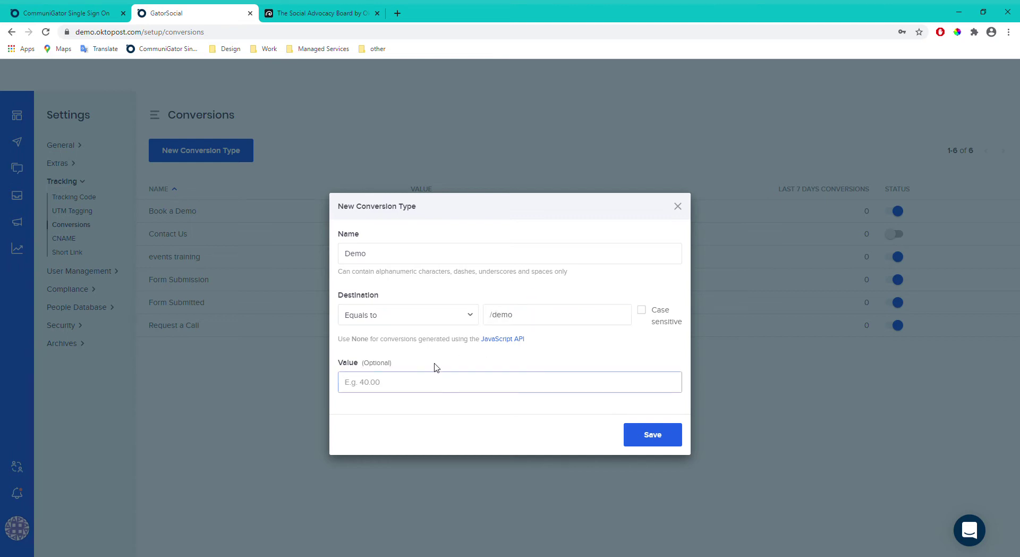
{"action": "type", "text": "50"}
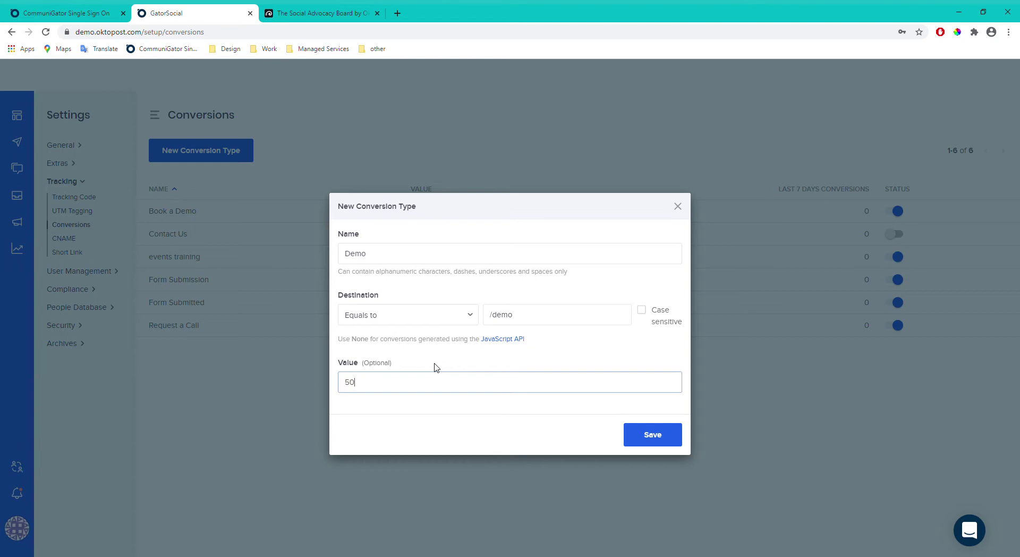
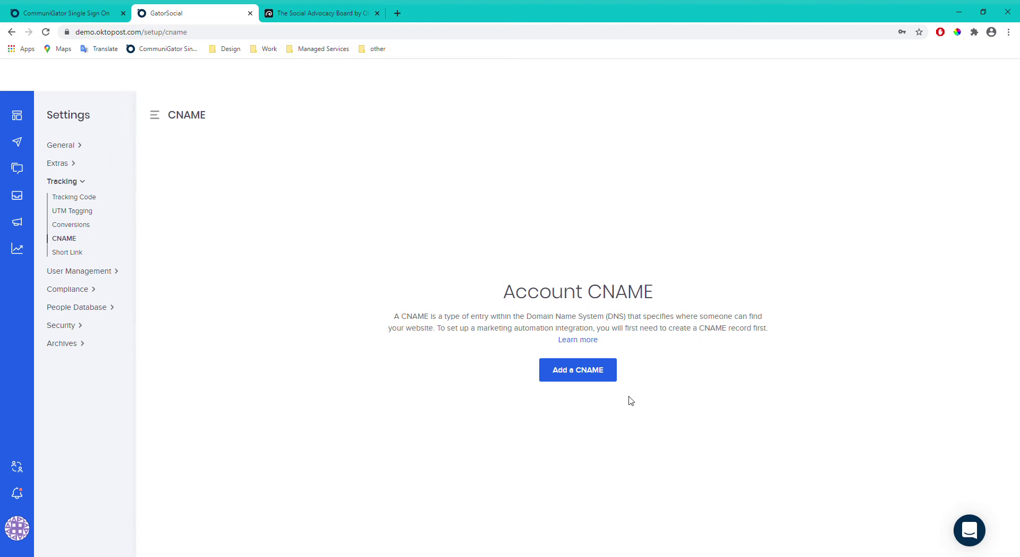
Open the Short Link settings and try the No link shortening option for the domain, cancelling the change.
{"action": "left_click", "coordinate": [78, 257]}
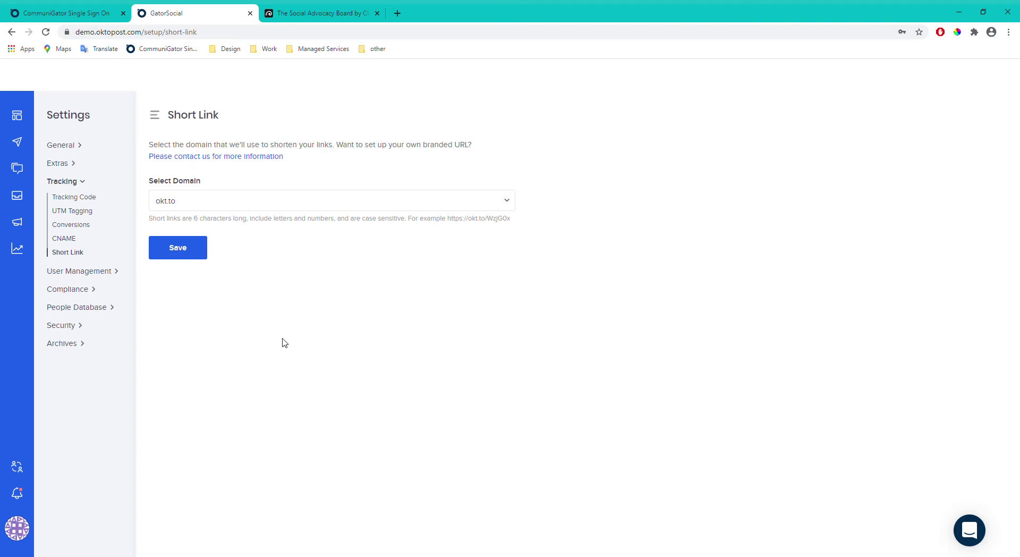
{"action": "left_click", "coordinate": [463, 201]}
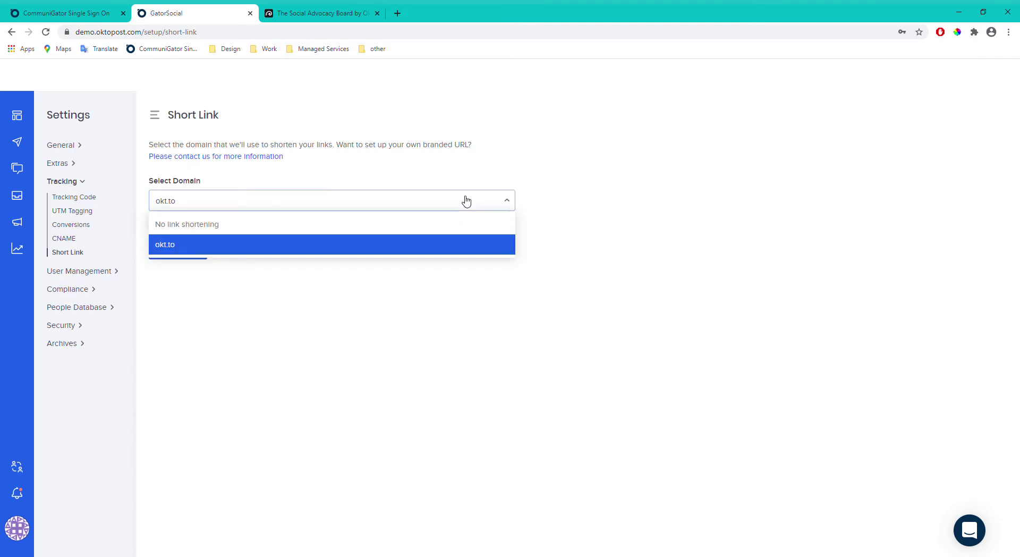
{"action": "left_click", "coordinate": [218, 229]}
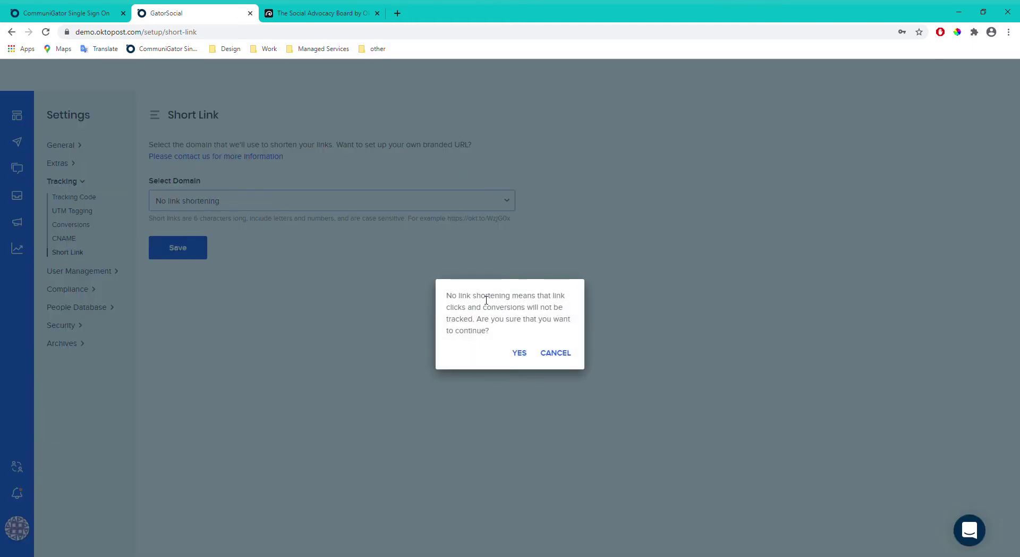
{"action": "left_click", "coordinate": [567, 355]}
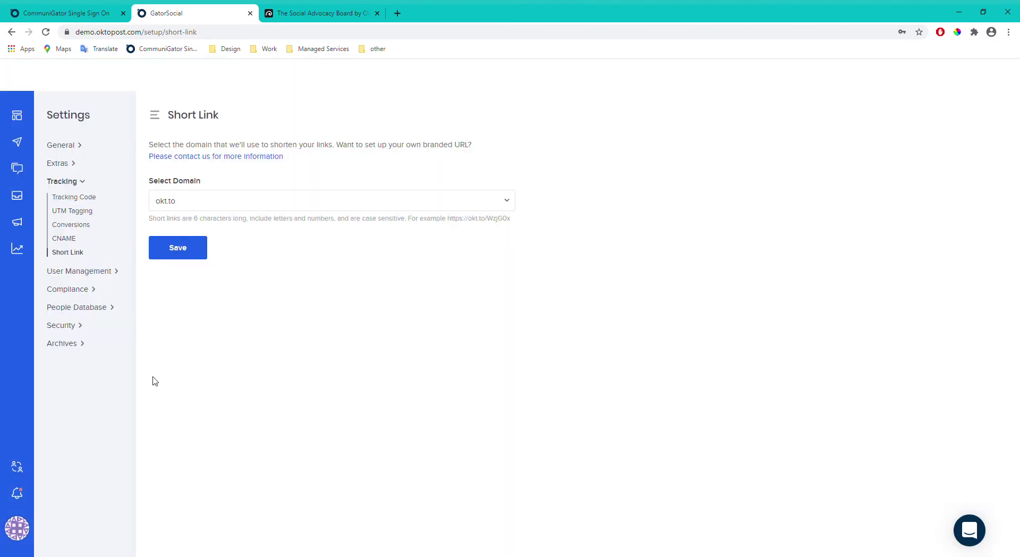
View the User Management users list and the Compliance pages for Workflows, Crisis Mode, Crisis History and Banned Keywords.
{"action": "left_click", "coordinate": [87, 273]}
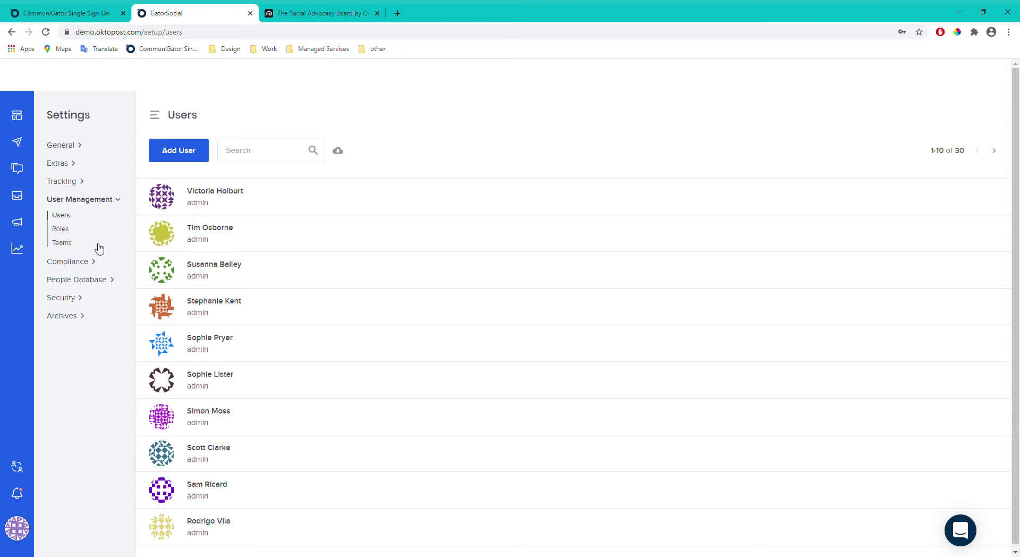
{"action": "left_click", "coordinate": [78, 263]}
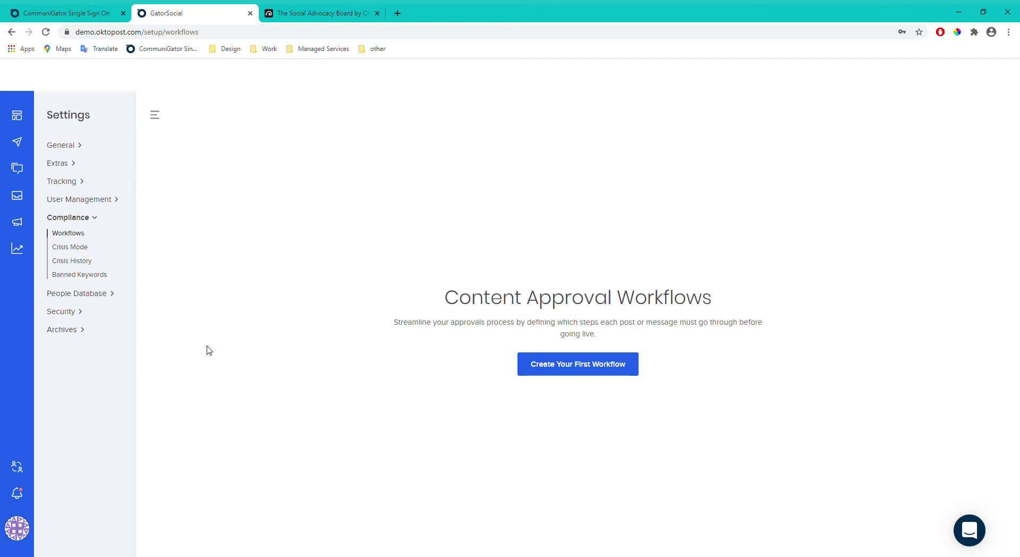
{"action": "left_click", "coordinate": [73, 248]}
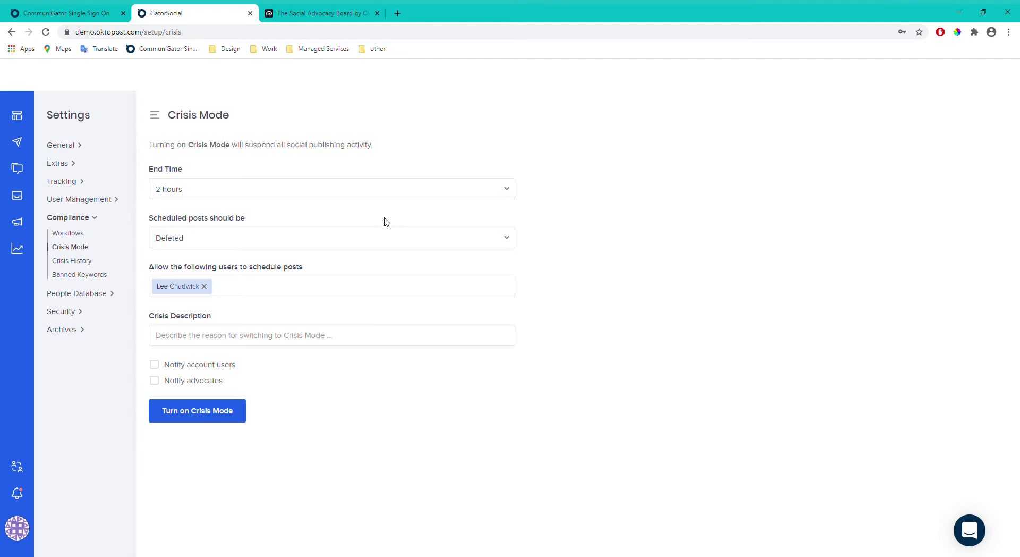
{"action": "left_click", "coordinate": [78, 259]}
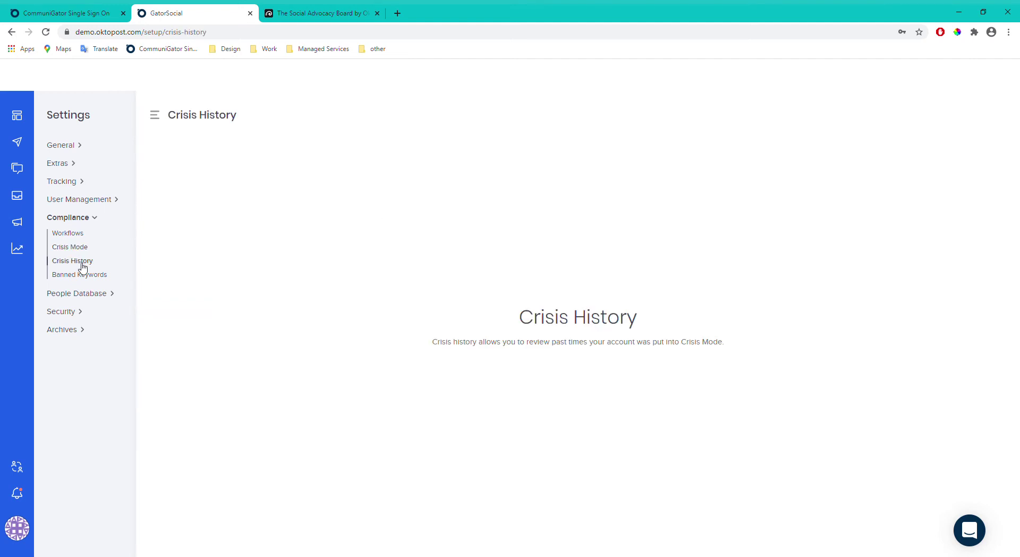
{"action": "left_click", "coordinate": [101, 279]}
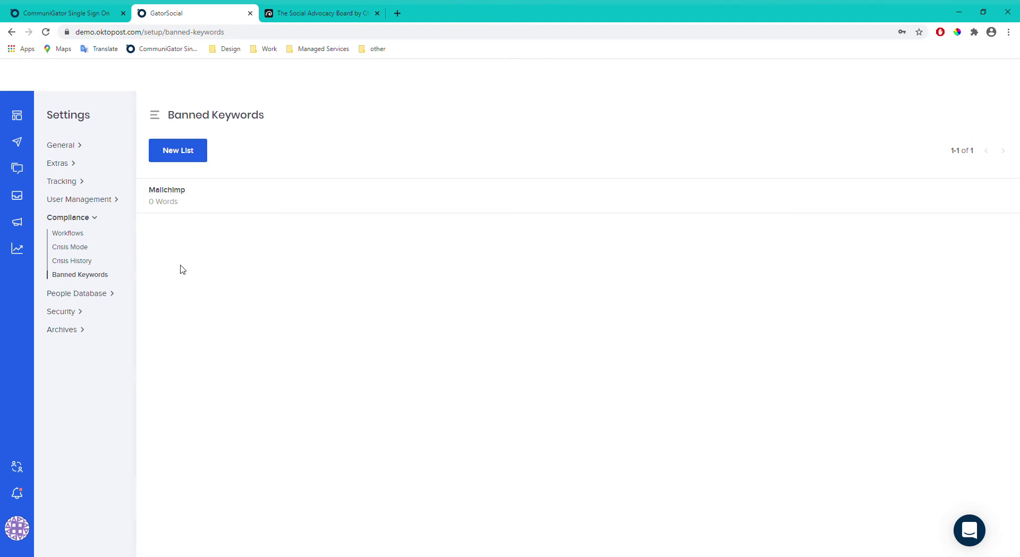
View the People Database matching settings and the Security pages for Sessions, Single Sign-on and Password Policy.
{"action": "left_click", "coordinate": [94, 294]}
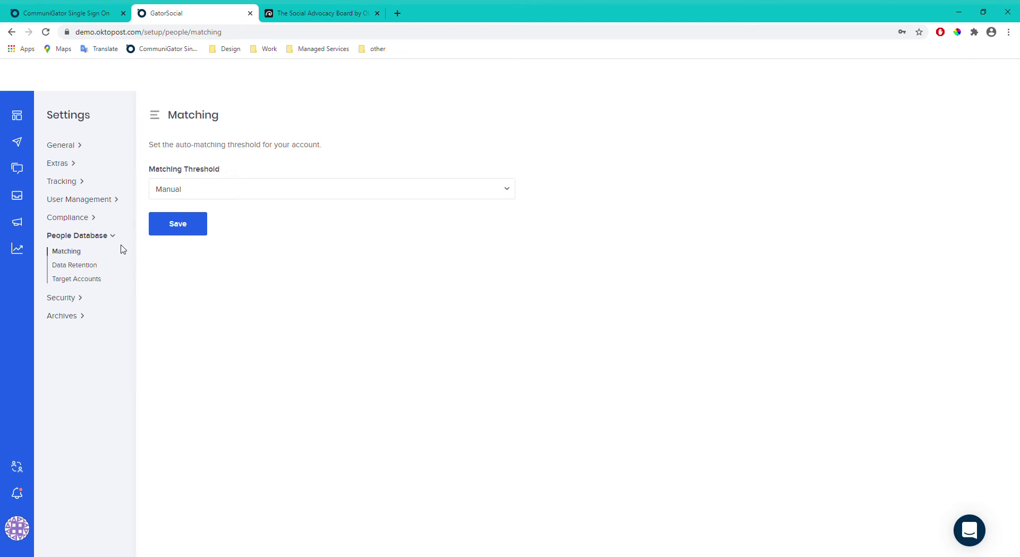
{"action": "left_click", "coordinate": [69, 302]}
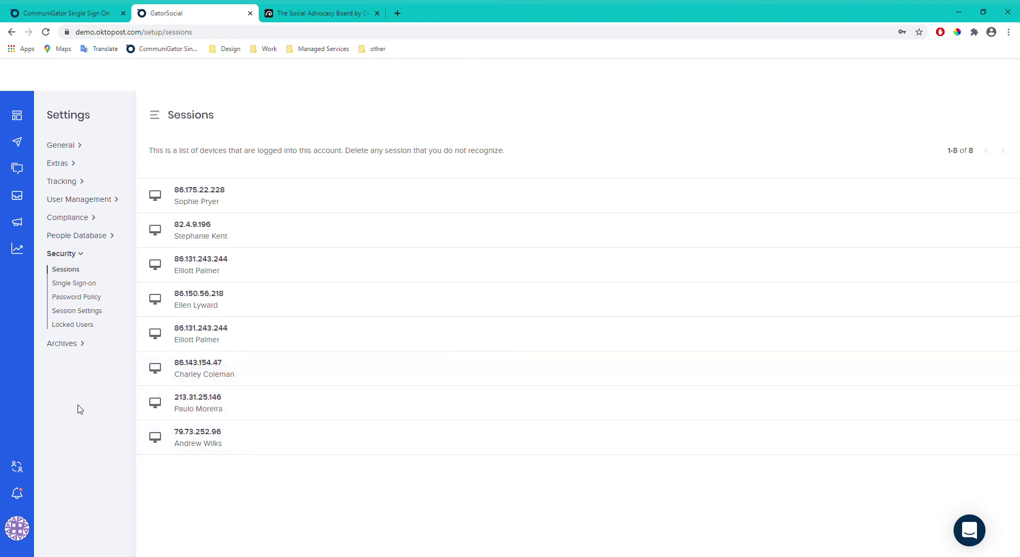
{"action": "left_click", "coordinate": [93, 285]}
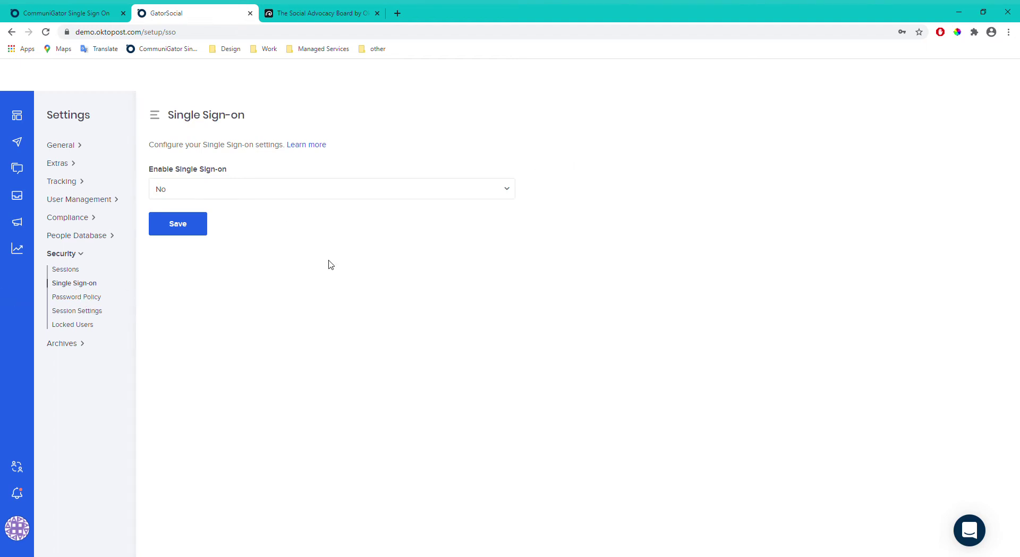
{"action": "left_click", "coordinate": [86, 298]}
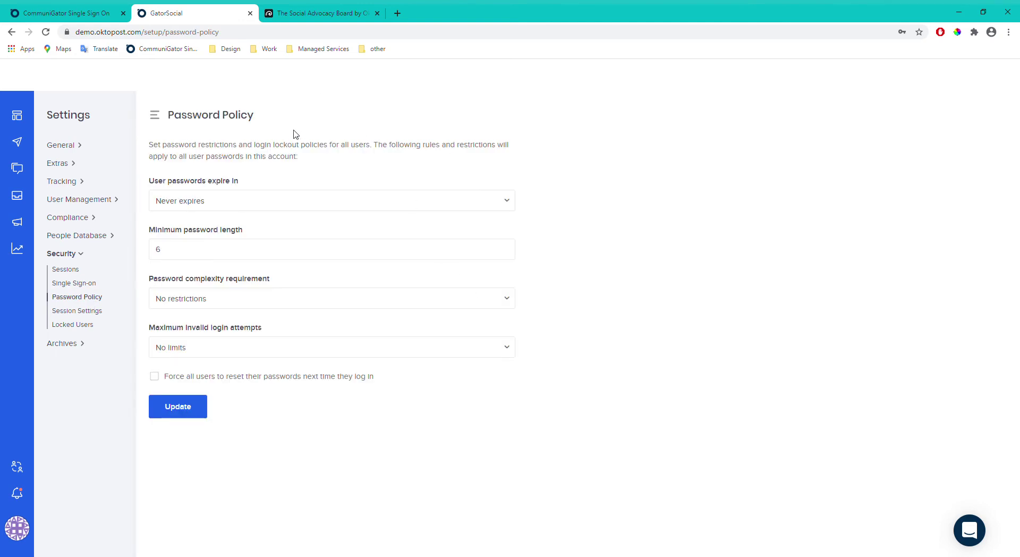
Open Session Settings and look through the session expiry options, closing the list without choosing one.
{"action": "left_click", "coordinate": [94, 312]}
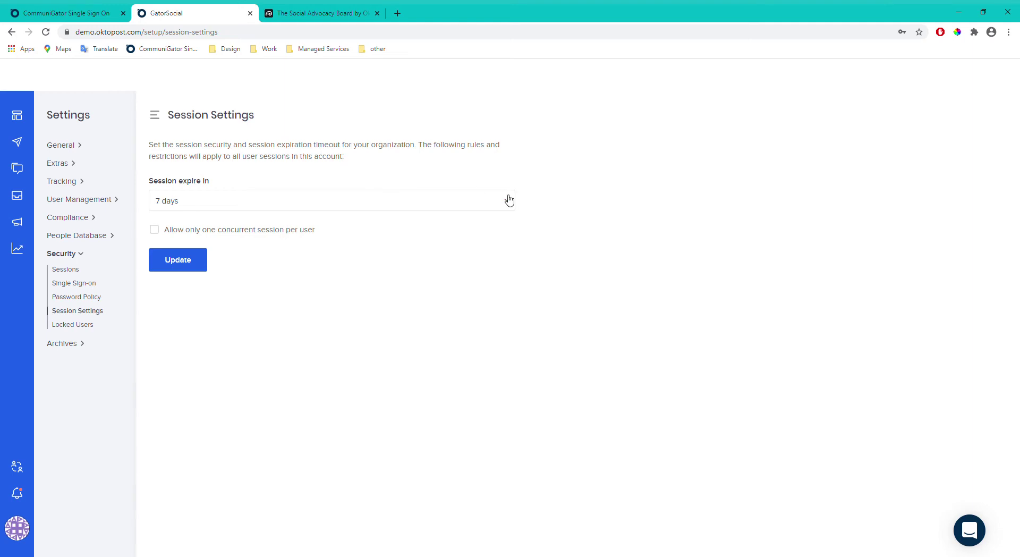
{"action": "left_click", "coordinate": [494, 200]}
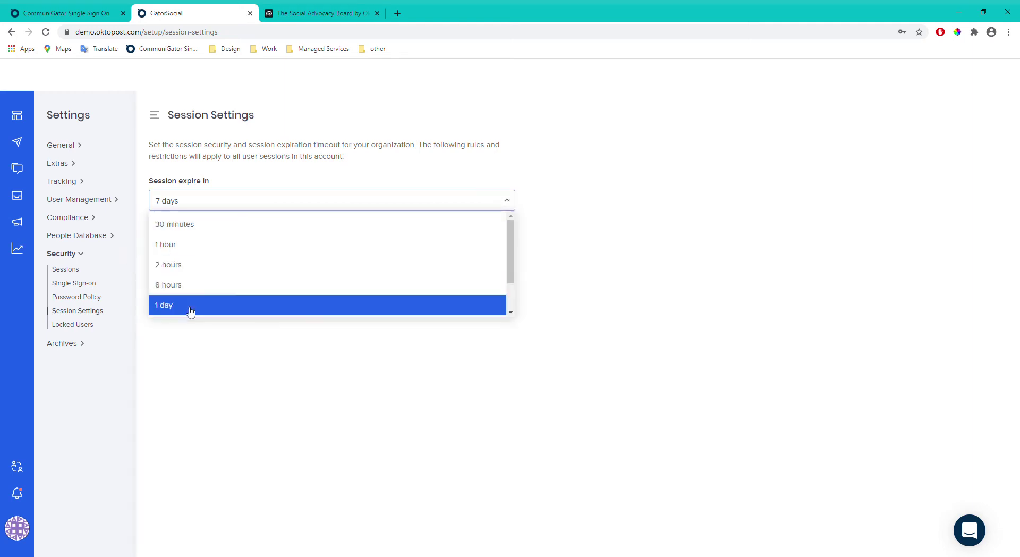
{"action": "left_click", "coordinate": [310, 423]}
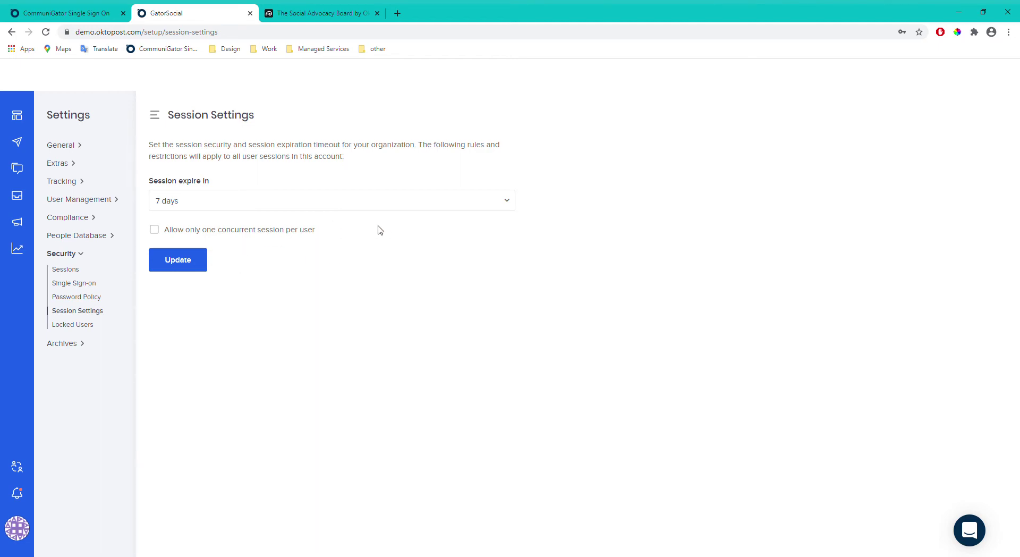
View the Locked Users page under Security and the archived campaigns and users.
{"action": "left_click", "coordinate": [81, 324]}
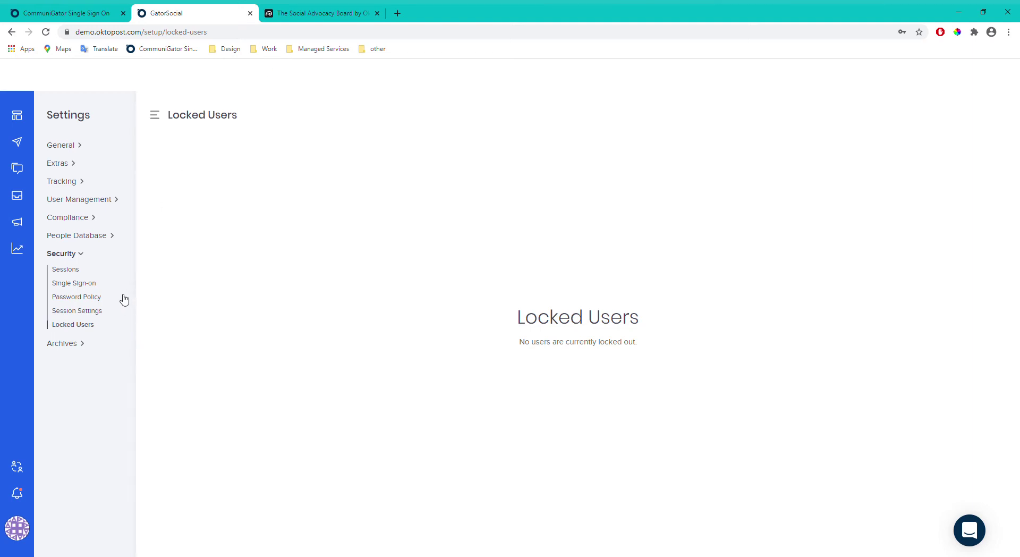
{"action": "left_click", "coordinate": [85, 343]}
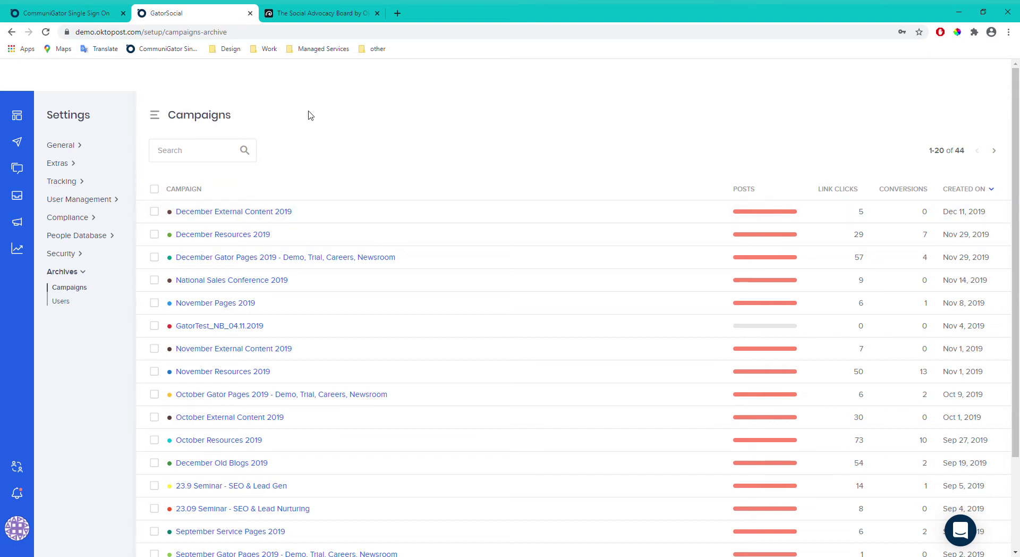
{"action": "left_click", "coordinate": [68, 301]}
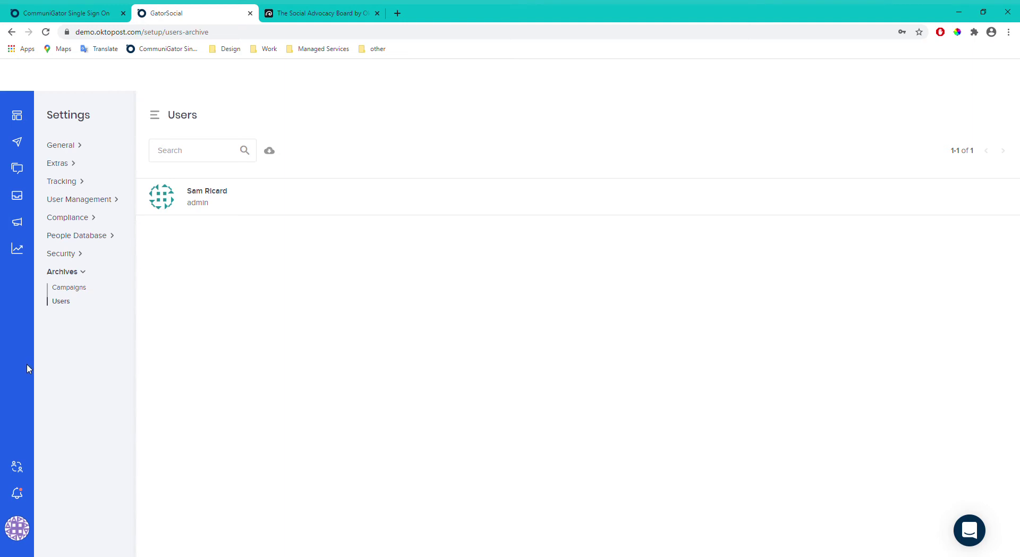
Return to the Dashboard and view the performance charts for posts sent, link clicks, conversions and GBP return.
{"action": "left_click", "coordinate": [21, 120]}
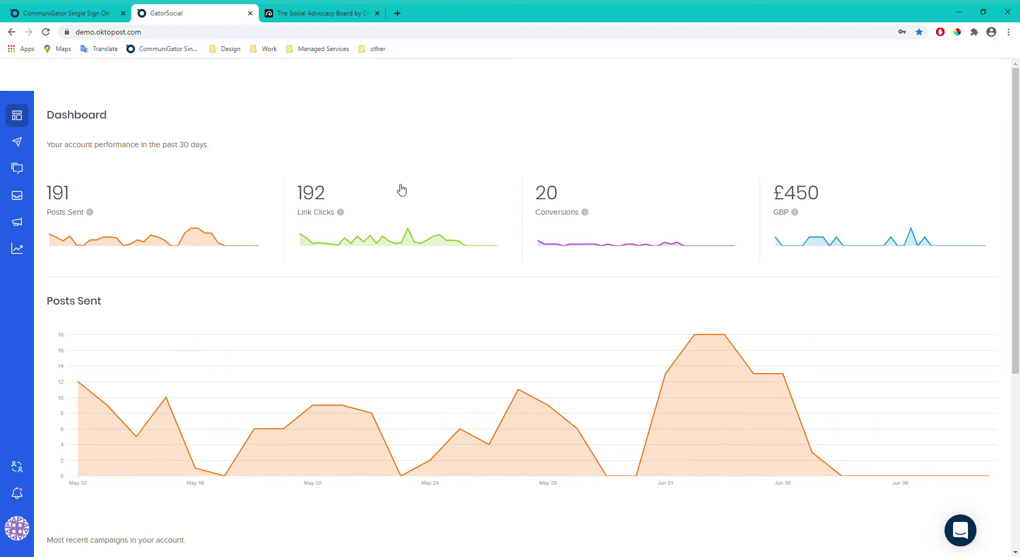
{"action": "mouse_move", "coordinate": [88, 407]}
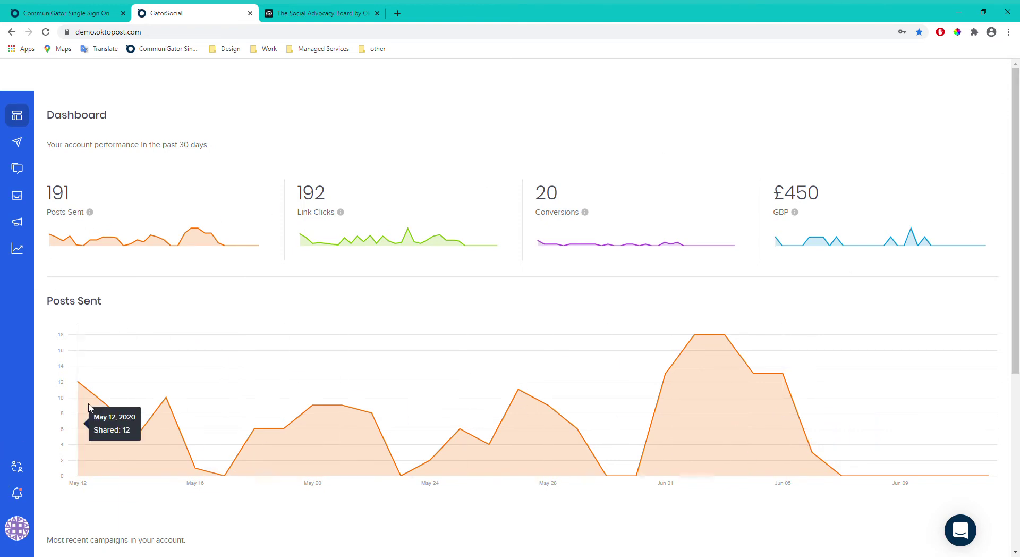
{"action": "mouse_move", "coordinate": [317, 417]}
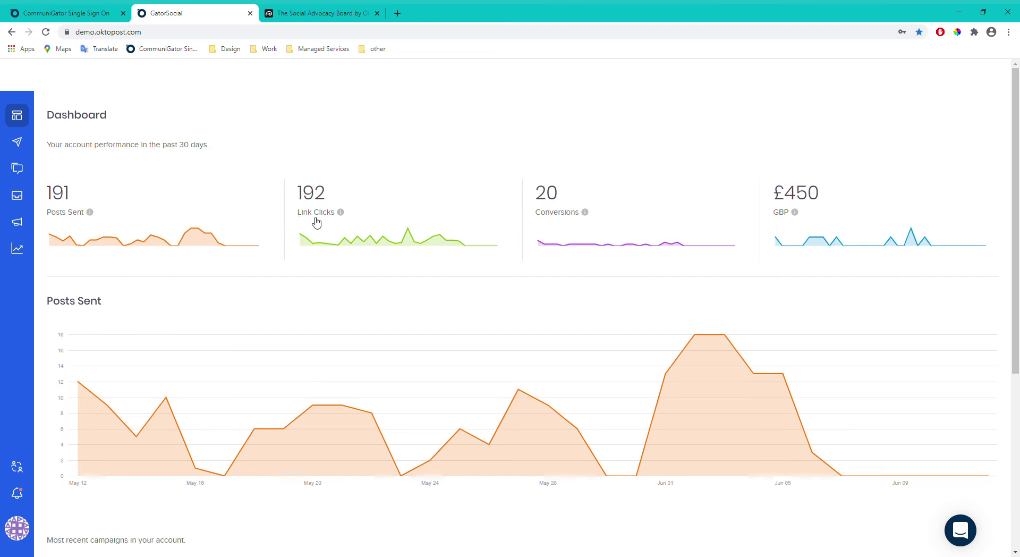
{"action": "left_click", "coordinate": [409, 235]}
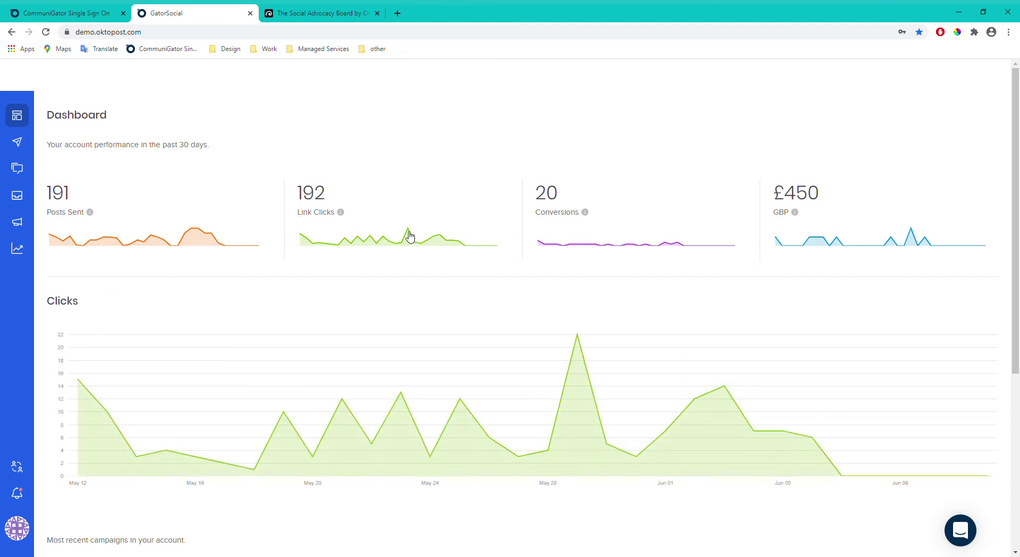
{"action": "left_click", "coordinate": [614, 235]}
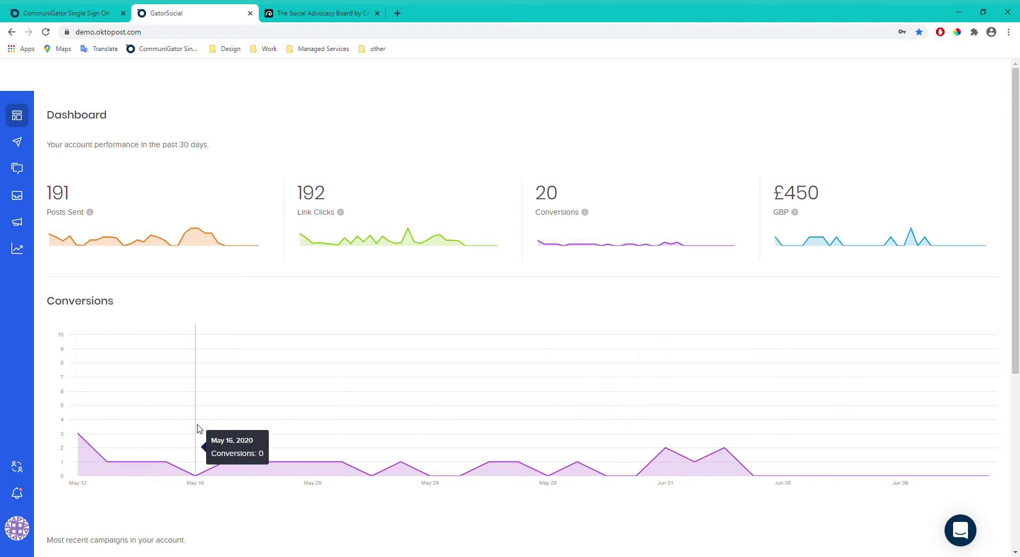
{"action": "left_click", "coordinate": [879, 219]}
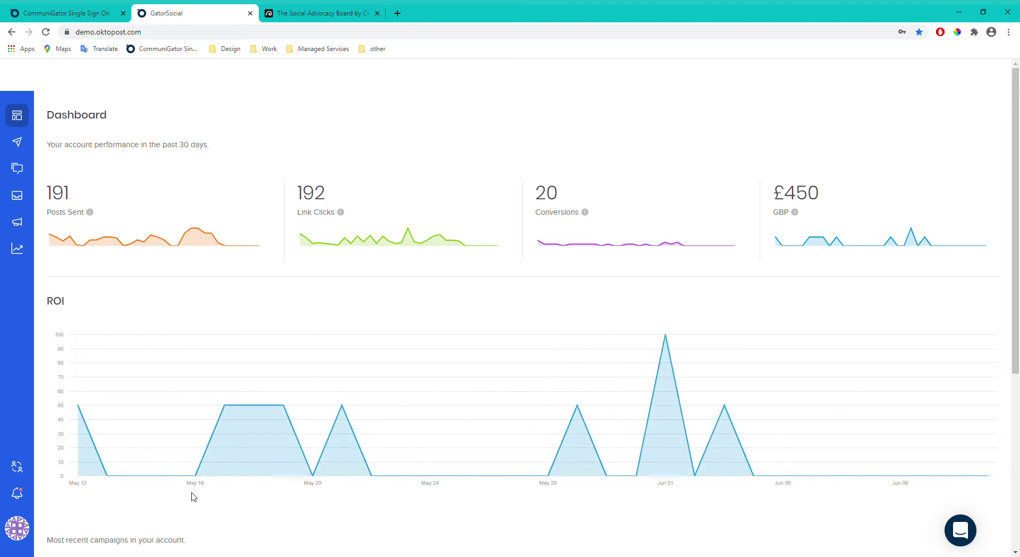
View the Posts Sent chart on the Dashboard and the table of most recent campaigns.
{"action": "left_click", "coordinate": [149, 235]}
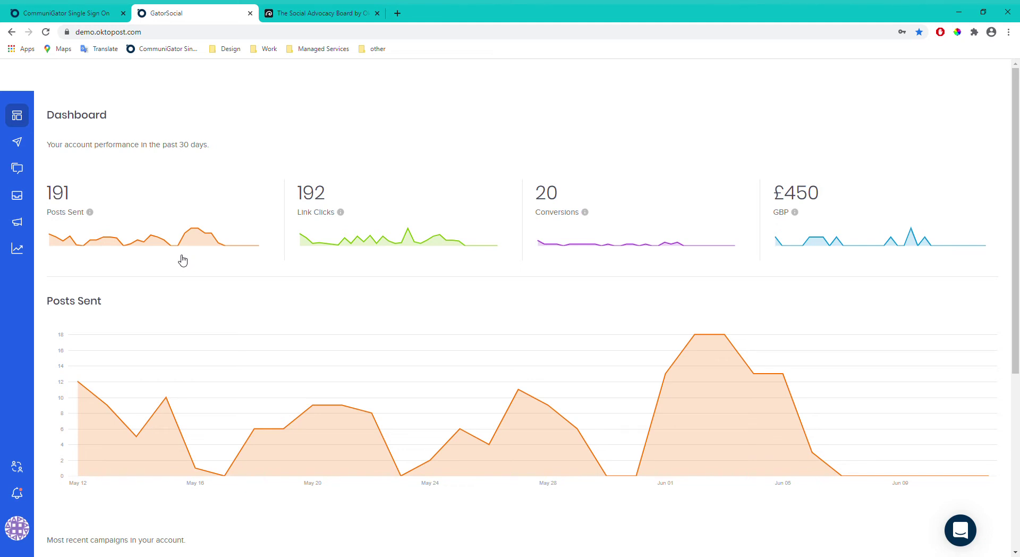
{"action": "scroll", "coordinate": [183, 259], "scroll_direction": "down", "scroll_amount": 3}
{"action": "scroll", "coordinate": [118, 271], "scroll_direction": "down", "scroll_amount": 2}
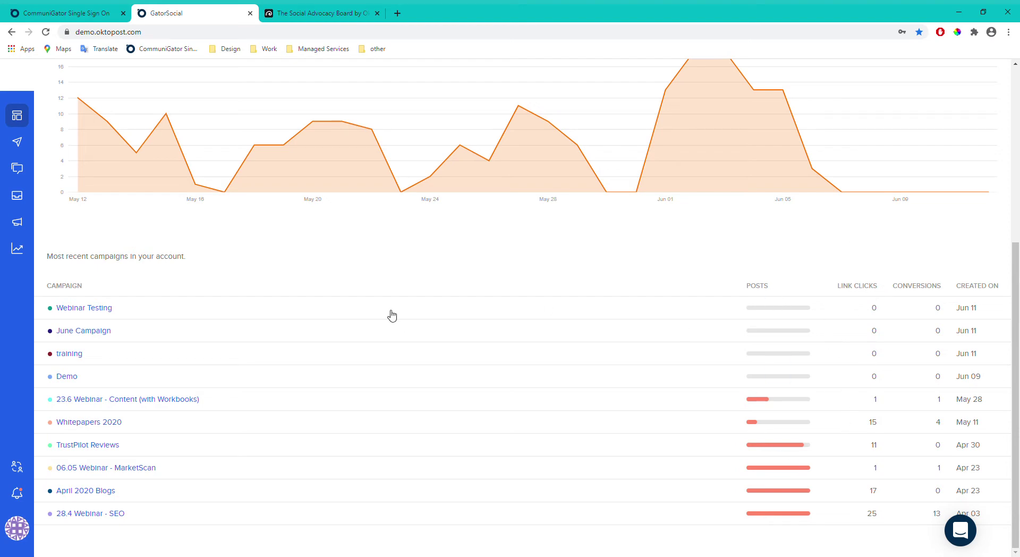
{"action": "scroll", "coordinate": [276, 257], "scroll_direction": "up", "scroll_amount": 5}
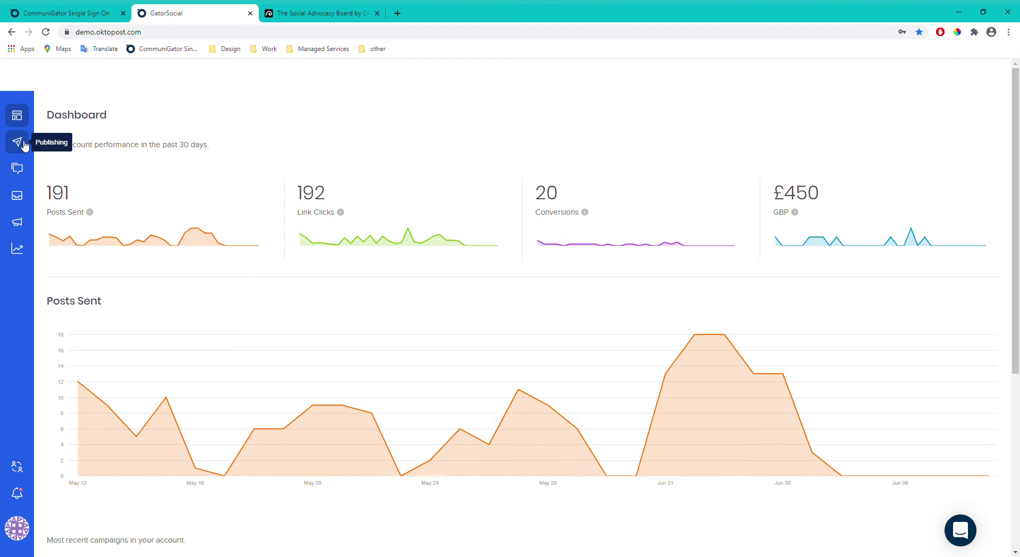
Create a new publishing campaign named "Training Social+" with the campaign tag "training".
{"action": "left_click", "coordinate": [19, 145]}
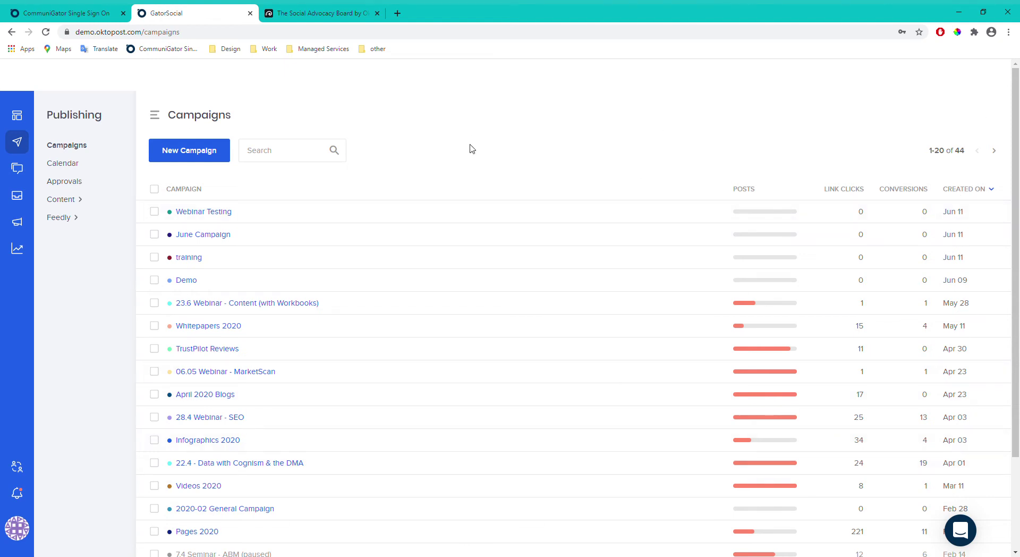
{"action": "left_click", "coordinate": [186, 154]}
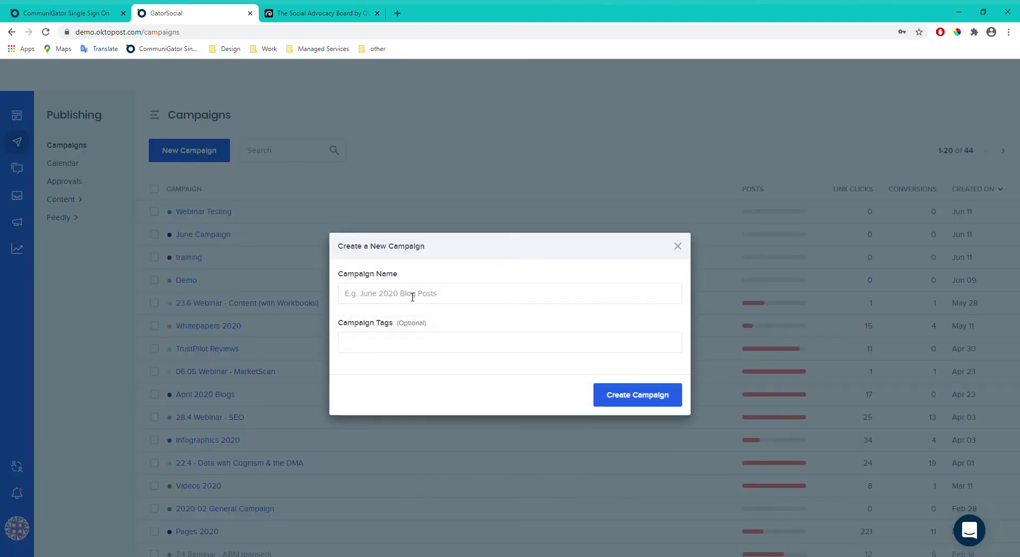
{"action": "left_click", "coordinate": [444, 292]}
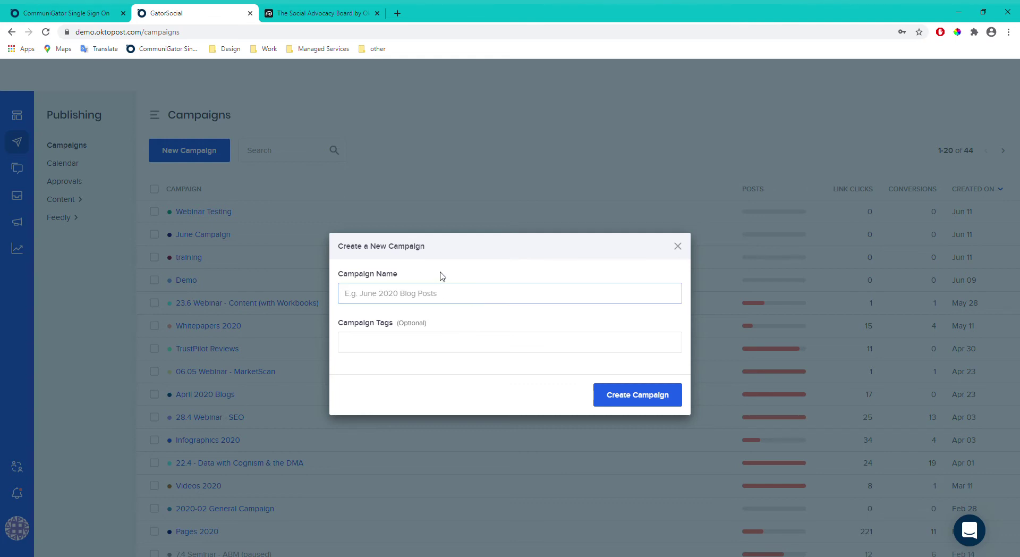
{"action": "type", "text": "Training Social+"}
{"action": "left_click", "coordinate": [394, 344]}
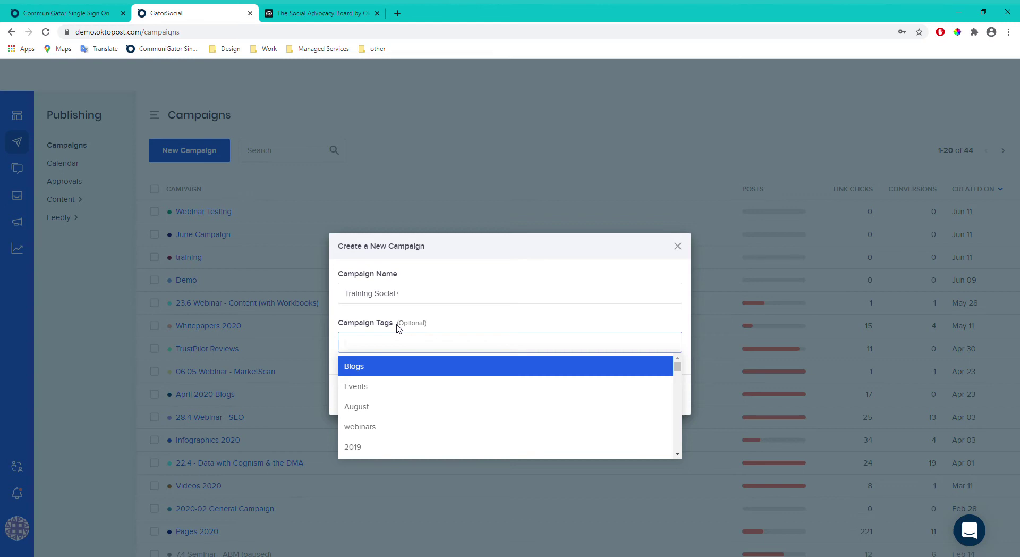
{"action": "type", "text": "training"}
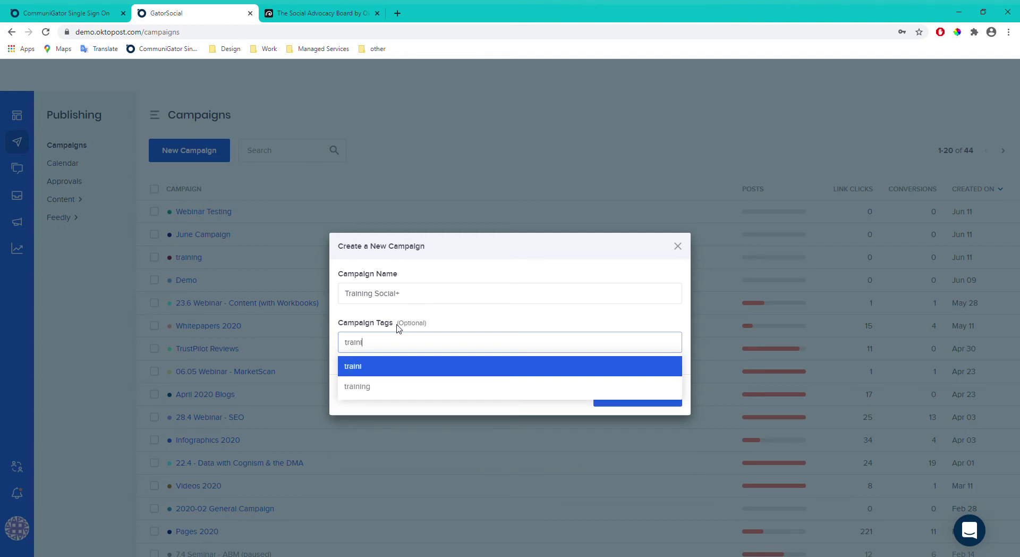
{"action": "left_click", "coordinate": [397, 366]}
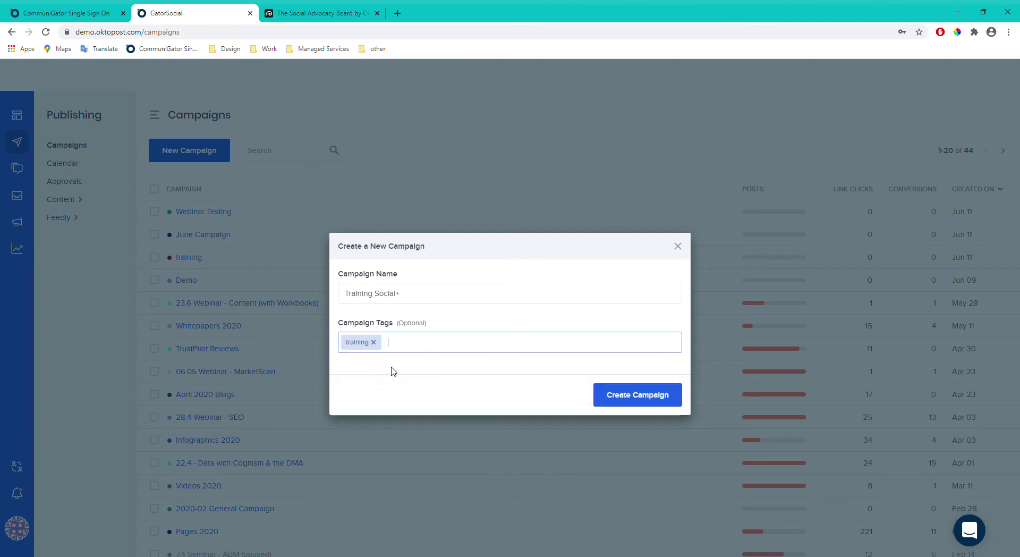
{"action": "left_click", "coordinate": [676, 394]}
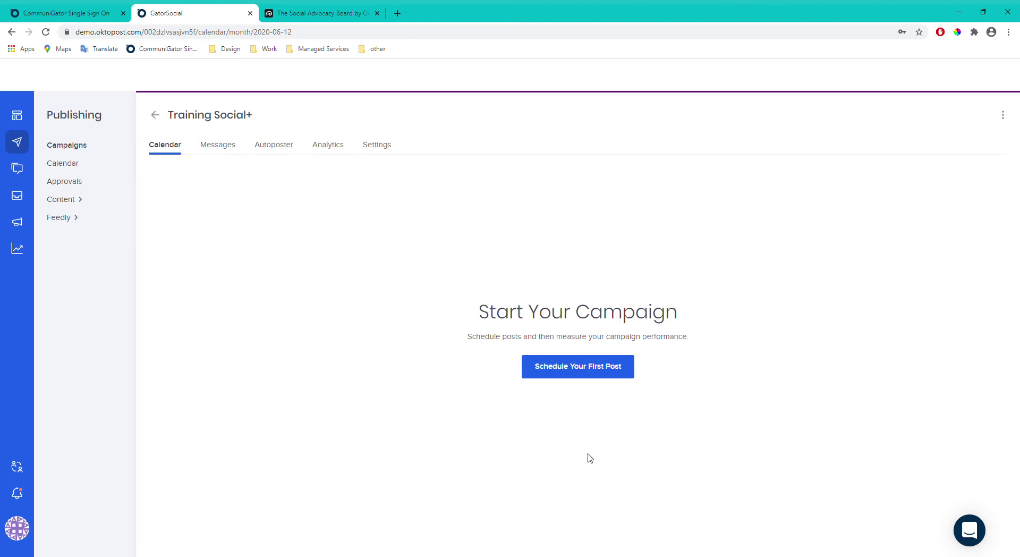
Start the campaign's first post, view the composer for LinkedIn, Twitter and Instagram, and return to Facebook.
{"action": "left_click", "coordinate": [617, 373]}
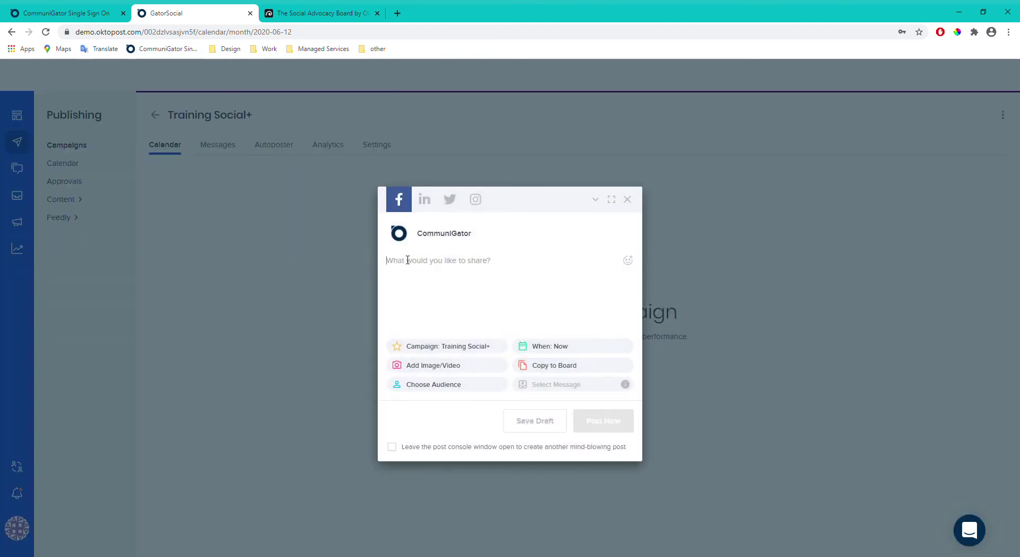
{"action": "left_click", "coordinate": [423, 206]}
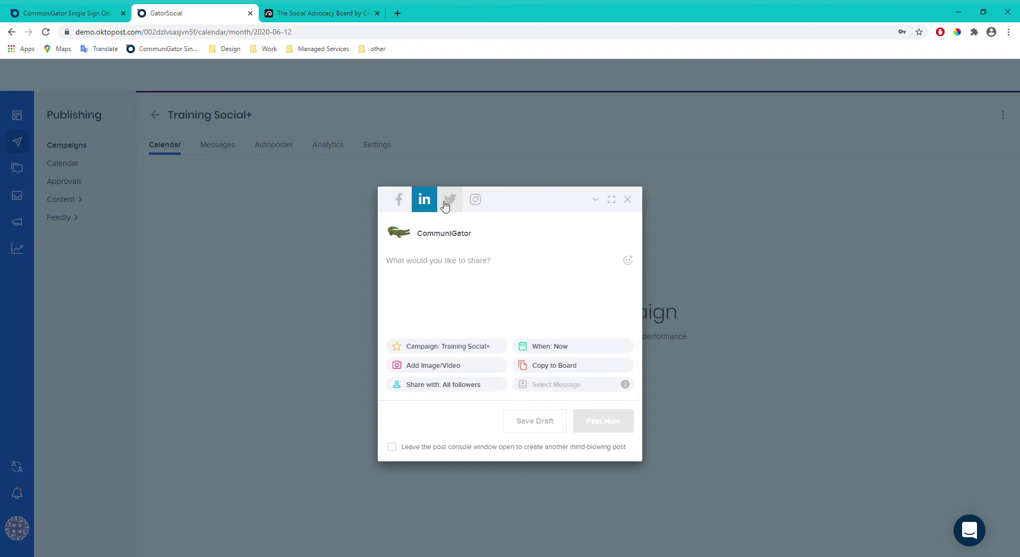
{"action": "left_click", "coordinate": [448, 204]}
{"action": "left_click", "coordinate": [478, 208]}
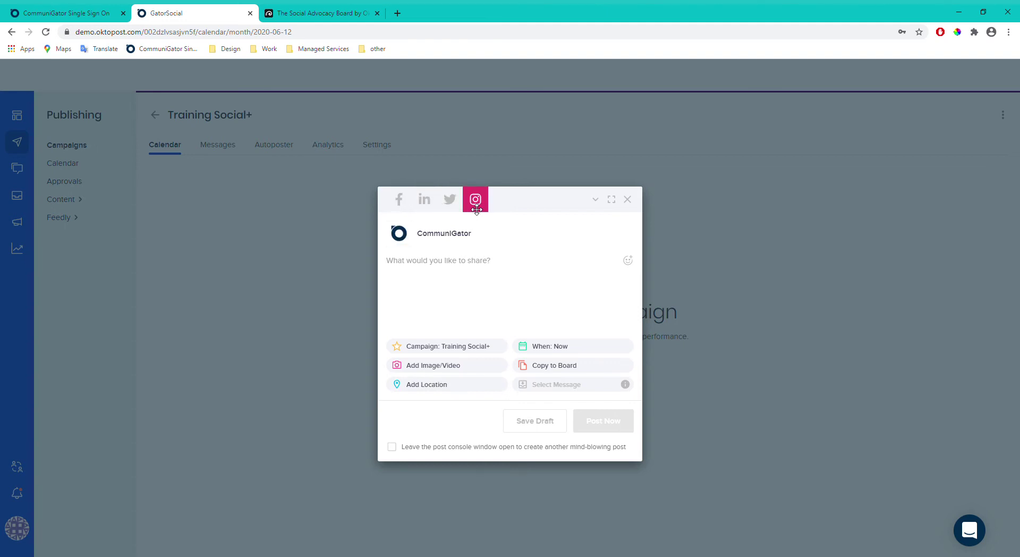
{"action": "left_click", "coordinate": [412, 211]}
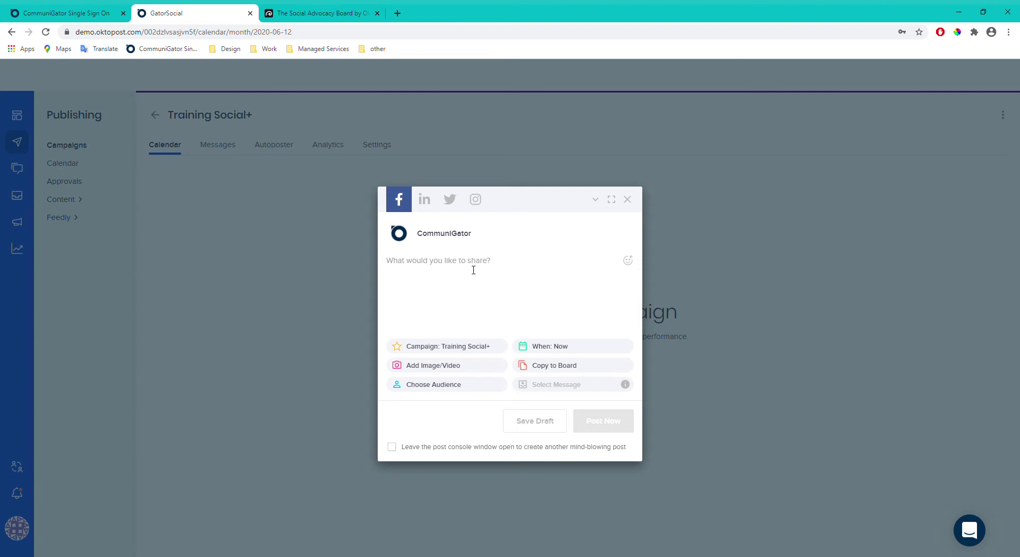
Search the web for "bbc news" in a new browser tab, open the UK economy lockdown article and copy its address.
{"action": "left_click", "coordinate": [397, 13]}
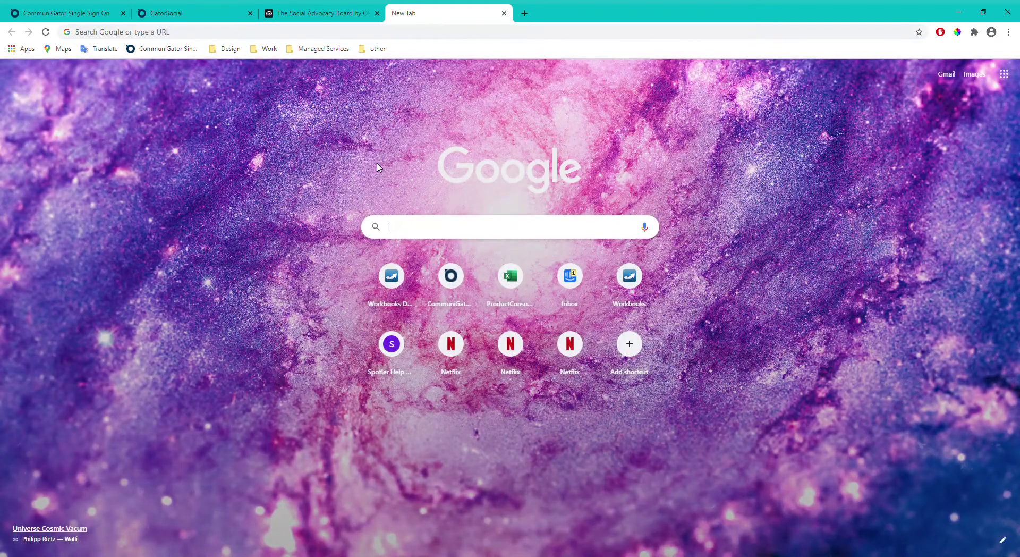
{"action": "type", "text": "bbc news"}
{"action": "key", "text": "Return"}
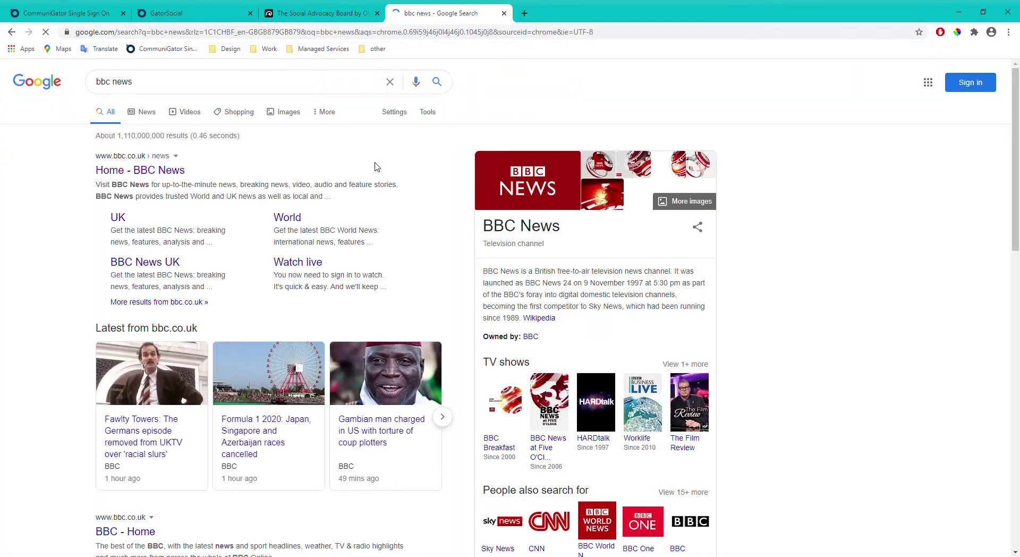
{"action": "left_click", "coordinate": [125, 222]}
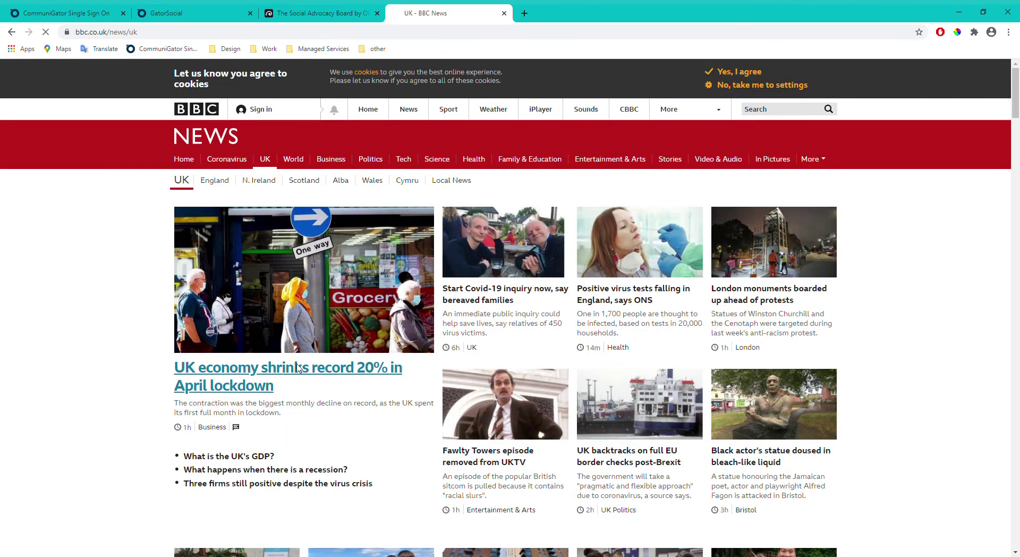
{"action": "left_click", "coordinate": [298, 368]}
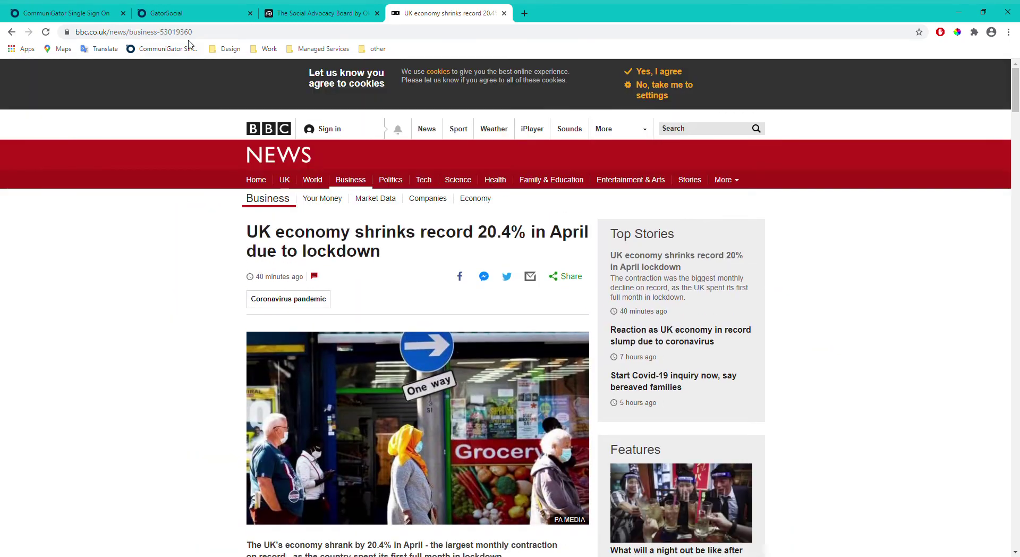
{"action": "left_click", "coordinate": [166, 36]}
{"action": "key", "text": "ctrl+c"}
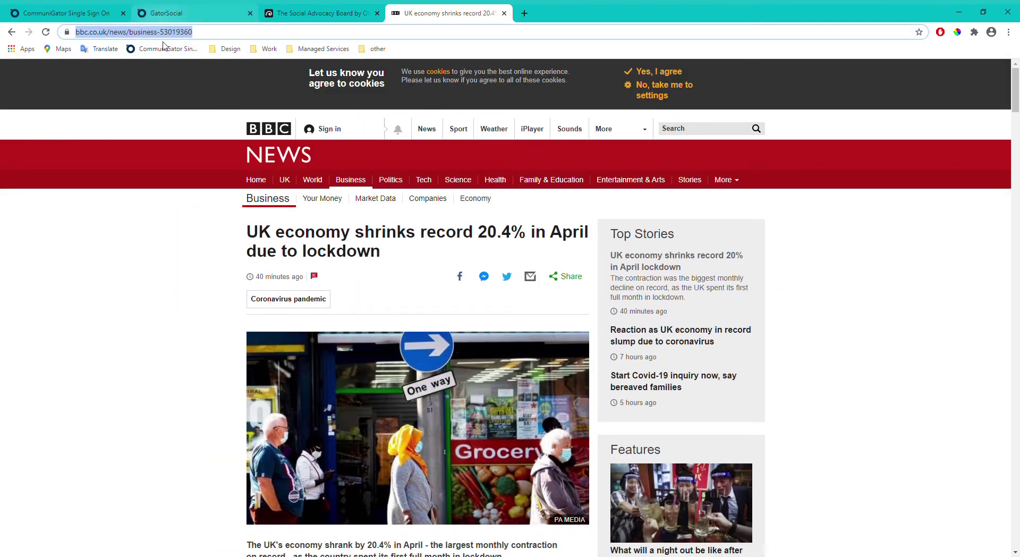
Paste the article link into the Facebook post in GatorSocial and view its mobile and desktop previews in the expanded composer.
{"action": "left_click", "coordinate": [167, 11]}
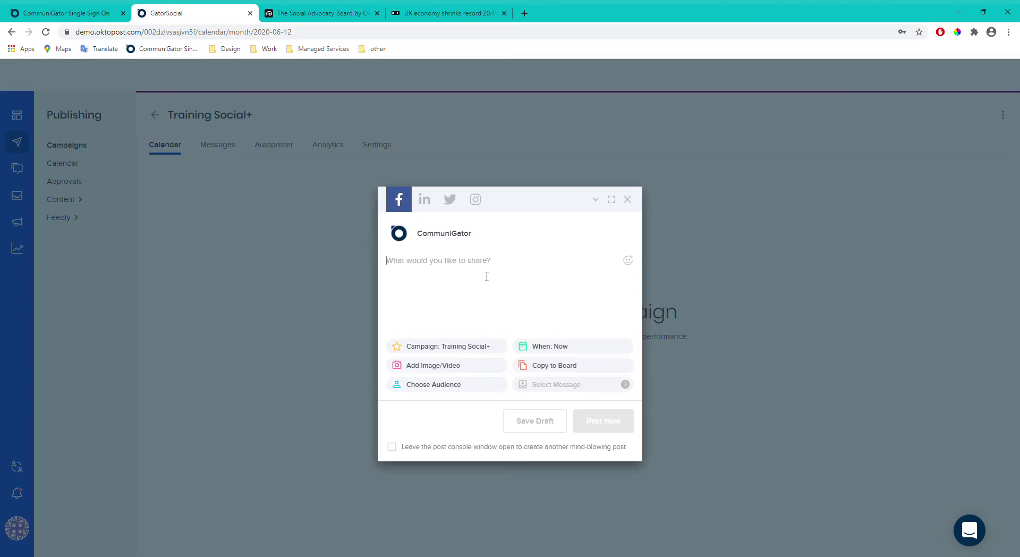
{"action": "key", "text": "ctrl+v"}
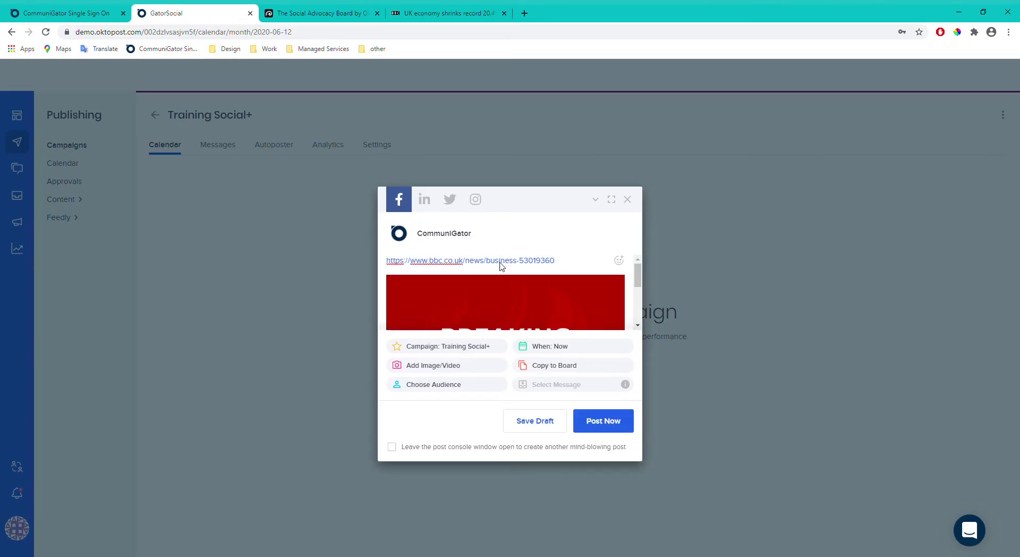
{"action": "left_click", "coordinate": [612, 200]}
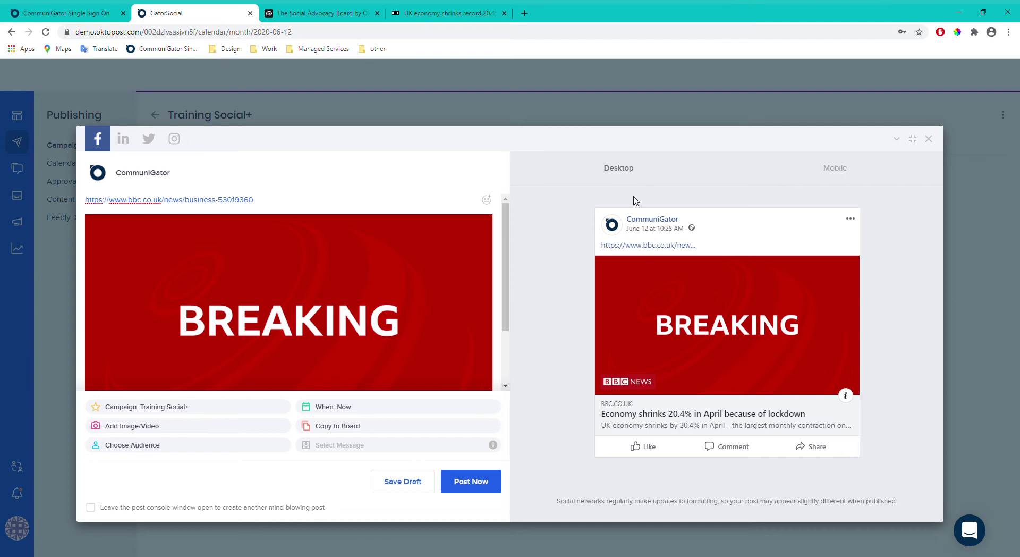
{"action": "left_click", "coordinate": [833, 173]}
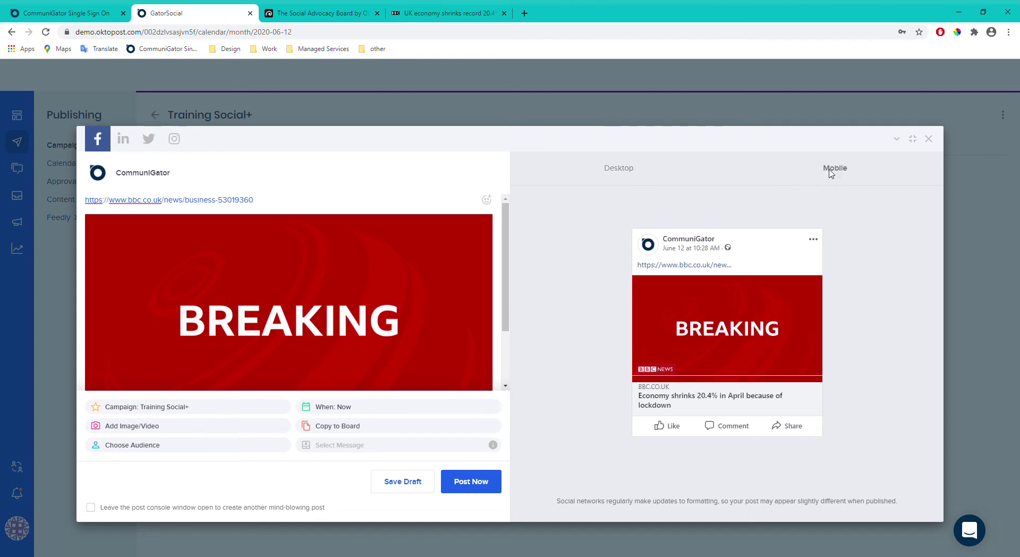
{"action": "left_click", "coordinate": [640, 167]}
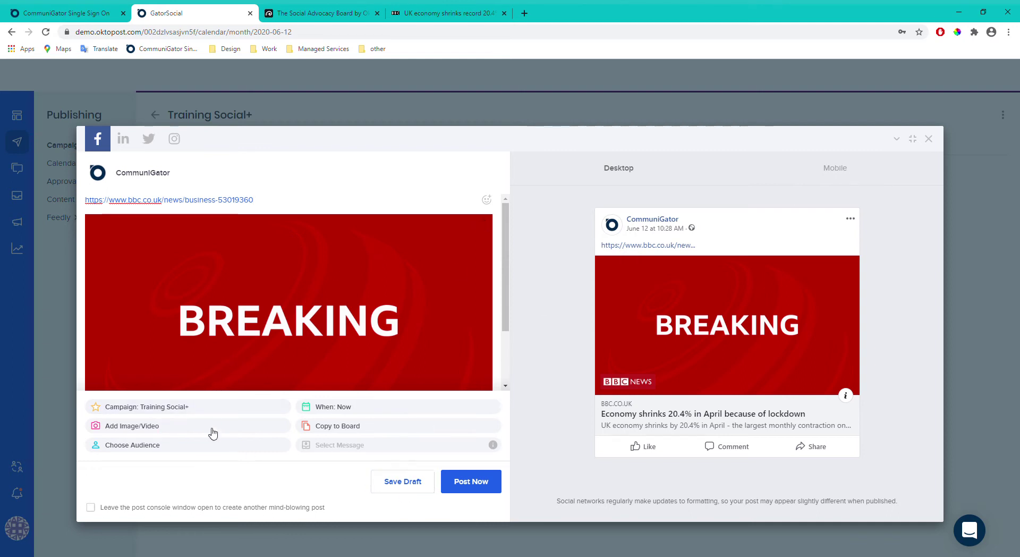
Look through the campaigns this post could be assigned to, closing the selection without changing it.
{"action": "left_click", "coordinate": [179, 410]}
{"action": "left_click", "coordinate": [387, 318]}
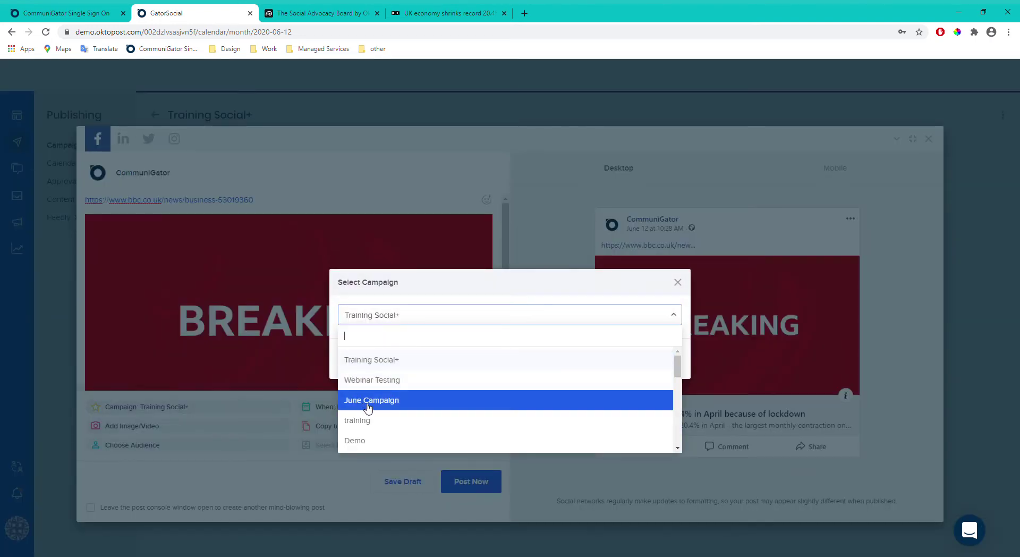
{"action": "left_click", "coordinate": [441, 295]}
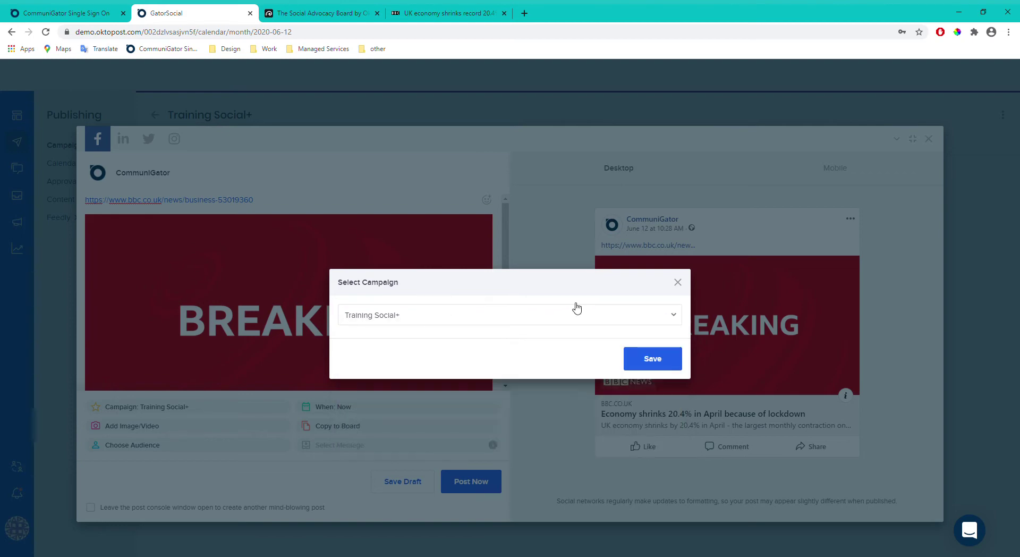
{"action": "left_click", "coordinate": [677, 282]}
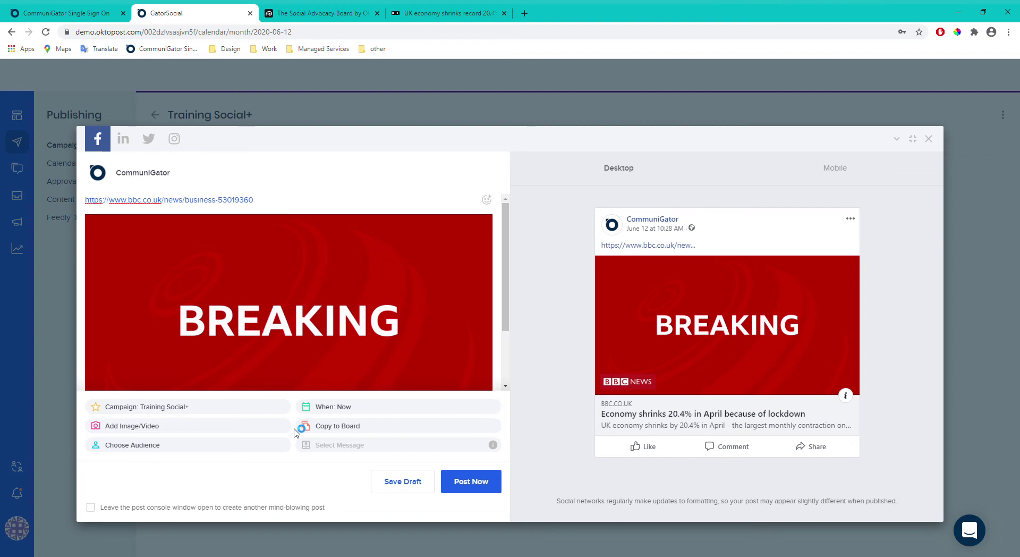
Start adding an image or video but keep the link attachment, and view the Target Audience location setting without adding any location.
{"action": "left_click", "coordinate": [186, 426]}
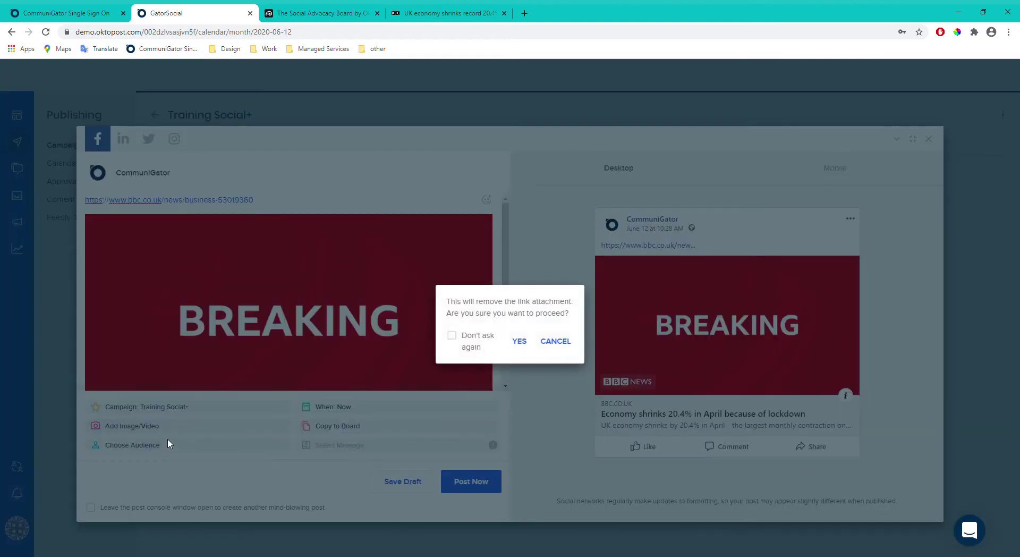
{"action": "left_click", "coordinate": [551, 344]}
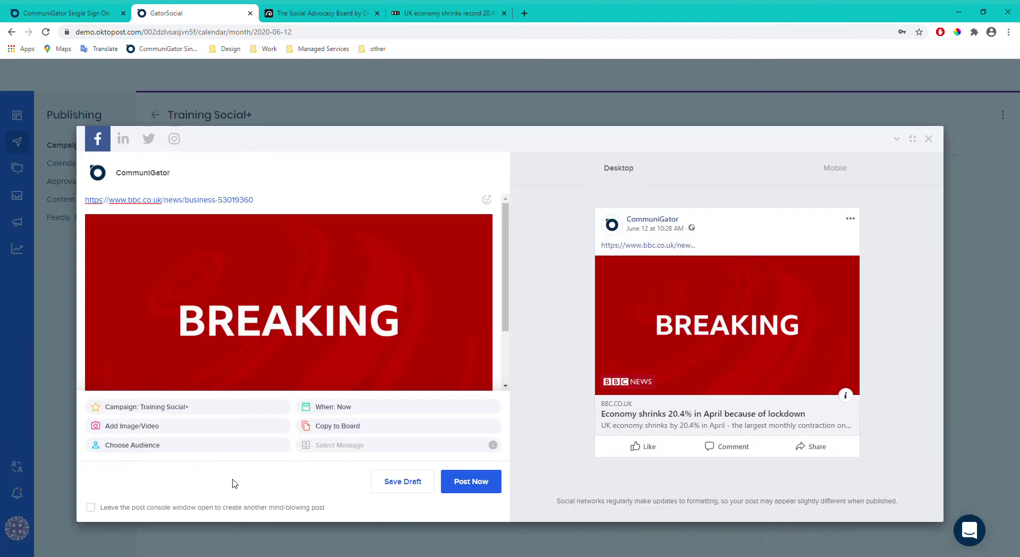
{"action": "left_click", "coordinate": [142, 448]}
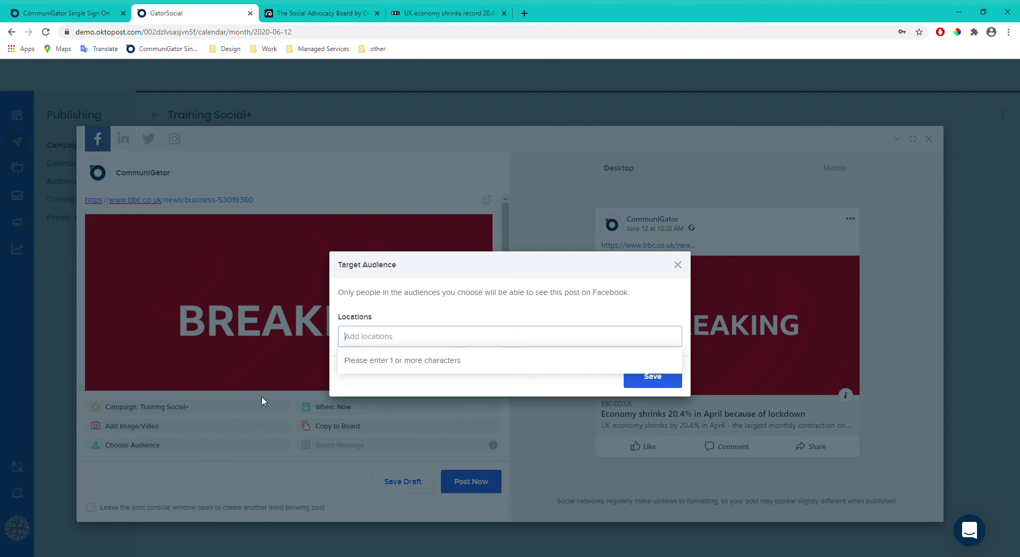
{"action": "left_click", "coordinate": [420, 343]}
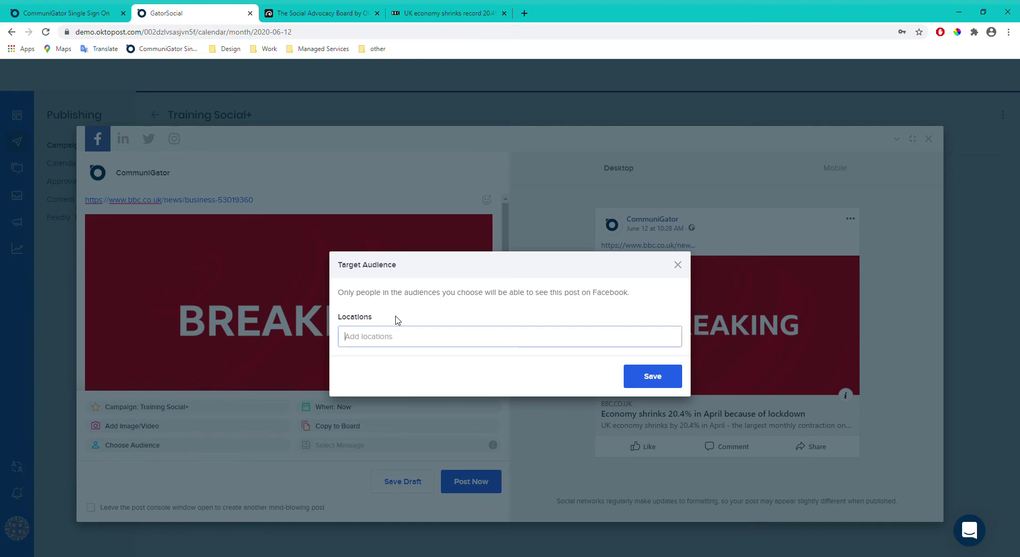
{"action": "left_click", "coordinate": [677, 264]}
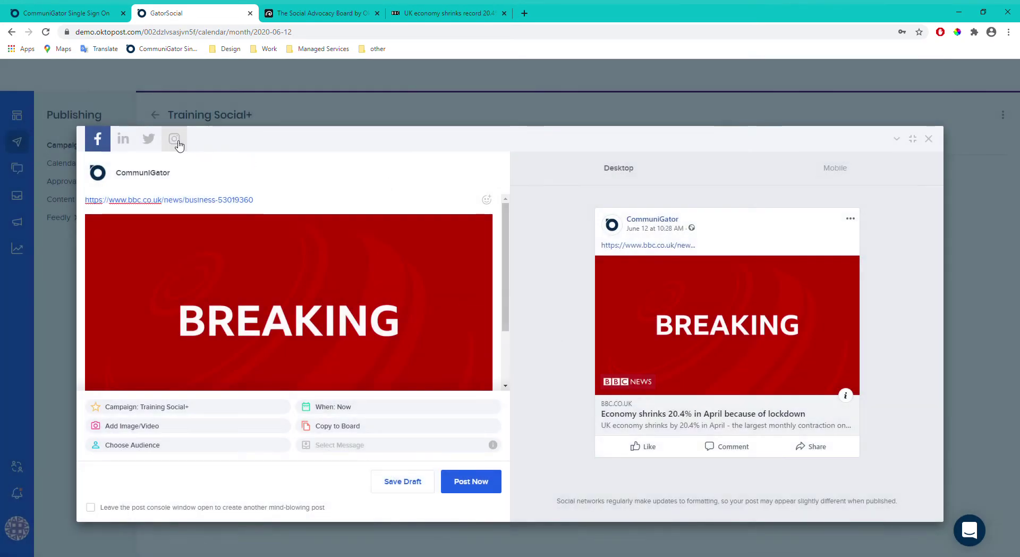
View the Twitter version of the post and its Add Location option without choosing a place, and switch to the Instagram version.
{"action": "left_click", "coordinate": [147, 140]}
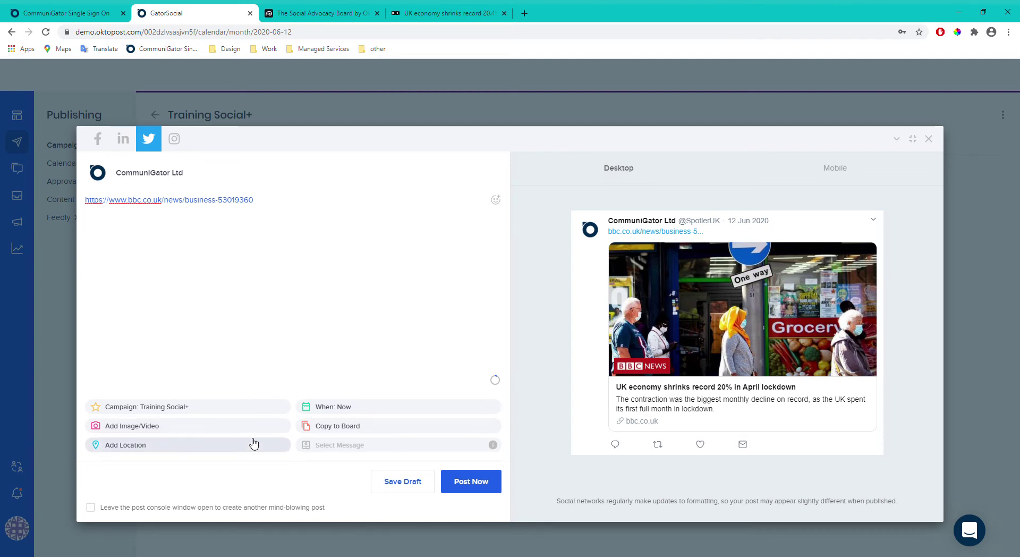
{"action": "left_click", "coordinate": [188, 445]}
{"action": "left_click", "coordinate": [554, 330]}
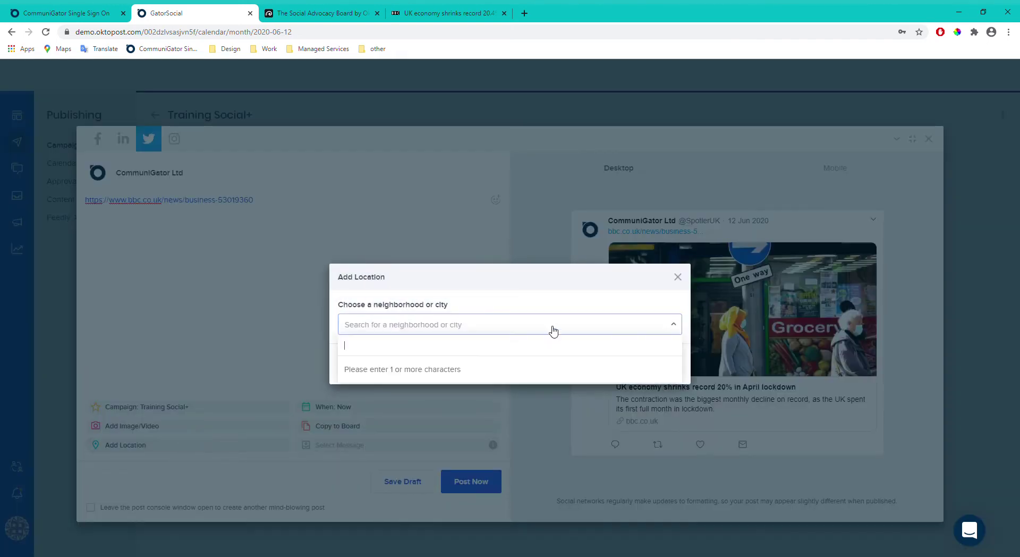
{"action": "left_click", "coordinate": [677, 277]}
{"action": "left_click", "coordinate": [175, 140]}
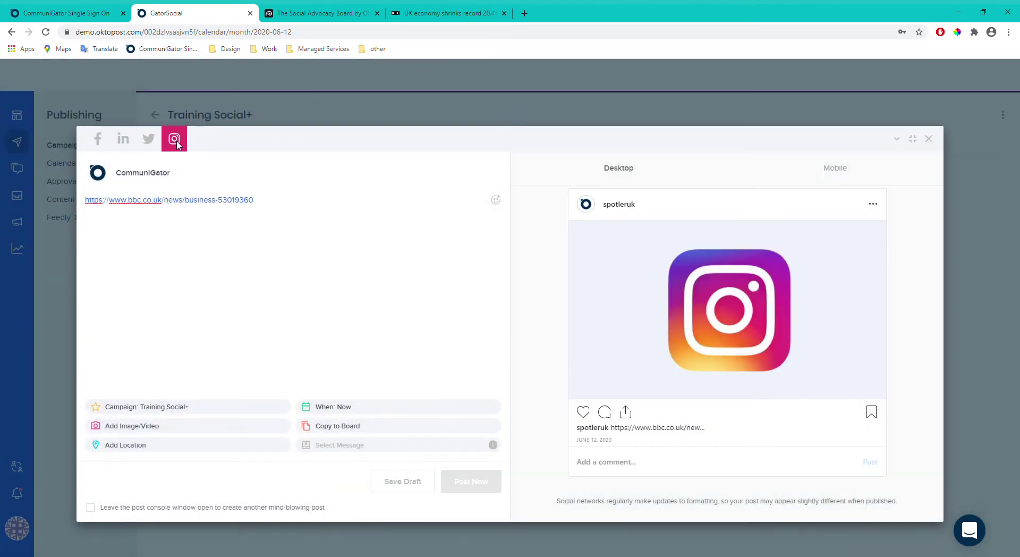
View the LinkedIn version's target audience options without choosing any, and return to the Facebook version of the post.
{"action": "left_click", "coordinate": [121, 142]}
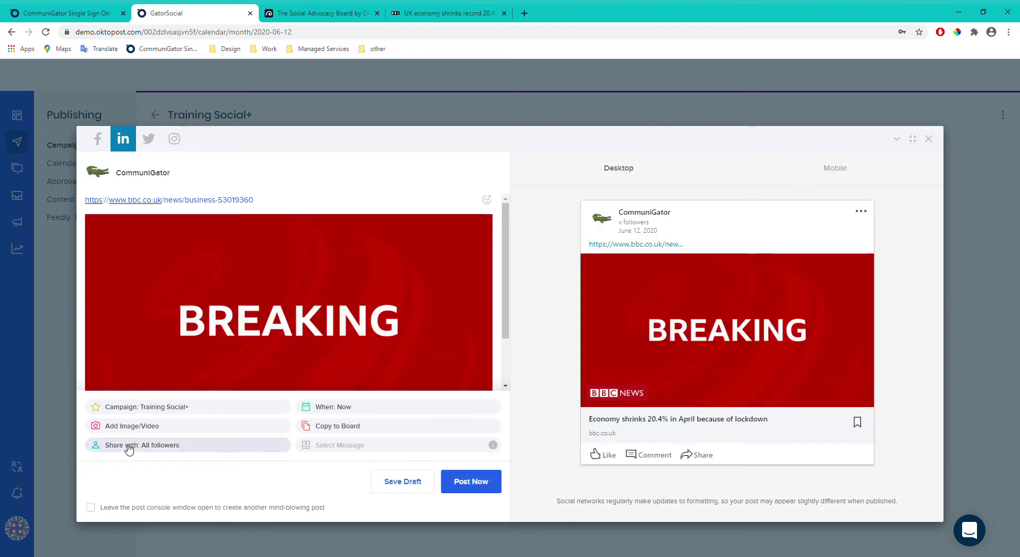
{"action": "left_click", "coordinate": [129, 449]}
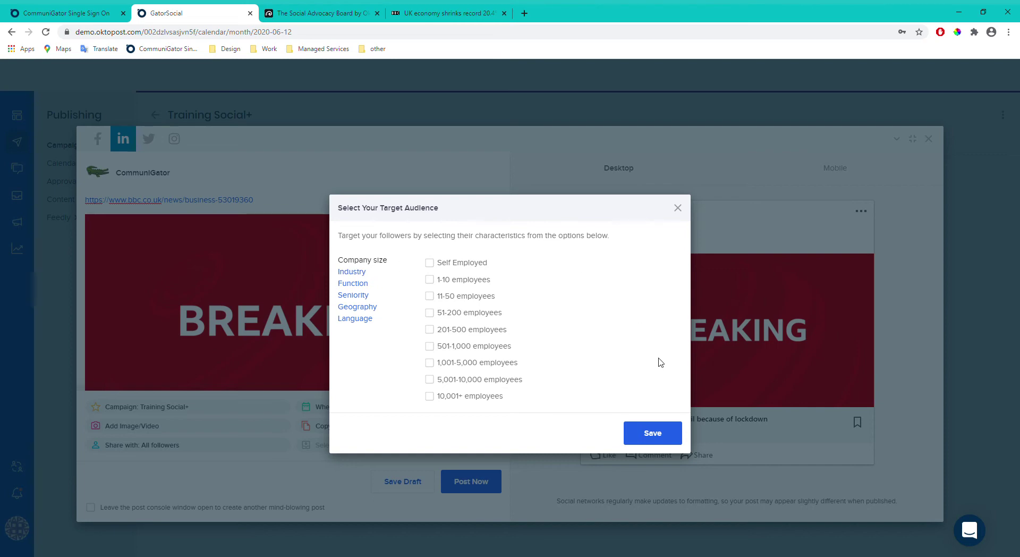
{"action": "left_click", "coordinate": [678, 207]}
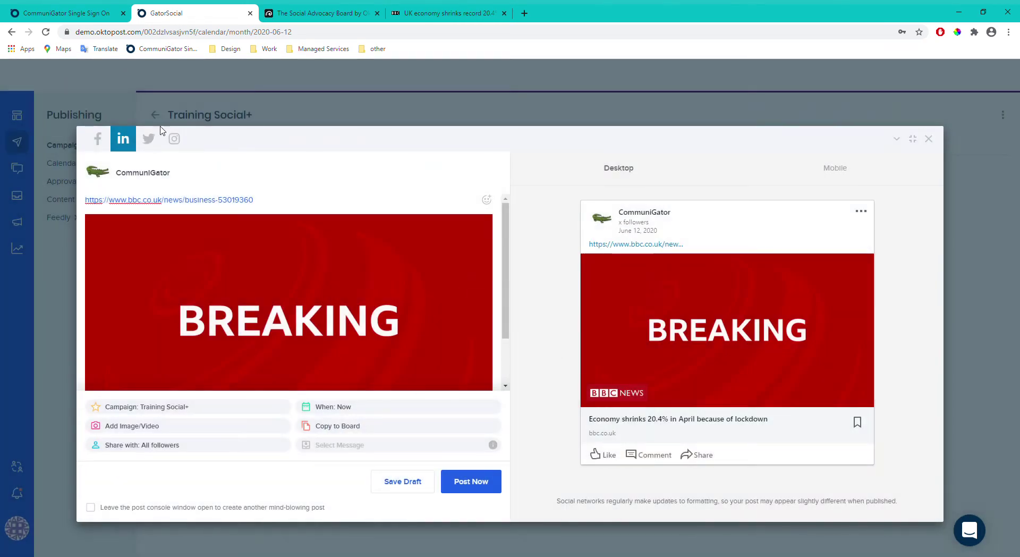
{"action": "left_click", "coordinate": [148, 139]}
{"action": "left_click", "coordinate": [174, 138]}
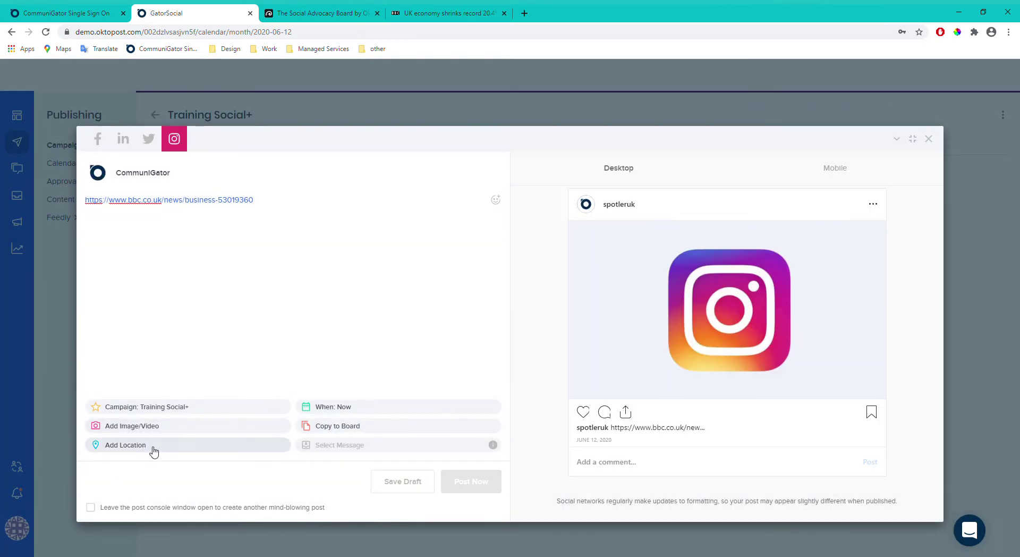
{"action": "left_click", "coordinate": [97, 138]}
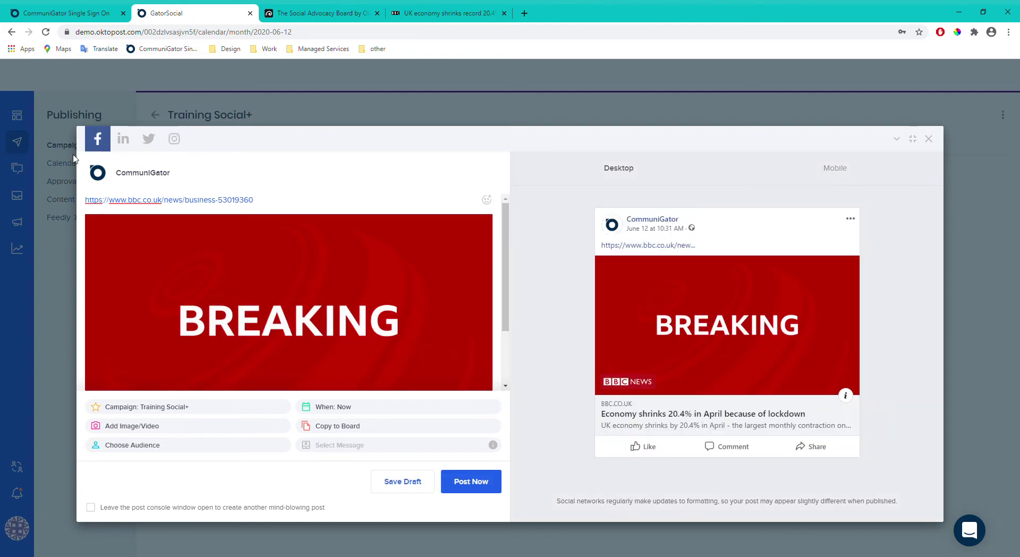
Try out posting times of Jun 19 and Jun 26, 2020 at 10:31 AM for the post, and cancel the scheduling.
{"action": "left_click", "coordinate": [367, 413]}
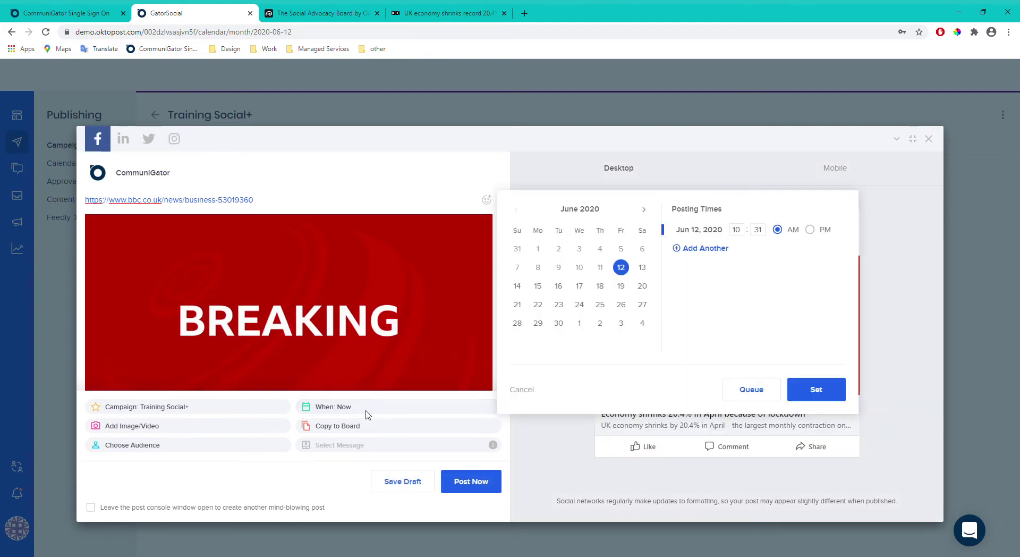
{"action": "left_click", "coordinate": [621, 287]}
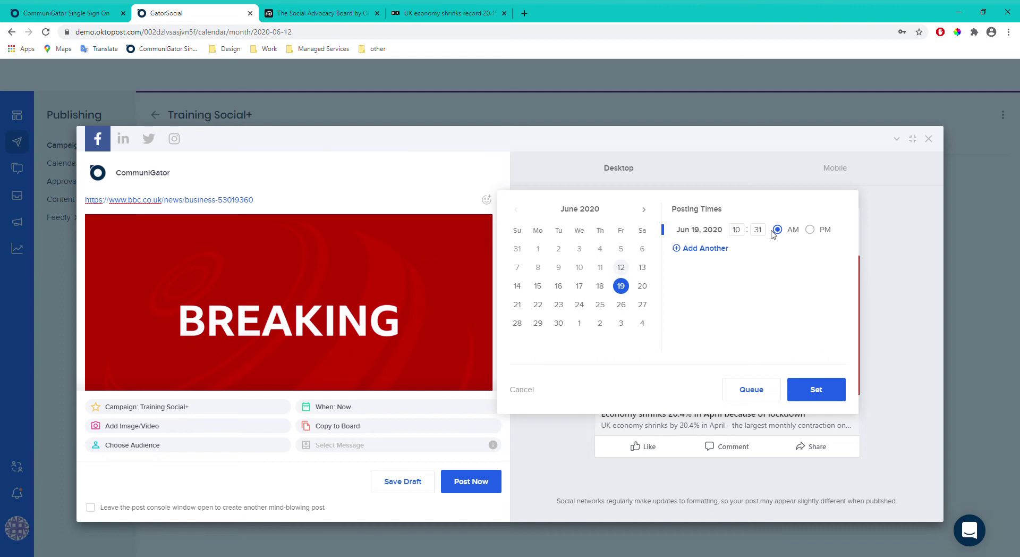
{"action": "left_click", "coordinate": [686, 248]}
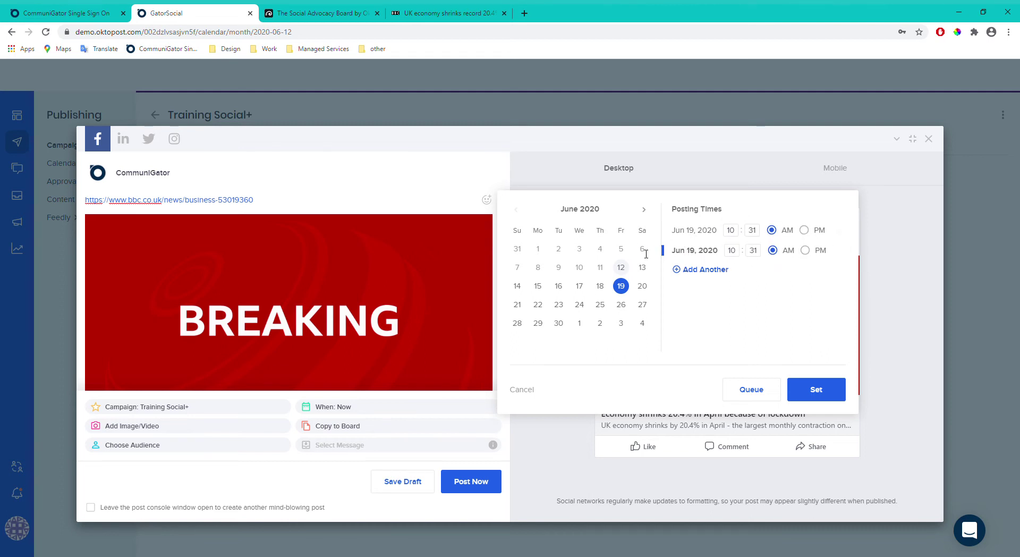
{"action": "left_click", "coordinate": [621, 304]}
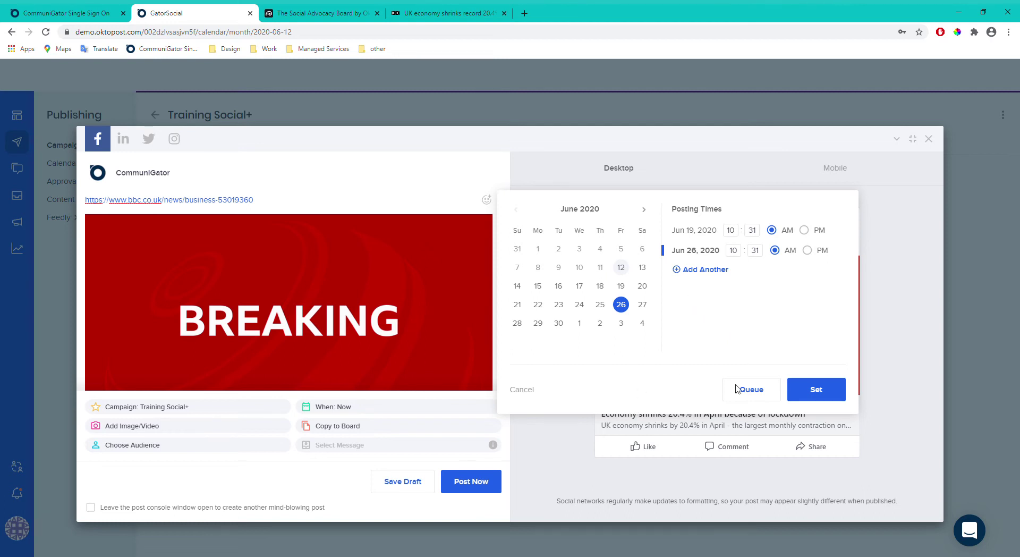
{"action": "left_click", "coordinate": [523, 389]}
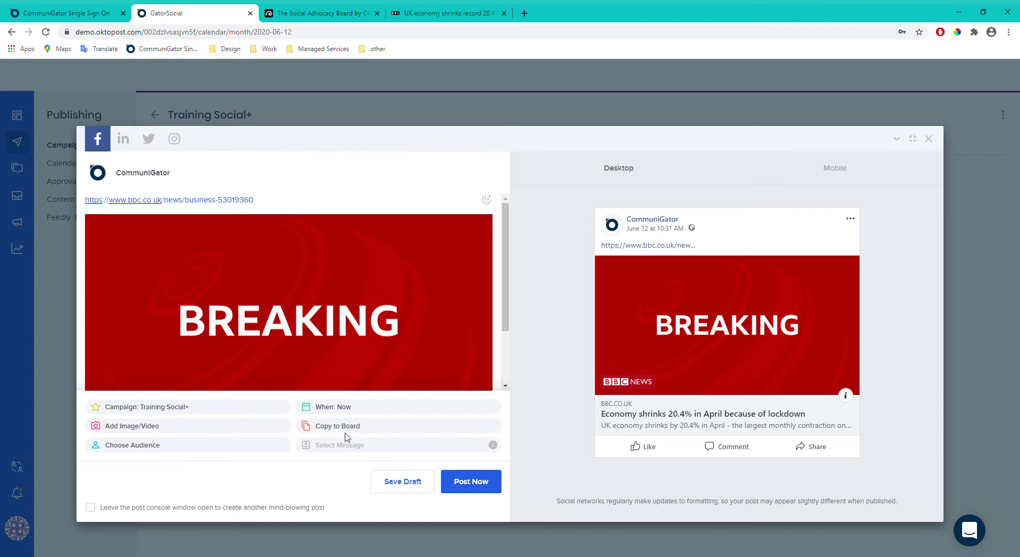
Assign the post to the TrustPilot Reviews campaign and look through that campaign's saved messages without using one.
{"action": "left_click", "coordinate": [203, 411]}
{"action": "left_click", "coordinate": [408, 315]}
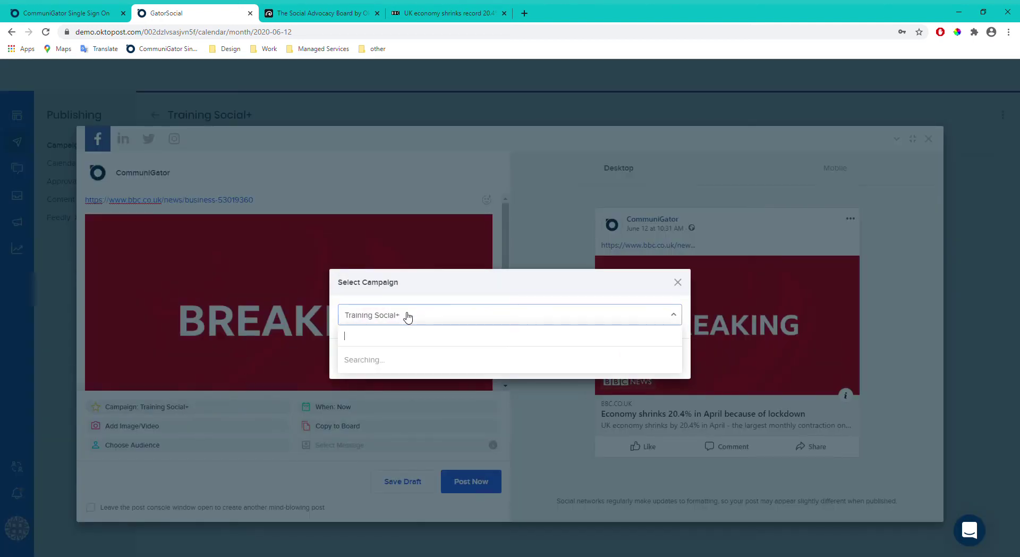
{"action": "scroll", "coordinate": [377, 397], "scroll_direction": "down", "scroll_amount": 3}
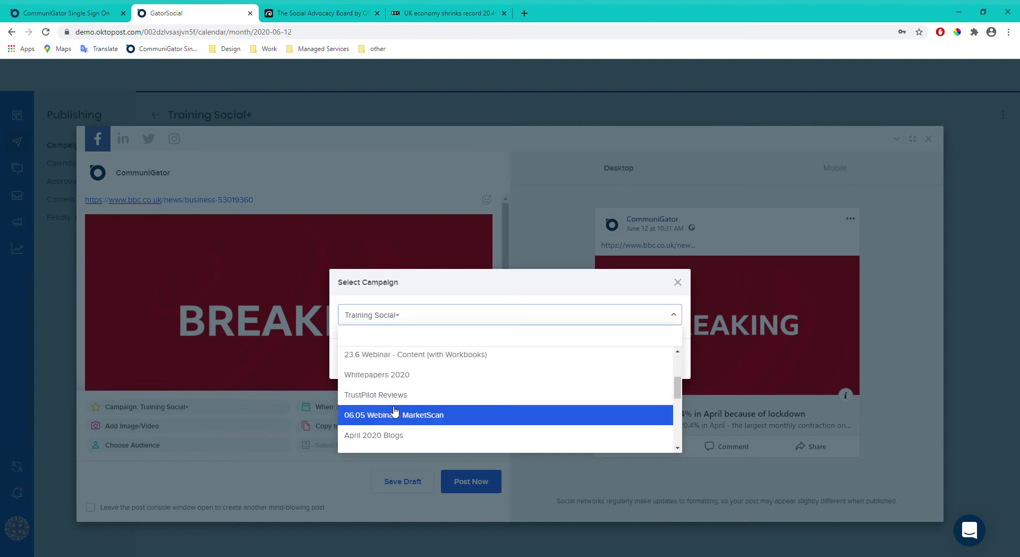
{"action": "left_click", "coordinate": [399, 395]}
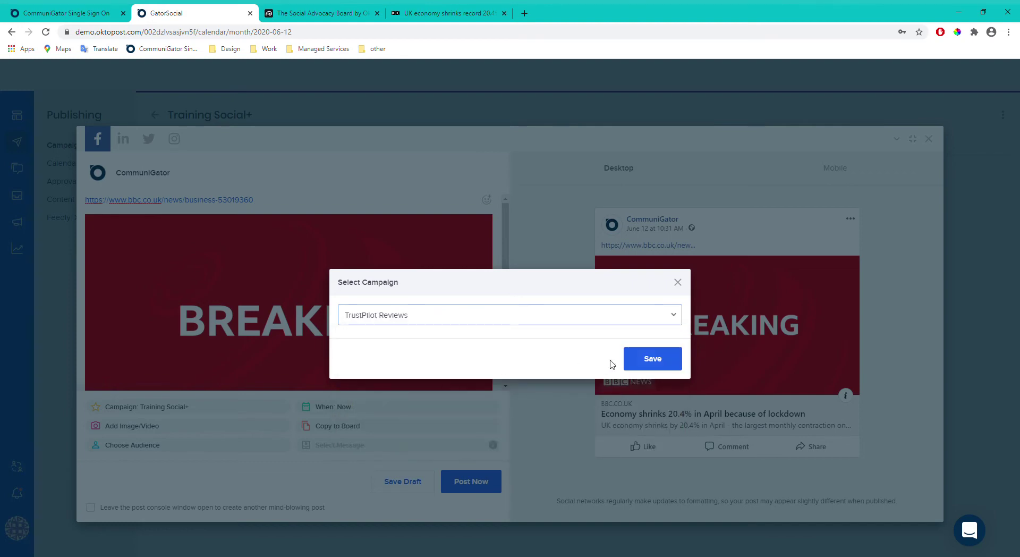
{"action": "left_click", "coordinate": [635, 357]}
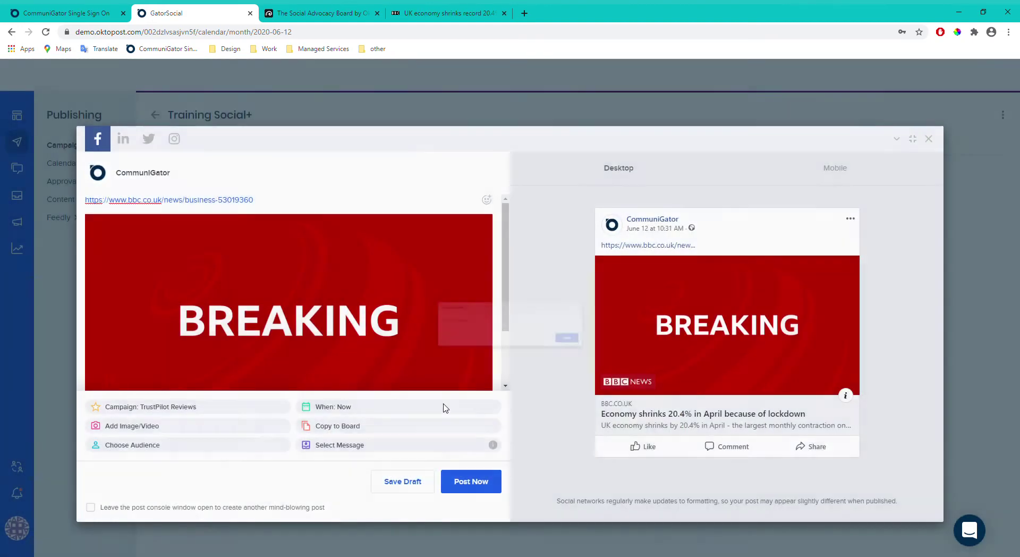
{"action": "left_click", "coordinate": [382, 446]}
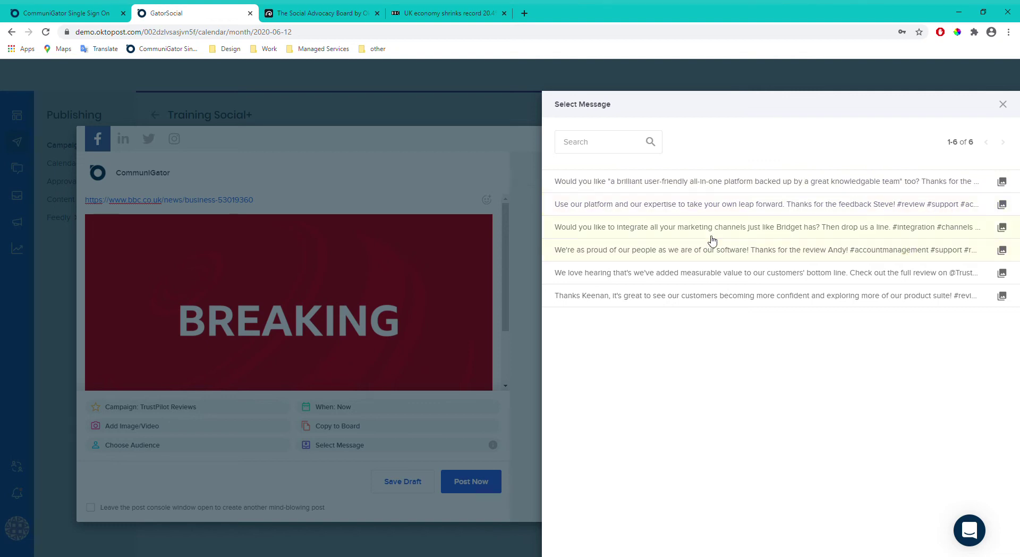
{"action": "left_click", "coordinate": [682, 229]}
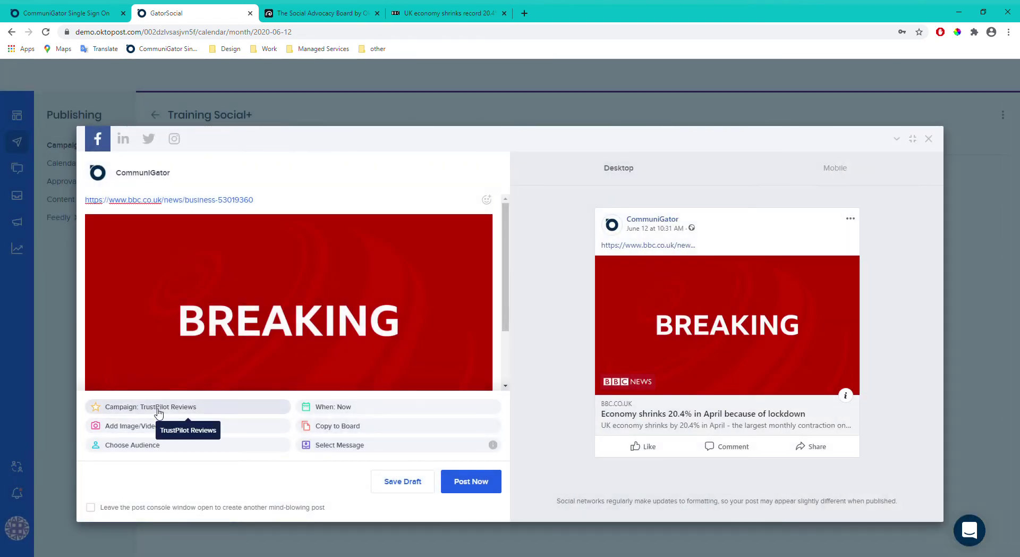
Try to assign the post back to the Training Social+ campaign.
{"action": "left_click", "coordinate": [158, 407]}
{"action": "left_click", "coordinate": [455, 322]}
{"action": "scroll", "coordinate": [423, 388], "scroll_direction": "up", "scroll_amount": 3}
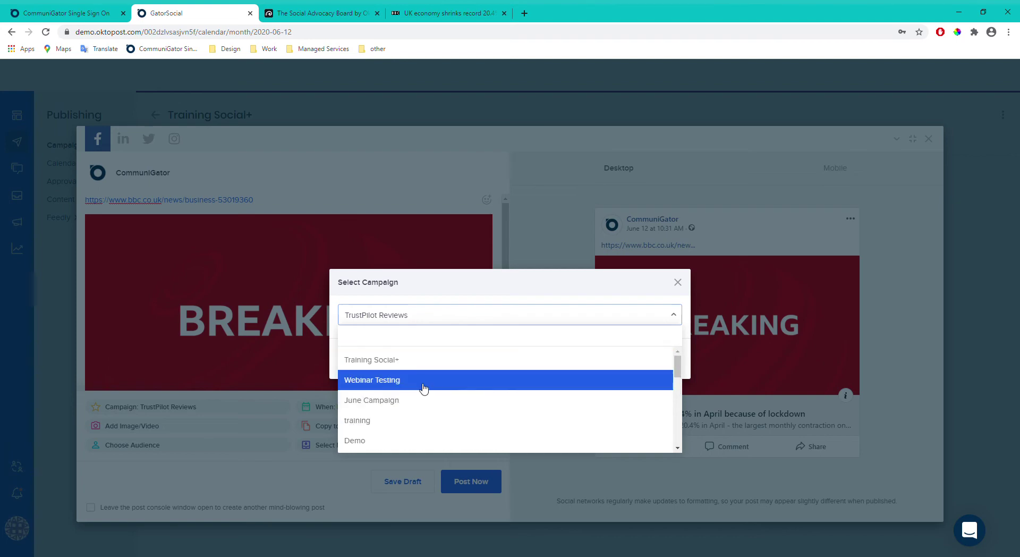
{"action": "left_click", "coordinate": [404, 363]}
{"action": "left_click", "coordinate": [653, 359]}
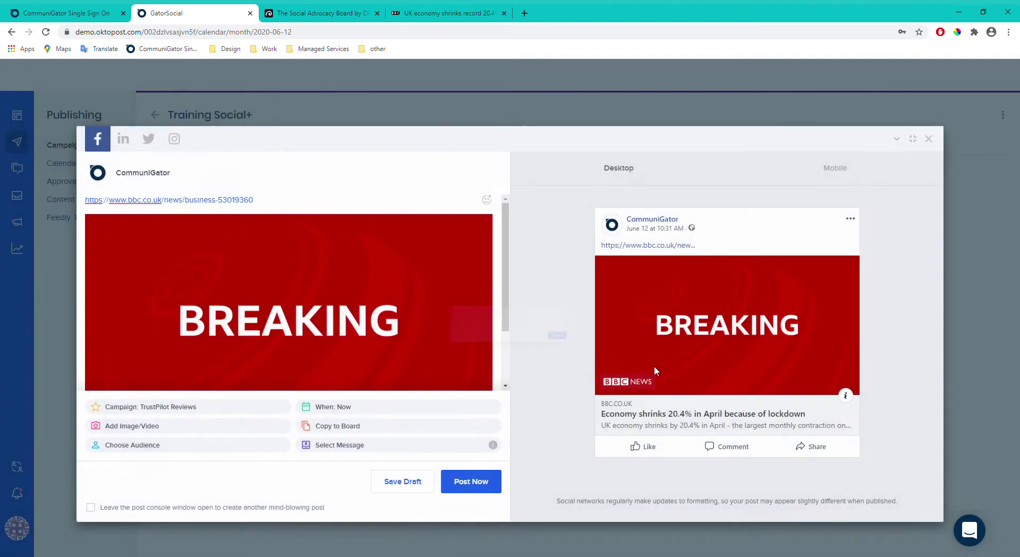
Schedule the Facebook post for Jun 19, 2020 at 10:34 AM.
{"action": "left_click", "coordinate": [392, 405]}
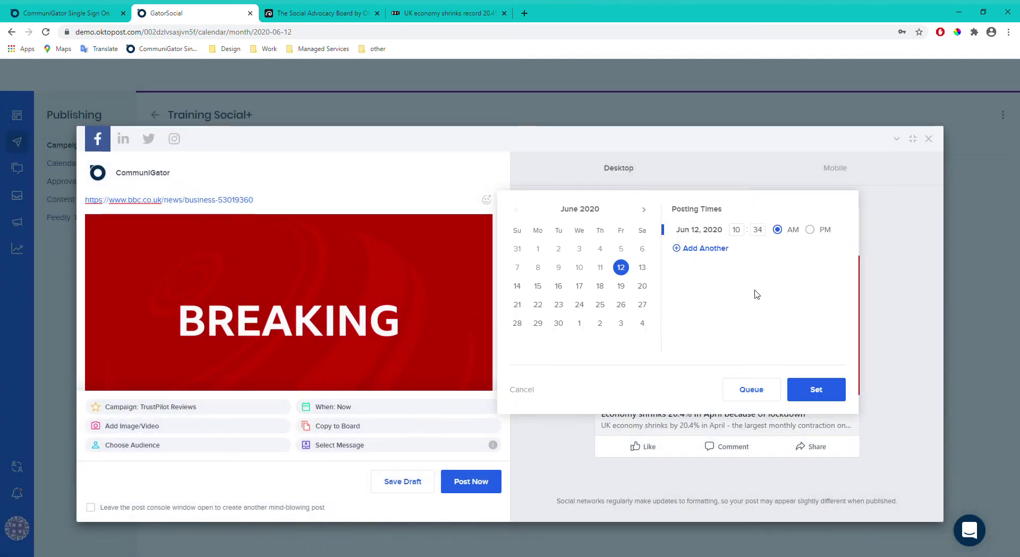
{"action": "left_click", "coordinate": [620, 286]}
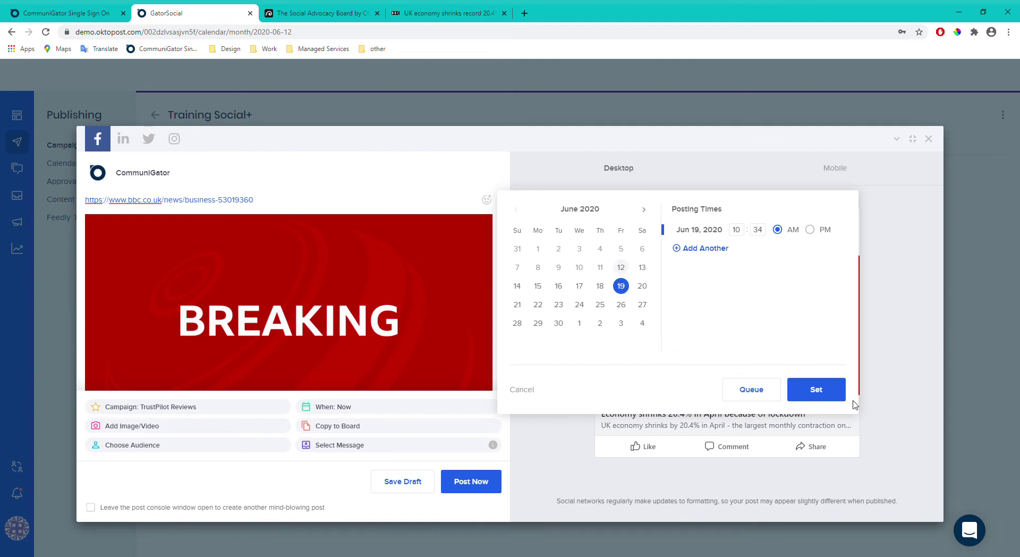
{"action": "left_click", "coordinate": [810, 389]}
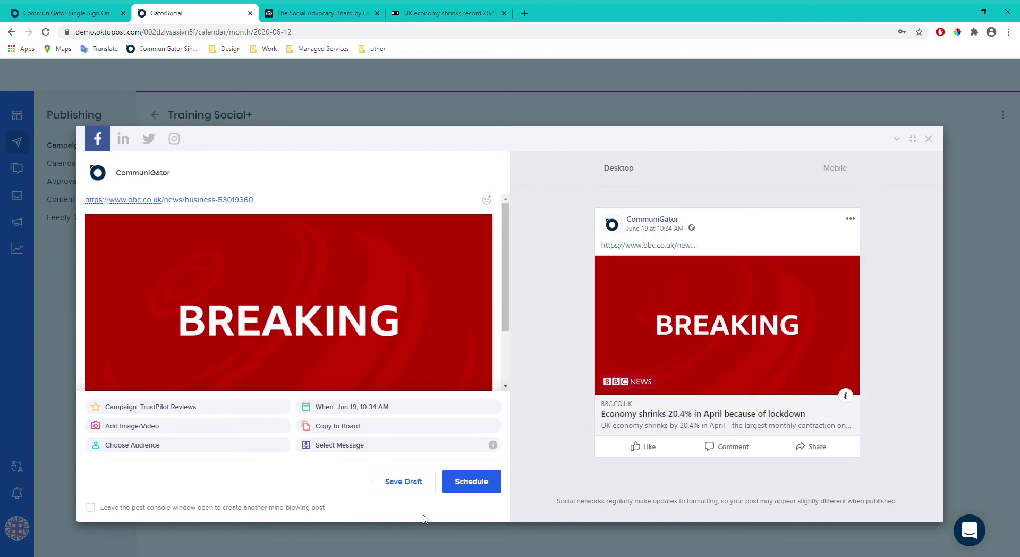
{"action": "left_click", "coordinate": [492, 489]}
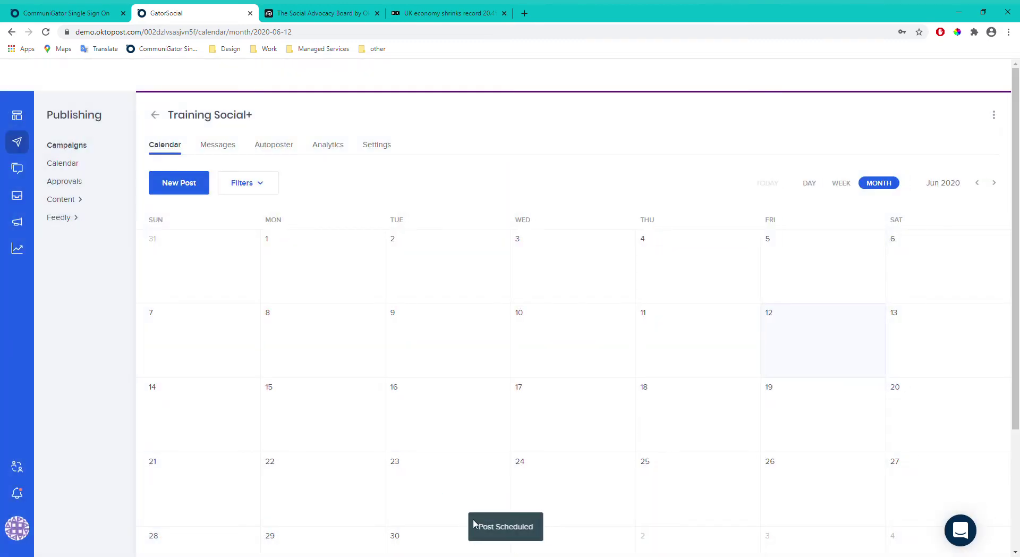
Look over the Training Social+ calendar for June 2020 and open a new post from June 16, closing it without composing anything.
{"action": "scroll", "coordinate": [542, 394], "scroll_direction": "down", "scroll_amount": 1}
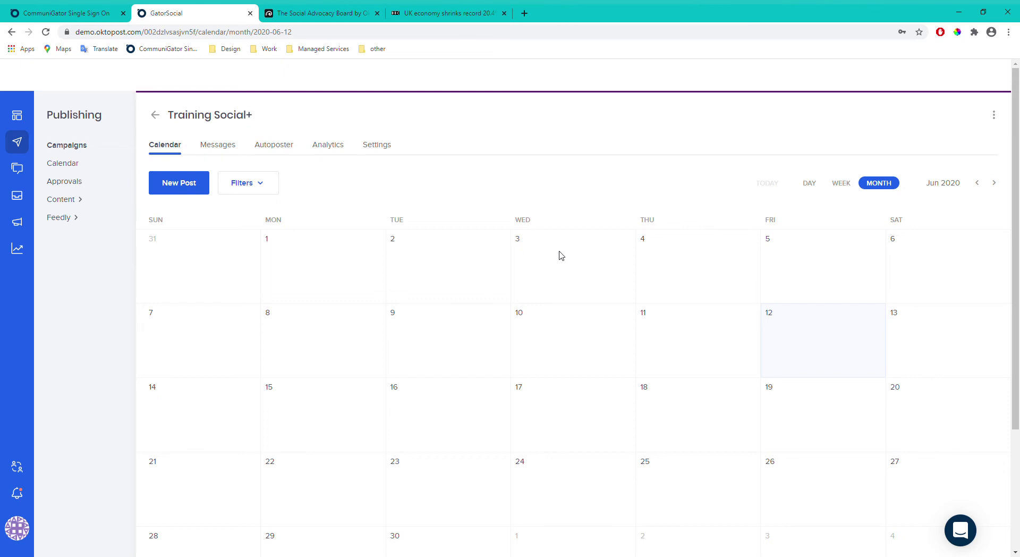
{"action": "scroll", "coordinate": [583, 240], "scroll_direction": "down", "scroll_amount": 3}
{"action": "left_click_drag", "start_coordinate": [168, 117], "coordinate": [257, 118]}
{"action": "left_click", "coordinate": [420, 196]}
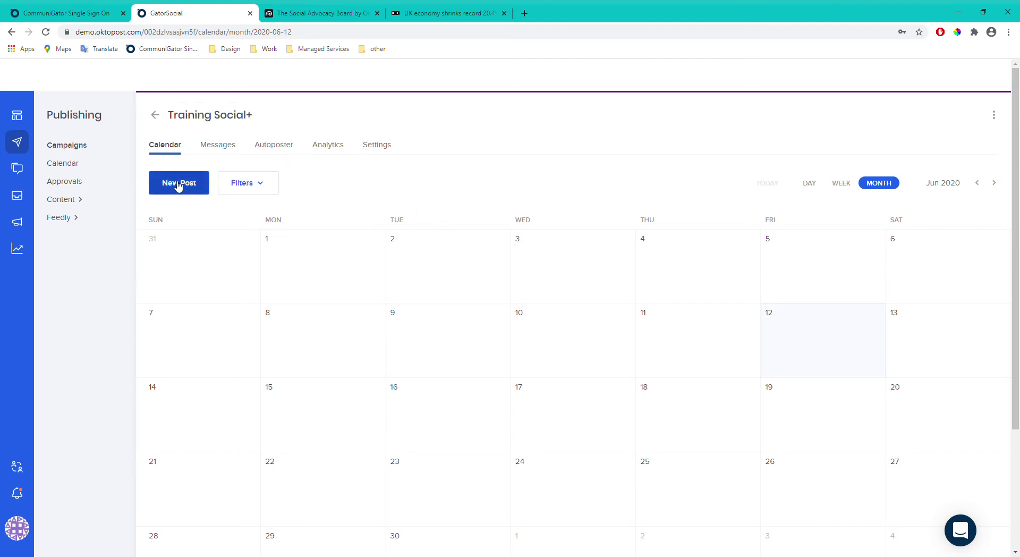
{"action": "mouse_move", "coordinate": [406, 405]}
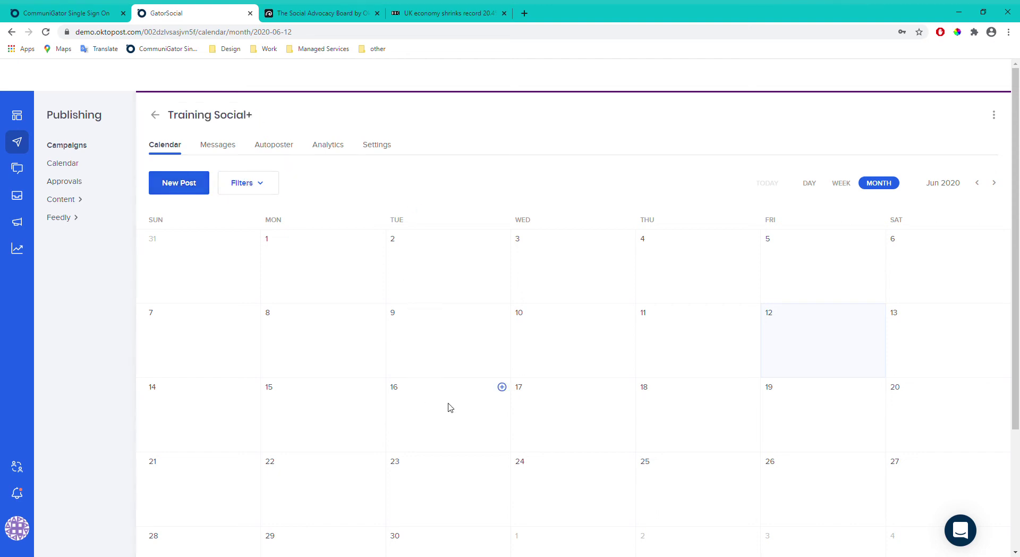
{"action": "left_click", "coordinate": [501, 386]}
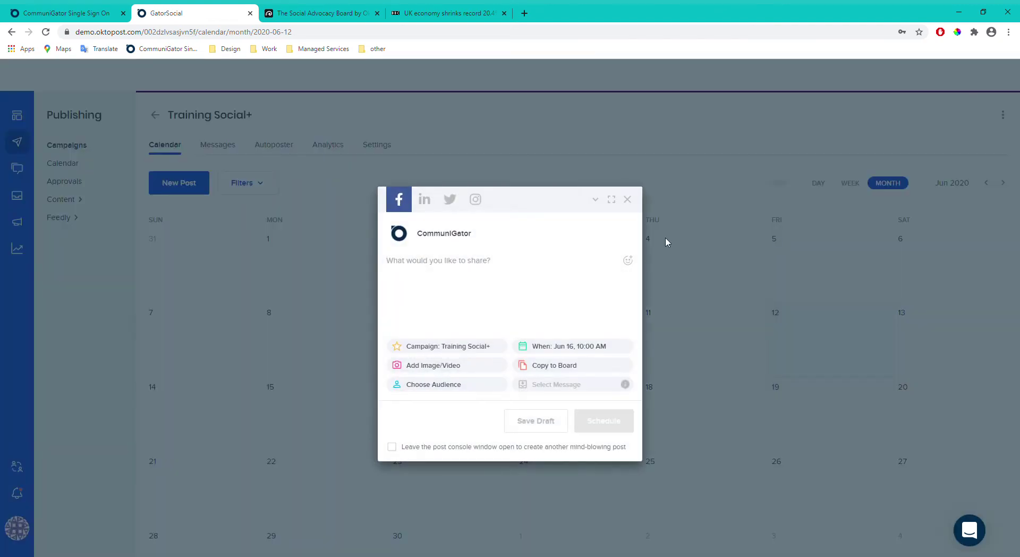
{"action": "left_click", "coordinate": [635, 202]}
{"action": "scroll", "coordinate": [524, 411], "scroll_direction": "down", "scroll_amount": 3}
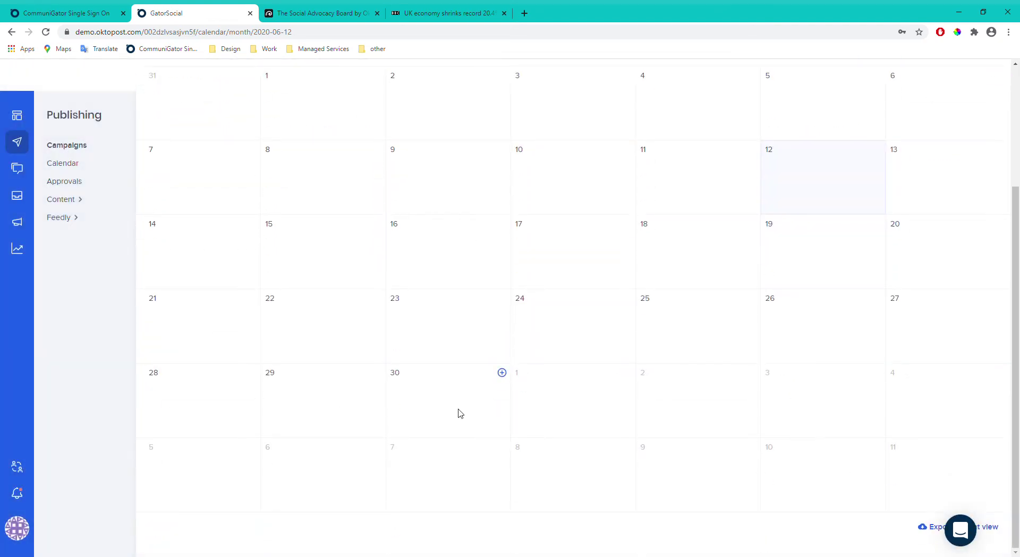
{"action": "scroll", "coordinate": [431, 417], "scroll_direction": "up", "scroll_amount": 3}
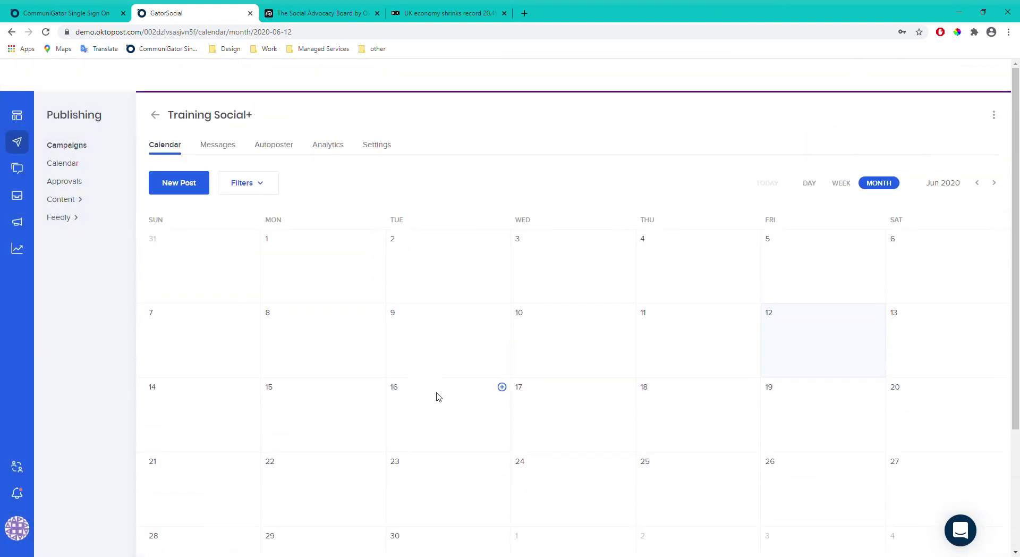
View the campaign's message assets, including the file import and new message composer, without importing or creating a message.
{"action": "left_click", "coordinate": [226, 154]}
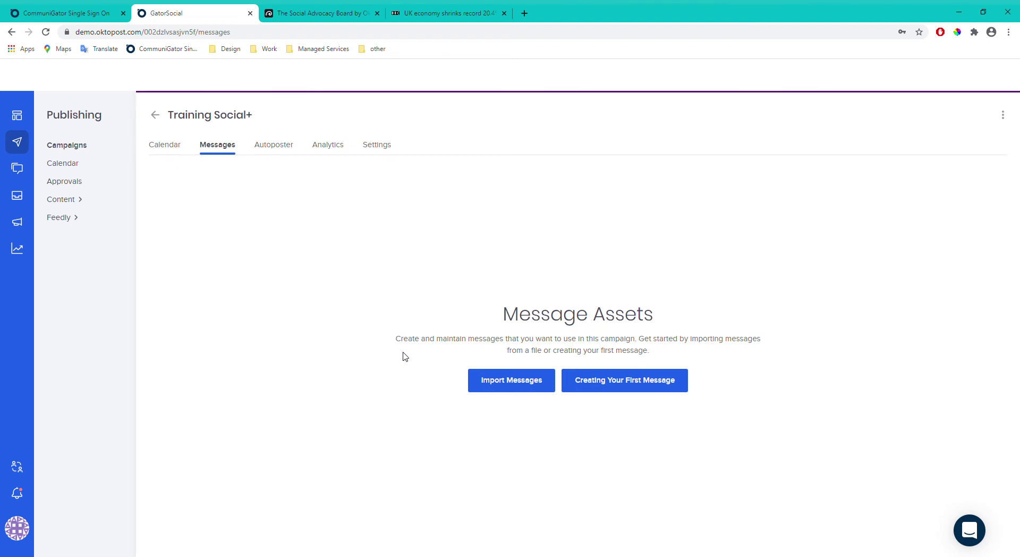
{"action": "left_click", "coordinate": [513, 381]}
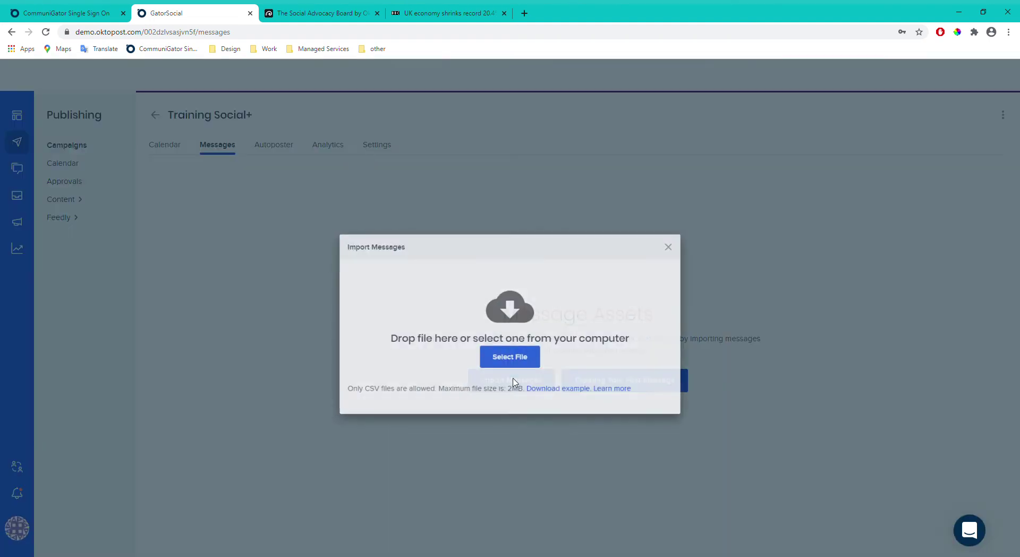
{"action": "left_click", "coordinate": [668, 246]}
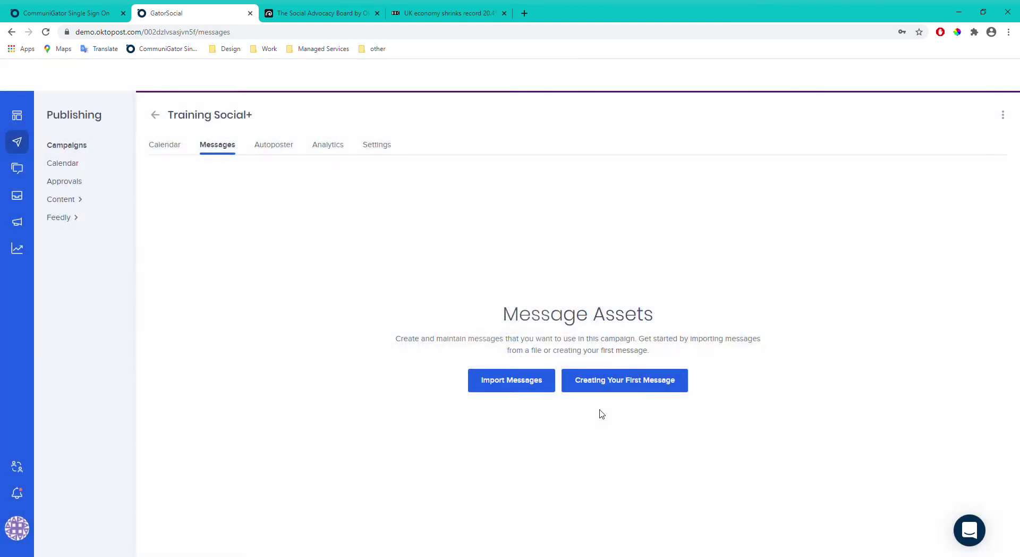
{"action": "left_click", "coordinate": [640, 391]}
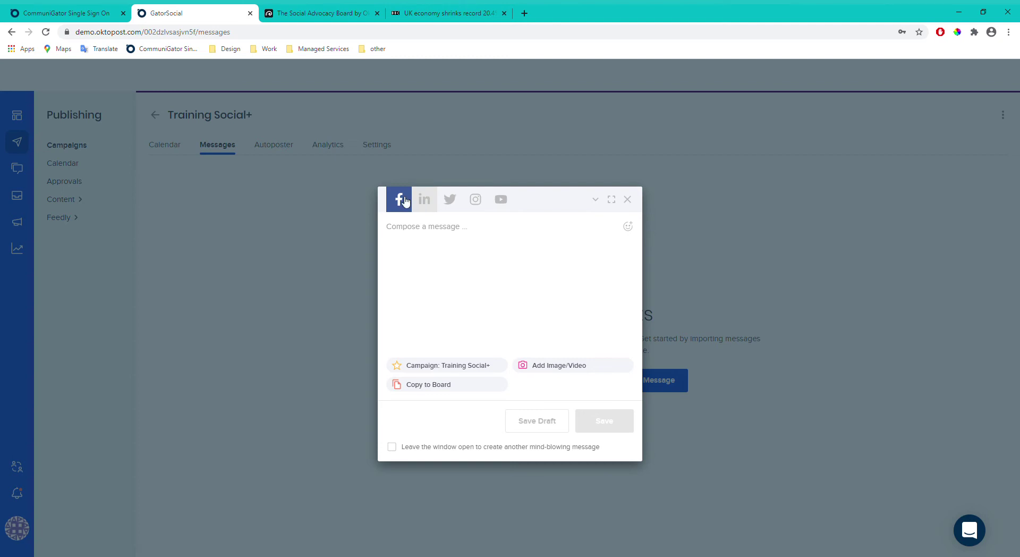
{"action": "left_click", "coordinate": [626, 199]}
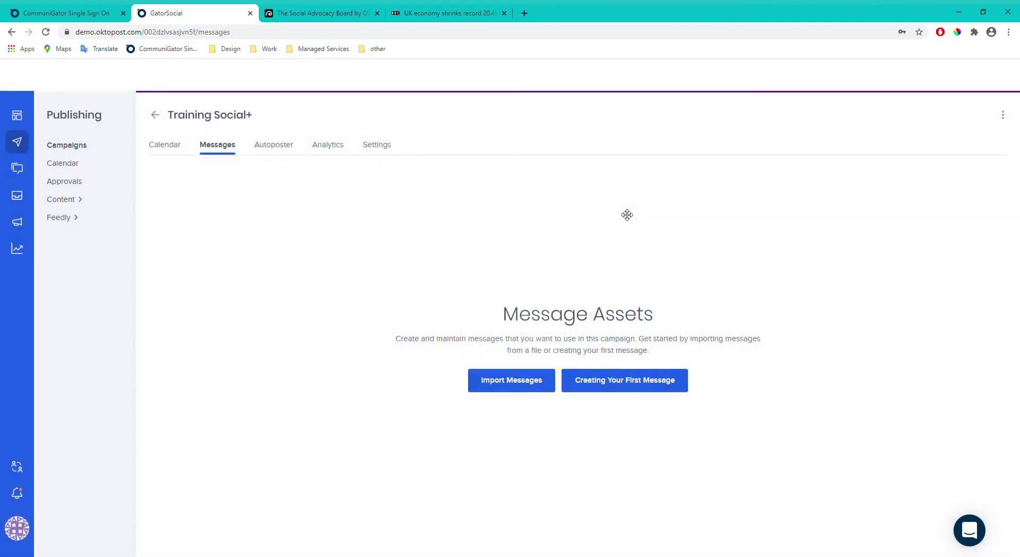
View the campaign's Autoposter and follow its option for creating message assets.
{"action": "left_click", "coordinate": [268, 146]}
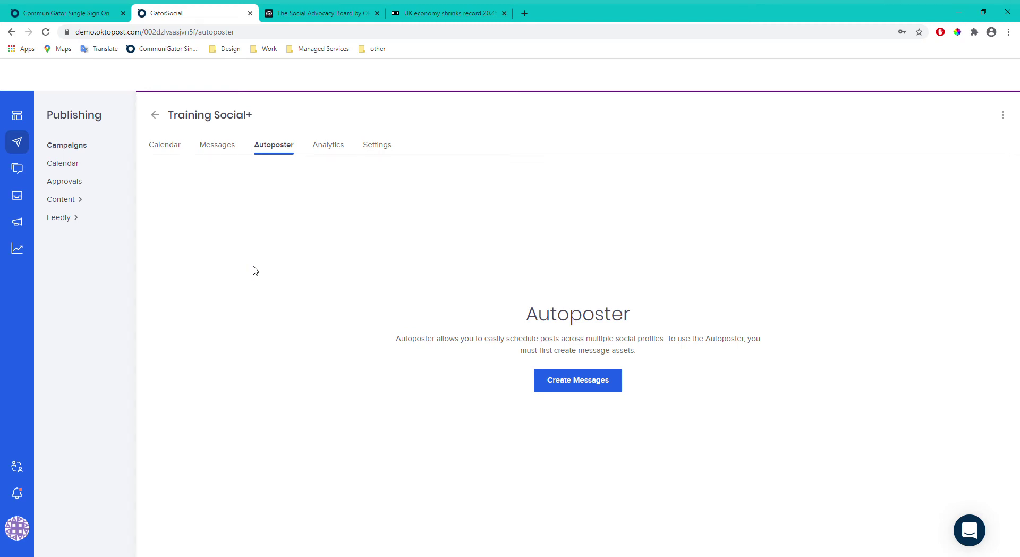
{"action": "left_click", "coordinate": [580, 380]}
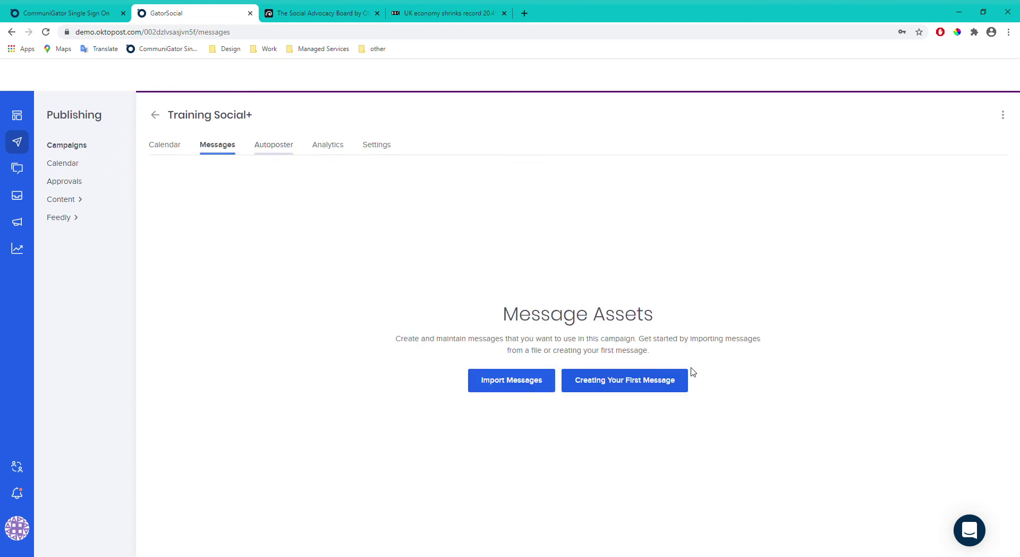
Create and save a Facebook message asset reading "test" in the Training Social+ campaign.
{"action": "left_click", "coordinate": [629, 385]}
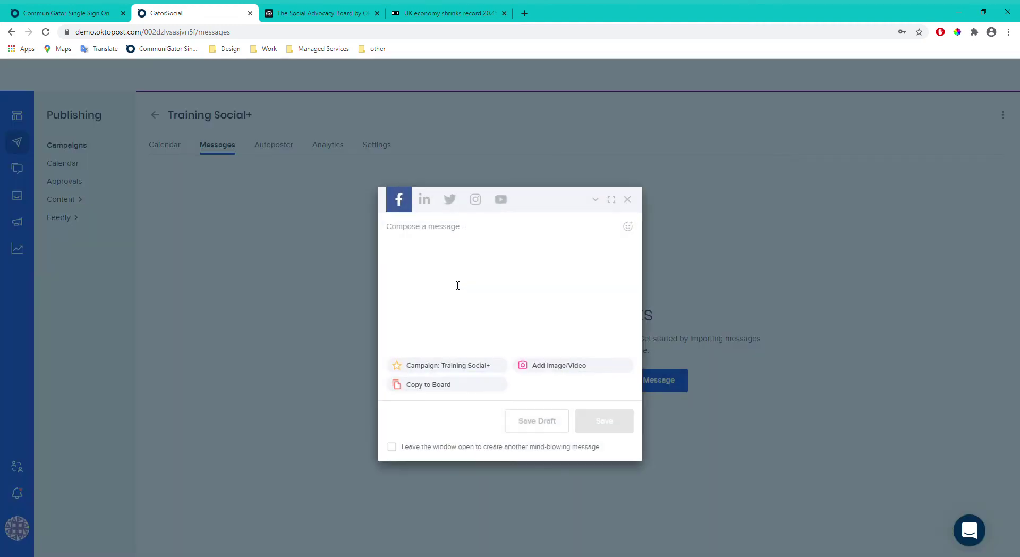
{"action": "type", "text": "test"}
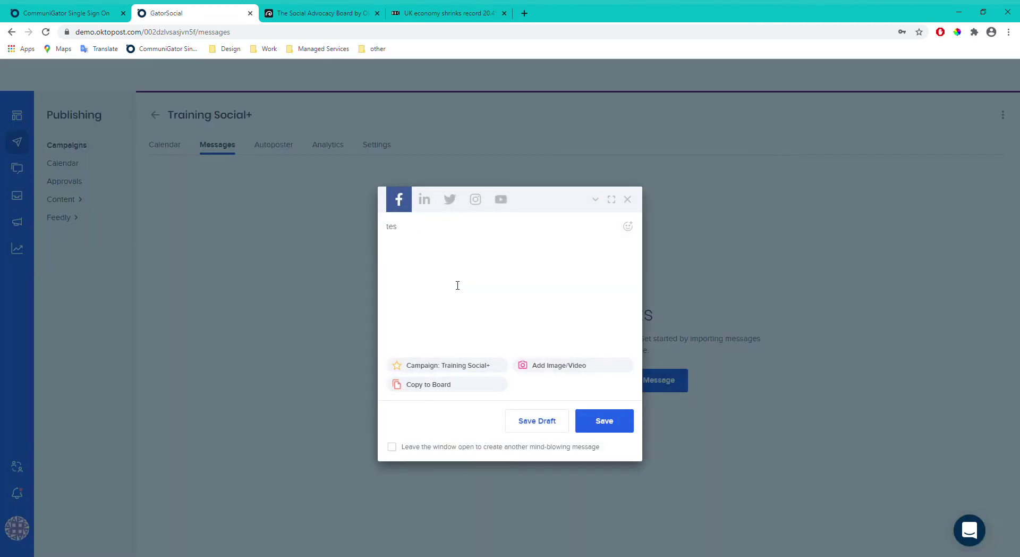
{"action": "left_click", "coordinate": [618, 424]}
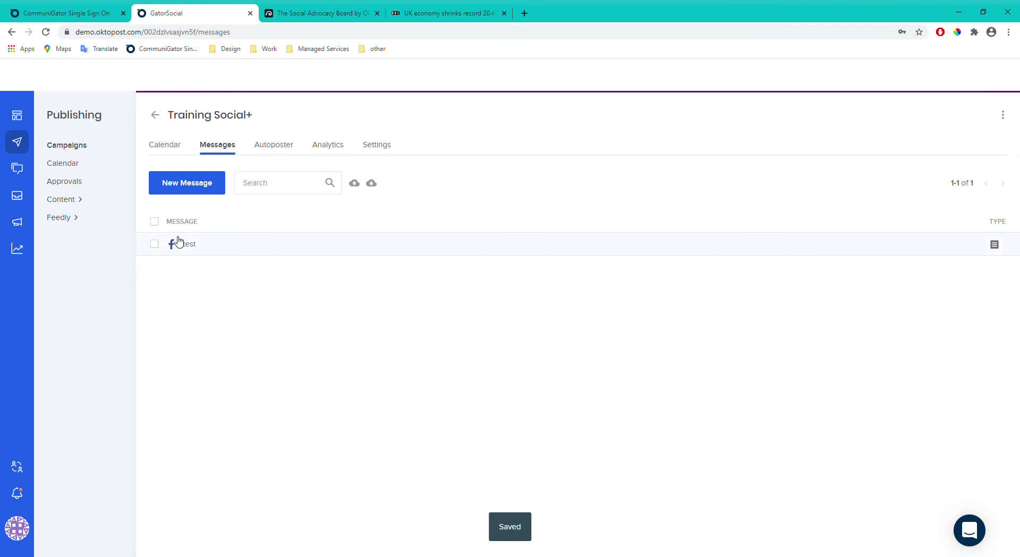
View the social profiles available in the campaign's Autoposter for Facebook, LinkedIn, Twitter, Instagram and YouTube.
{"action": "left_click", "coordinate": [268, 149]}
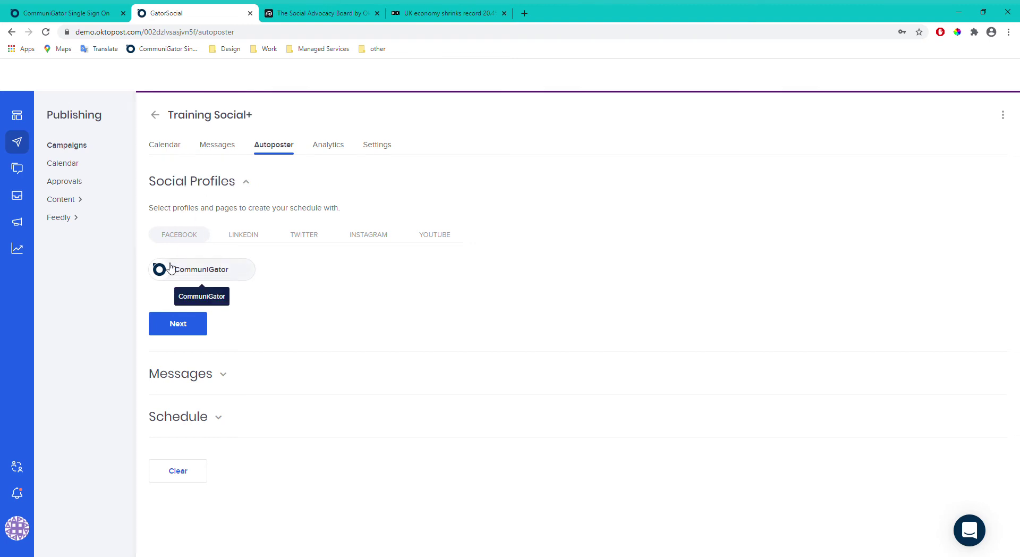
{"action": "left_click", "coordinate": [261, 236]}
{"action": "left_click", "coordinate": [304, 235]}
{"action": "left_click", "coordinate": [368, 236]}
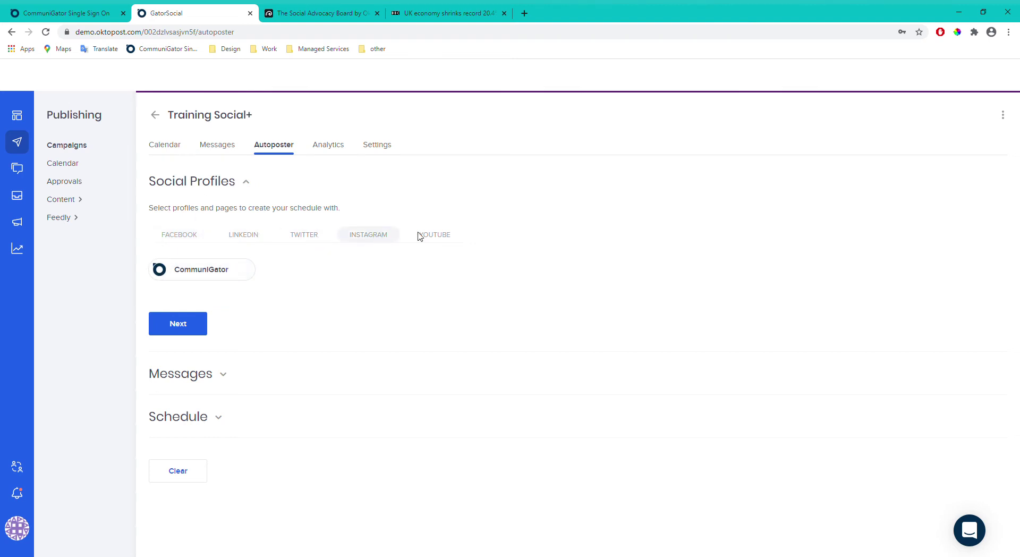
{"action": "left_click", "coordinate": [433, 235]}
{"action": "left_click", "coordinate": [183, 239]}
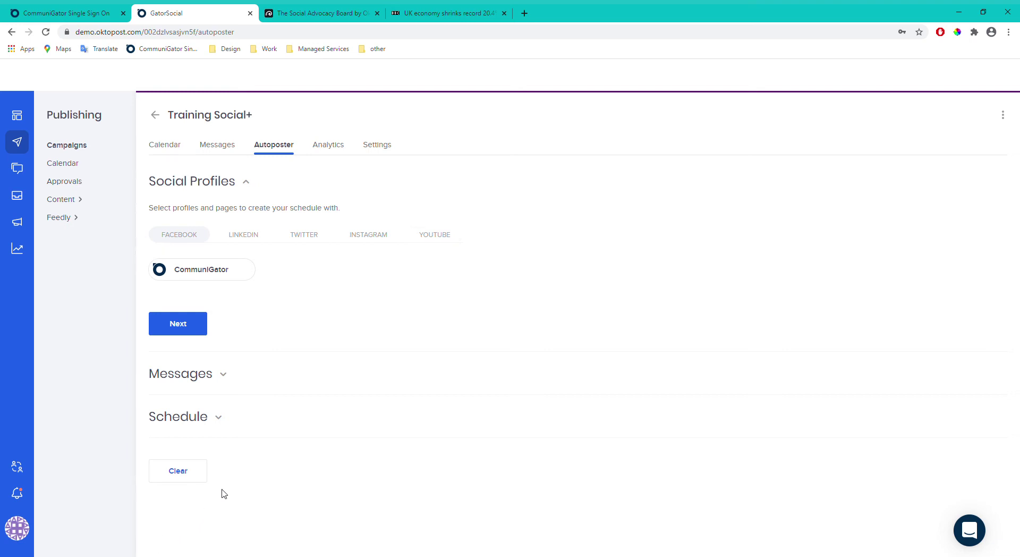
Select the CommuniGator Facebook profile for the Autoposter schedule.
{"action": "left_click", "coordinate": [223, 376]}
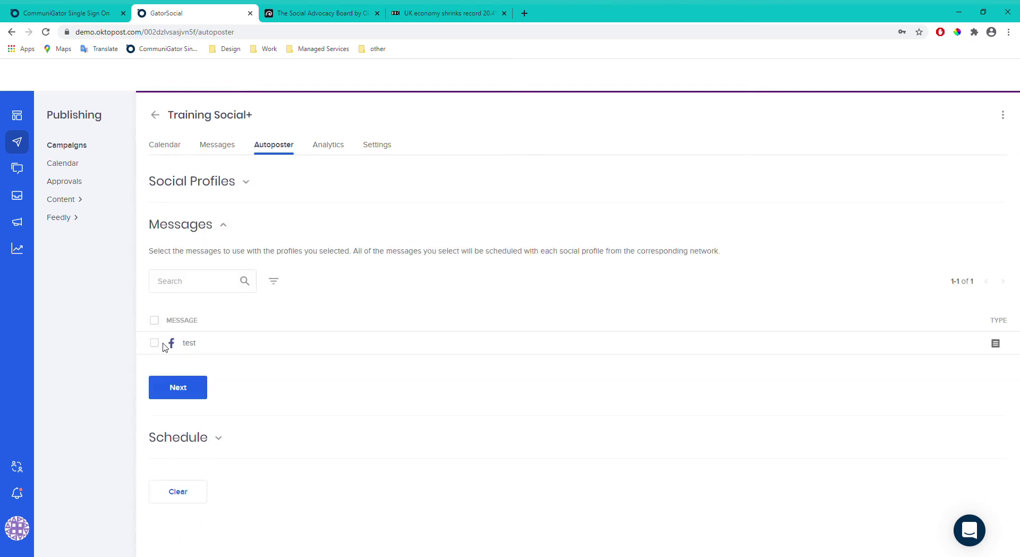
{"action": "left_click", "coordinate": [234, 182]}
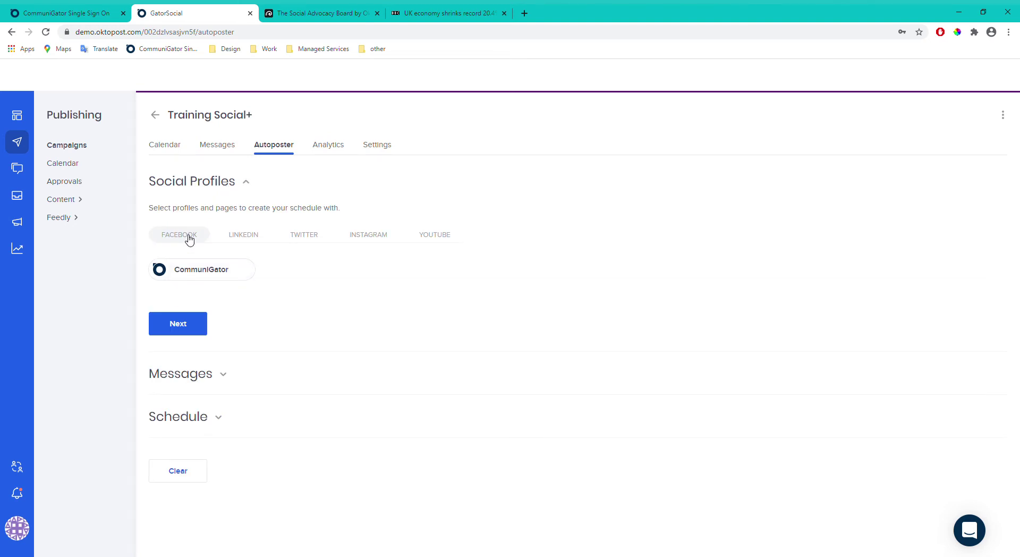
{"action": "left_click", "coordinate": [194, 273]}
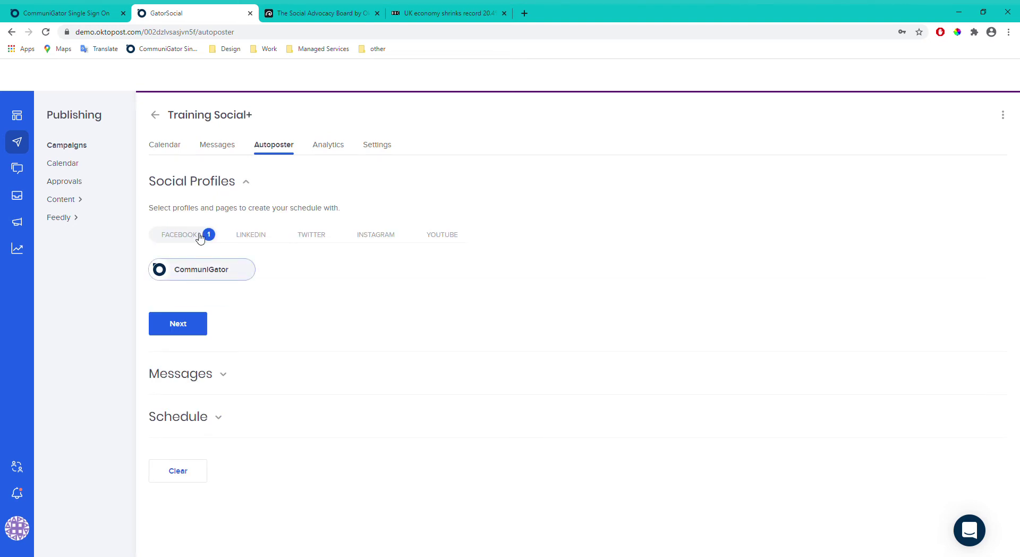
{"action": "left_click", "coordinate": [186, 375]}
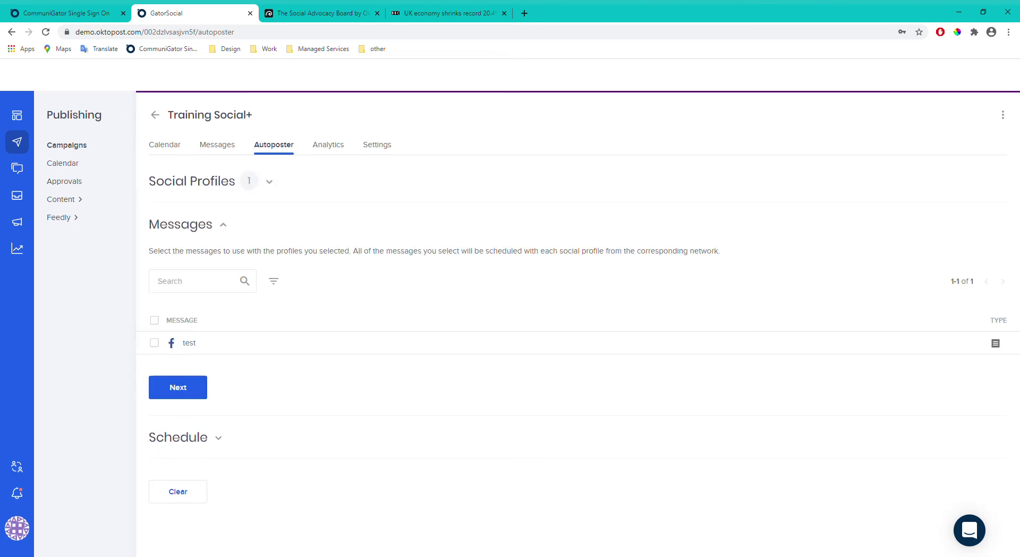
{"action": "left_click", "coordinate": [245, 193]}
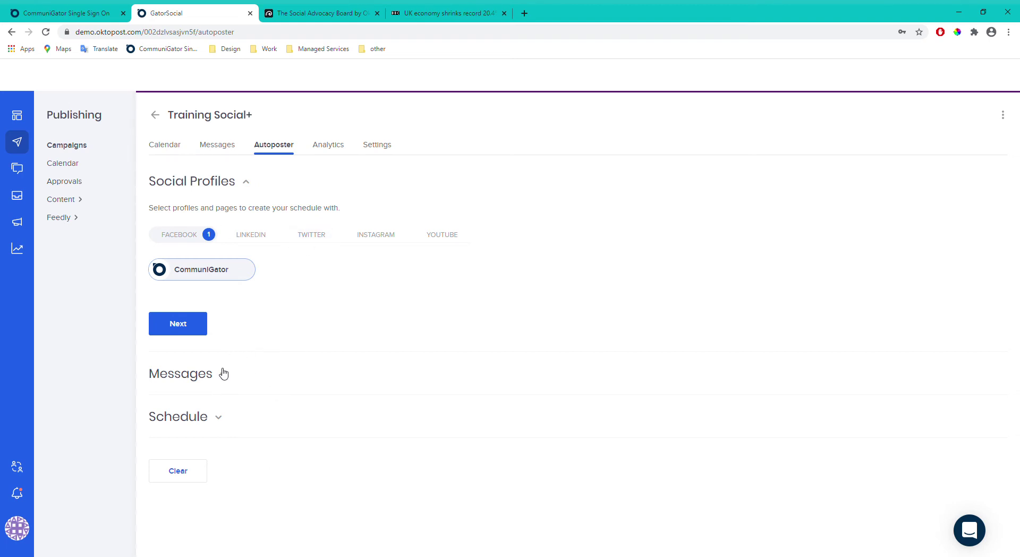
Include the "test" message in the Autoposter and continue to its scheduling options.
{"action": "left_click", "coordinate": [163, 328]}
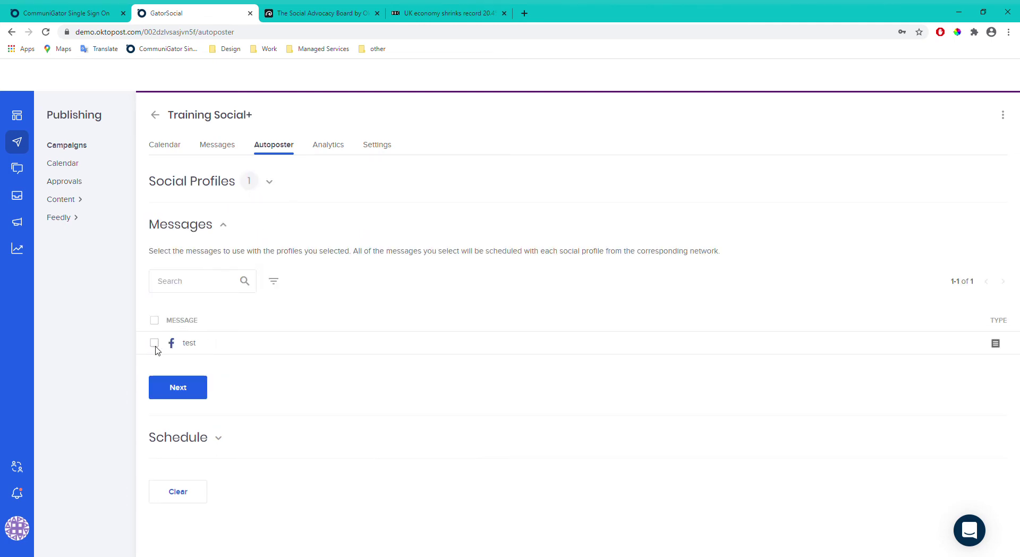
{"action": "left_click", "coordinate": [154, 343]}
{"action": "left_click", "coordinate": [200, 393]}
Compare the Queue Settings and Time Range options, keeping Time Range with an end date of Jun 26, 2020.
{"action": "scroll", "coordinate": [259, 314], "scroll_direction": "down", "scroll_amount": 1}
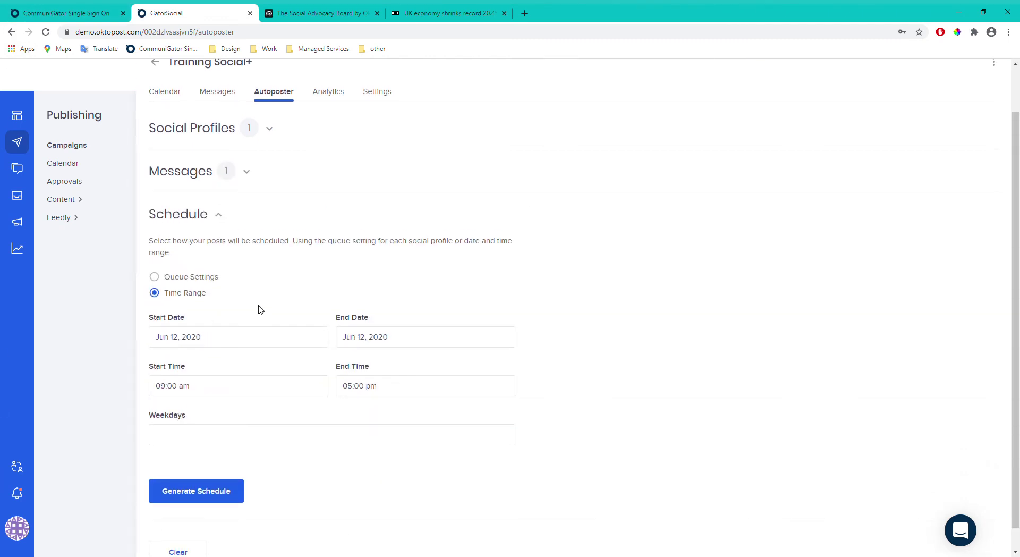
{"action": "left_click", "coordinate": [178, 277]}
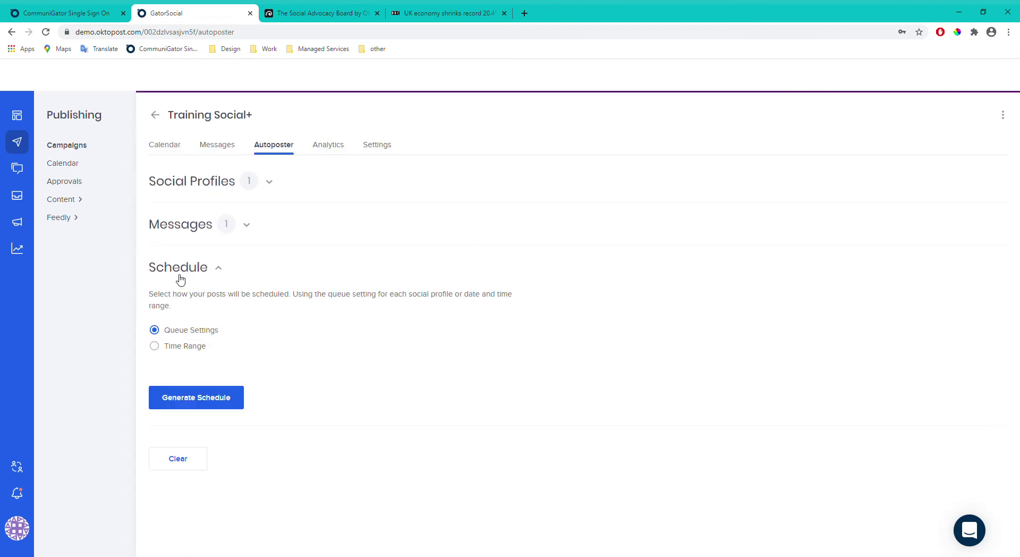
{"action": "left_click", "coordinate": [181, 347]}
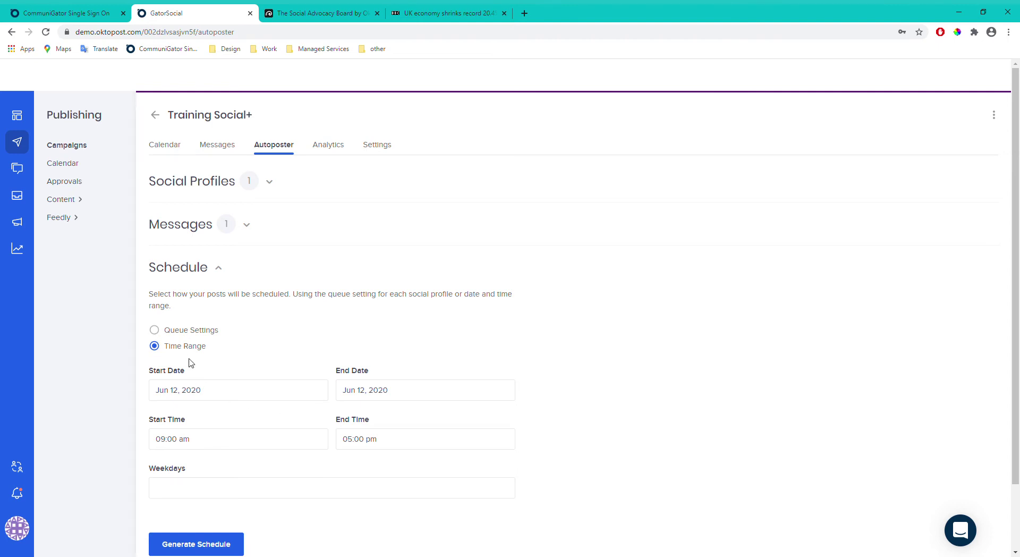
{"action": "scroll", "coordinate": [266, 329], "scroll_direction": "down", "scroll_amount": 1}
{"action": "left_click", "coordinate": [392, 340]}
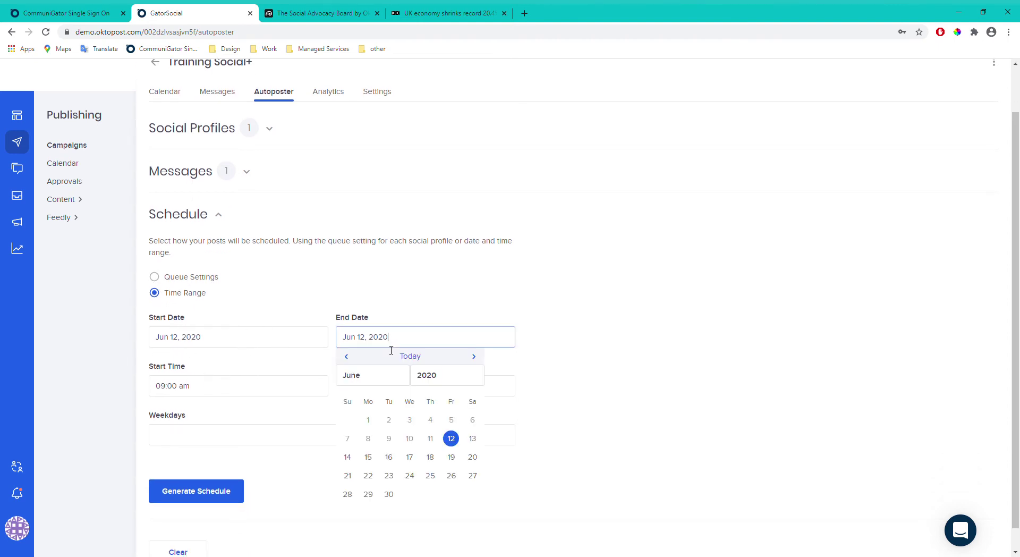
{"action": "left_click", "coordinate": [453, 477]}
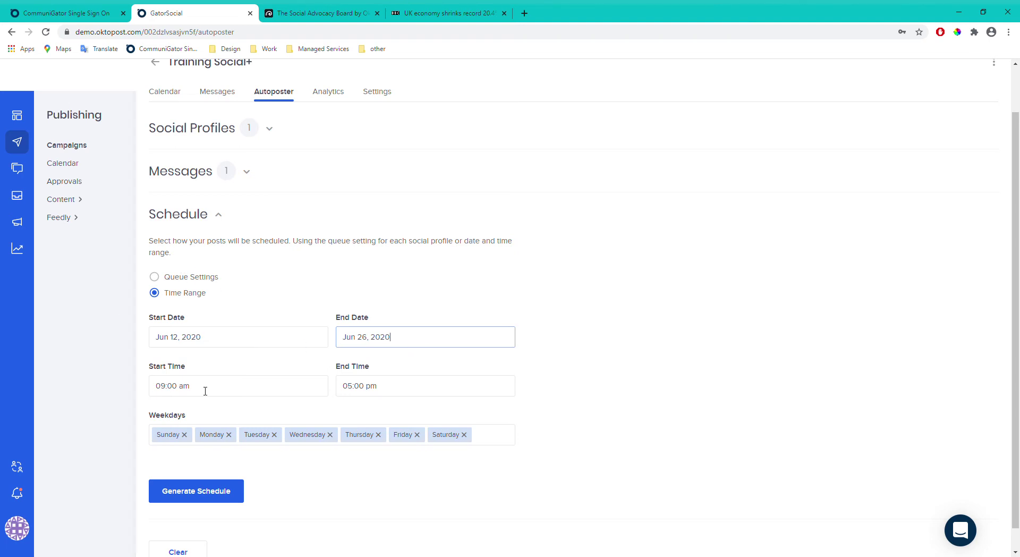
Set the Autoposter schedule's end time to 10:00 am.
{"action": "left_click", "coordinate": [386, 387]}
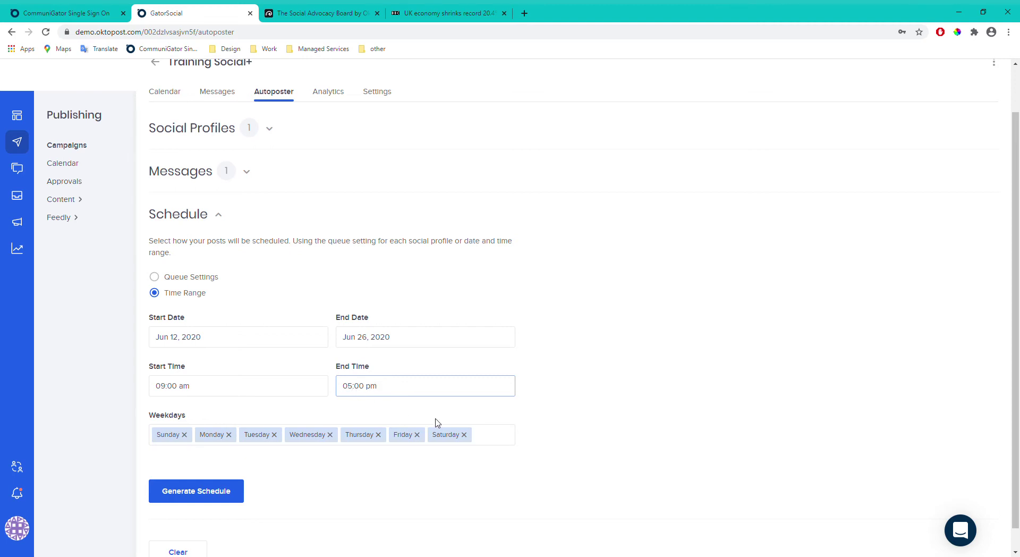
{"action": "key", "text": "BackSpace"}
{"action": "key", "text": "BackSpace"}
{"action": "key", "text": "BackSpace"}
{"action": "key", "text": "BackSpace"}
{"action": "key", "text": "BackSpace"}
{"action": "key", "text": "BackSpace"}
{"action": "key", "text": "BackSpace"}
{"action": "key", "text": "BackSpace"}
{"action": "type", "text": "10:00 pm"}
{"action": "key", "text": "Left"}
{"action": "key", "text": "BackSpace"}
{"action": "type", "text": "a"}
{"action": "left_click", "coordinate": [564, 485]}
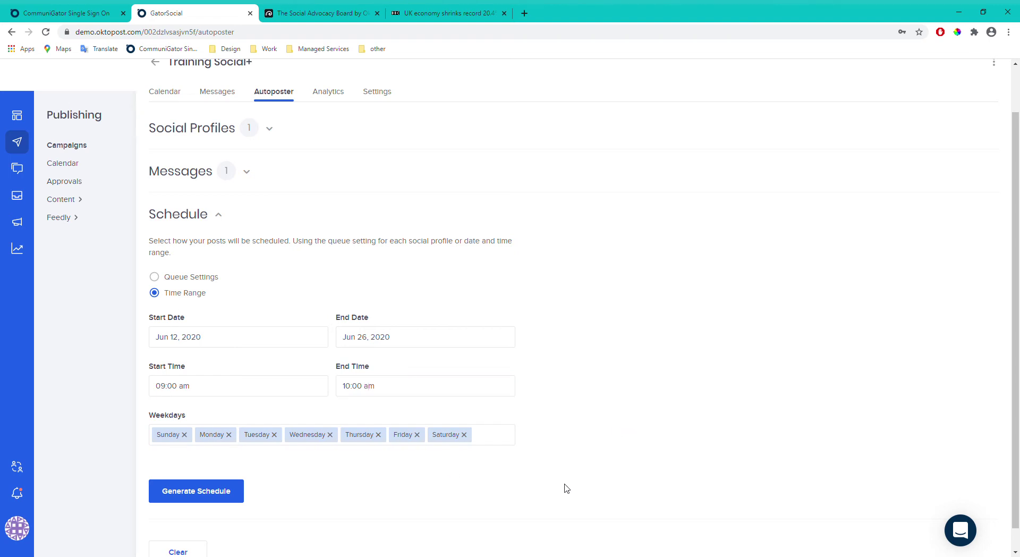
Remove Sunday and Saturday from the schedule's weekdays and generate the Autoposter schedule.
{"action": "left_click", "coordinate": [185, 435]}
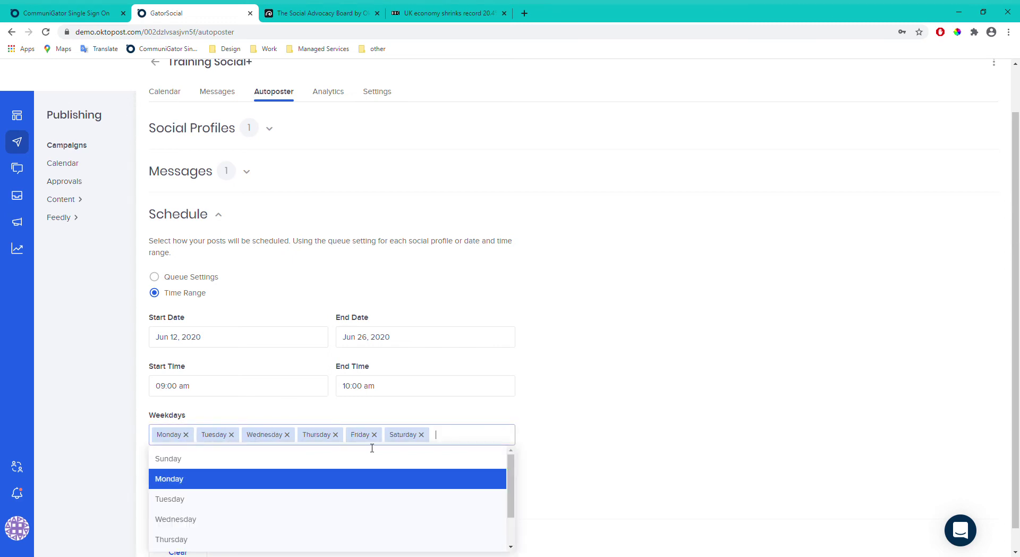
{"action": "left_click", "coordinate": [424, 436]}
{"action": "left_click", "coordinate": [632, 343]}
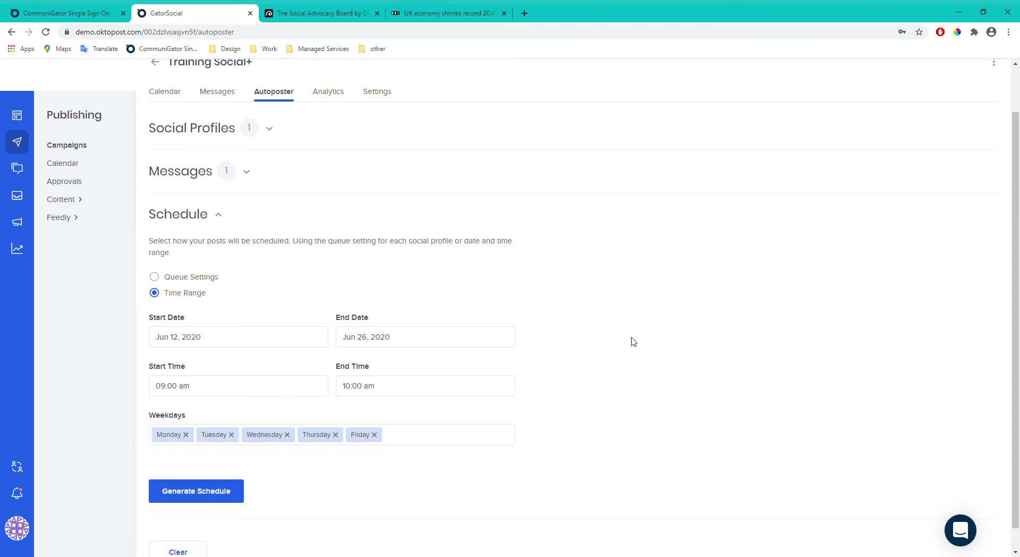
{"action": "scroll", "coordinate": [186, 451], "scroll_direction": "down", "scroll_amount": 1}
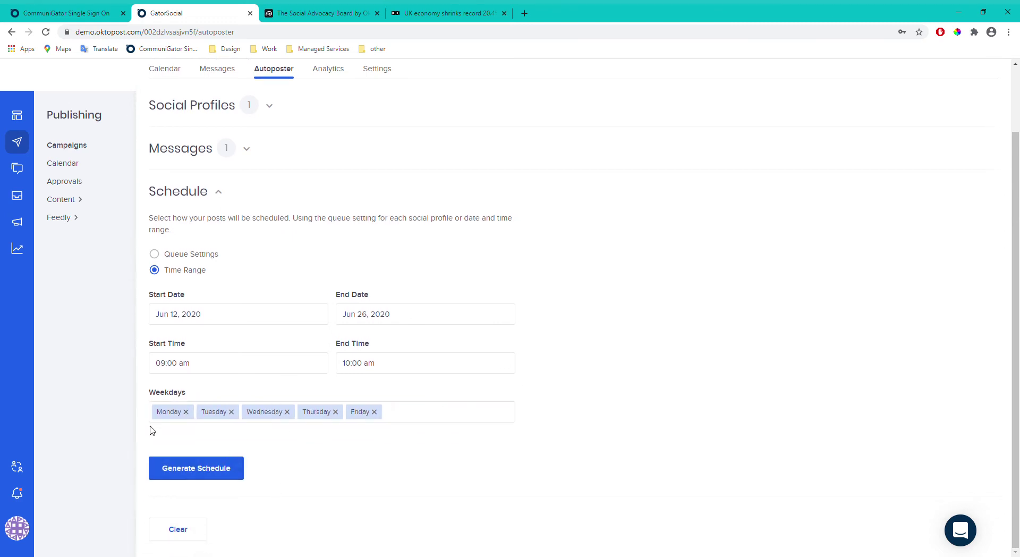
{"action": "left_click", "coordinate": [181, 468]}
Look over the generated June 2020 calendar and preview the Facebook post placed on June 22.
{"action": "scroll", "coordinate": [396, 351], "scroll_direction": "down", "scroll_amount": 1}
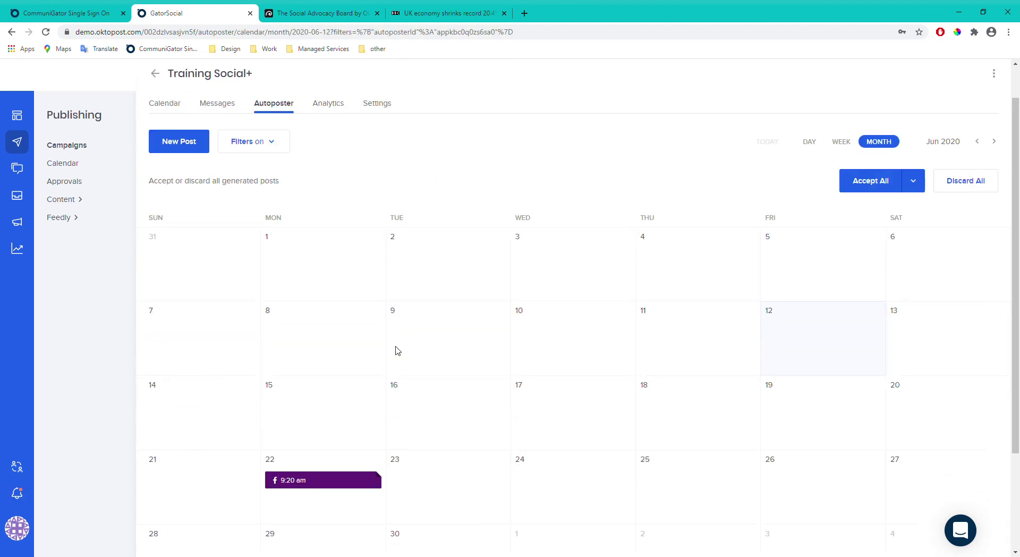
{"action": "scroll", "coordinate": [395, 351], "scroll_direction": "down", "scroll_amount": 2}
{"action": "mouse_move", "coordinate": [352, 366]}
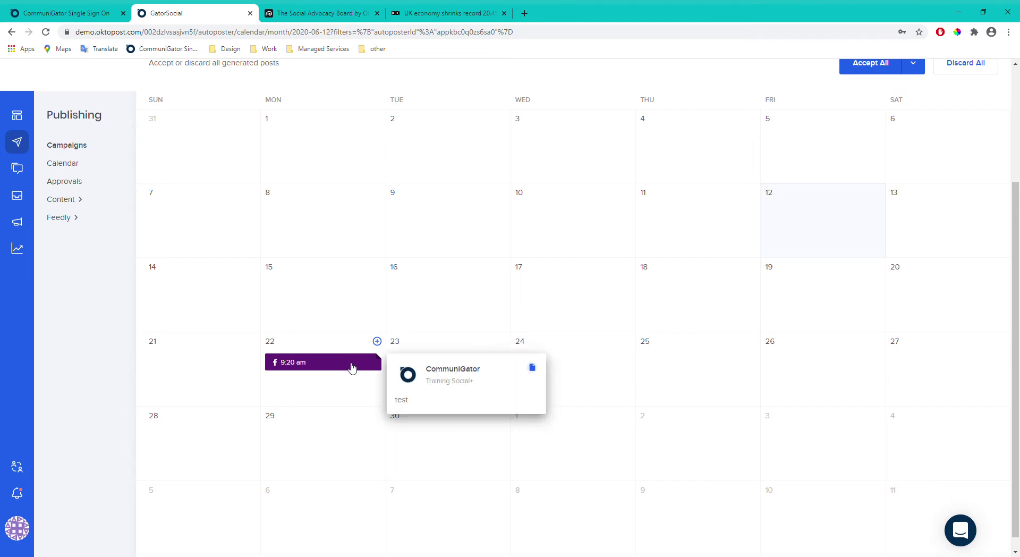
{"action": "scroll", "coordinate": [494, 482], "scroll_direction": "up", "scroll_amount": 3}
{"action": "scroll", "coordinate": [366, 221], "scroll_direction": "down", "scroll_amount": 3}
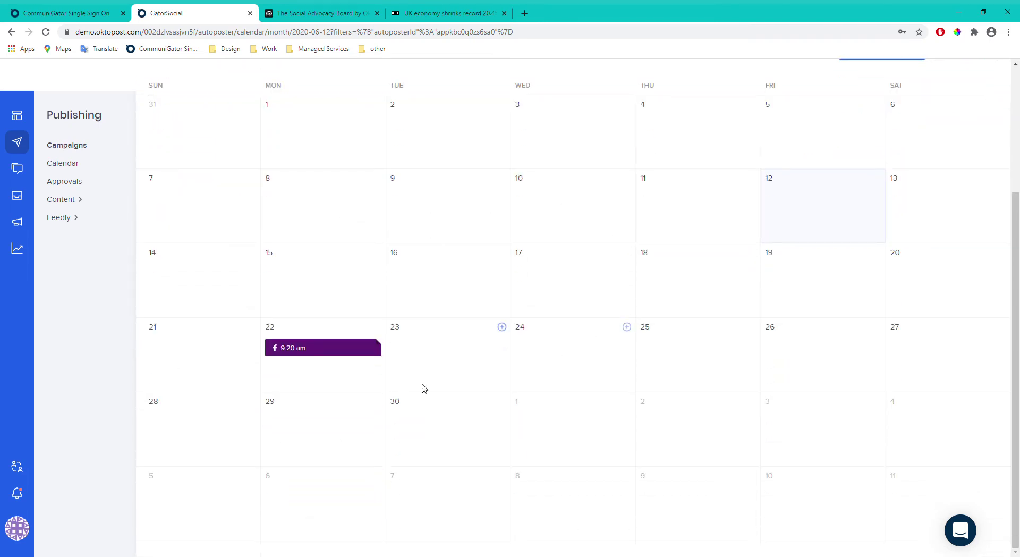
{"action": "scroll", "coordinate": [364, 350], "scroll_direction": "up", "scroll_amount": 3}
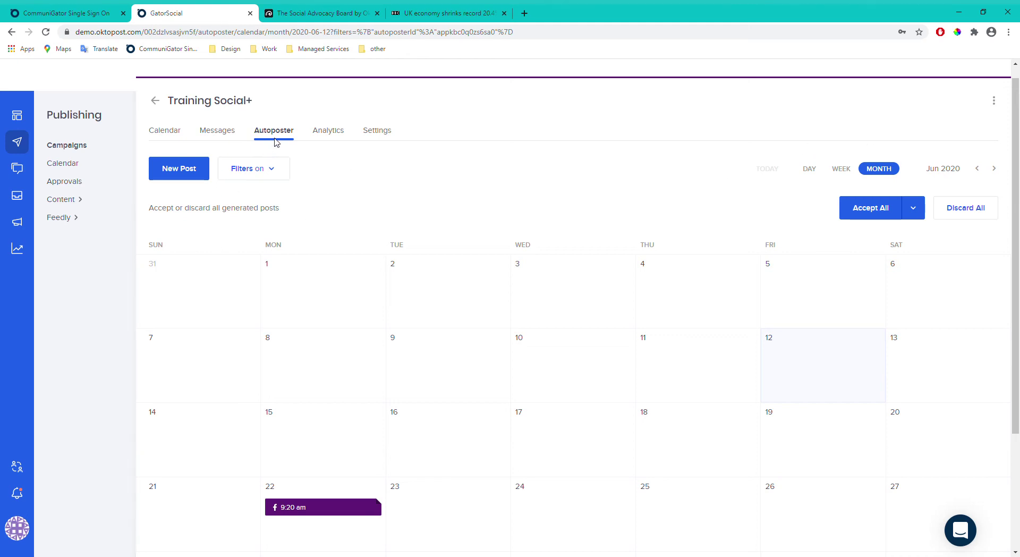
View the Training Social+ analytics, and open the analytics of the April 2020 Blogs campaign.
{"action": "left_click", "coordinate": [332, 132]}
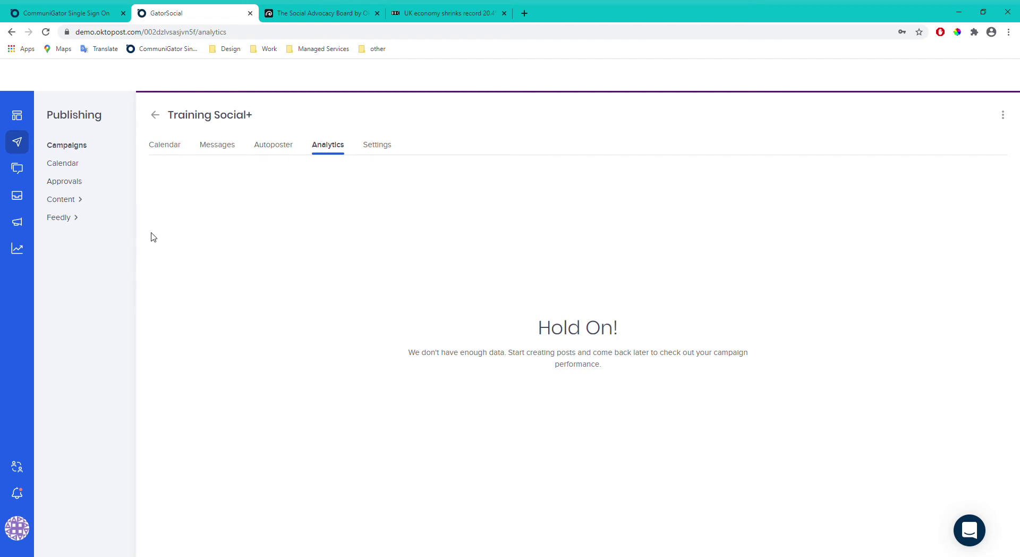
{"action": "left_click", "coordinate": [68, 145]}
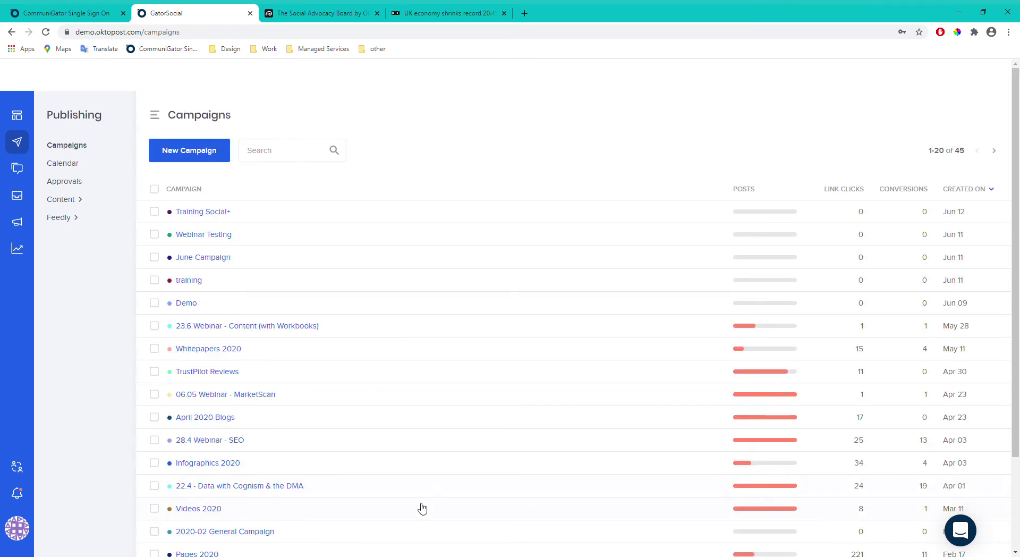
{"action": "left_click", "coordinate": [199, 418]}
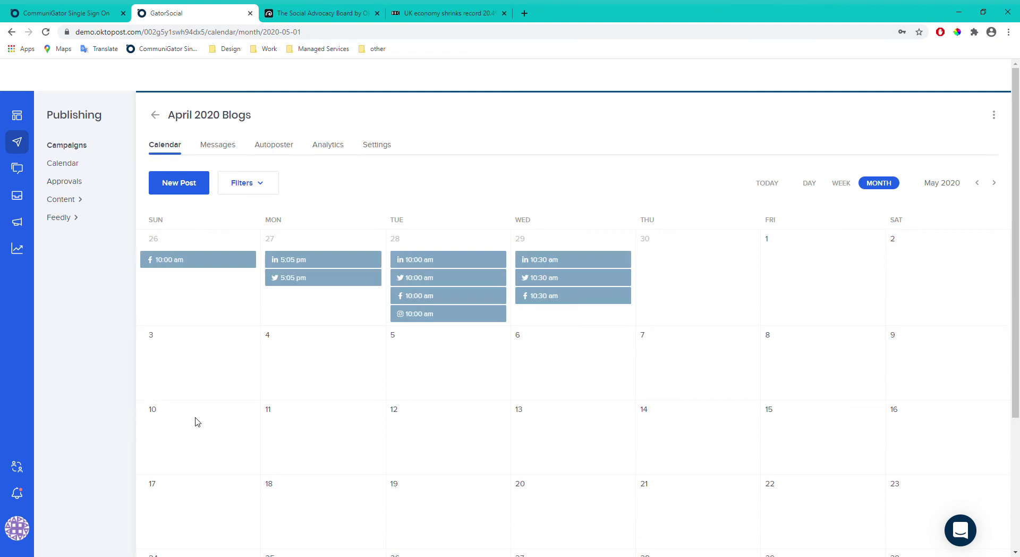
{"action": "left_click", "coordinate": [325, 153]}
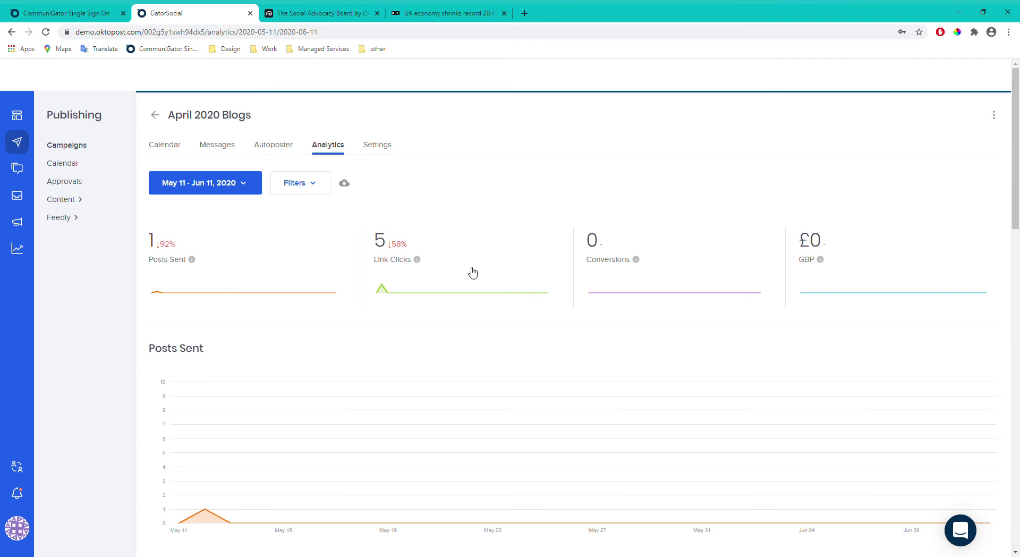
Examine the April 2020 Blogs analytics, including engagement and top posts, and show the link clicks and conversions charts.
{"action": "scroll", "coordinate": [487, 280], "scroll_direction": "down", "scroll_amount": 2}
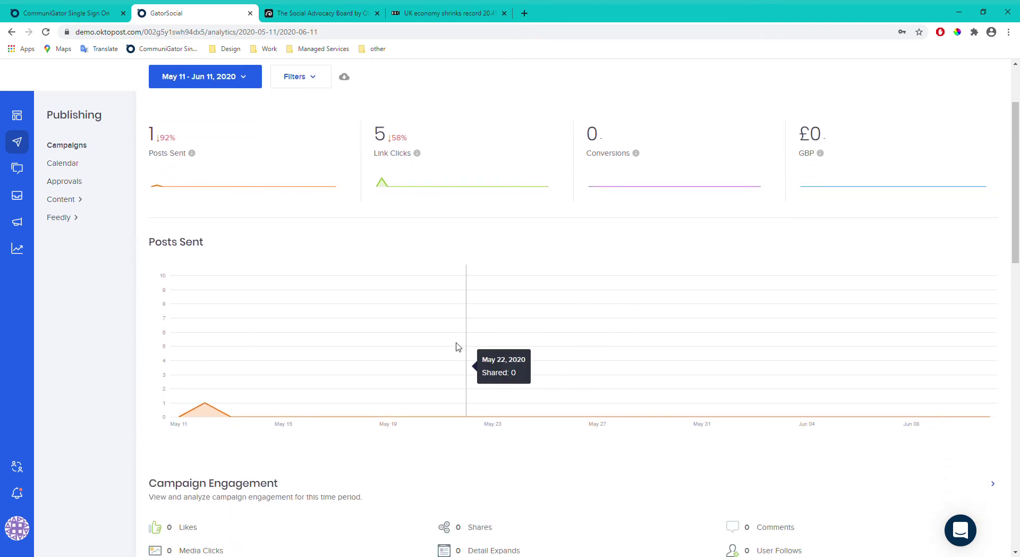
{"action": "scroll", "coordinate": [497, 302], "scroll_direction": "down", "scroll_amount": 8}
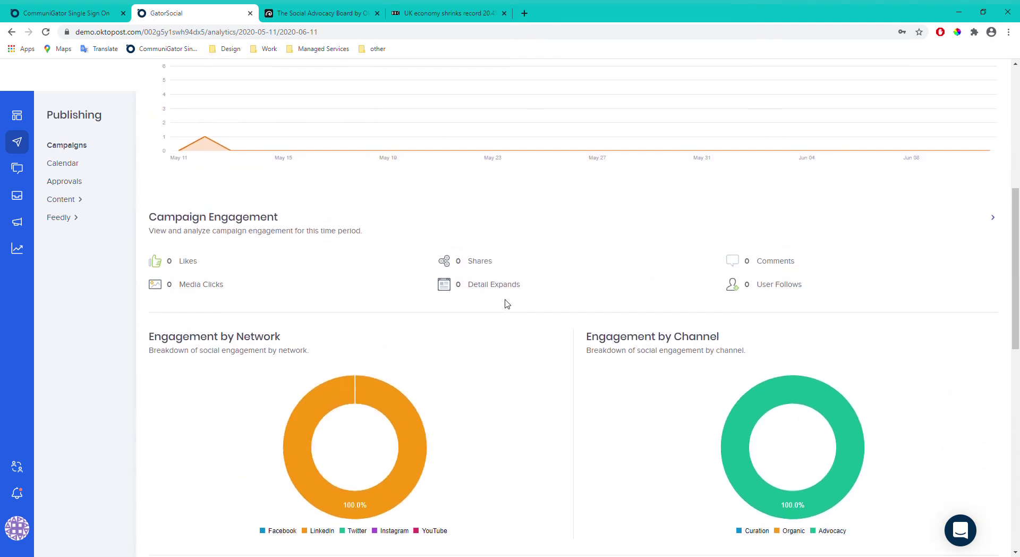
{"action": "scroll", "coordinate": [505, 294], "scroll_direction": "down", "scroll_amount": 8}
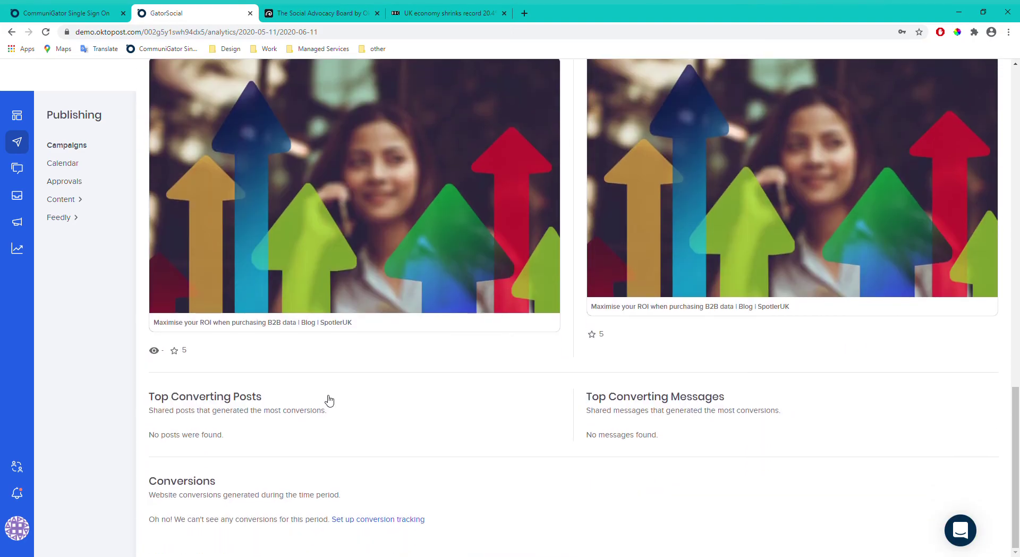
{"action": "scroll", "coordinate": [327, 401], "scroll_direction": "up", "scroll_amount": 5}
{"action": "scroll", "coordinate": [330, 441], "scroll_direction": "up", "scroll_amount": 13}
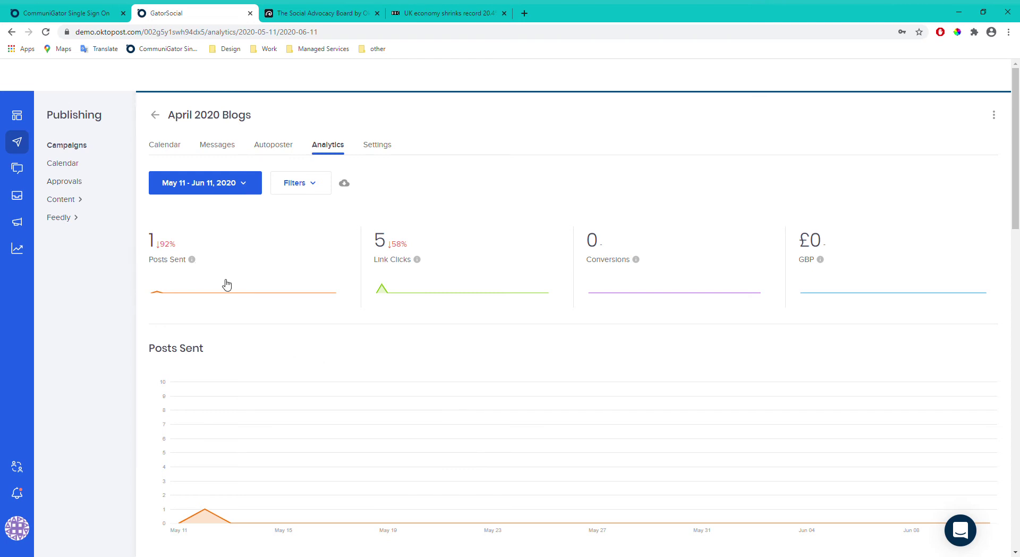
{"action": "scroll", "coordinate": [306, 264], "scroll_direction": "down", "scroll_amount": 1}
{"action": "left_click", "coordinate": [485, 208]}
{"action": "left_click", "coordinate": [631, 214]}
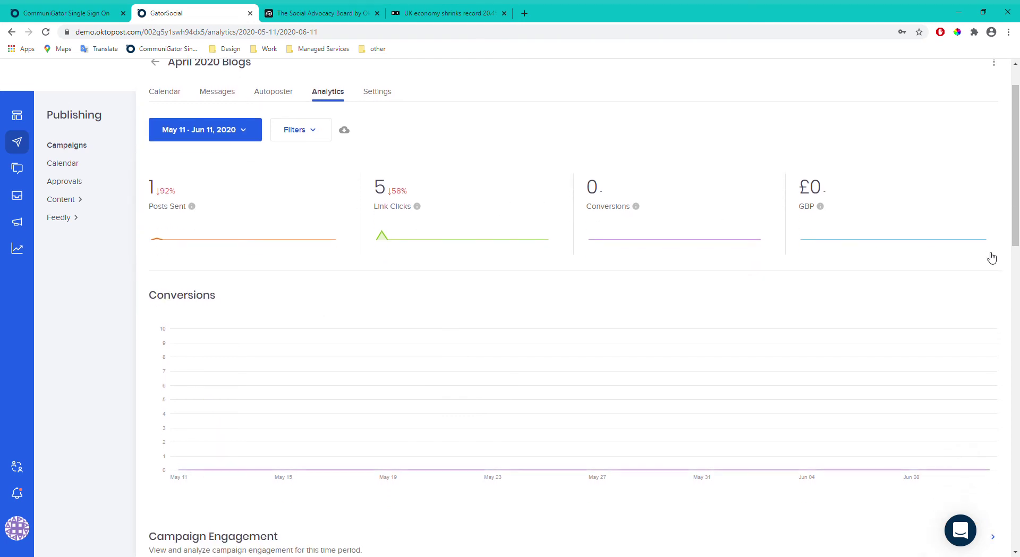
Show the GBP and posts sent charts of the April 2020 Blogs analytics and review the campaign engagement section.
{"action": "left_click", "coordinate": [881, 230]}
{"action": "left_click", "coordinate": [304, 219]}
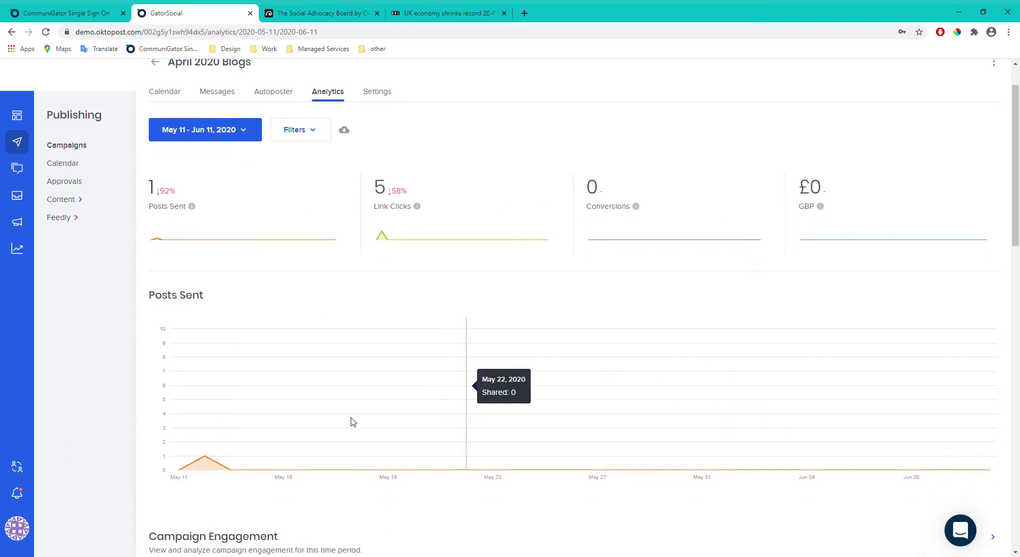
{"action": "scroll", "coordinate": [252, 284], "scroll_direction": "down", "scroll_amount": 6}
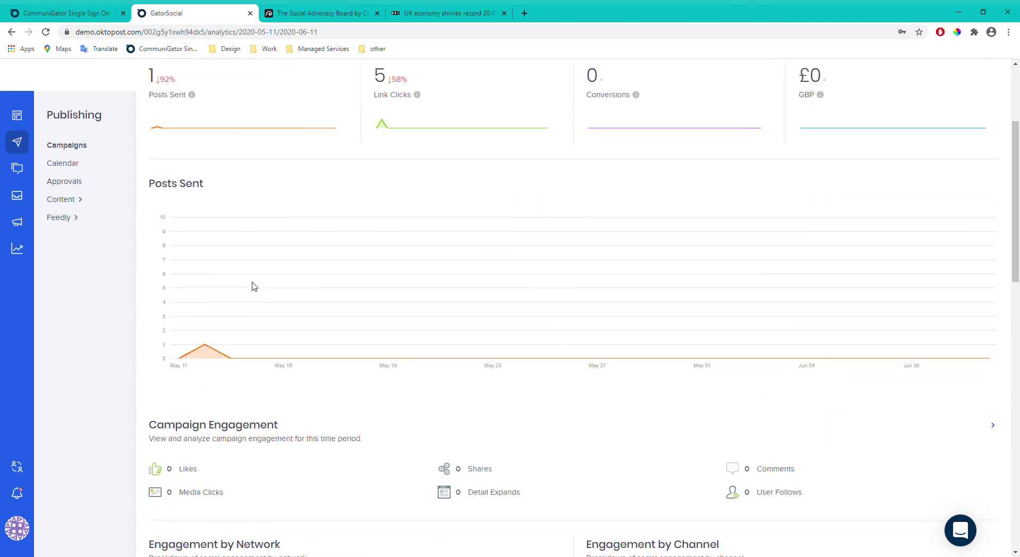
{"action": "scroll", "coordinate": [251, 292], "scroll_direction": "down", "scroll_amount": 2}
{"action": "scroll", "coordinate": [269, 303], "scroll_direction": "up", "scroll_amount": 9}
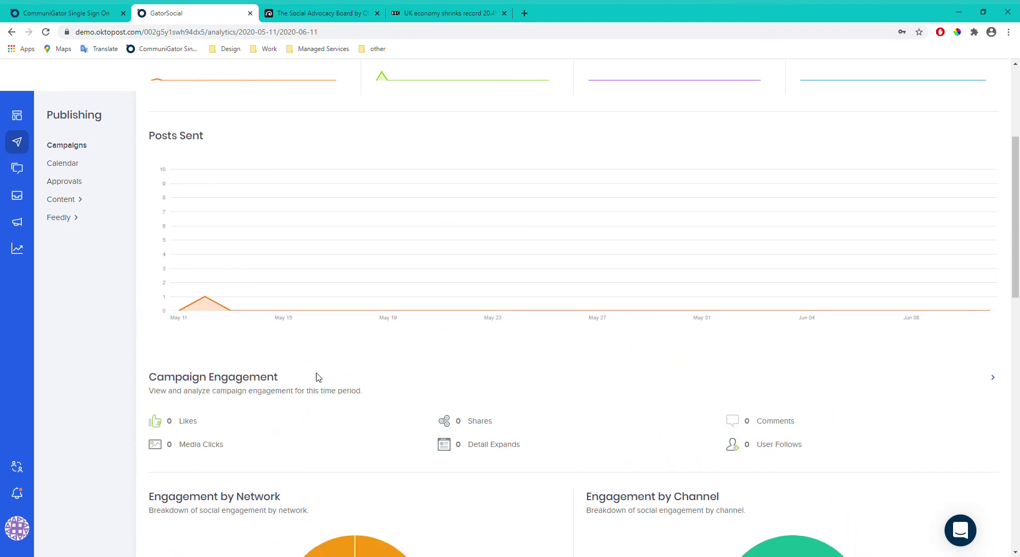
Review the network and profile filter options of the April 2020 Blogs analytics, and clear the filters.
{"action": "left_click", "coordinate": [312, 187]}
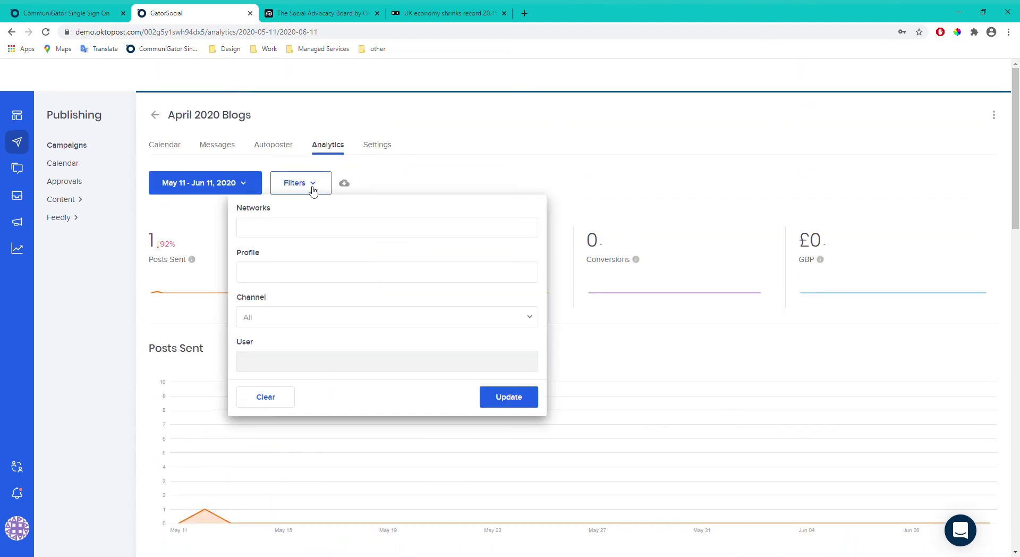
{"action": "left_click", "coordinate": [288, 235]}
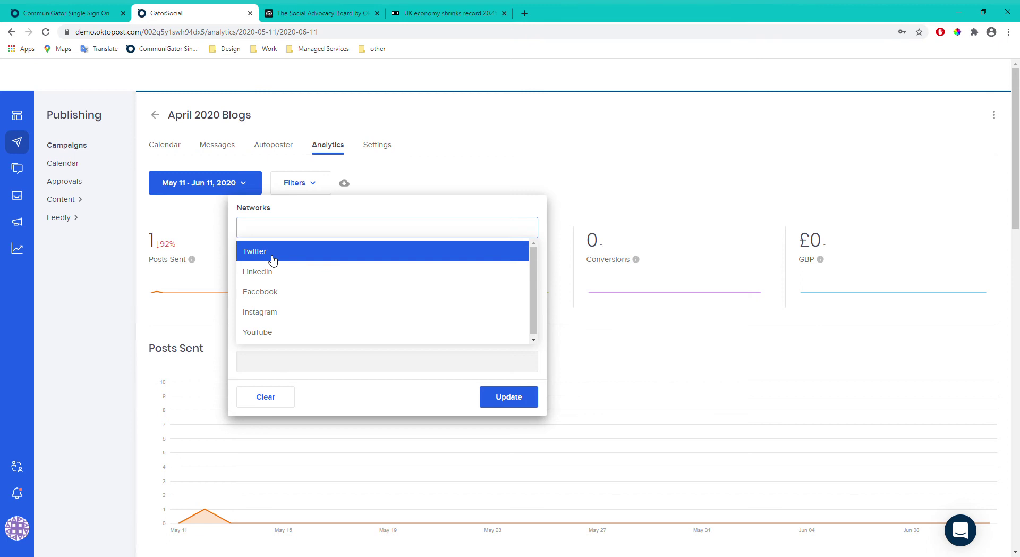
{"action": "left_click", "coordinate": [398, 211]}
{"action": "left_click", "coordinate": [511, 268]}
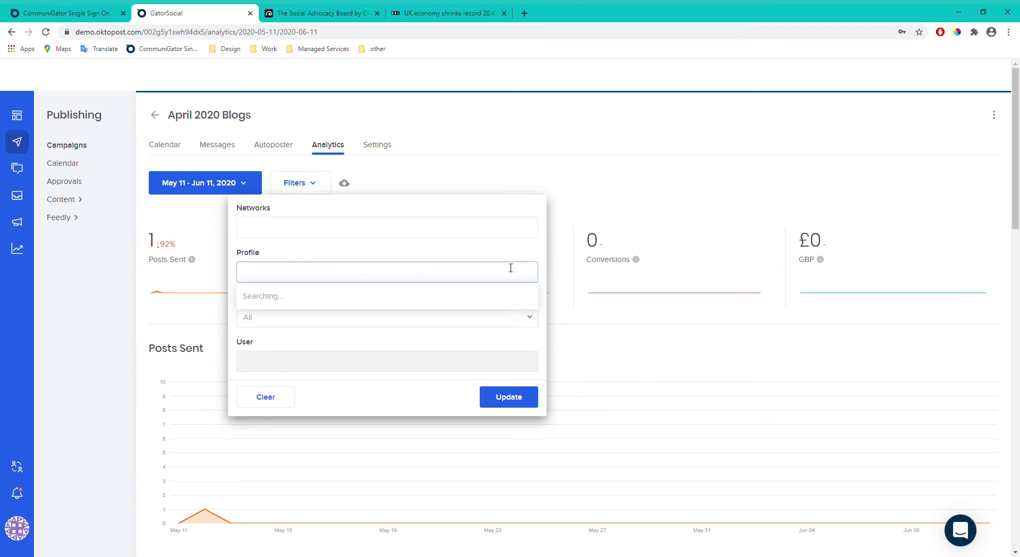
{"action": "left_click", "coordinate": [372, 207]}
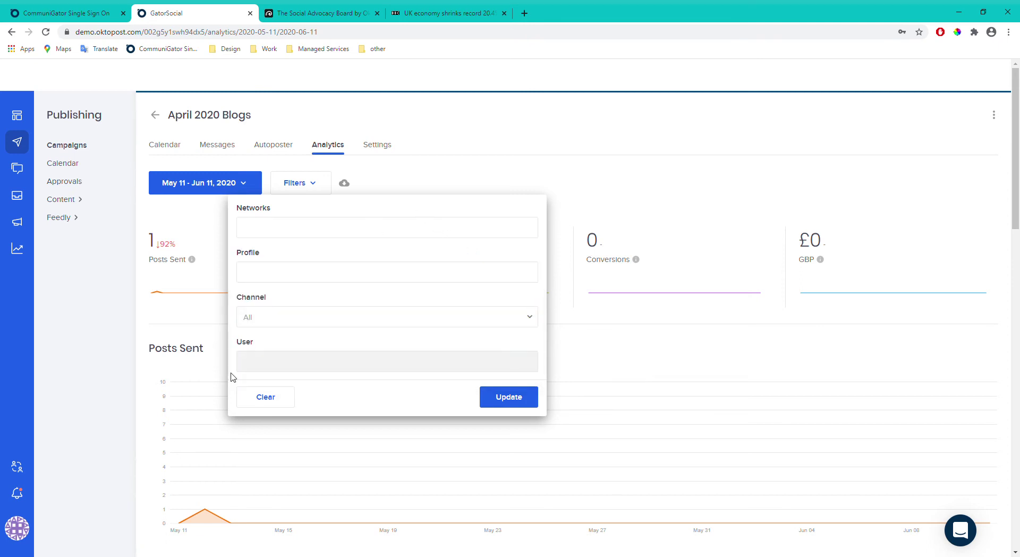
{"action": "left_click", "coordinate": [280, 404]}
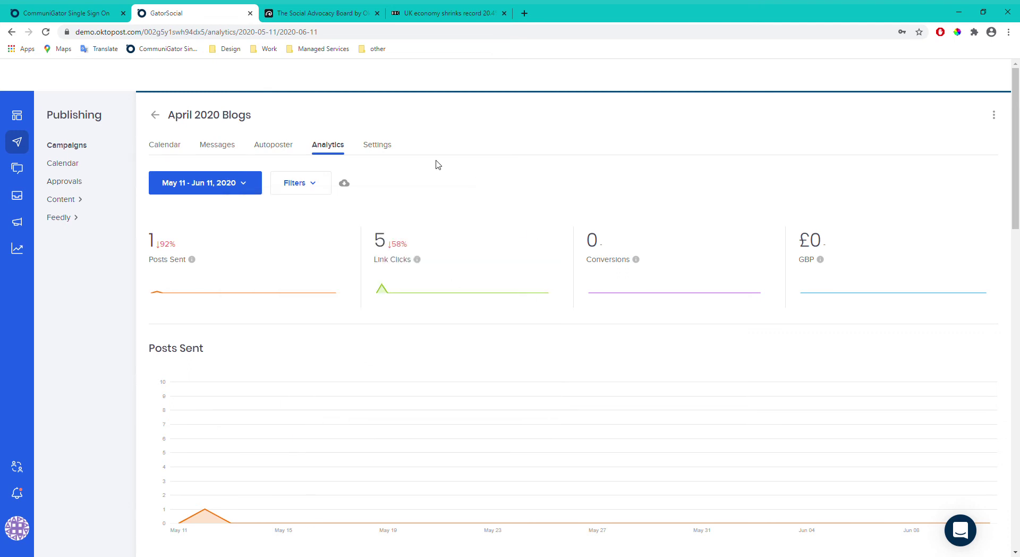
View the general settings of the April 2020 Blogs campaign and its UTM tagging settings.
{"action": "left_click", "coordinate": [370, 147]}
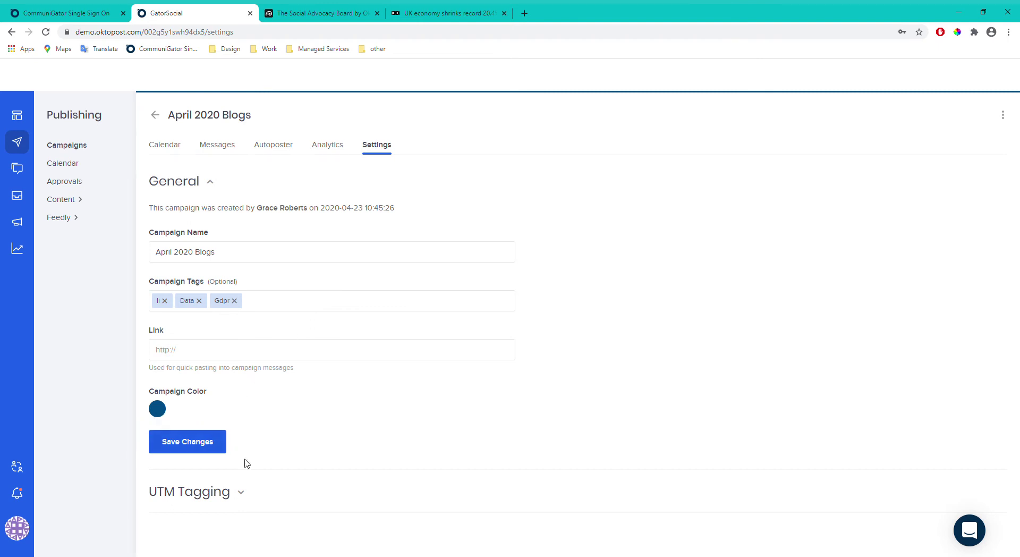
{"action": "left_click", "coordinate": [257, 489]}
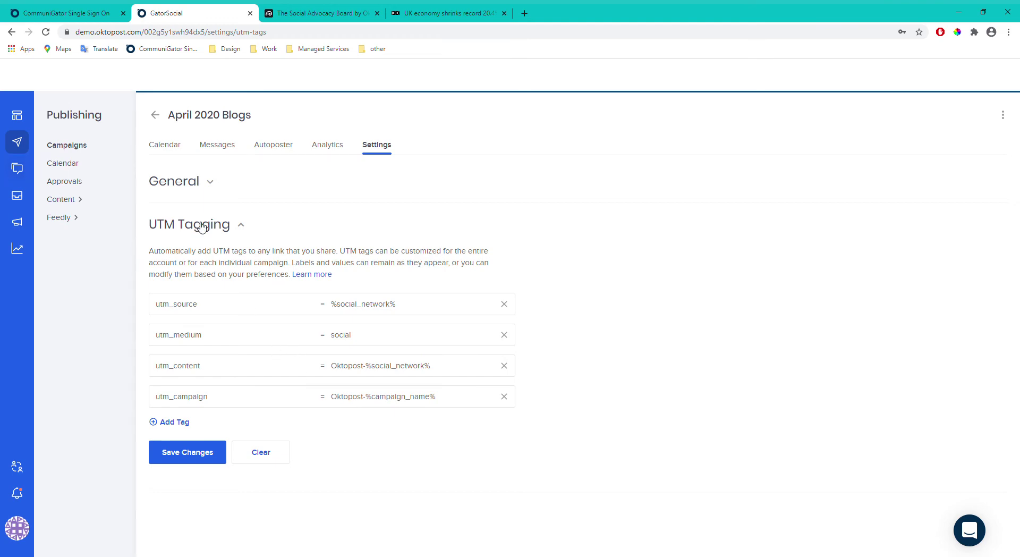
Revisit the messages and Autoposter of the April 2020 Blogs campaign, and return to the list of all campaigns.
{"action": "left_click", "coordinate": [173, 149]}
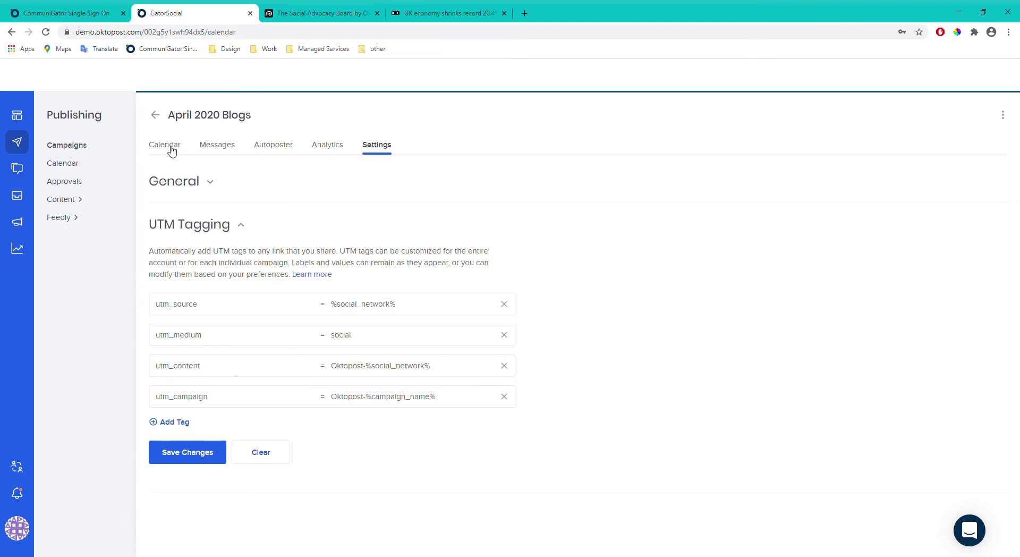
{"action": "left_click", "coordinate": [212, 149]}
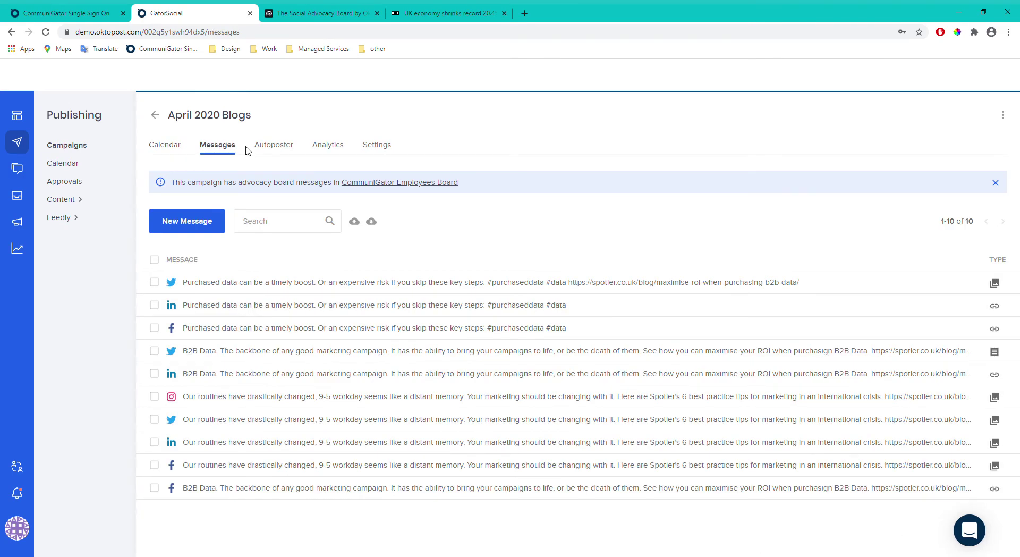
{"action": "left_click", "coordinate": [266, 151]}
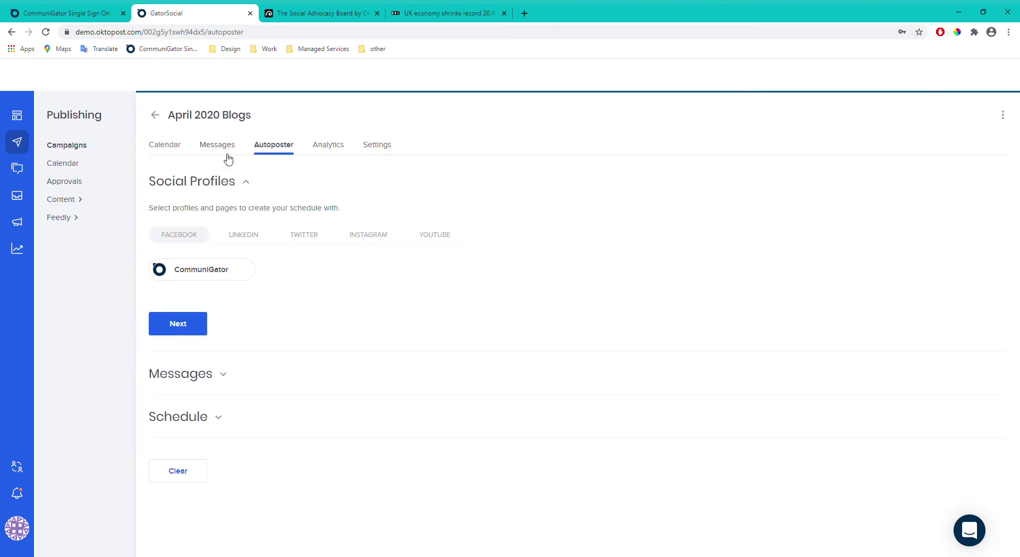
{"action": "left_click", "coordinate": [169, 148]}
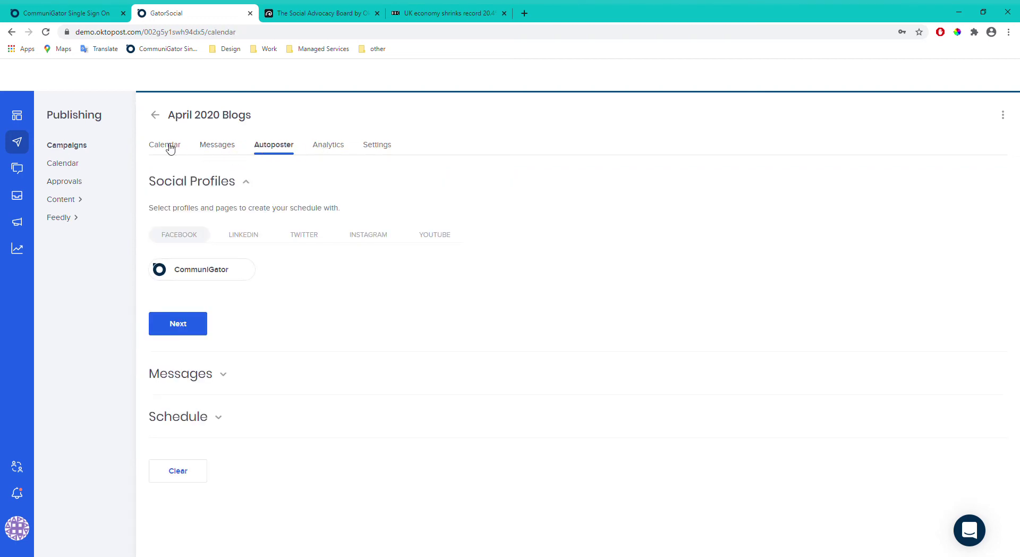
{"action": "left_click", "coordinate": [67, 146]}
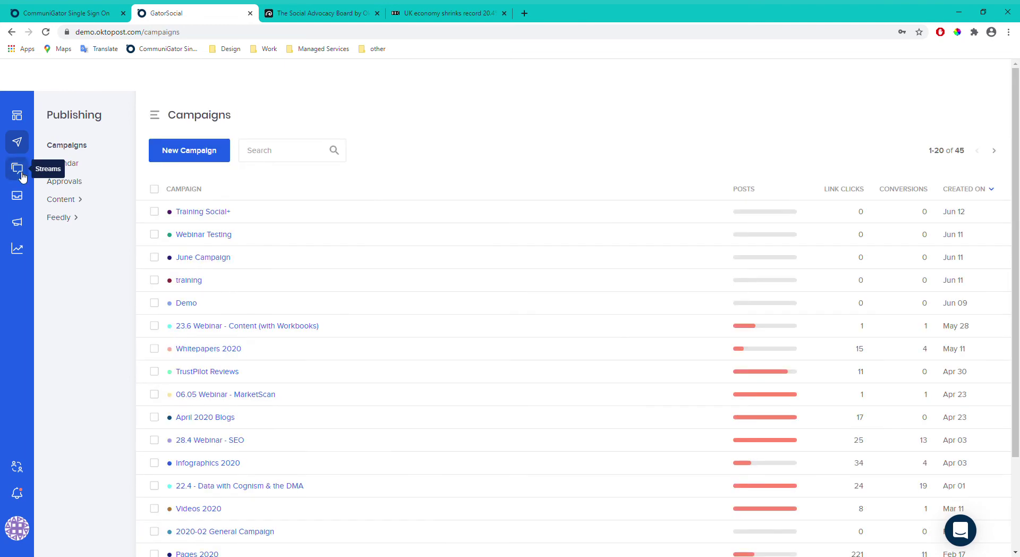
Look over the June 2020 publishing calendar across all campaigns and preview several sent and scheduled posts.
{"action": "left_click", "coordinate": [71, 166]}
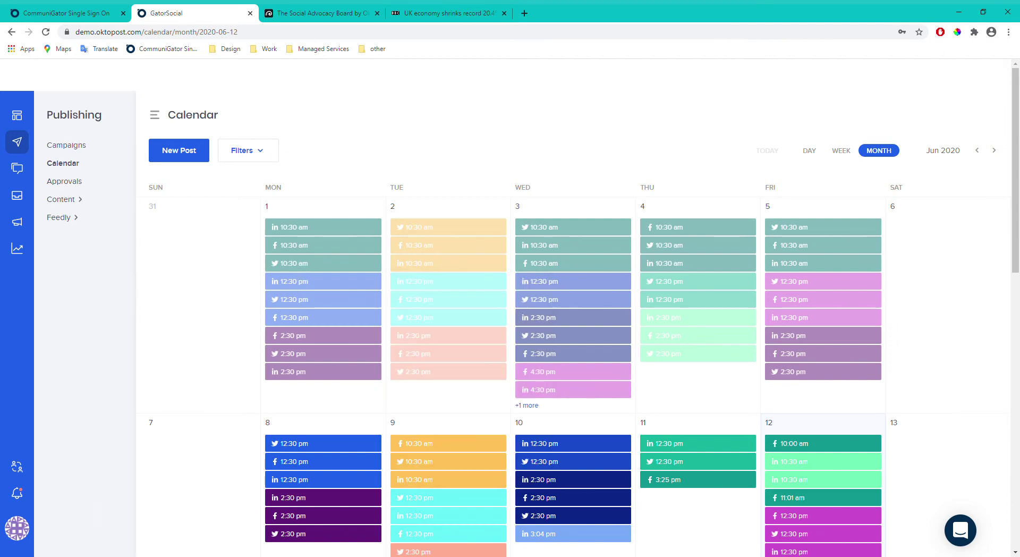
{"action": "scroll", "coordinate": [531, 404], "scroll_direction": "down", "scroll_amount": 8}
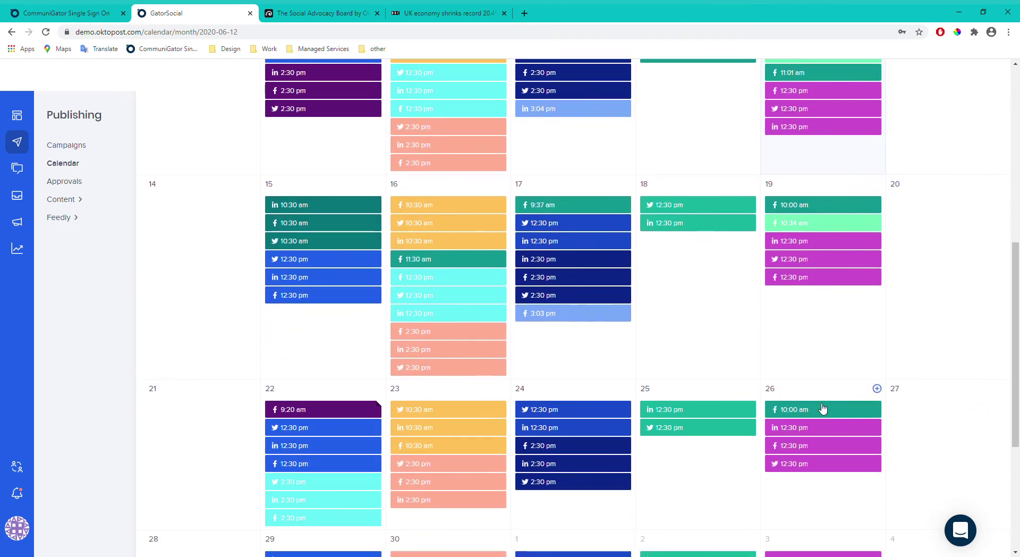
{"action": "scroll", "coordinate": [822, 371], "scroll_direction": "up", "scroll_amount": 6}
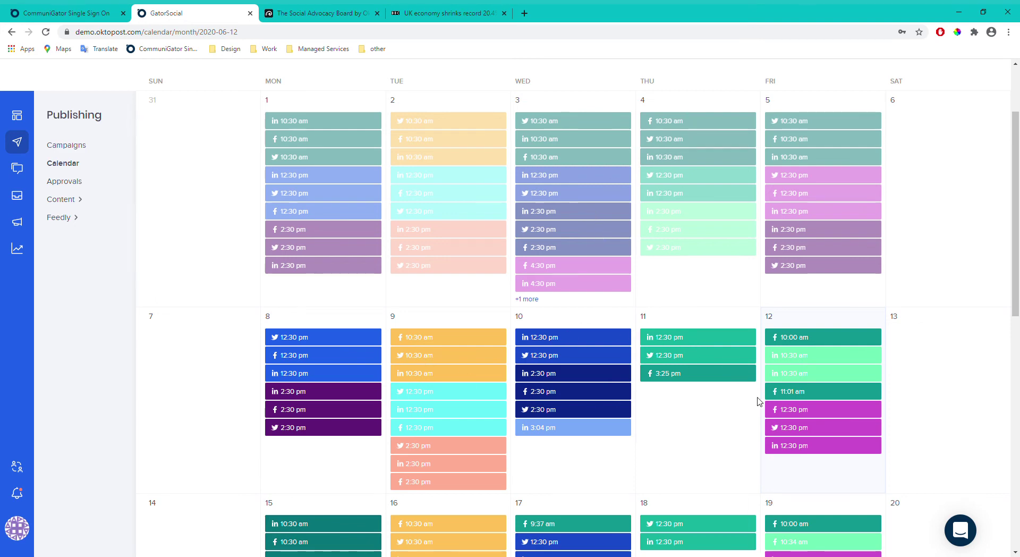
{"action": "scroll", "coordinate": [758, 401], "scroll_direction": "down", "scroll_amount": 1}
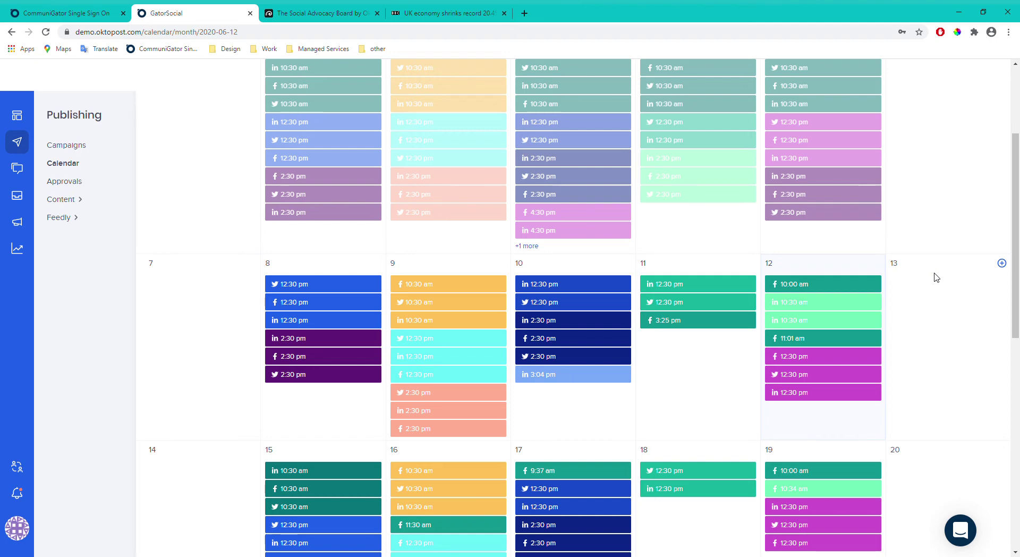
{"action": "mouse_move", "coordinate": [463, 284]}
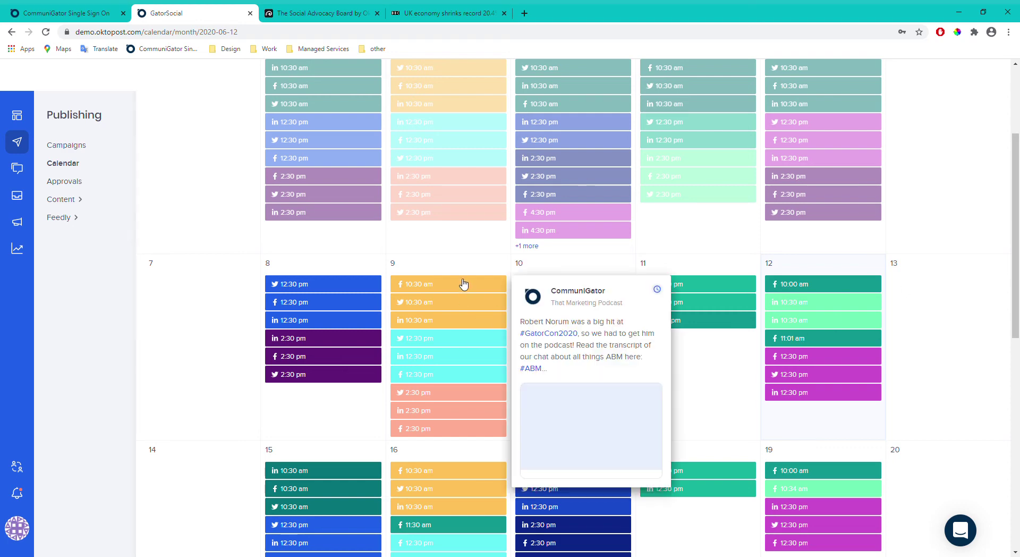
{"action": "mouse_move", "coordinate": [297, 311]}
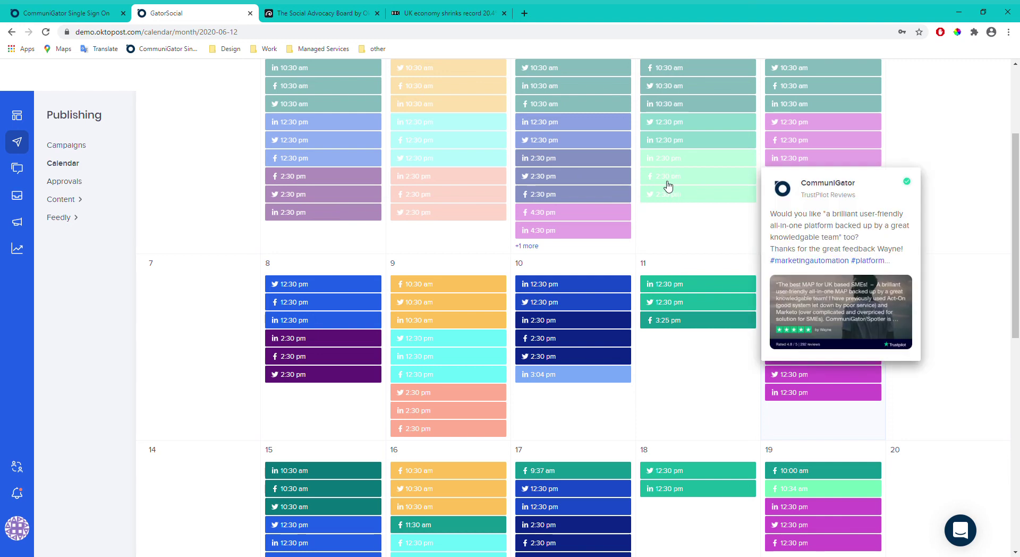
{"action": "mouse_move", "coordinate": [573, 184]}
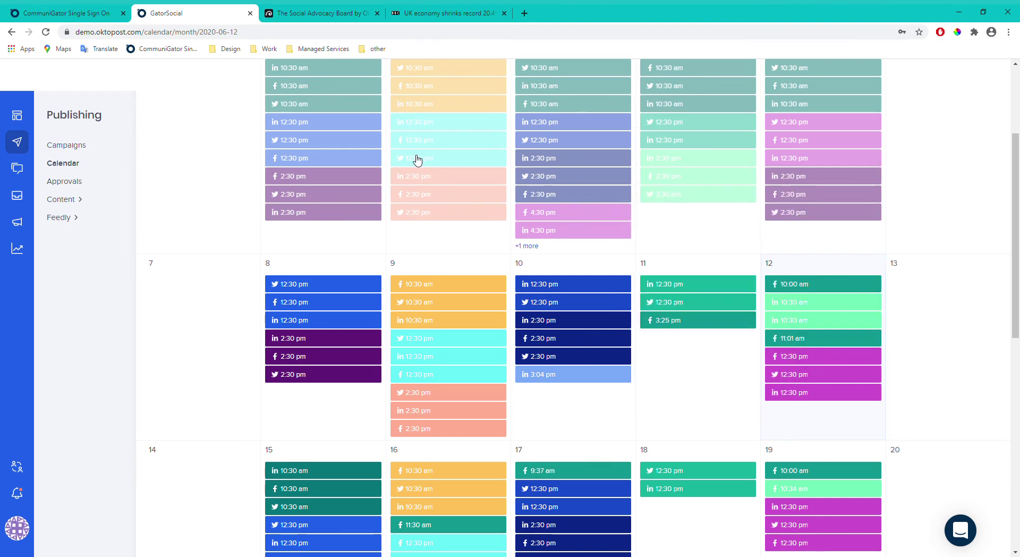
View the report of the 12:30 pm Facebook post on June 2, and close its details.
{"action": "scroll", "coordinate": [417, 170], "scroll_direction": "up", "scroll_amount": 1}
{"action": "mouse_move", "coordinate": [447, 197]}
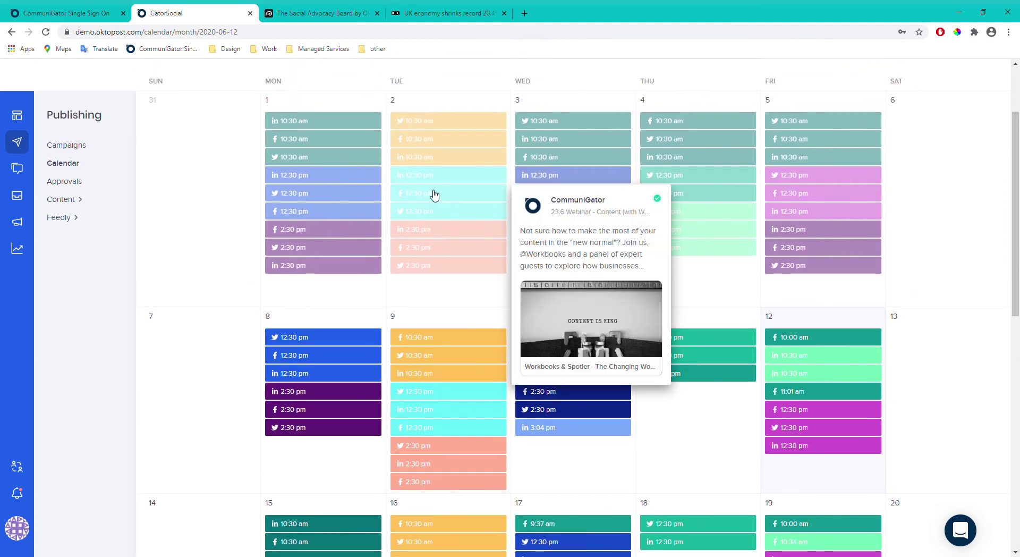
{"action": "mouse_move", "coordinate": [448, 348]}
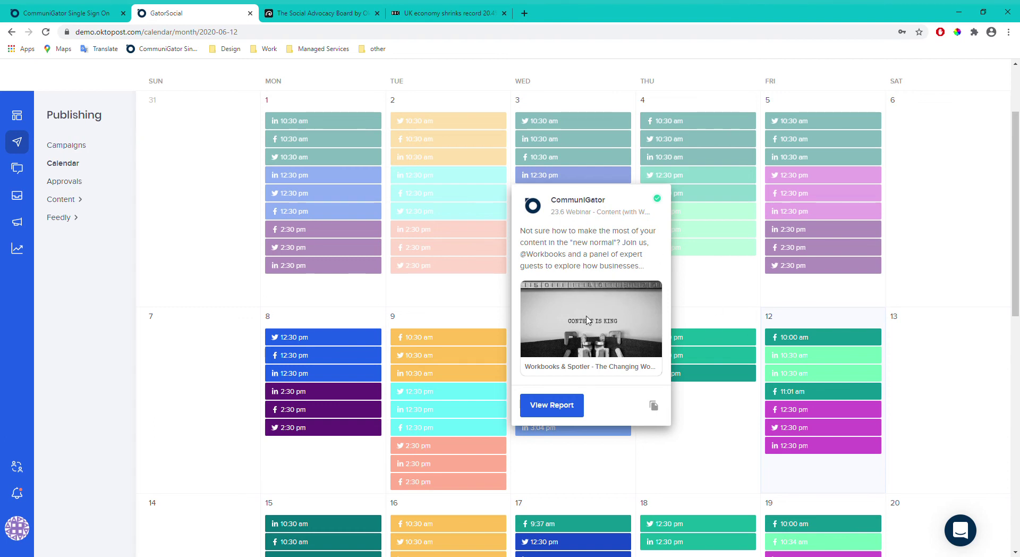
{"action": "left_click", "coordinate": [560, 408]}
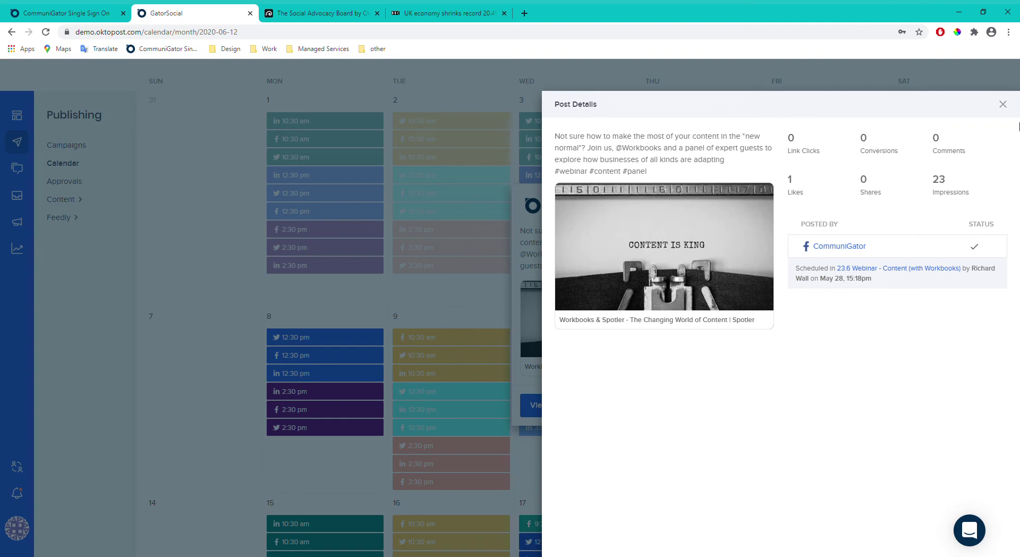
{"action": "left_click", "coordinate": [1003, 107]}
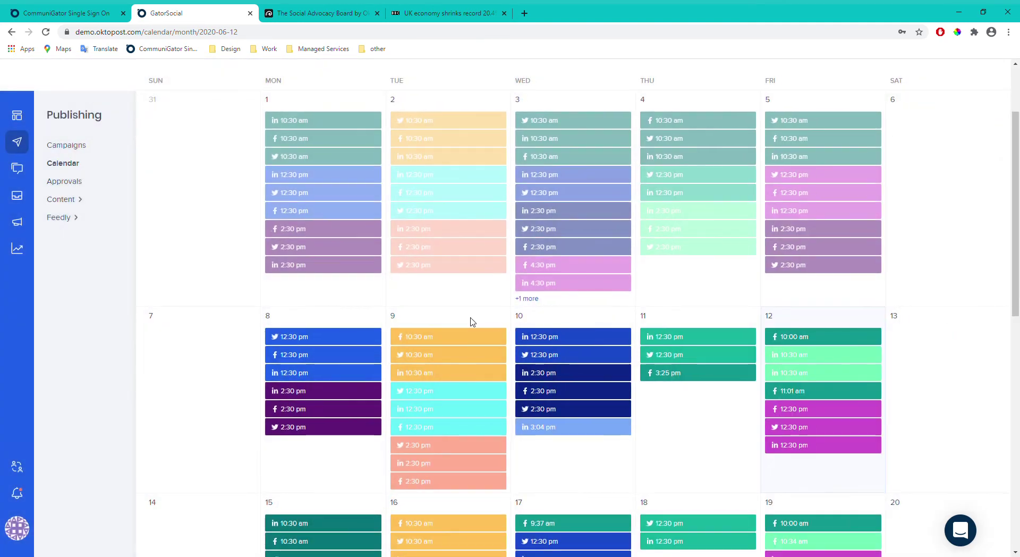
Open the 10:30 am LinkedIn post on June 9 for editing, review its content and options, and close it without changes.
{"action": "scroll", "coordinate": [467, 327], "scroll_direction": "down", "scroll_amount": 1}
{"action": "mouse_move", "coordinate": [442, 324]}
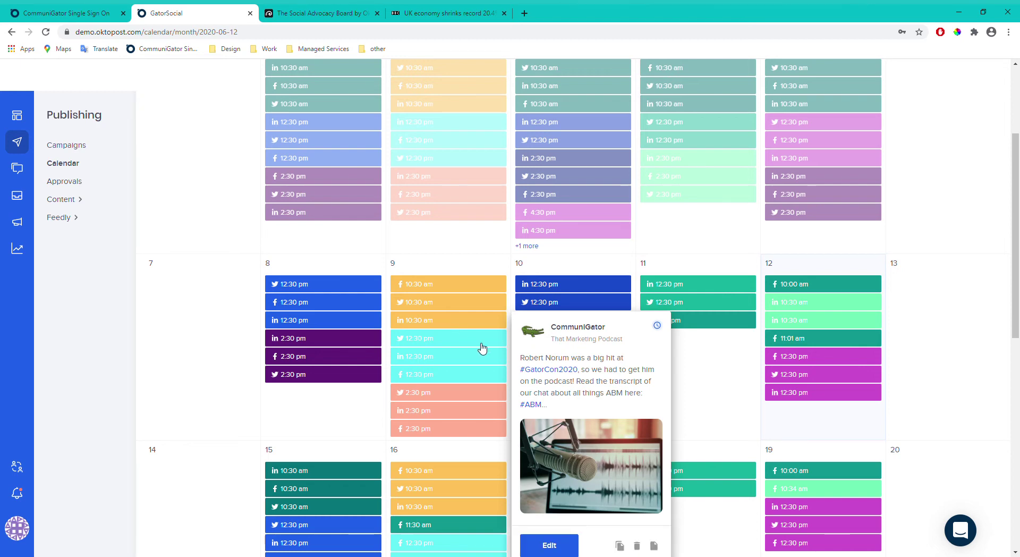
{"action": "scroll", "coordinate": [575, 392], "scroll_direction": "down", "scroll_amount": 1}
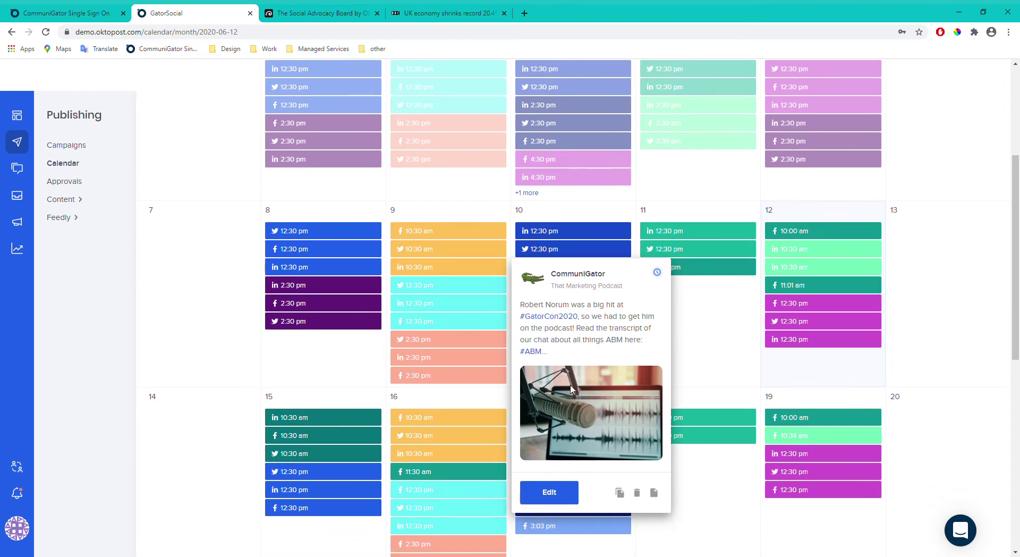
{"action": "left_click", "coordinate": [564, 496]}
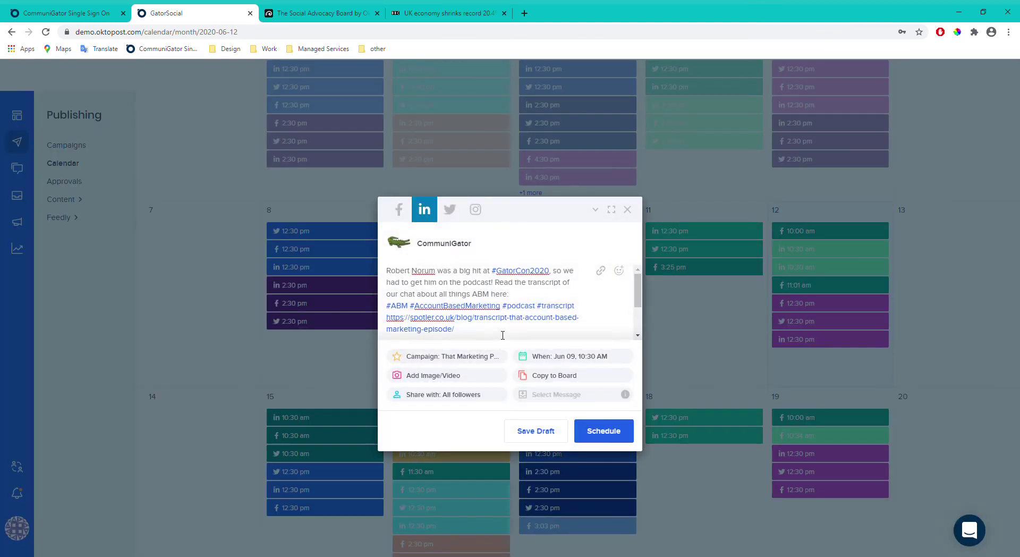
{"action": "scroll", "coordinate": [526, 314], "scroll_direction": "down", "scroll_amount": 3}
{"action": "scroll", "coordinate": [541, 331], "scroll_direction": "up", "scroll_amount": 3}
{"action": "scroll", "coordinate": [532, 322], "scroll_direction": "down", "scroll_amount": 1}
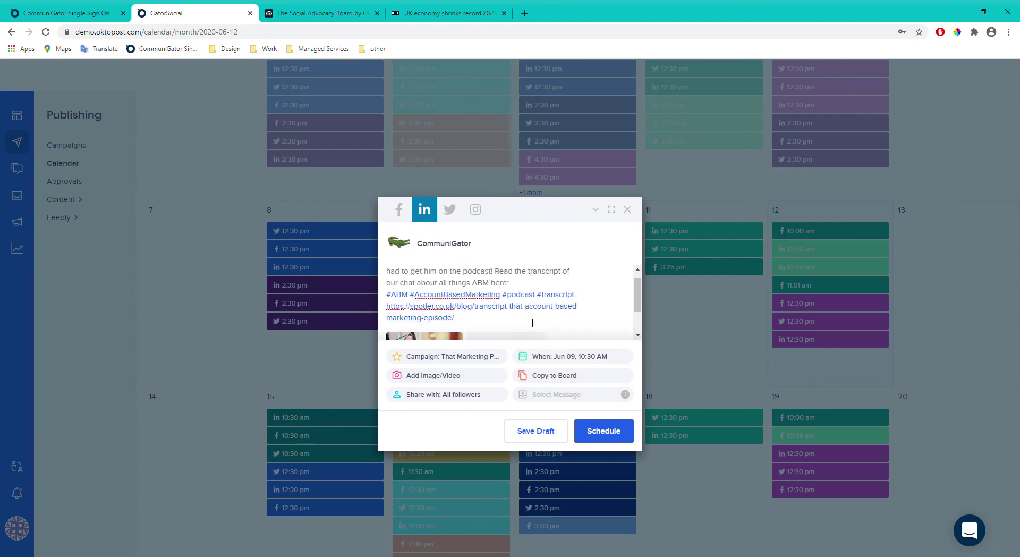
{"action": "scroll", "coordinate": [530, 321], "scroll_direction": "down", "scroll_amount": 2}
{"action": "scroll", "coordinate": [528, 318], "scroll_direction": "up", "scroll_amount": 3}
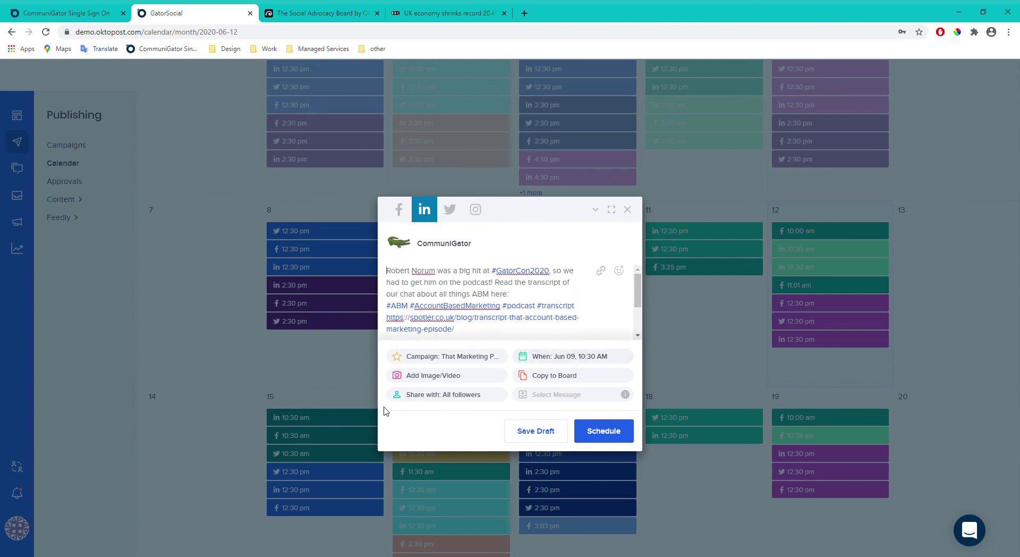
{"action": "left_click", "coordinate": [627, 210]}
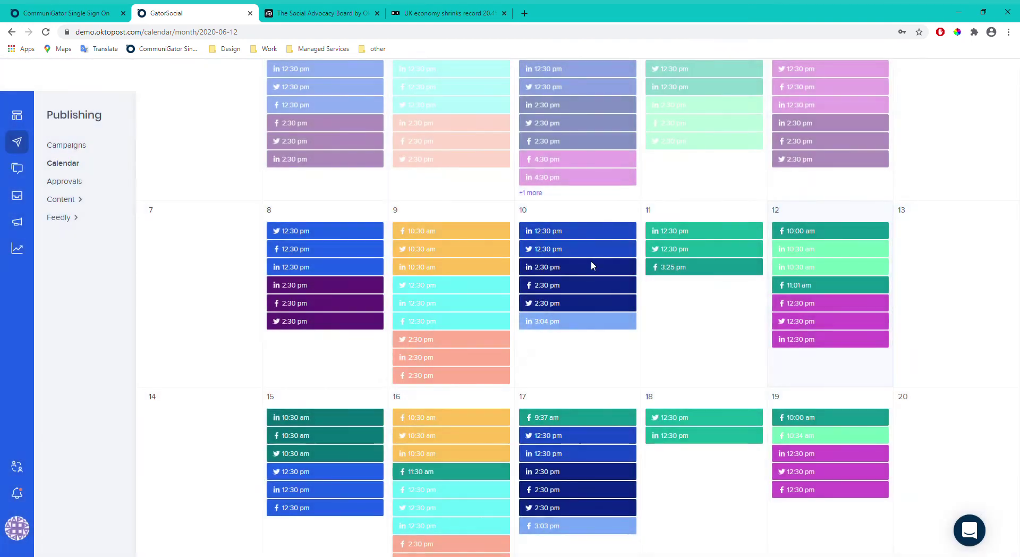
Review the publishing calendar's filter options, including campaign tags and statuses, and clear the filters.
{"action": "scroll", "coordinate": [590, 264], "scroll_direction": "up", "scroll_amount": 4}
{"action": "left_click", "coordinate": [262, 153]}
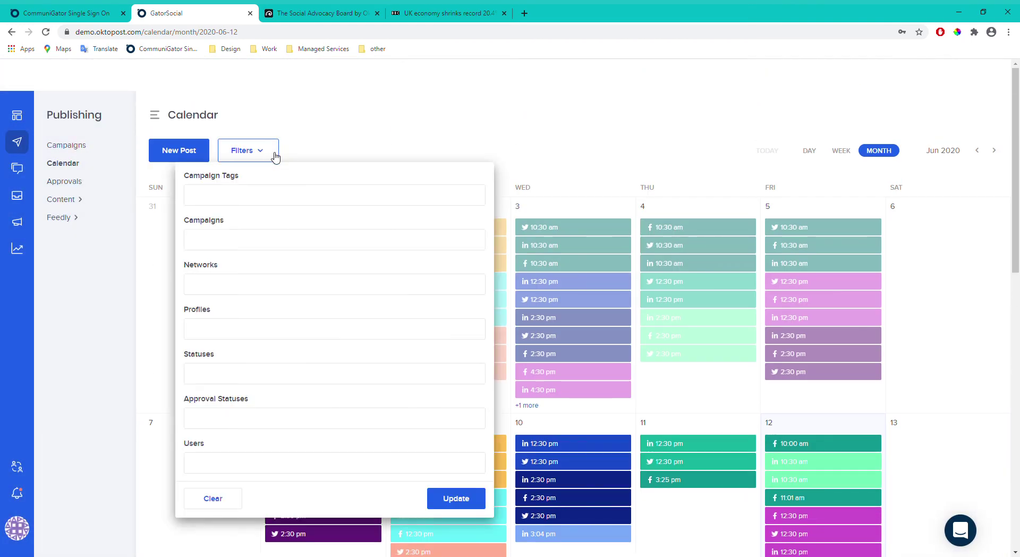
{"action": "left_click", "coordinate": [299, 202]}
{"action": "left_click", "coordinate": [224, 352]}
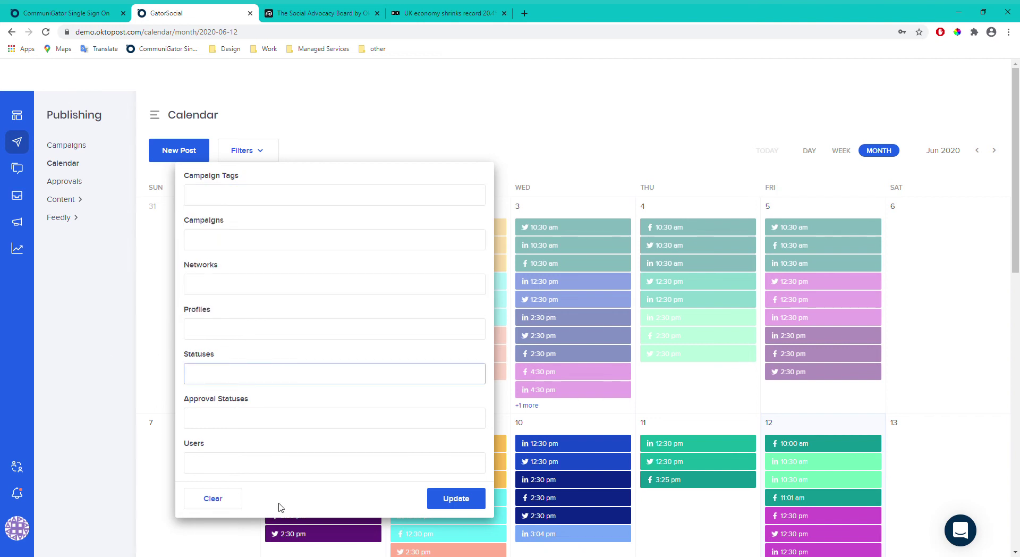
{"action": "left_click", "coordinate": [232, 498]}
{"action": "scroll", "coordinate": [579, 438], "scroll_direction": "down", "scroll_amount": 1}
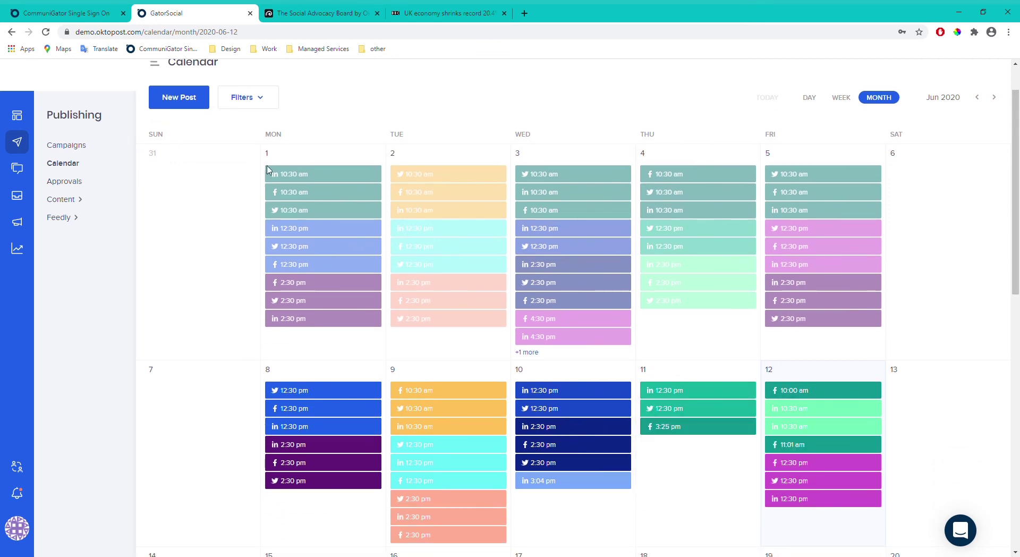
Open a new post from the publishing calendar, check its campaign selection, and close it without posting.
{"action": "scroll", "coordinate": [959, 245], "scroll_direction": "up", "scroll_amount": 1}
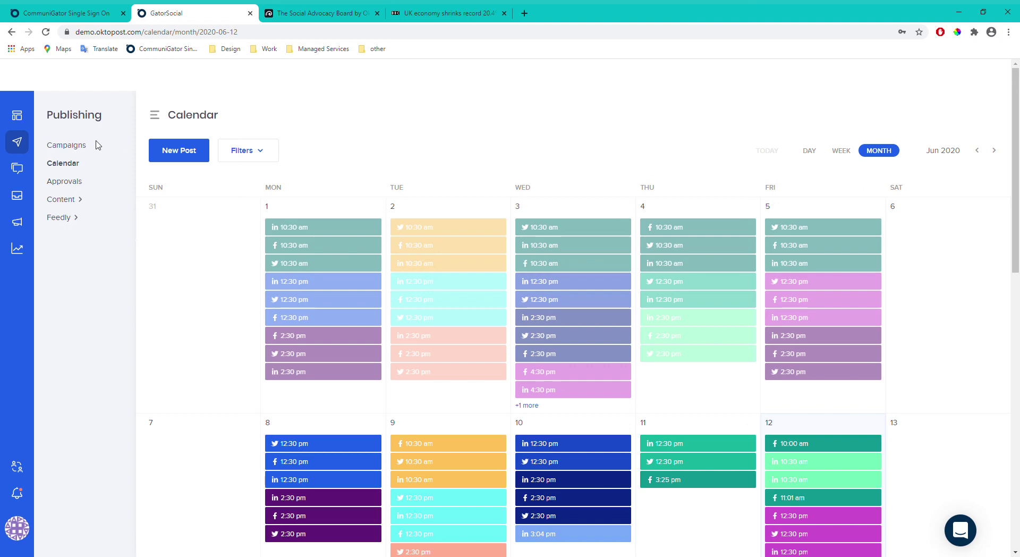
{"action": "left_click", "coordinate": [153, 151]}
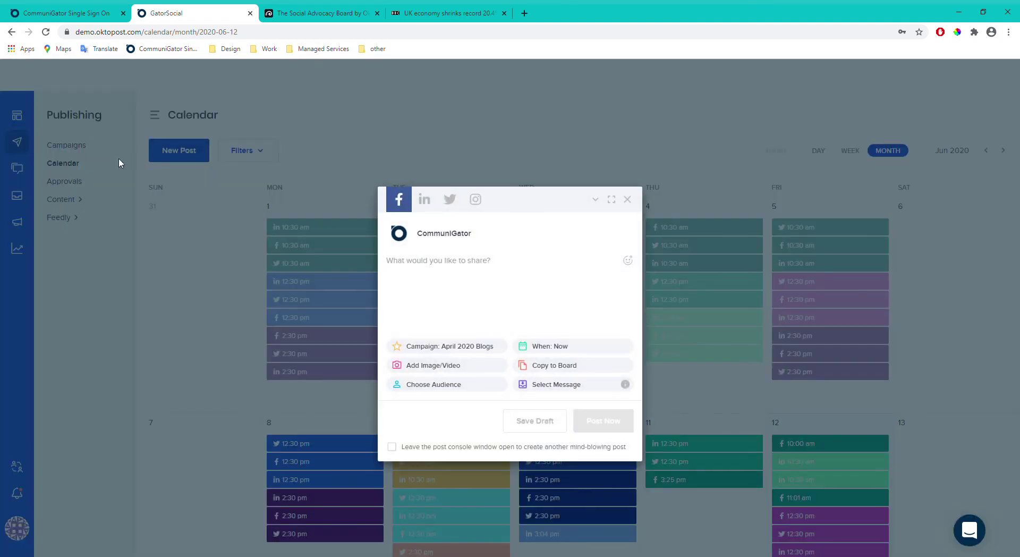
{"action": "left_click", "coordinate": [458, 346]}
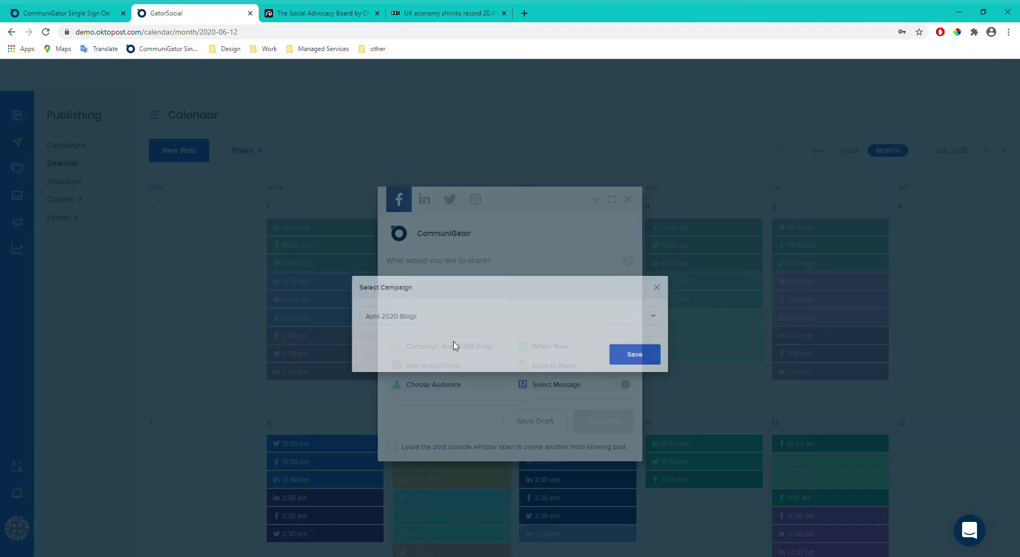
{"action": "left_click", "coordinate": [677, 284]}
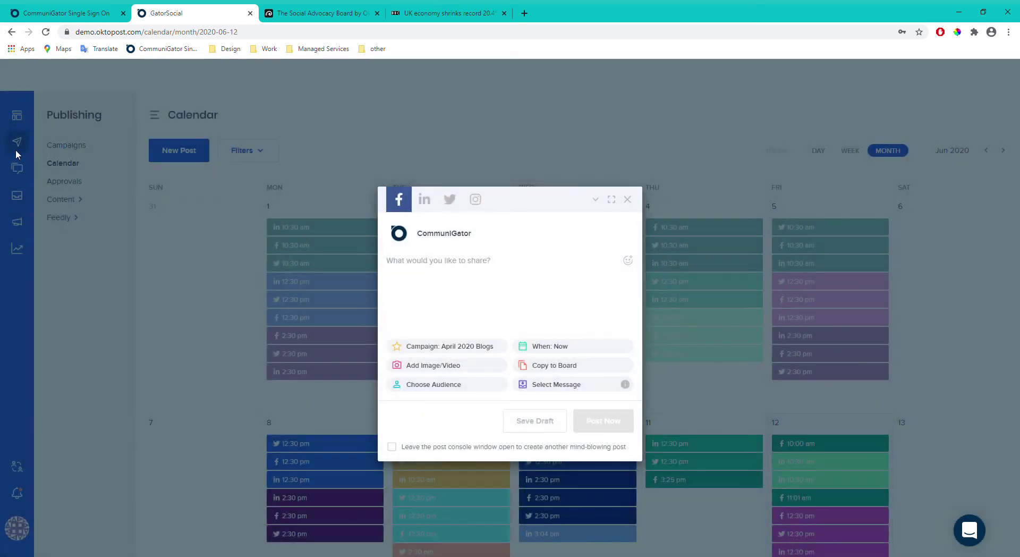
{"action": "left_click", "coordinate": [627, 200]}
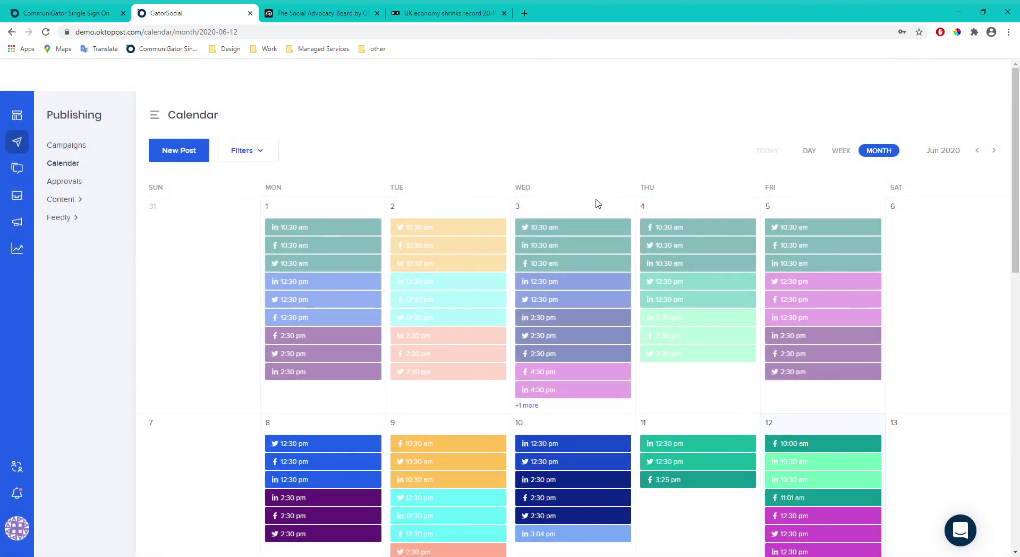
In Approvals, select the Facebook draft "test", try out a note mentioning a teammate, and discard the note.
{"action": "left_click", "coordinate": [67, 185]}
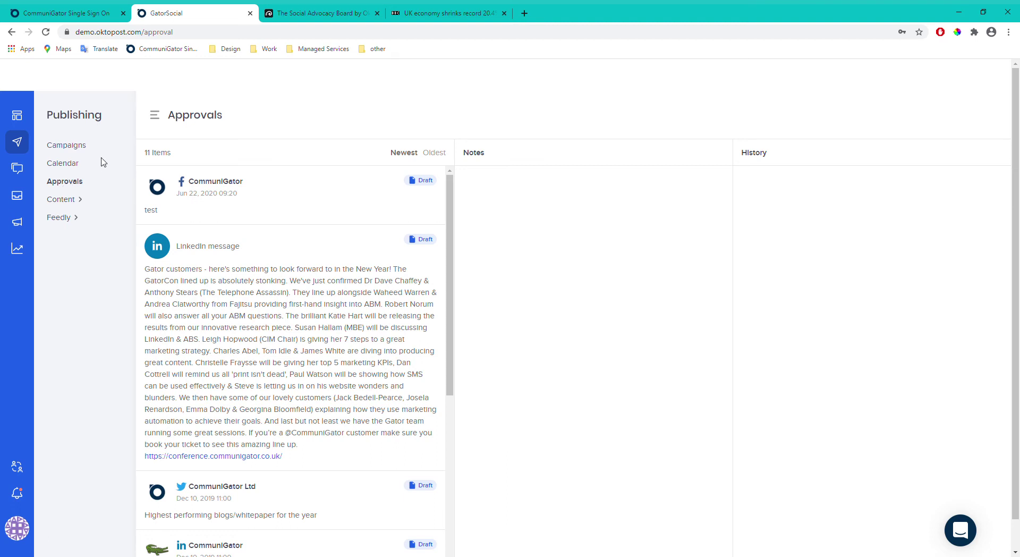
{"action": "left_click", "coordinate": [302, 207]}
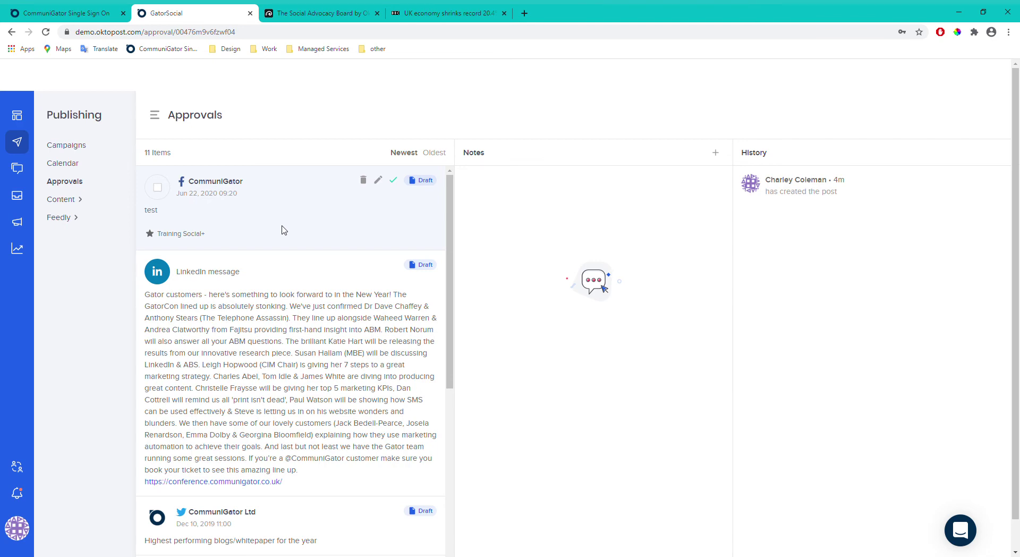
{"action": "left_click", "coordinate": [716, 153]}
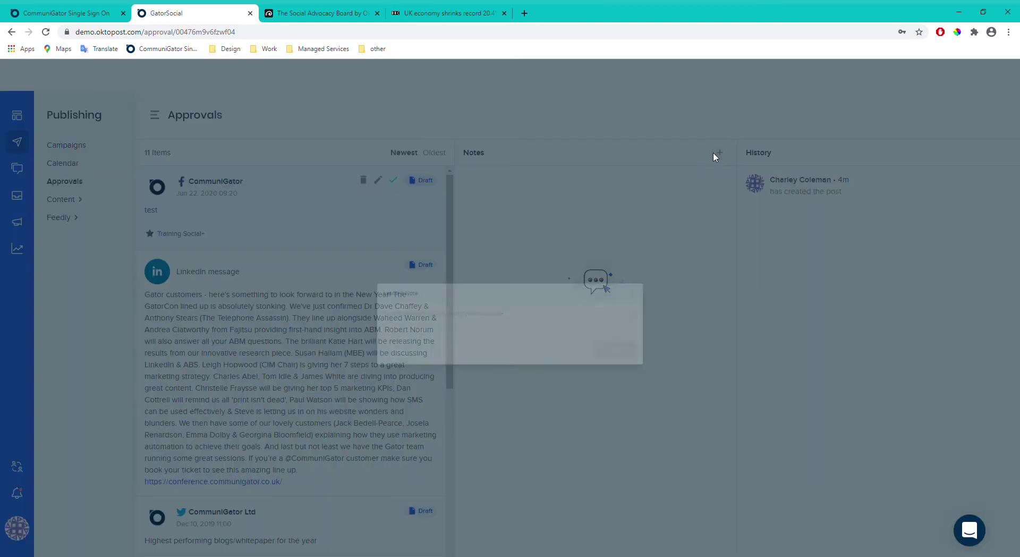
{"action": "type", "text": "@"}
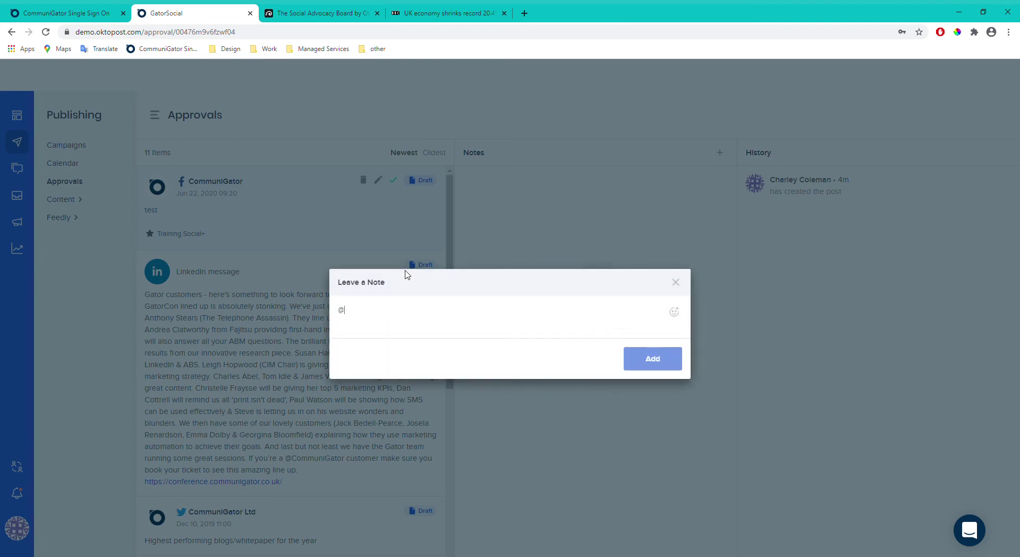
{"action": "type", "text": "ch"}
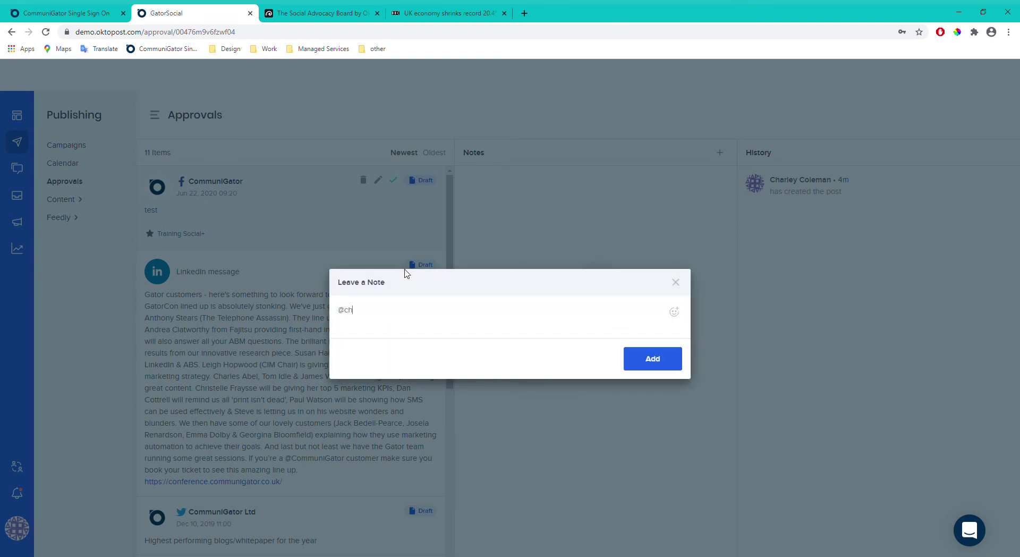
{"action": "type", "text": "ar"}
{"action": "key", "text": "BackSpace"}
{"action": "key", "text": "BackSpace"}
{"action": "key", "text": "BackSpace"}
{"action": "key", "text": "BackSpace"}
{"action": "key", "text": "BackSpace"}
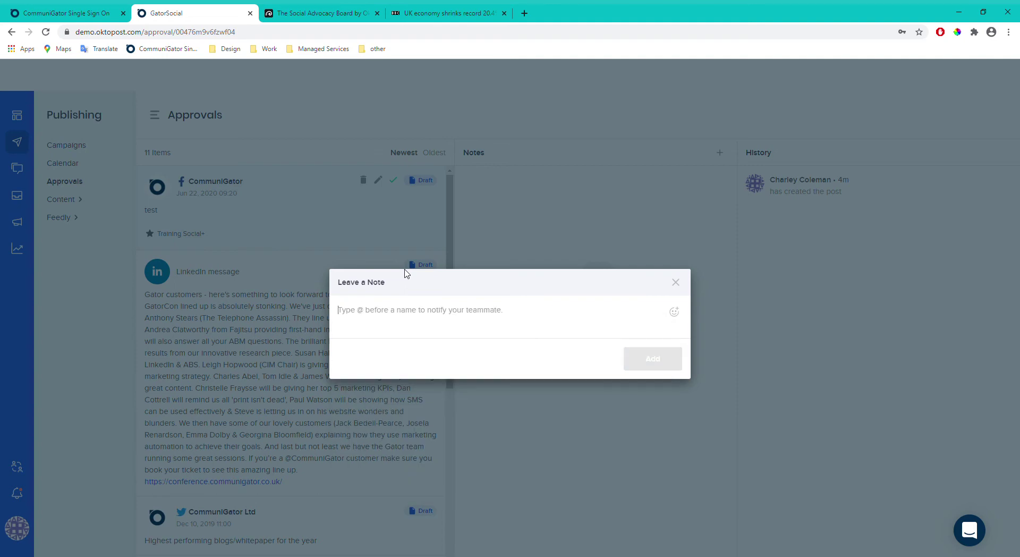
{"action": "left_click", "coordinate": [675, 282]}
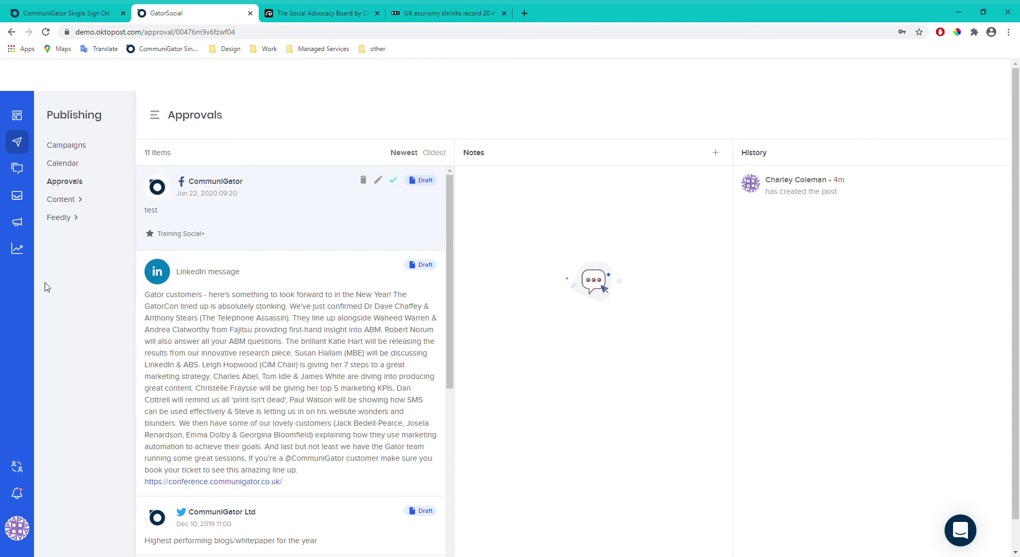
Open the marketing content topic, read the article "Now Is the Ideal Time to Invest in Influencer Marketing", and return to GatorSocial.
{"action": "left_click", "coordinate": [59, 200]}
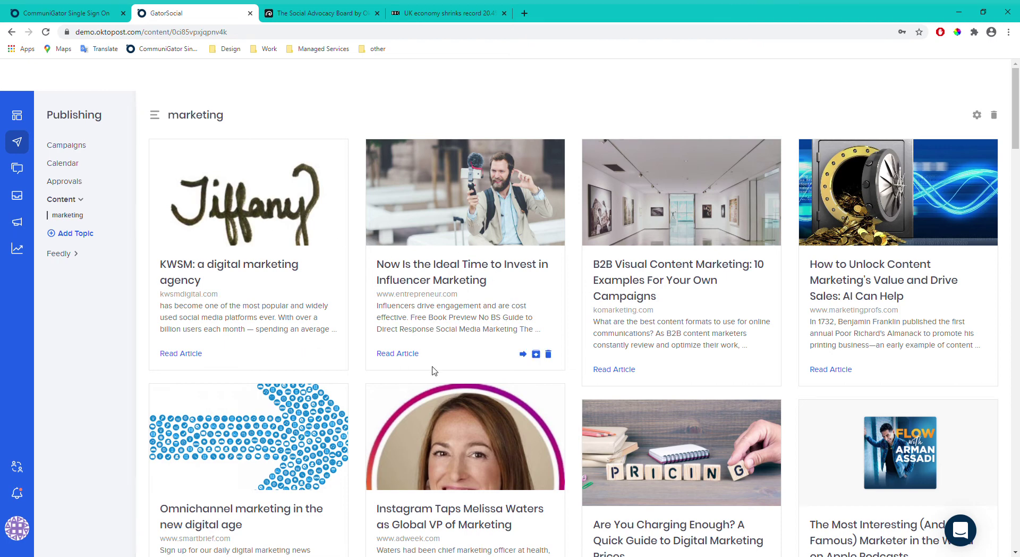
{"action": "left_click", "coordinate": [381, 354]}
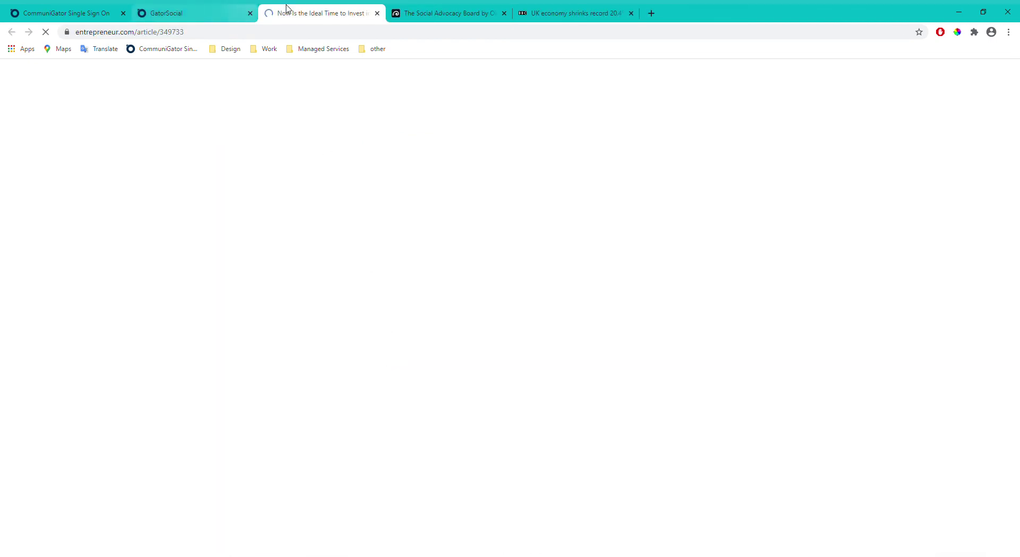
{"action": "scroll", "coordinate": [365, 286], "scroll_direction": "down", "scroll_amount": 8}
{"action": "scroll", "coordinate": [365, 285], "scroll_direction": "up", "scroll_amount": 8}
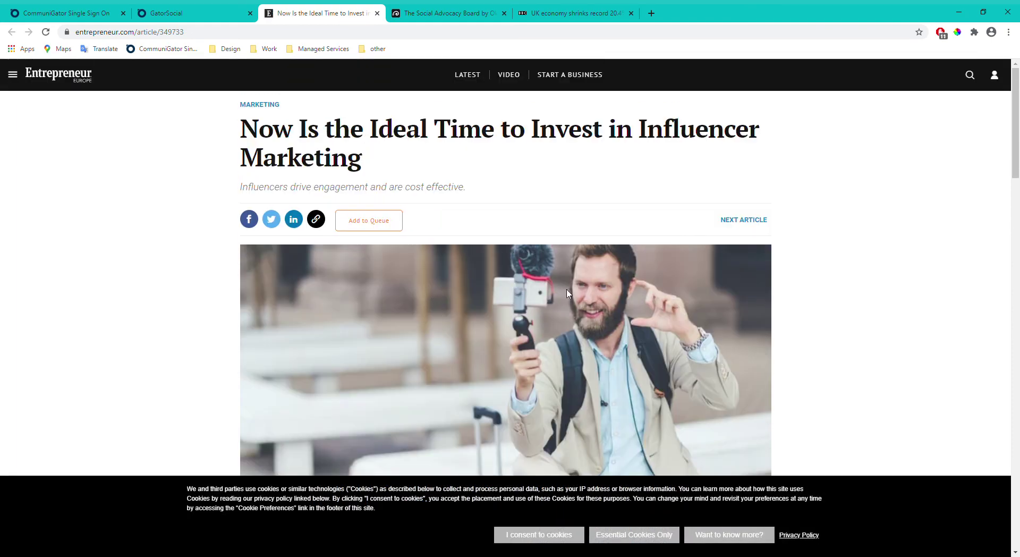
{"action": "left_click", "coordinate": [168, 11]}
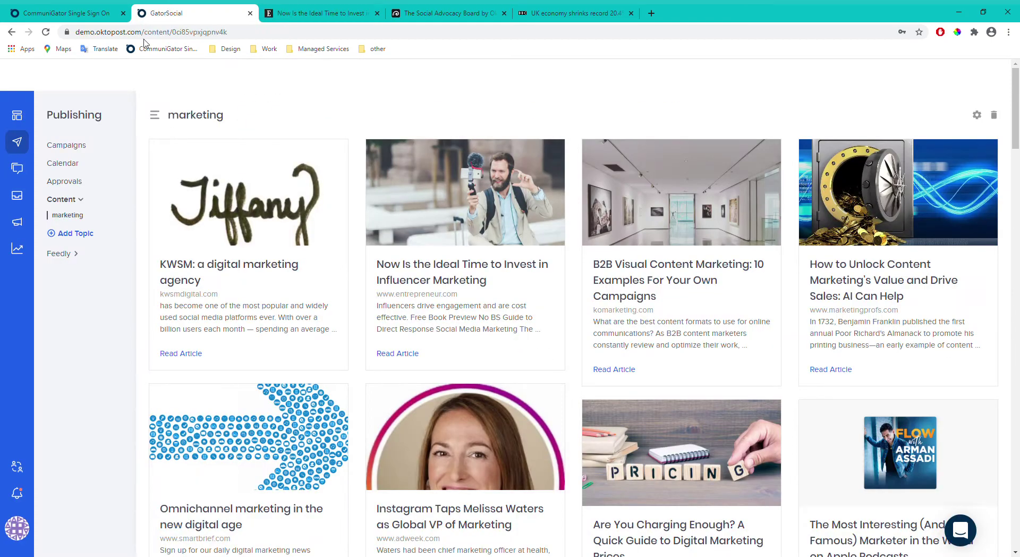
Start a Facebook post from the influencer marketing article, try its text editing and emoji picker, and close it without posting.
{"action": "mouse_move", "coordinate": [427, 341]}
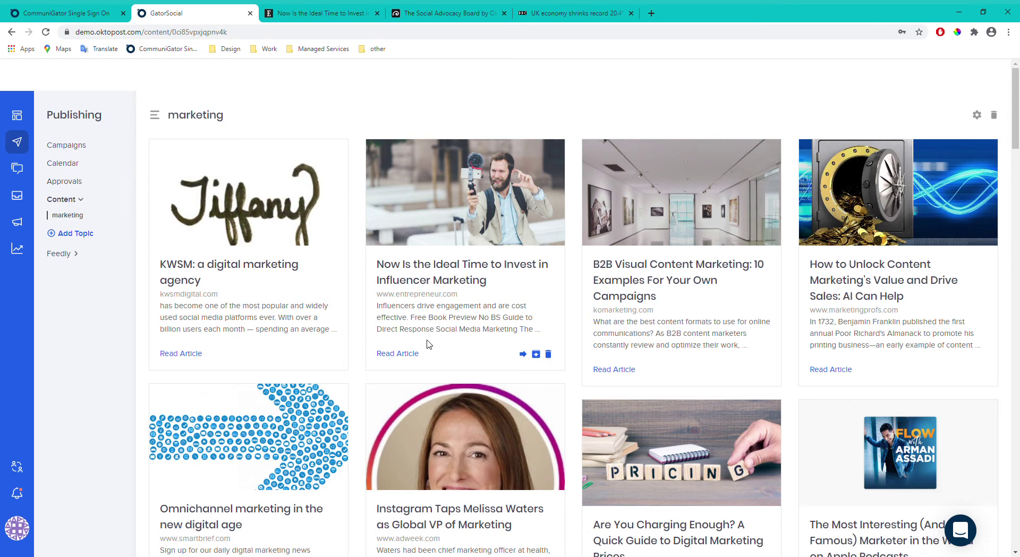
{"action": "left_click", "coordinate": [524, 354]}
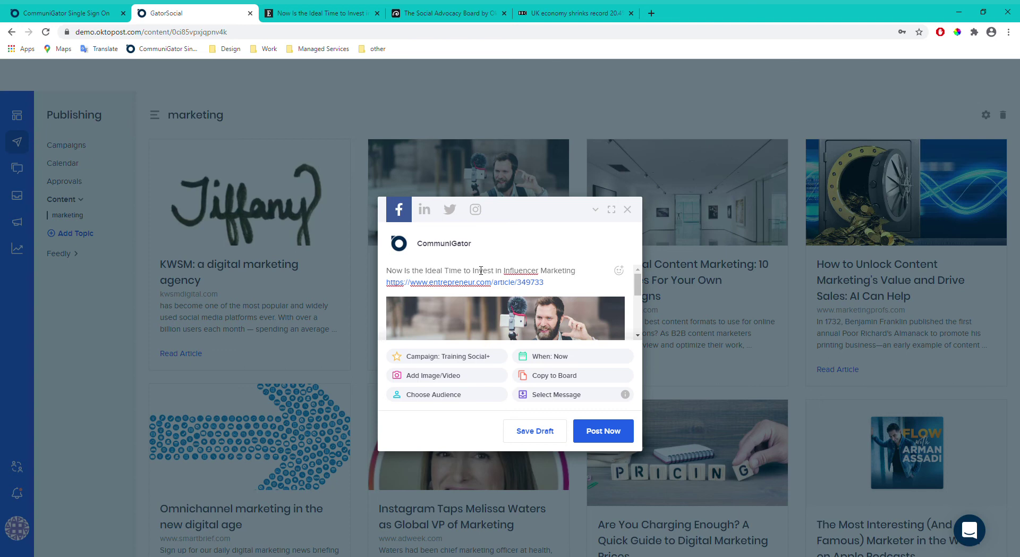
{"action": "key", "text": "BackSpace"}
{"action": "key", "text": "BackSpace"}
{"action": "type", "text": "g"}
{"action": "left_click", "coordinate": [619, 271]}
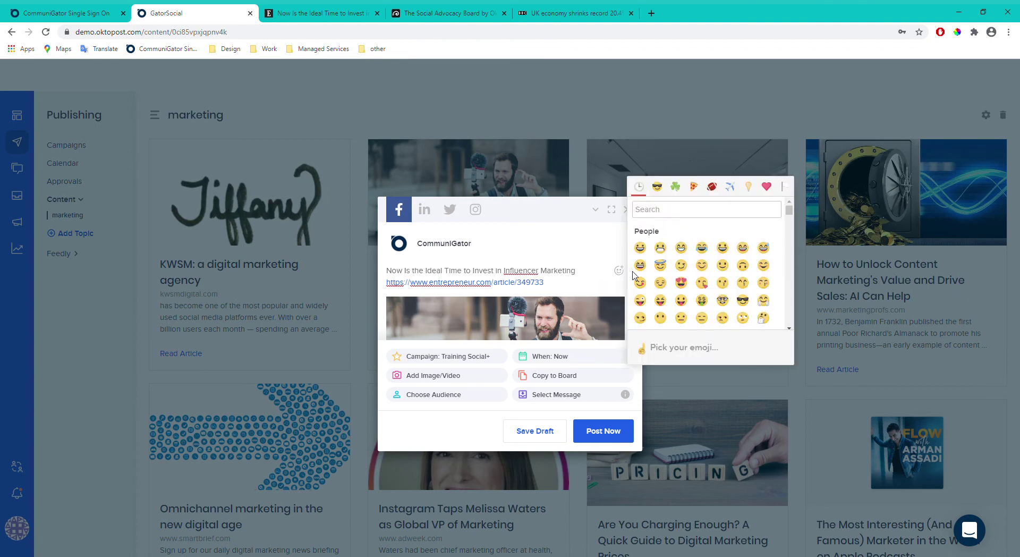
{"action": "scroll", "coordinate": [707, 301], "scroll_direction": "down", "scroll_amount": 5}
{"action": "scroll", "coordinate": [706, 301], "scroll_direction": "up", "scroll_amount": 5}
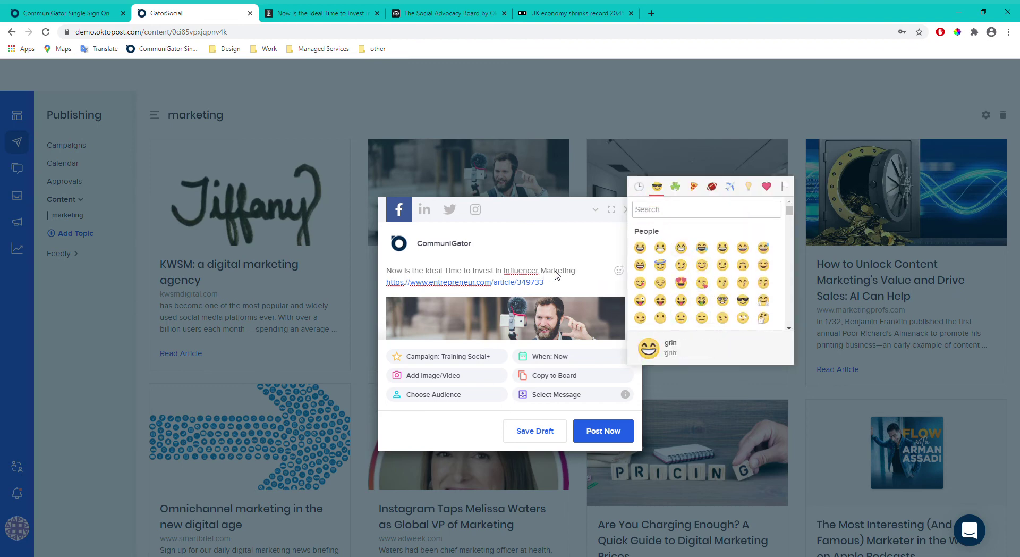
{"action": "left_click", "coordinate": [572, 276]}
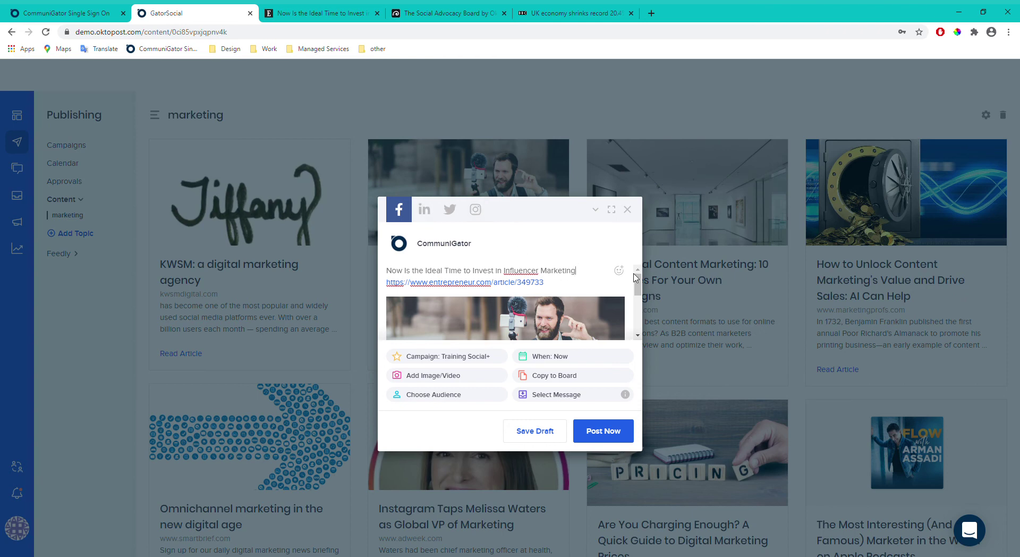
{"action": "left_click", "coordinate": [628, 209]}
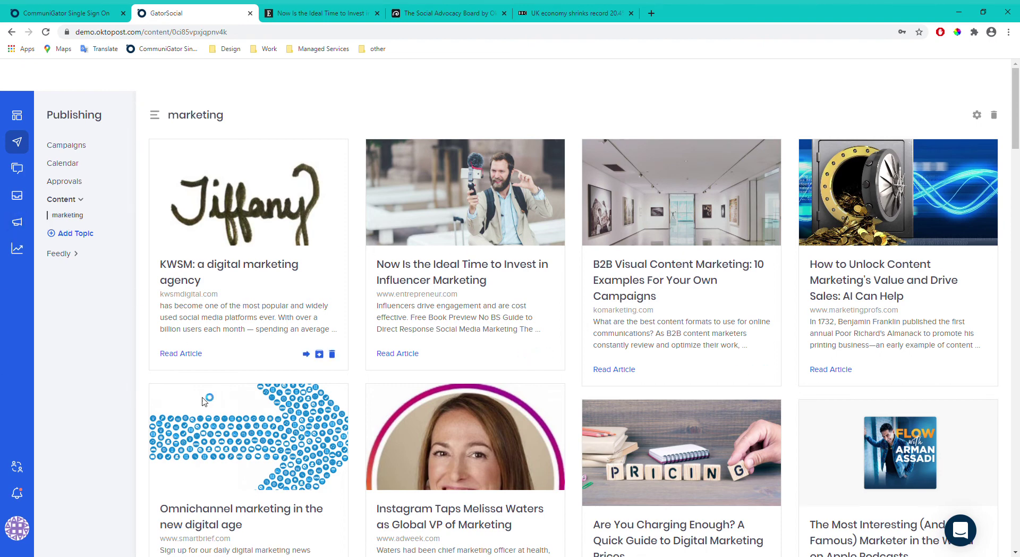
Look at the Feedly connection page, comparing it with the marketing content topic.
{"action": "left_click", "coordinate": [61, 254]}
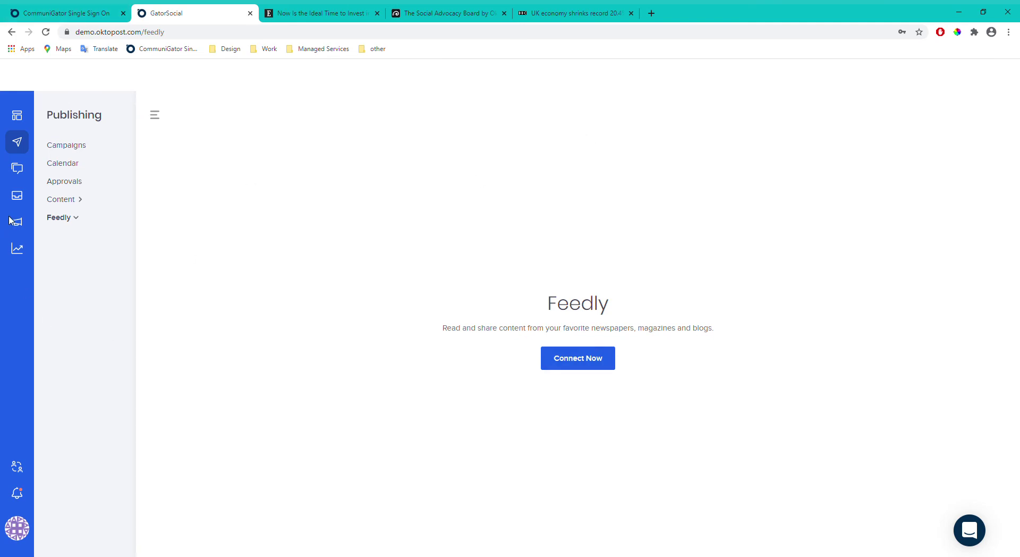
{"action": "left_click", "coordinate": [78, 201]}
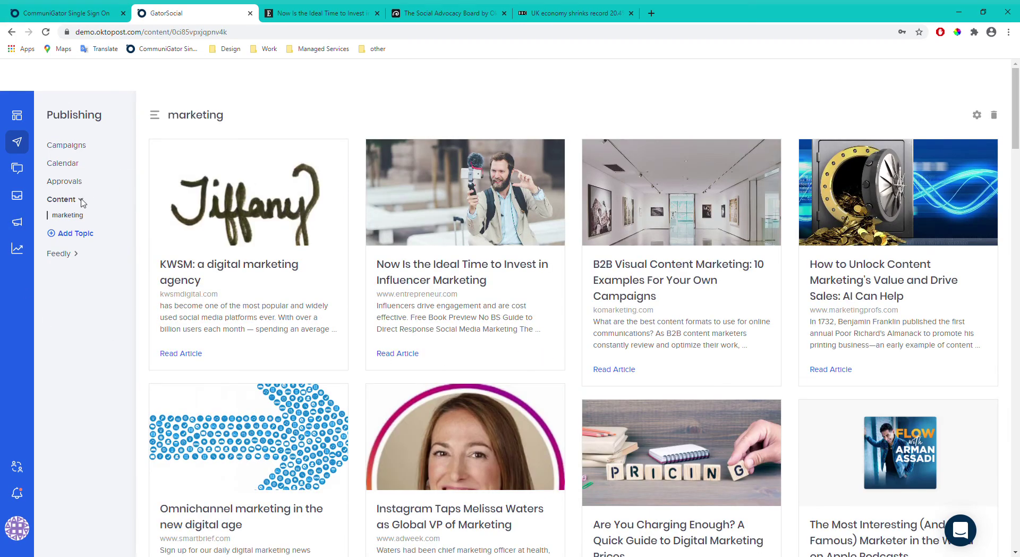
{"action": "left_click", "coordinate": [58, 253]}
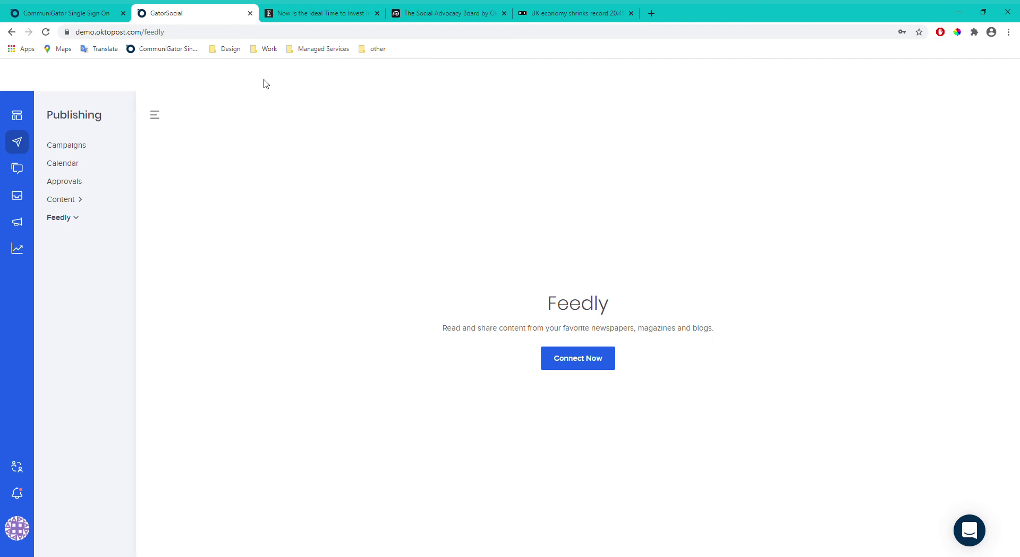
In Streams, add a Twitter Mentions stream for the CommuniGator Ltd profile and look through its posts.
{"action": "left_click", "coordinate": [24, 168]}
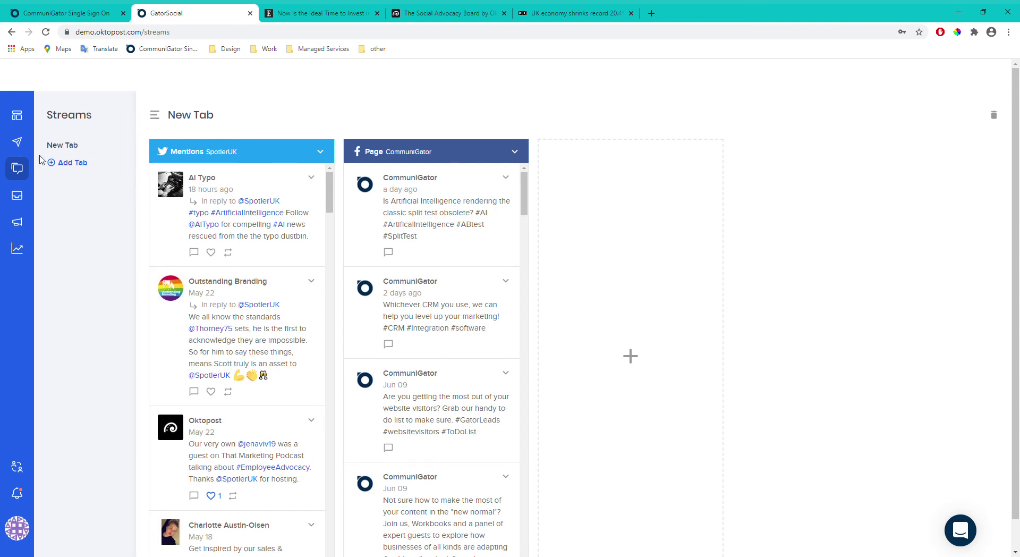
{"action": "left_click", "coordinate": [630, 356]}
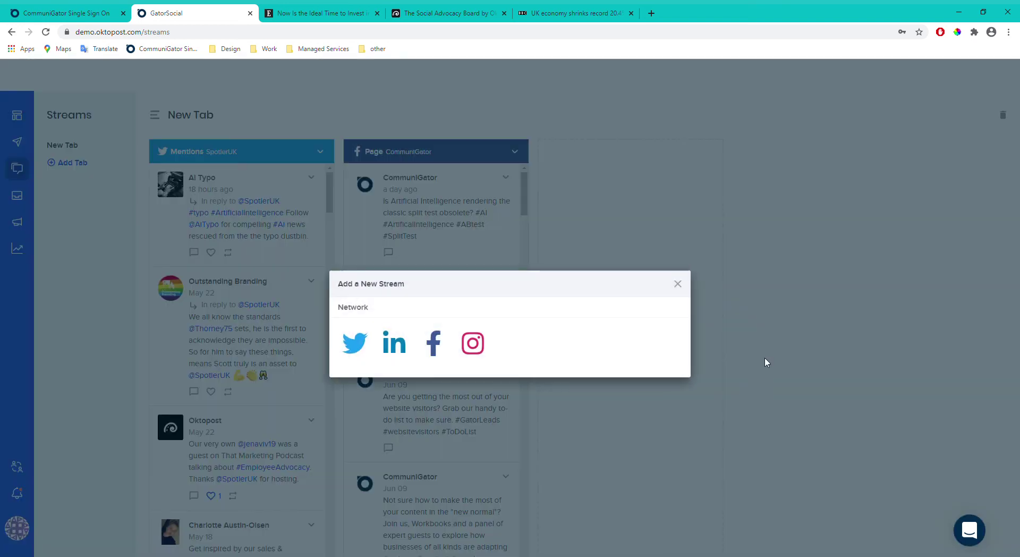
{"action": "left_click", "coordinate": [356, 353]}
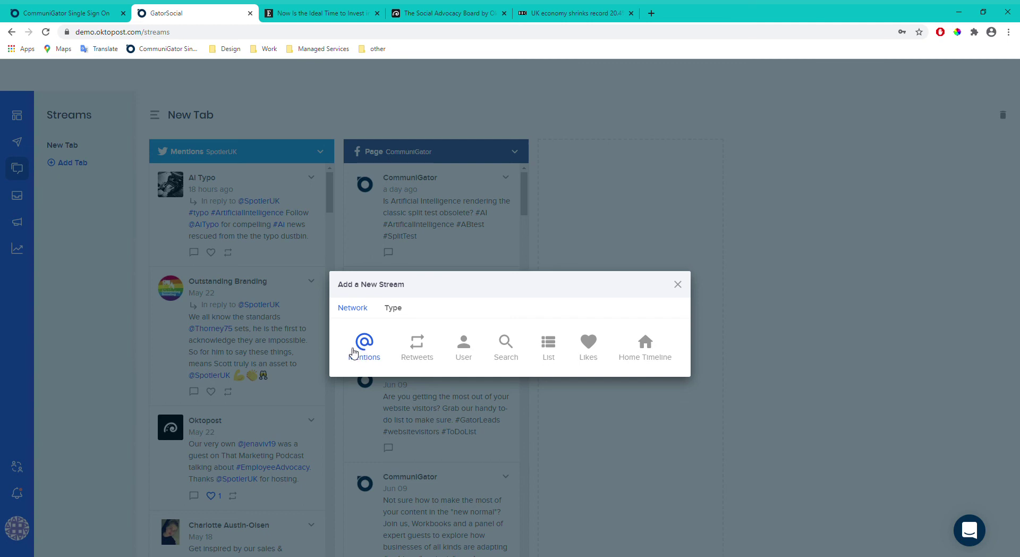
{"action": "left_click", "coordinate": [370, 349]}
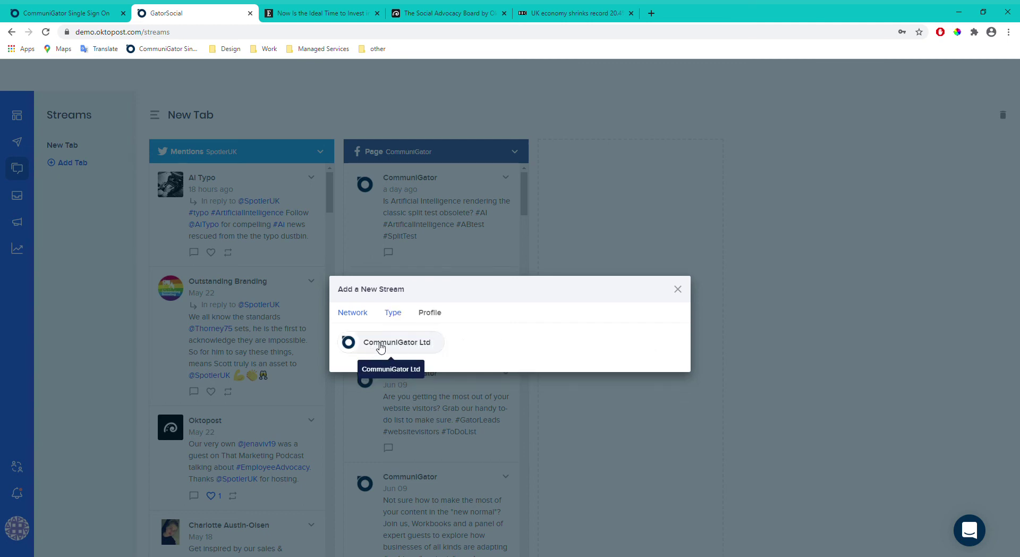
{"action": "left_click", "coordinate": [380, 347]}
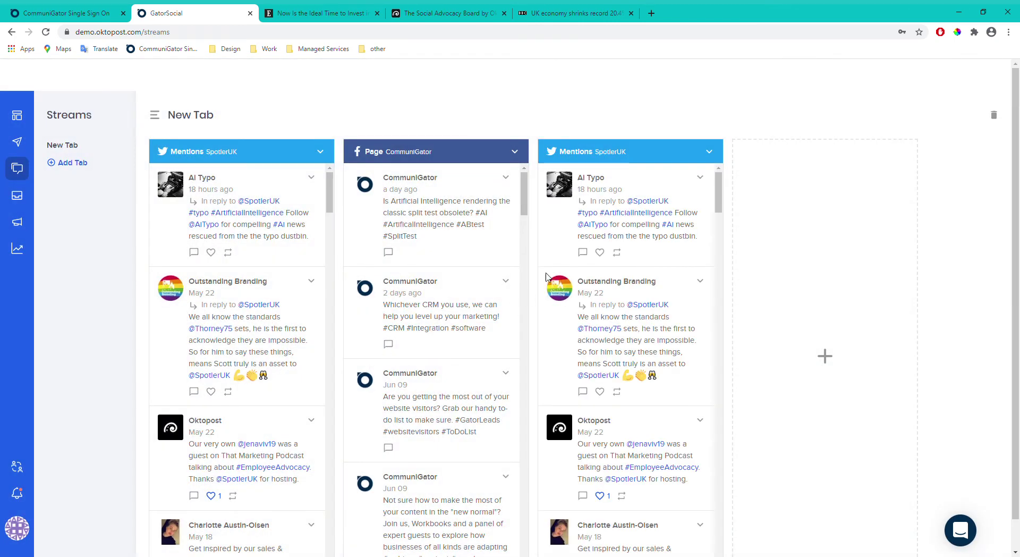
{"action": "scroll", "coordinate": [659, 428], "scroll_direction": "down", "scroll_amount": 4}
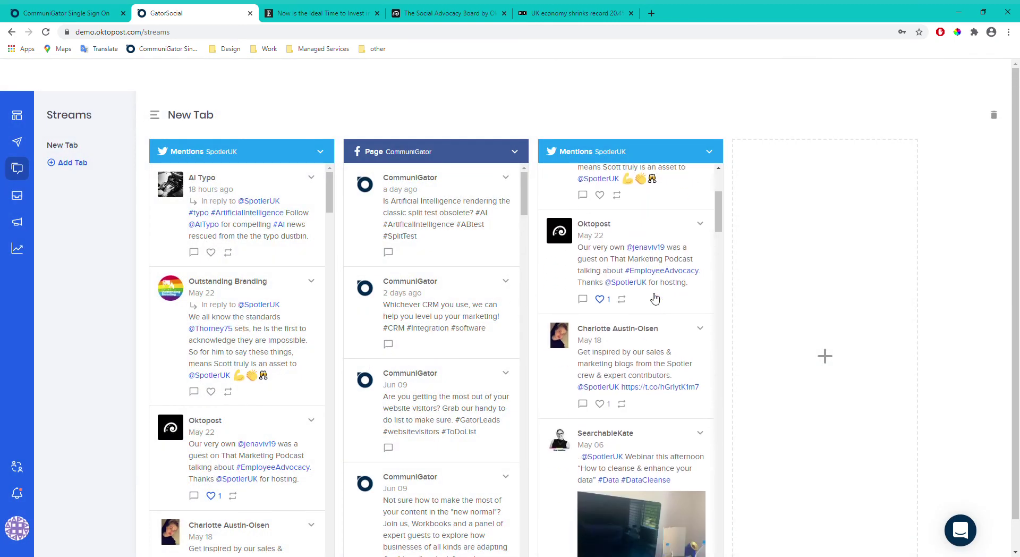
{"action": "scroll", "coordinate": [646, 299], "scroll_direction": "up", "scroll_amount": 4}
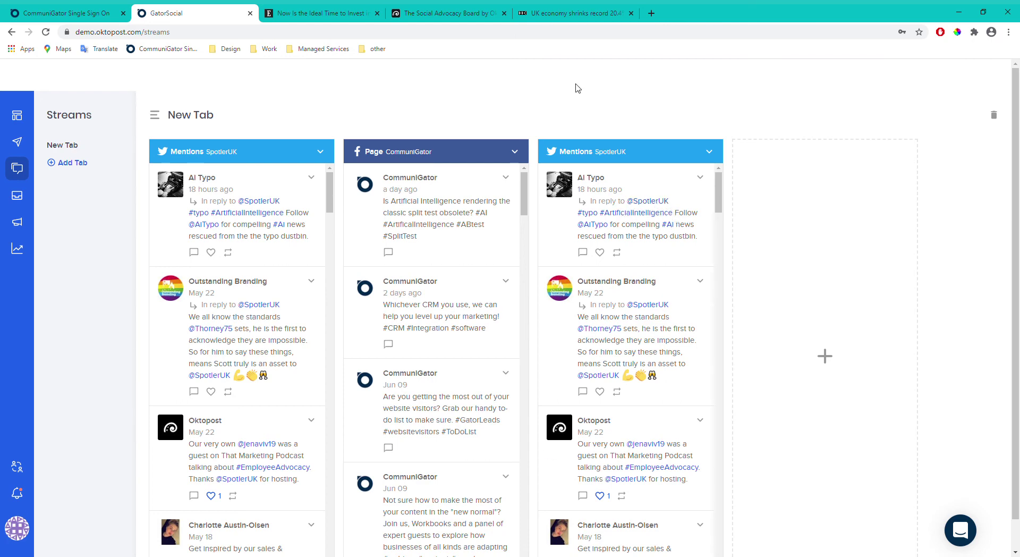
{"action": "scroll", "coordinate": [591, 418], "scroll_direction": "down", "scroll_amount": 1}
{"action": "scroll", "coordinate": [591, 418], "scroll_direction": "up", "scroll_amount": 1}
Add a LinkedIn Page stream for the CommuniGator profile to the same streams tab.
{"action": "left_click", "coordinate": [826, 355]}
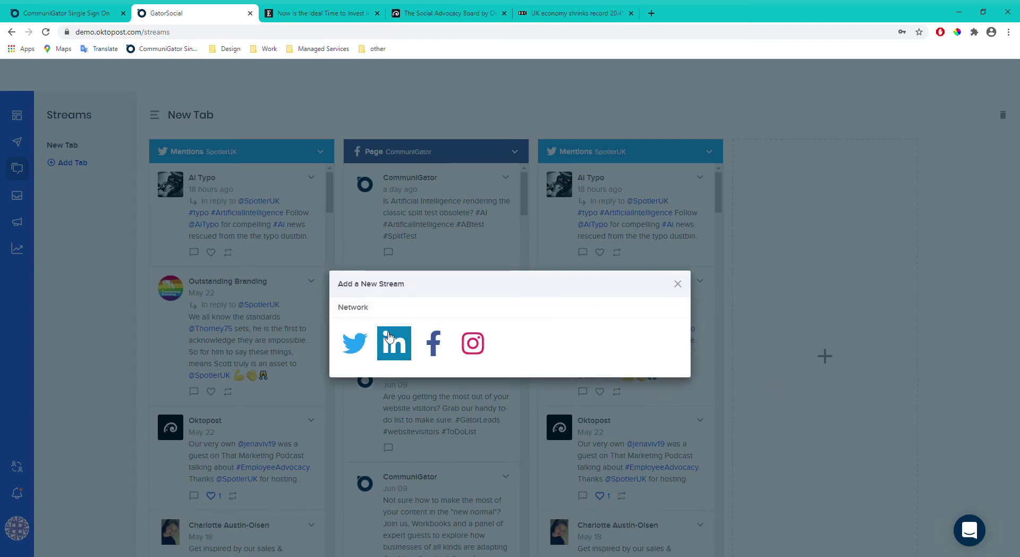
{"action": "left_click", "coordinate": [401, 344]}
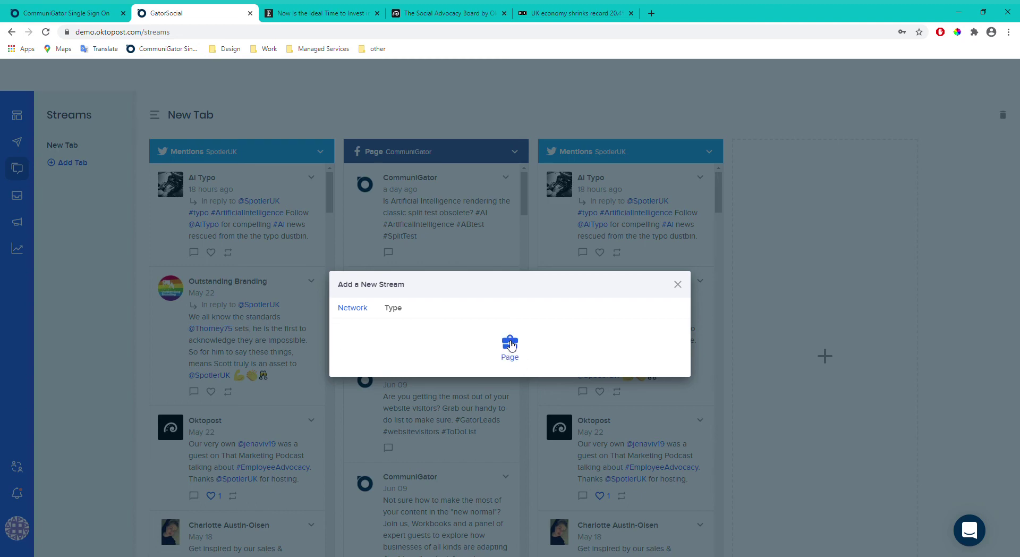
{"action": "left_click", "coordinate": [510, 345]}
{"action": "left_click", "coordinate": [400, 350]}
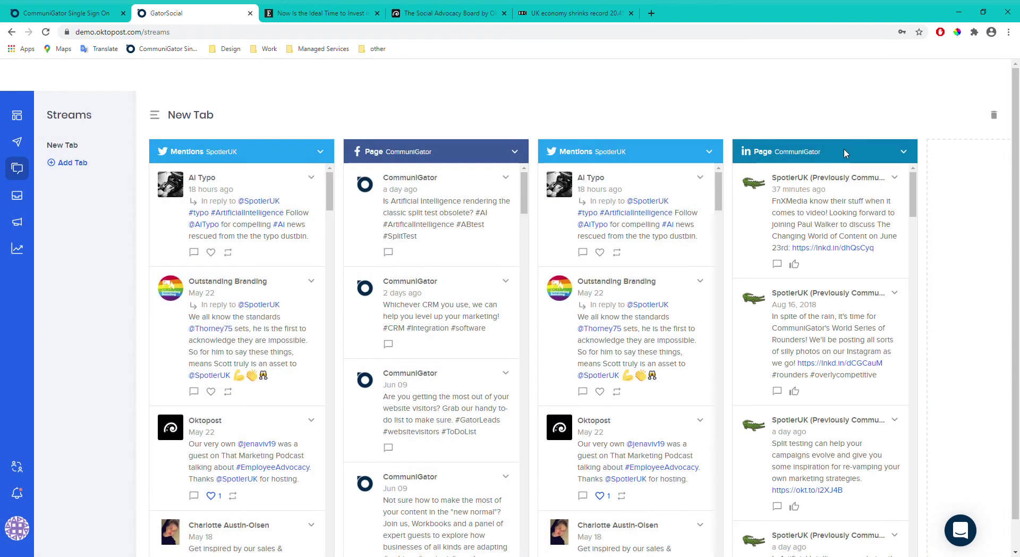
Look through the LinkedIn Page stream and open the reply box on the AI Typo Twitter mention.
{"action": "scroll", "coordinate": [854, 279], "scroll_direction": "down", "scroll_amount": 8}
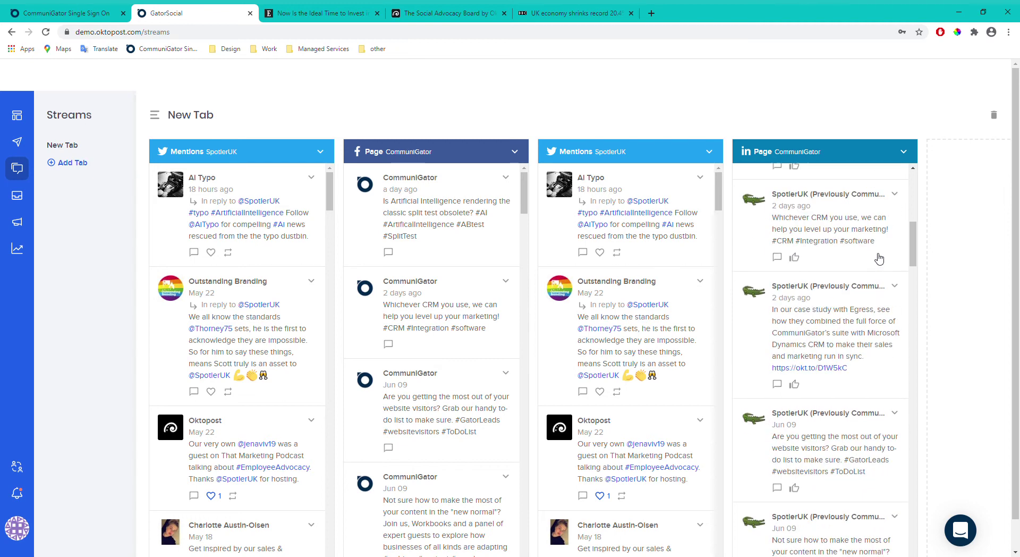
{"action": "scroll", "coordinate": [876, 260], "scroll_direction": "up", "scroll_amount": 8}
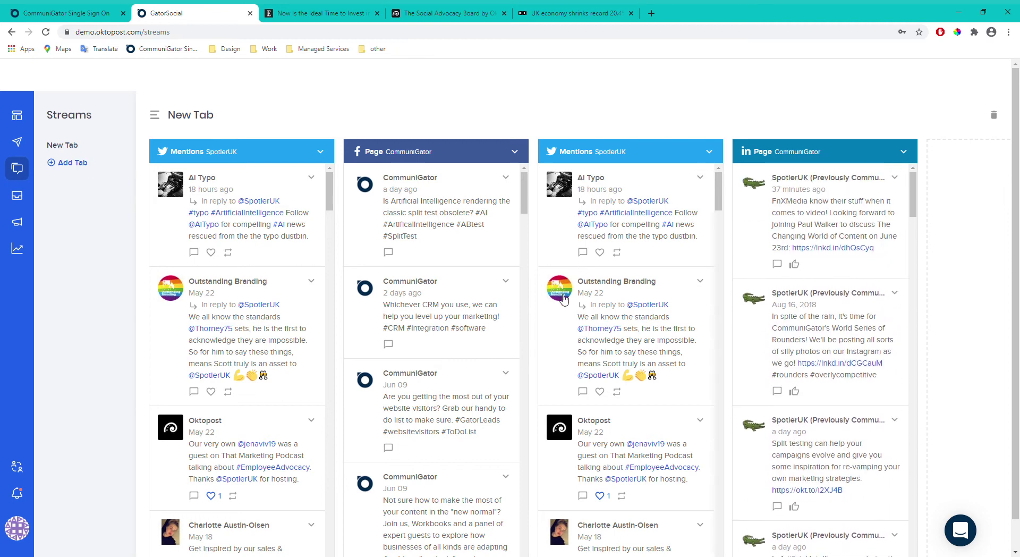
{"action": "left_click", "coordinate": [195, 253]}
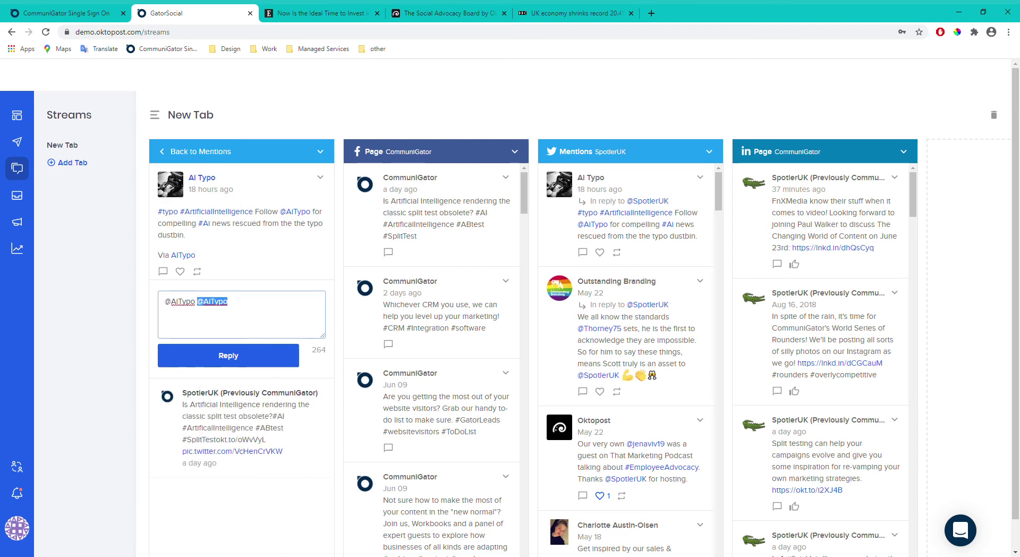
{"action": "left_click", "coordinate": [257, 304]}
{"action": "left_click", "coordinate": [320, 177]}
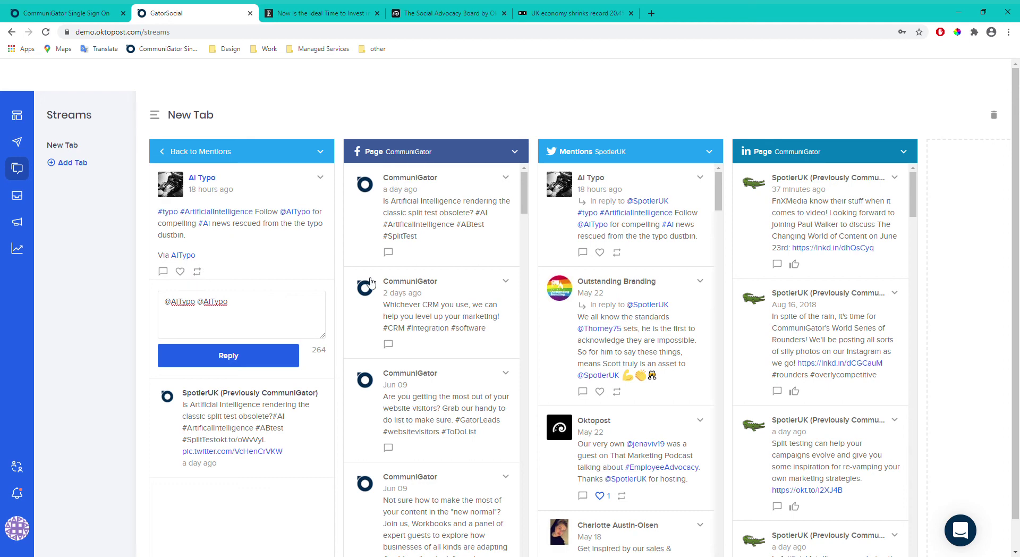
Open the reply box on CommuniGator's Facebook post about split tests and look at the post's link and assign options.
{"action": "left_click", "coordinate": [388, 253]}
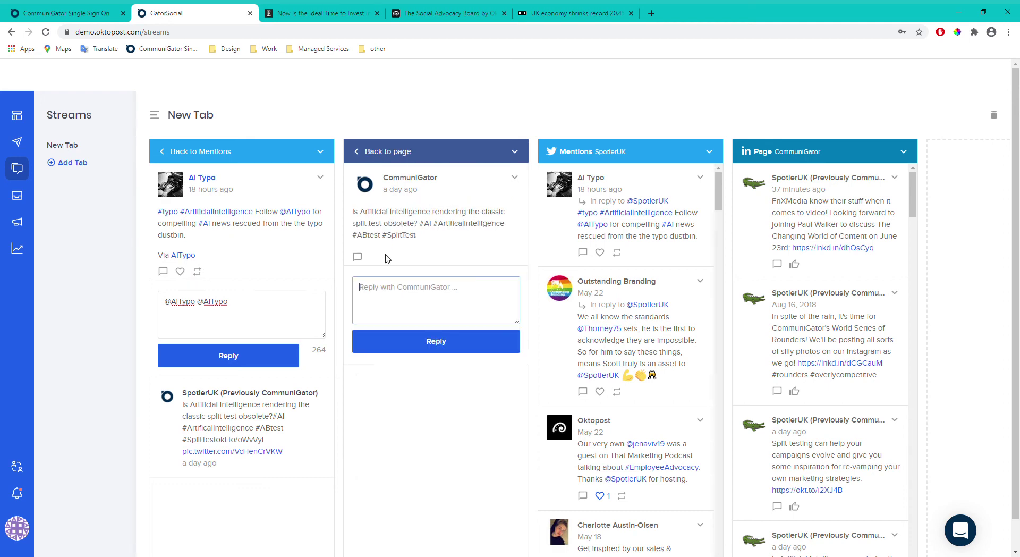
{"action": "left_click", "coordinate": [515, 177]}
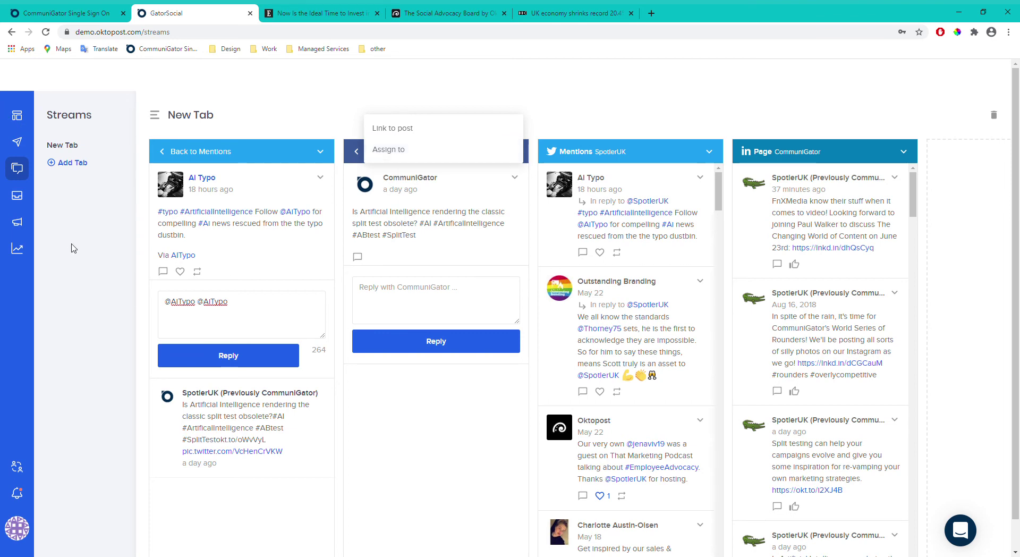
{"action": "left_click", "coordinate": [84, 215]}
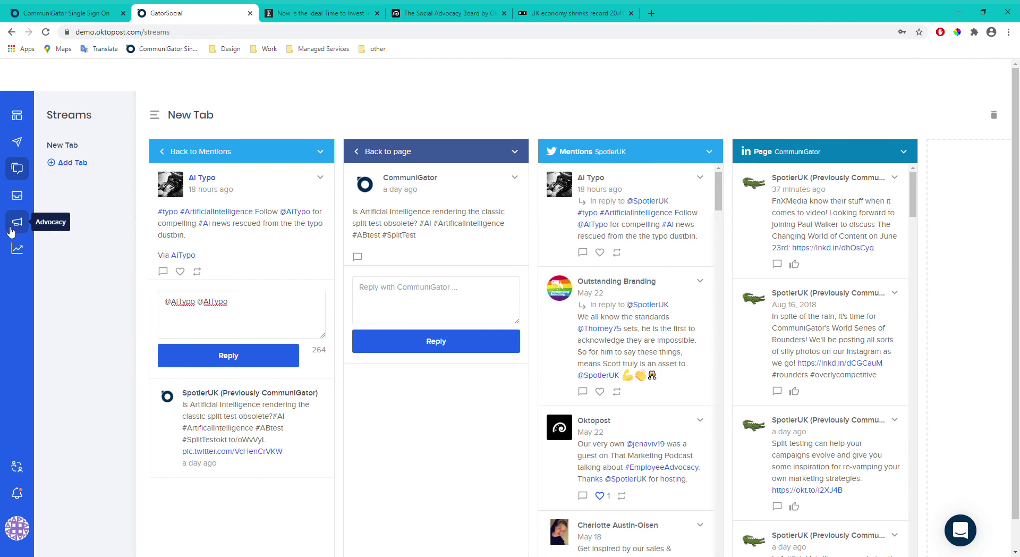
Open the Inbox, look through its conversations and open Oktopost's Twitter mention.
{"action": "left_click", "coordinate": [19, 196]}
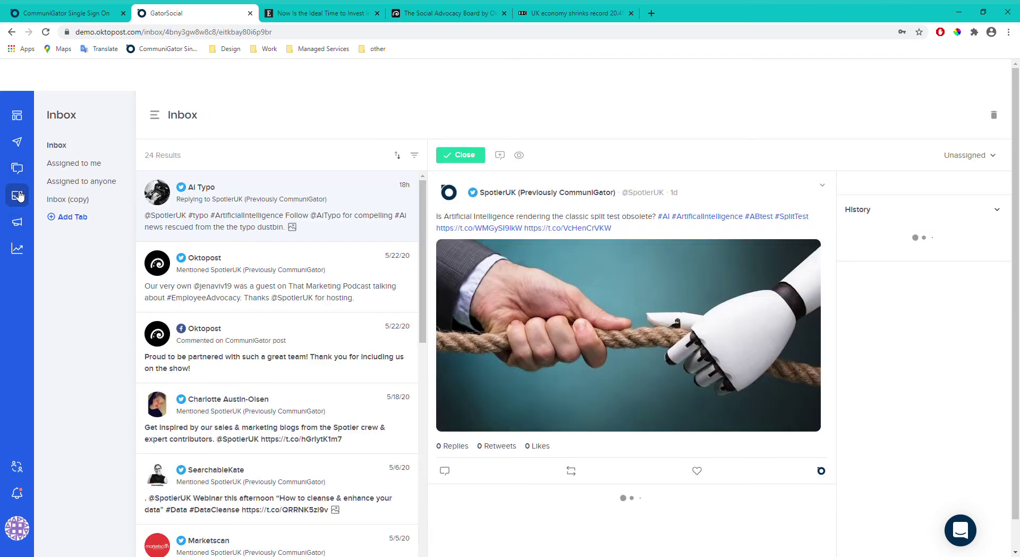
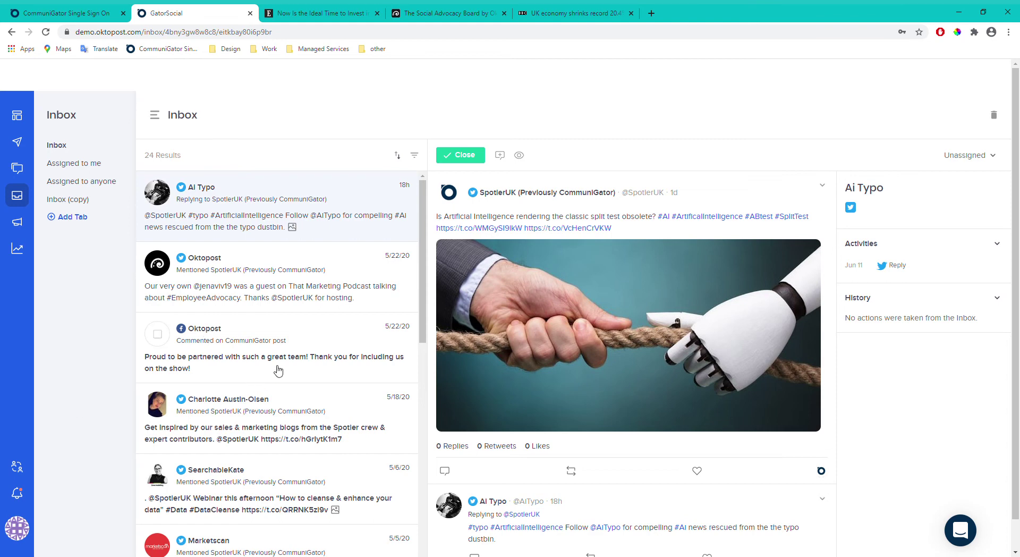
{"action": "scroll", "coordinate": [276, 306], "scroll_direction": "down", "scroll_amount": 1}
{"action": "scroll", "coordinate": [276, 305], "scroll_direction": "down", "scroll_amount": 5}
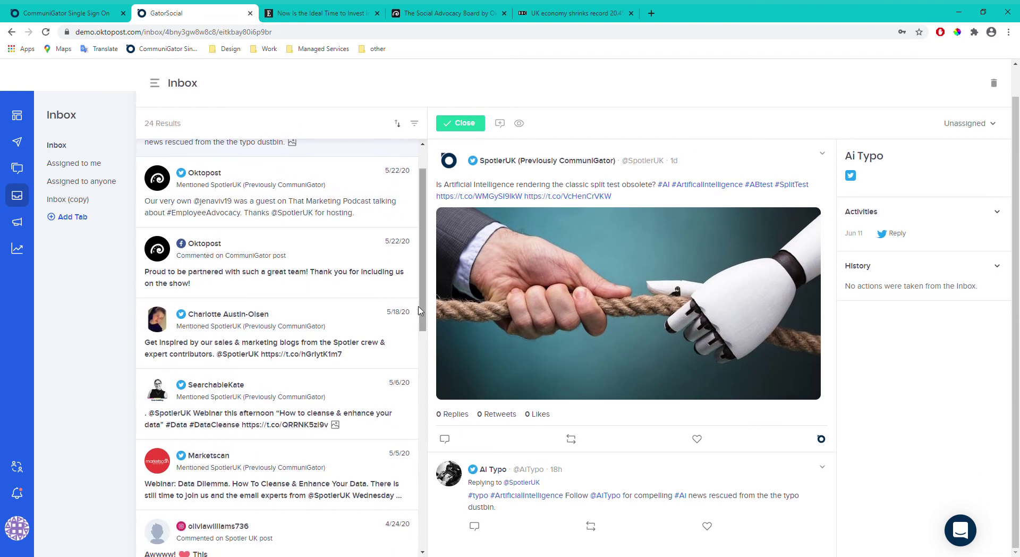
{"action": "scroll", "coordinate": [284, 270], "scroll_direction": "up", "scroll_amount": 5}
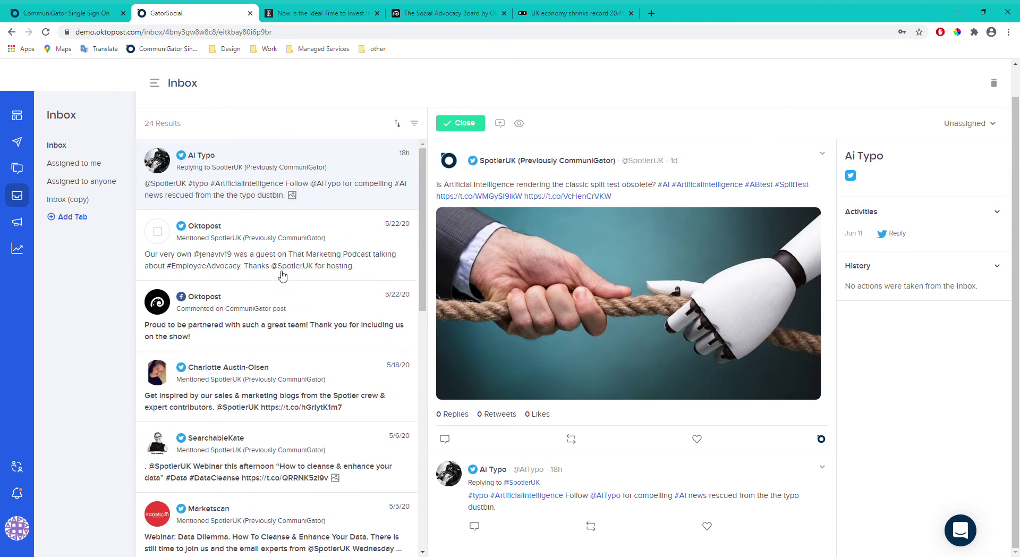
{"action": "left_click", "coordinate": [313, 233]}
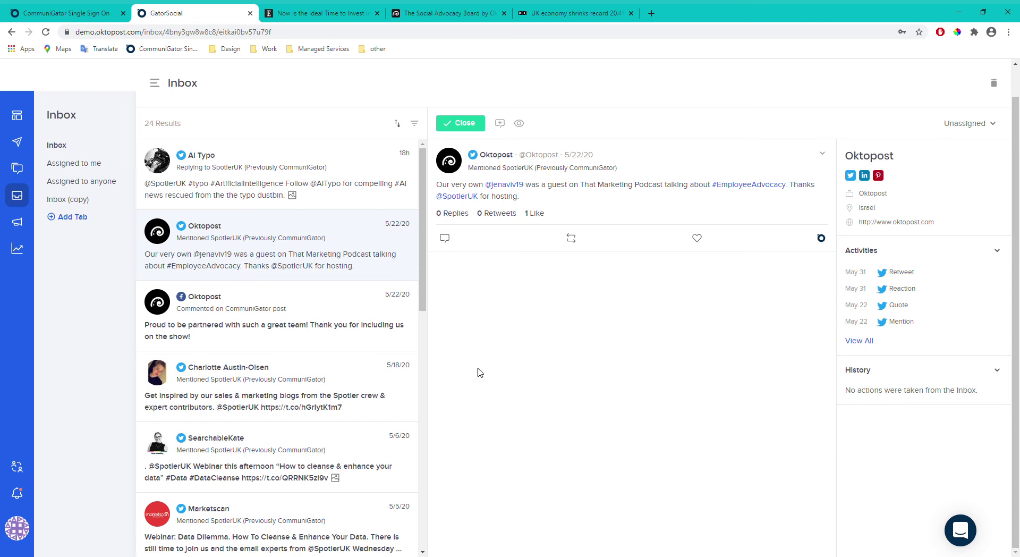
Look at the inbox filters and at the bulk actions for the AI Typo conversation without applying any of them.
{"action": "left_click", "coordinate": [415, 125]}
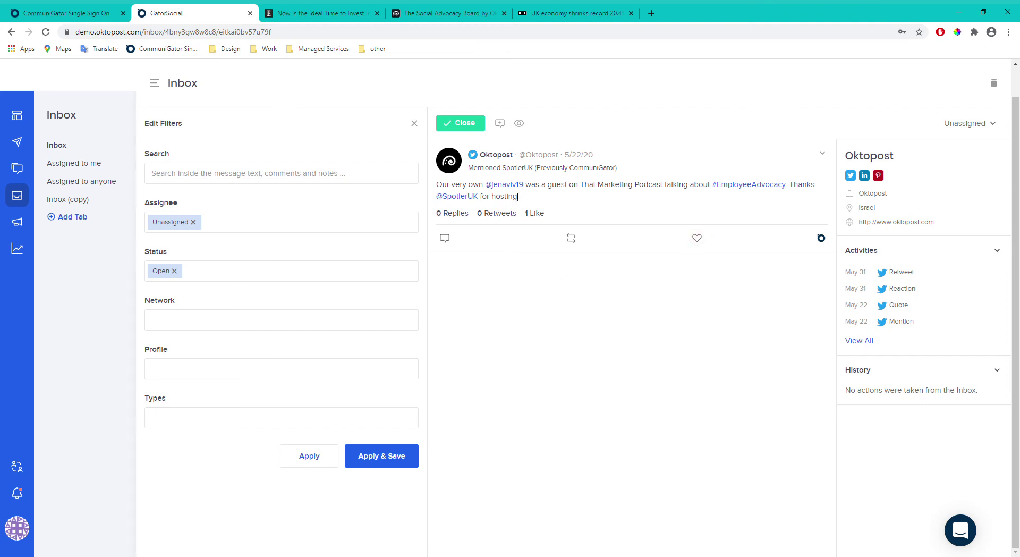
{"action": "left_click", "coordinate": [414, 123]}
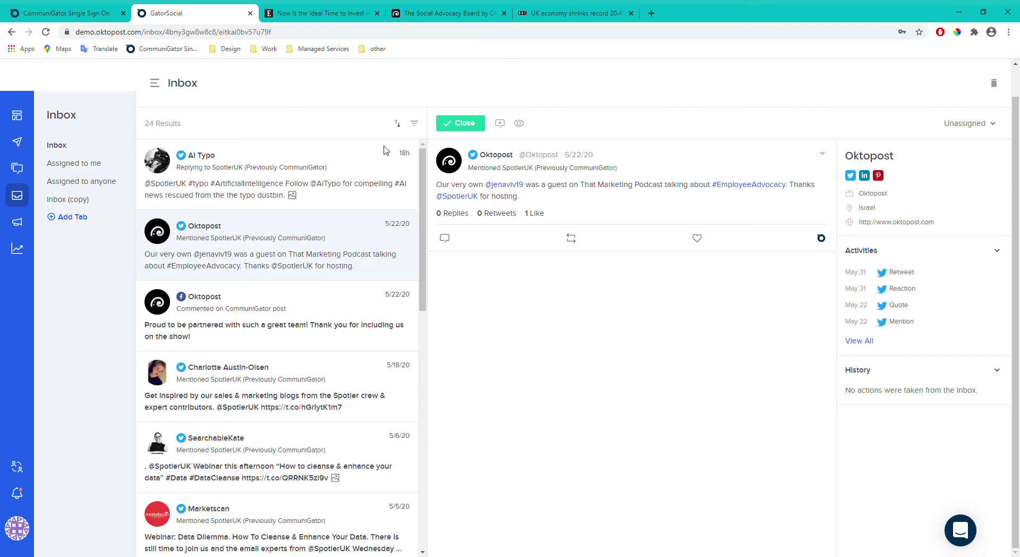
{"action": "left_click", "coordinate": [347, 158]}
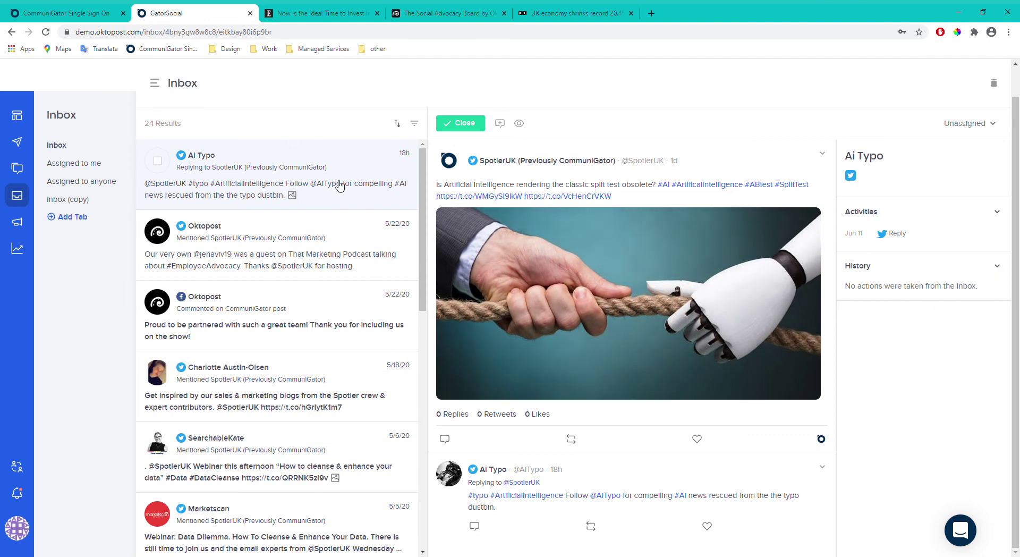
{"action": "left_click", "coordinate": [157, 160]}
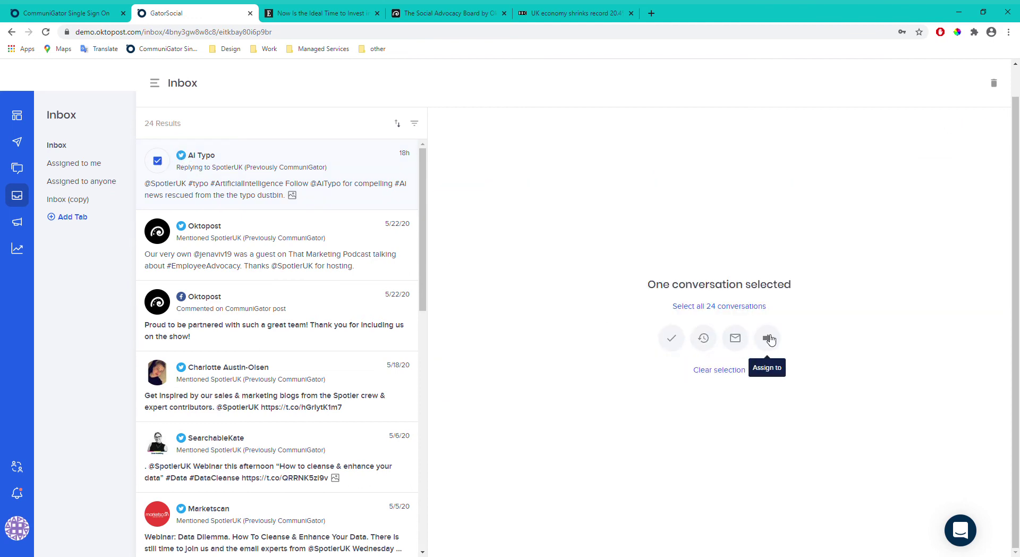
{"action": "left_click", "coordinate": [159, 162]}
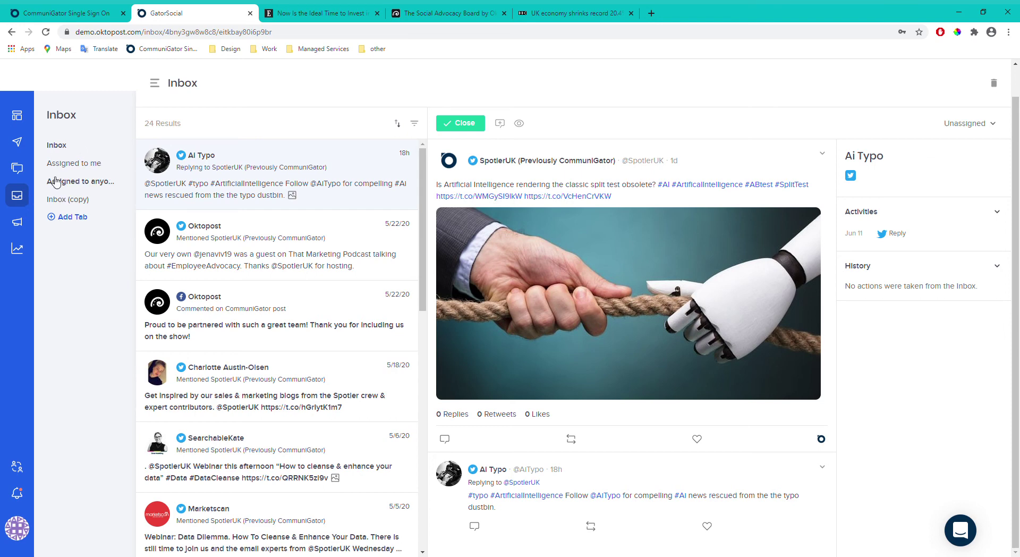
Open the CommuniGator Employees Board in the Advocacy section.
{"action": "left_click", "coordinate": [25, 225]}
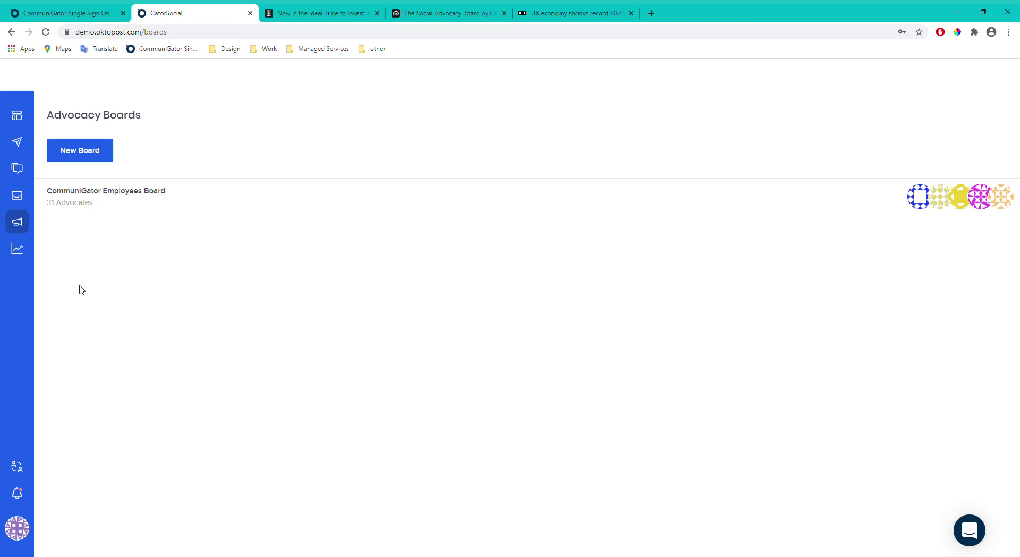
{"action": "left_click", "coordinate": [142, 200]}
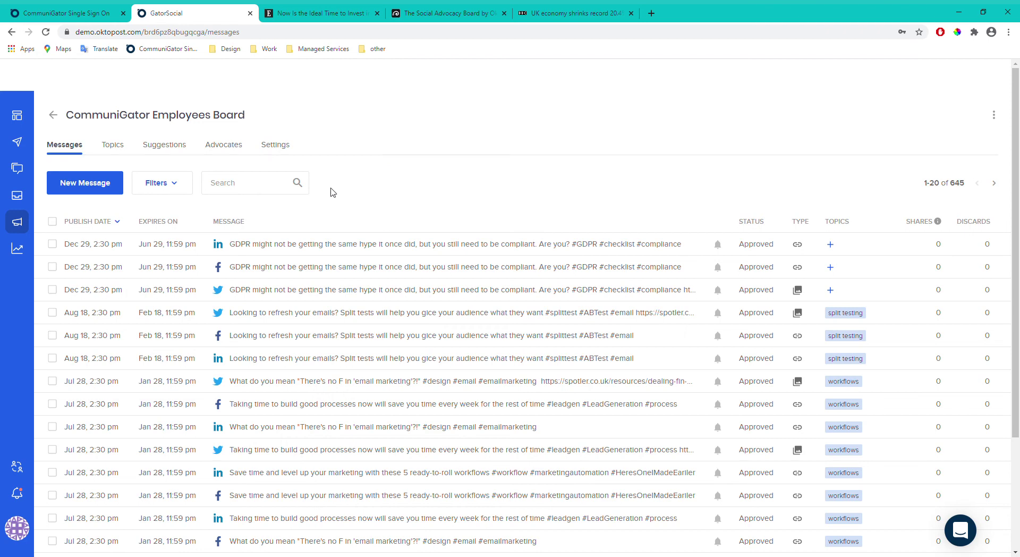
Start a new Facebook message for the advocacy board and set its topics to blog and Email Marketing.
{"action": "left_click", "coordinate": [70, 187]}
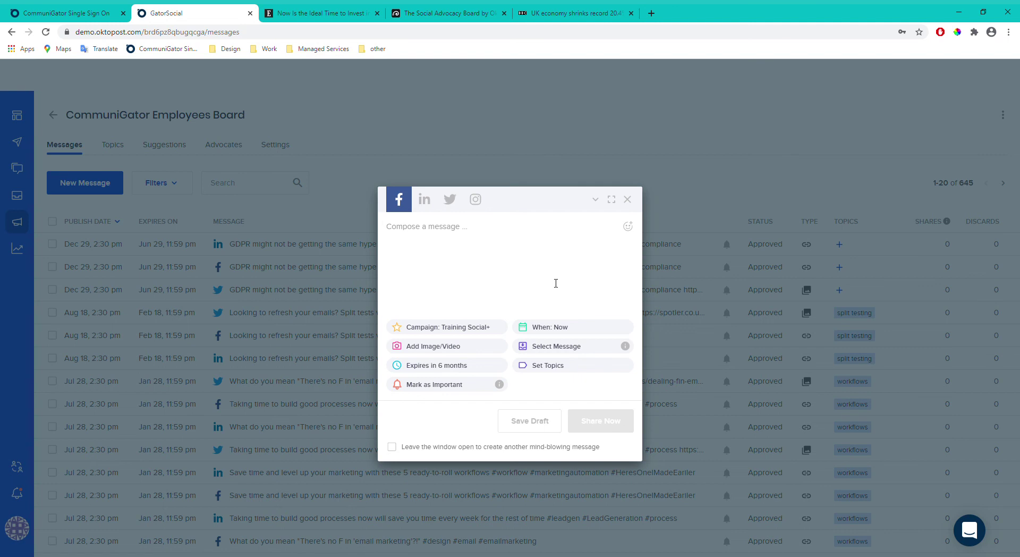
{"action": "left_click", "coordinate": [569, 371]}
{"action": "left_click", "coordinate": [394, 311]}
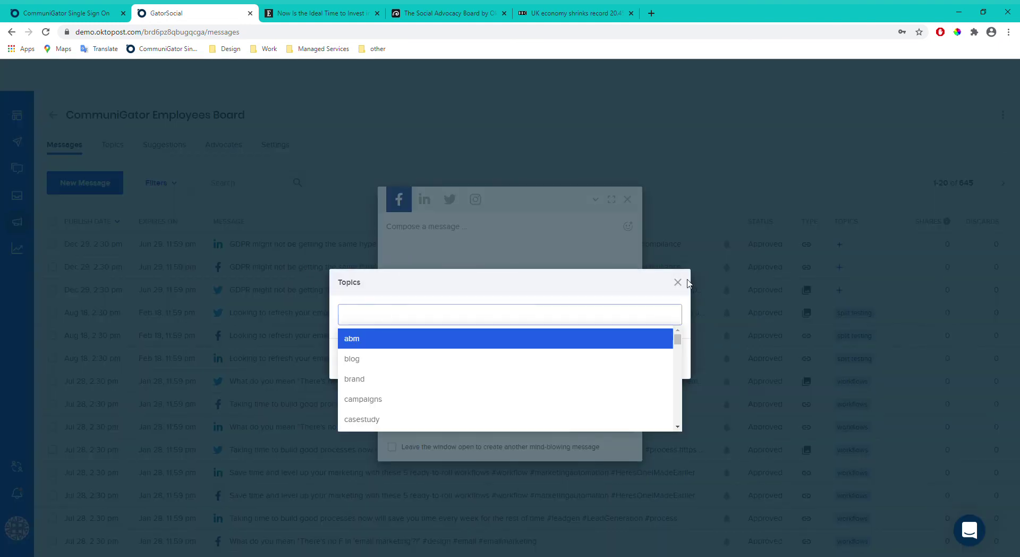
{"action": "left_click", "coordinate": [374, 364]}
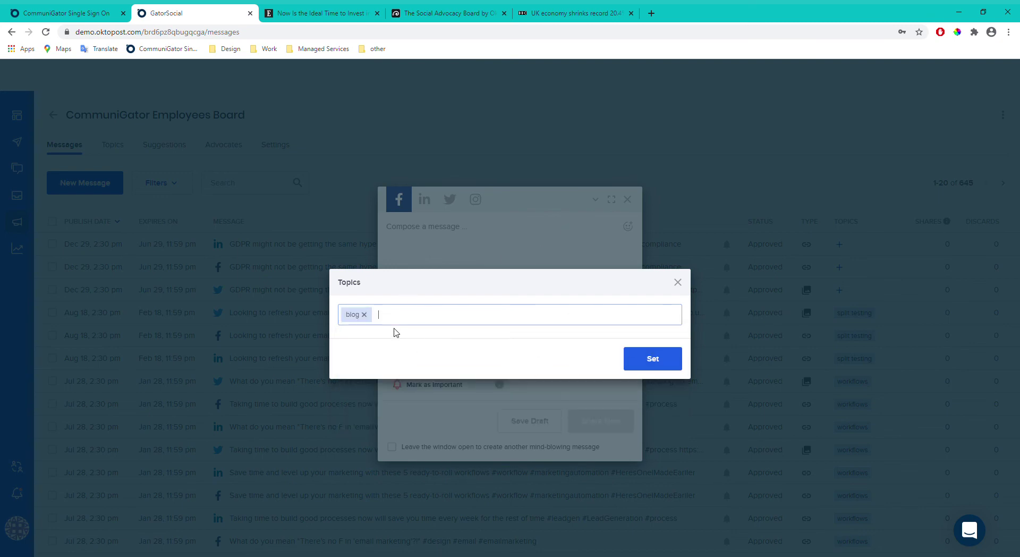
{"action": "type", "text": "marketing"}
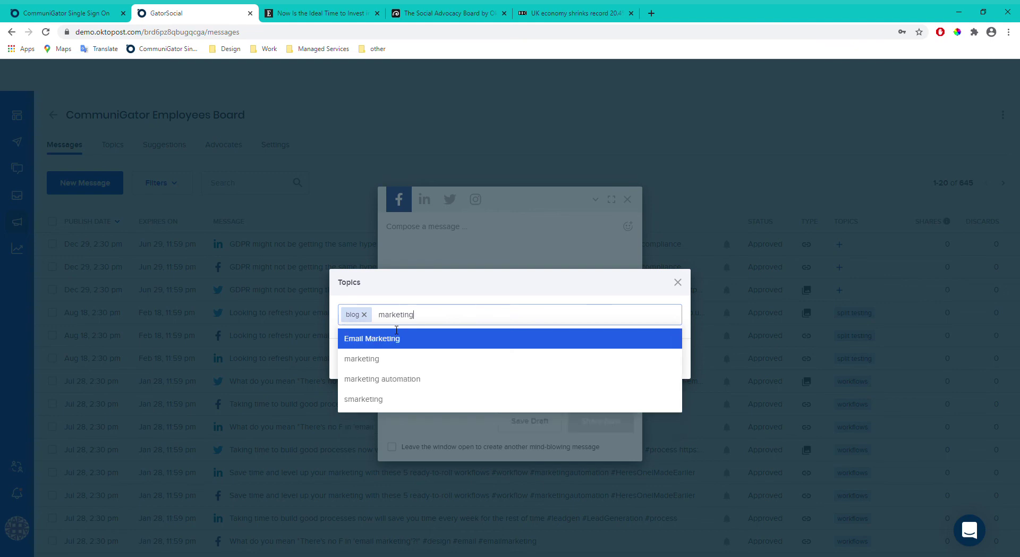
{"action": "left_click", "coordinate": [387, 340]}
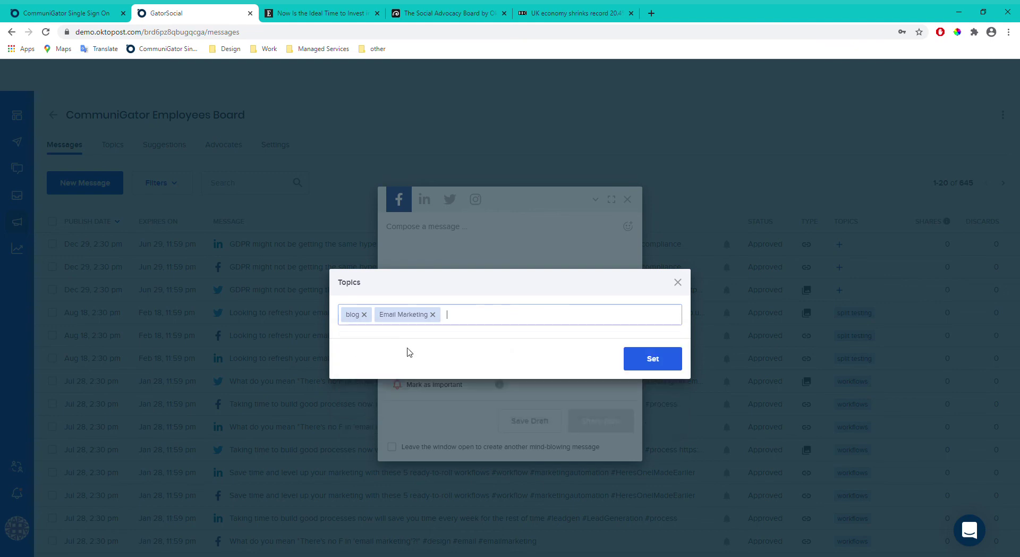
{"action": "left_click", "coordinate": [655, 358]}
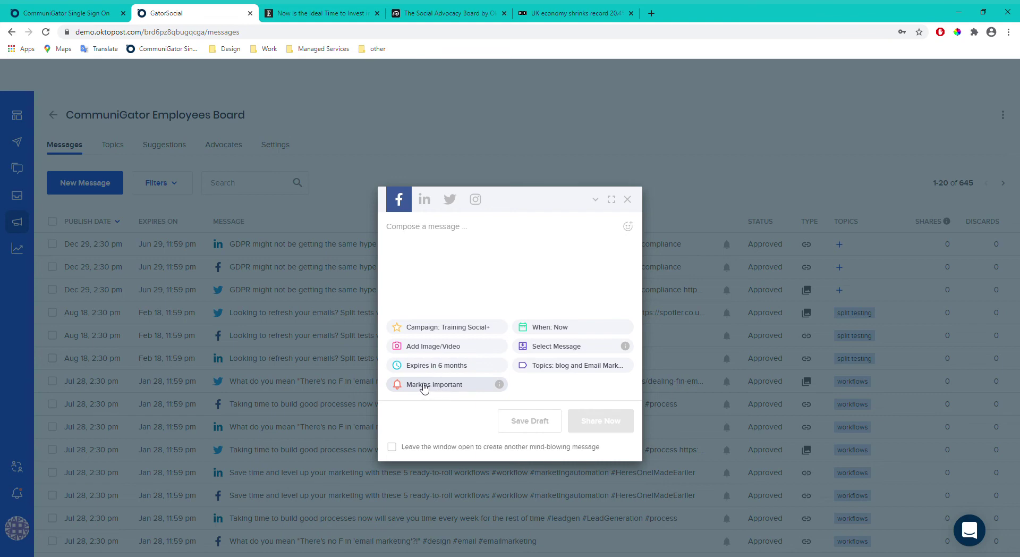
Try a one-week expiration for the board message, dismiss the date settings and close the message without saving.
{"action": "left_click", "coordinate": [452, 371]}
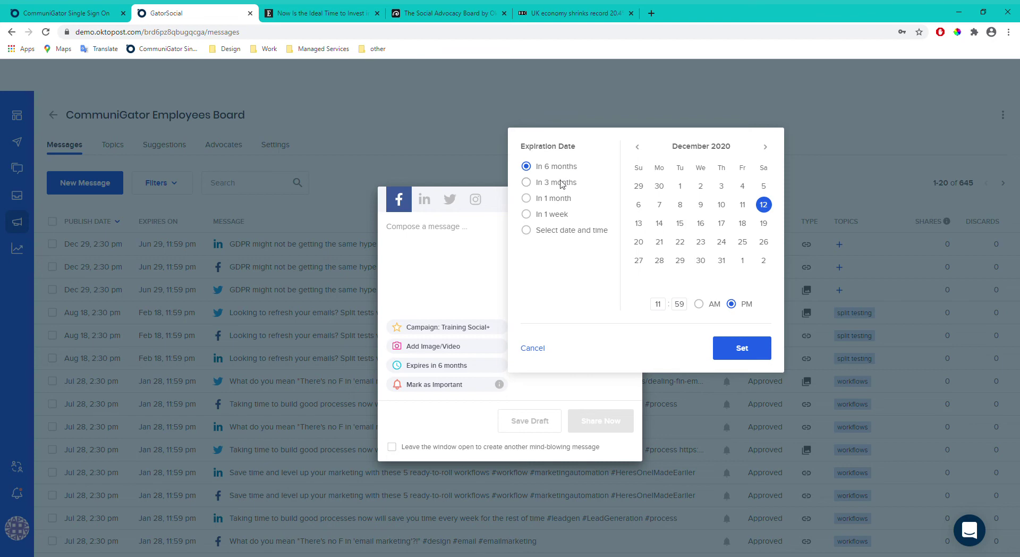
{"action": "left_click", "coordinate": [554, 215]}
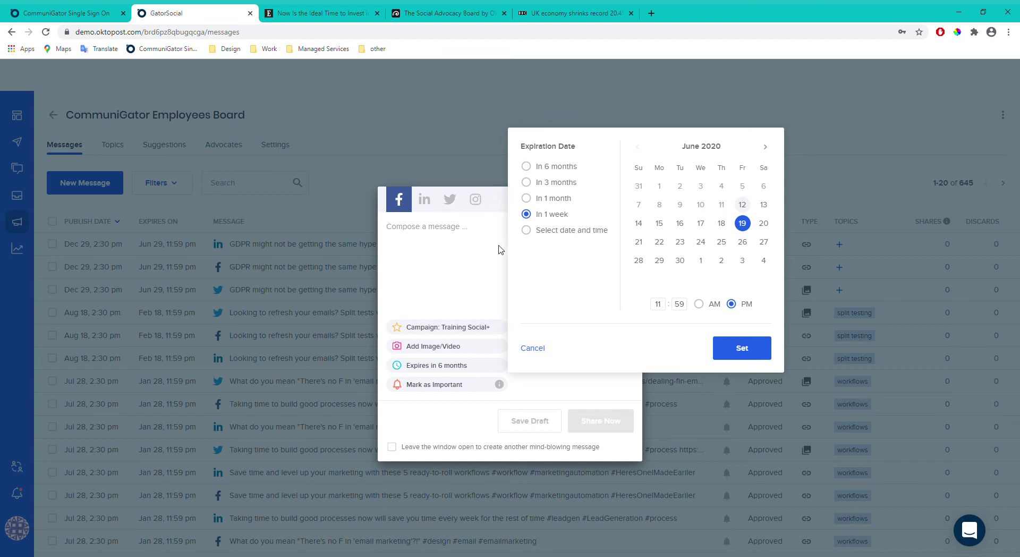
{"action": "left_click", "coordinate": [460, 267]}
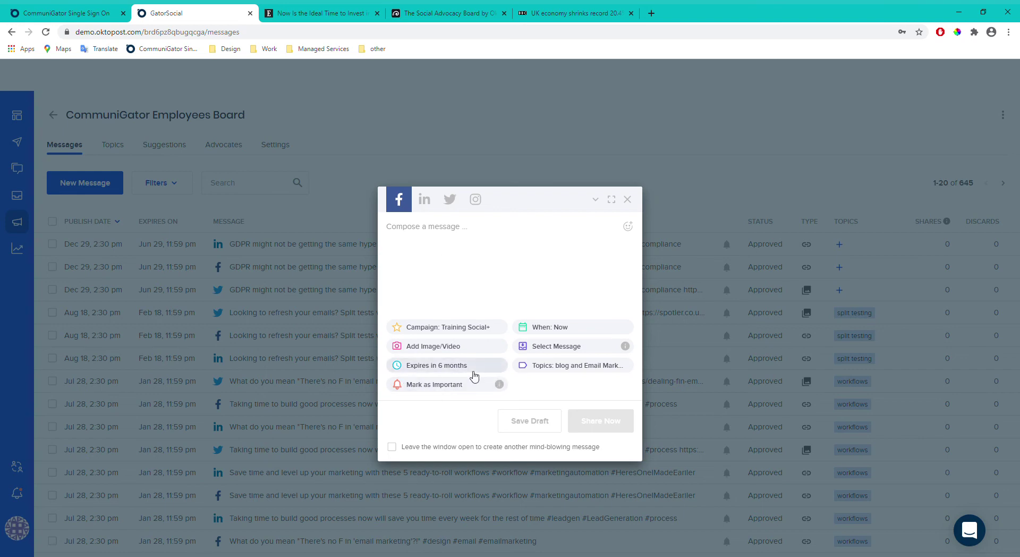
{"action": "left_click", "coordinate": [628, 200]}
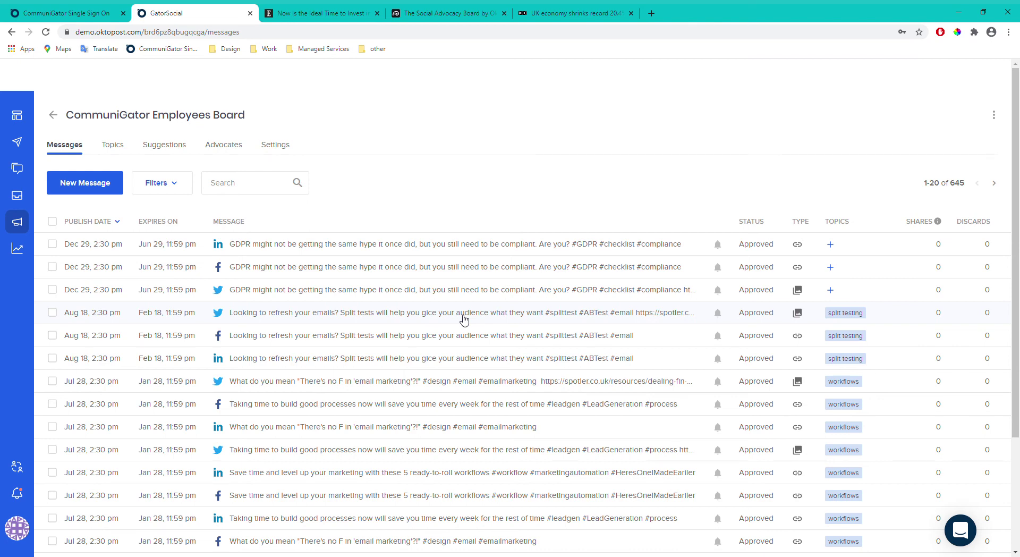
Look through the topics of the CommuniGator Employees Board with their usage and subscribers.
{"action": "left_click", "coordinate": [120, 150]}
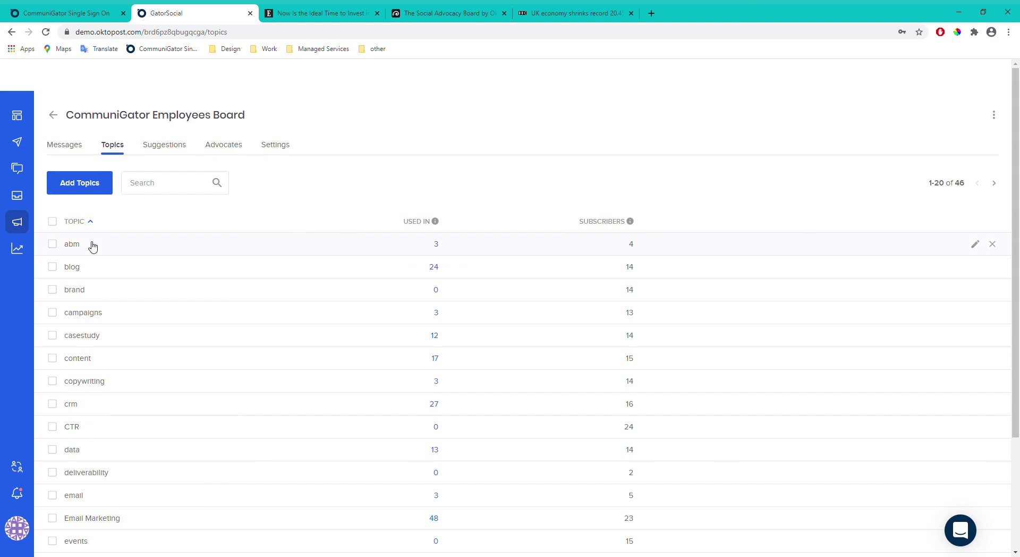
{"action": "scroll", "coordinate": [159, 276], "scroll_direction": "down", "scroll_amount": 3}
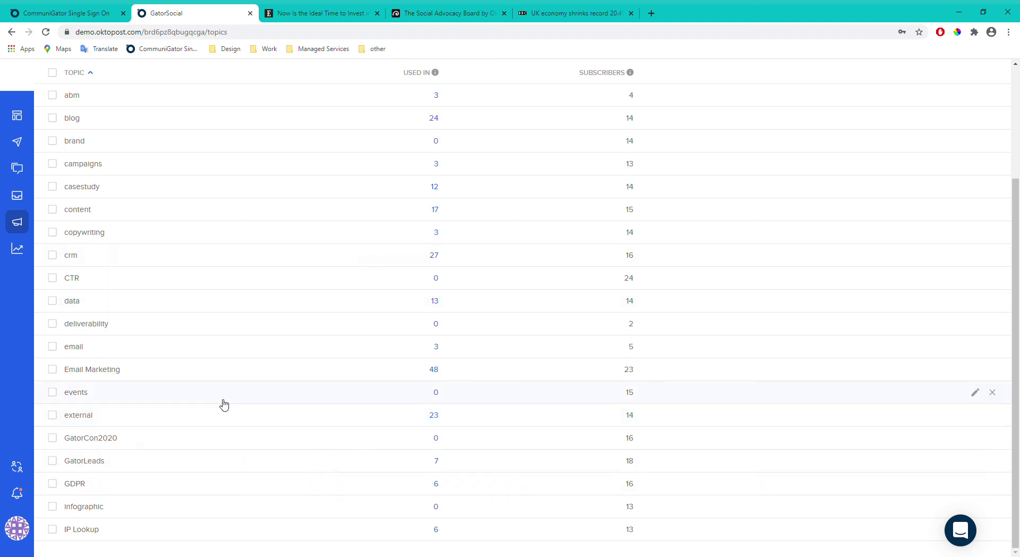
{"action": "scroll", "coordinate": [248, 364], "scroll_direction": "up", "scroll_amount": 3}
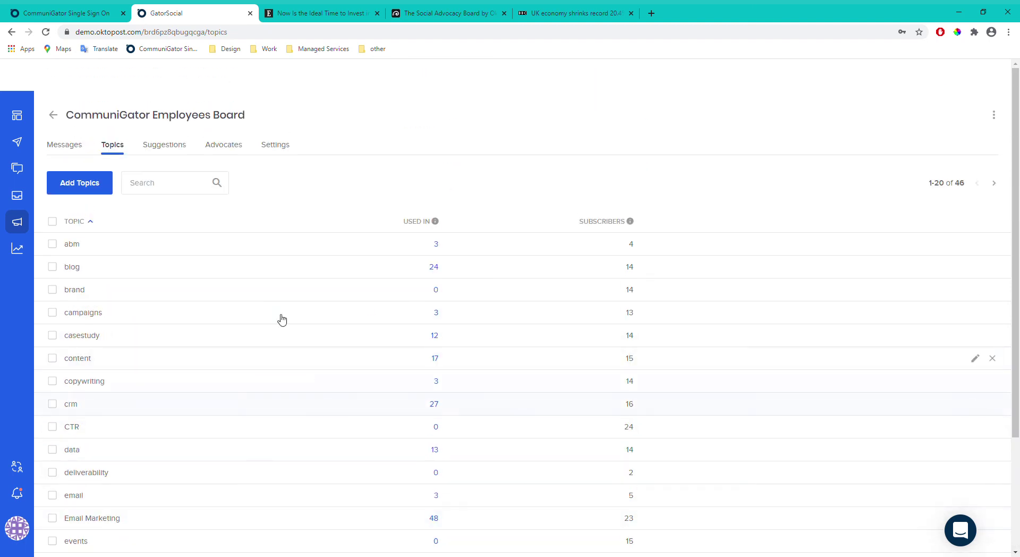
{"action": "scroll", "coordinate": [227, 257], "scroll_direction": "down", "scroll_amount": 3}
{"action": "scroll", "coordinate": [234, 248], "scroll_direction": "up", "scroll_amount": 3}
Look through the board's content suggestions and open its list of advocates.
{"action": "left_click", "coordinate": [167, 153]}
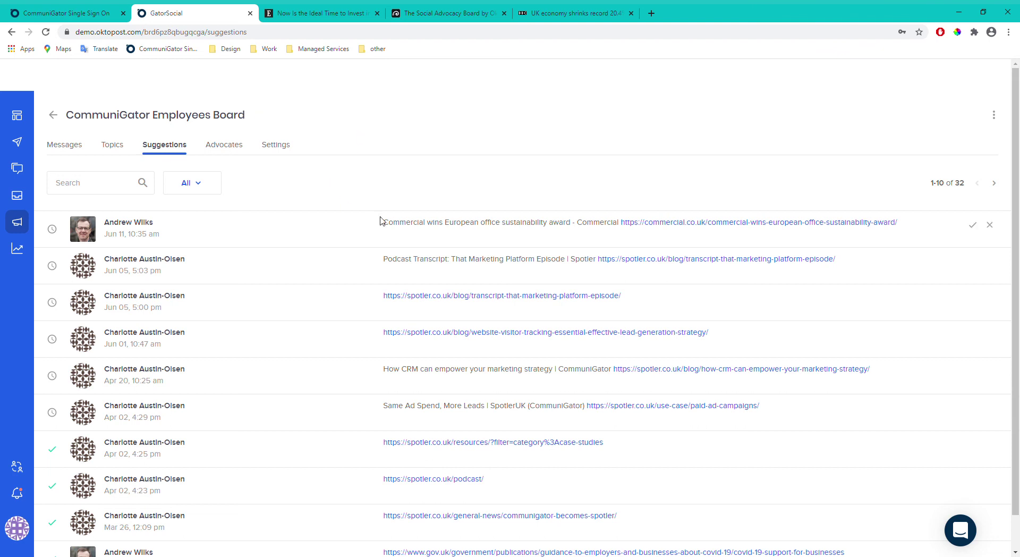
{"action": "scroll", "coordinate": [383, 221], "scroll_direction": "down", "scroll_amount": 1}
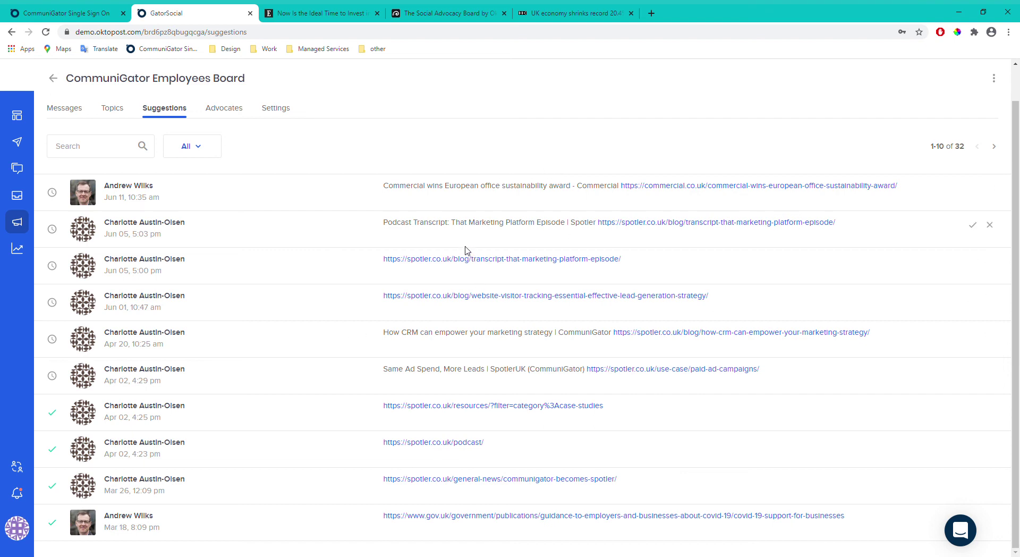
{"action": "left_click", "coordinate": [239, 111]}
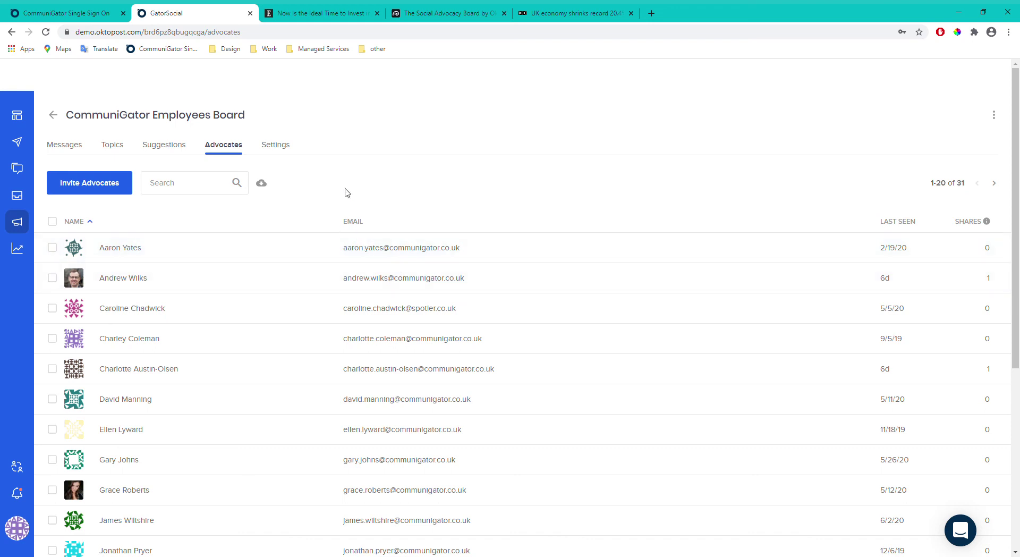
Open the board's general settings, try a default post expiration of 3 months and set it back to 6 months.
{"action": "left_click", "coordinate": [282, 154]}
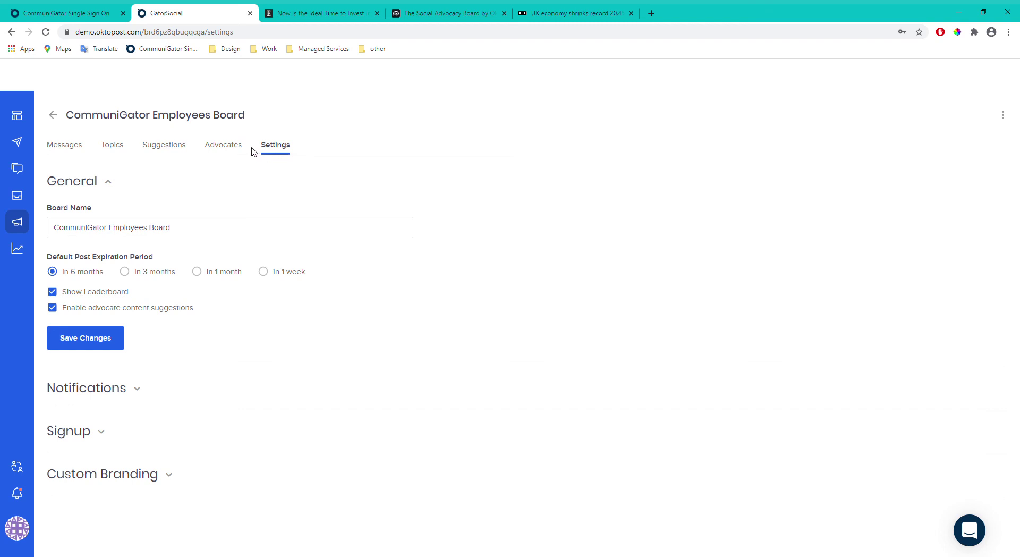
{"action": "left_click", "coordinate": [222, 230]}
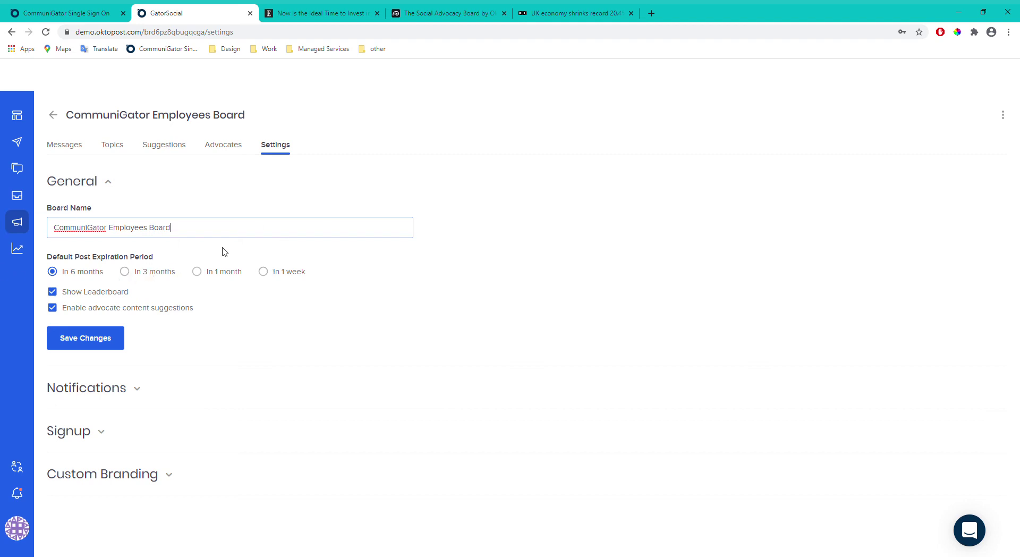
{"action": "left_click", "coordinate": [151, 272]}
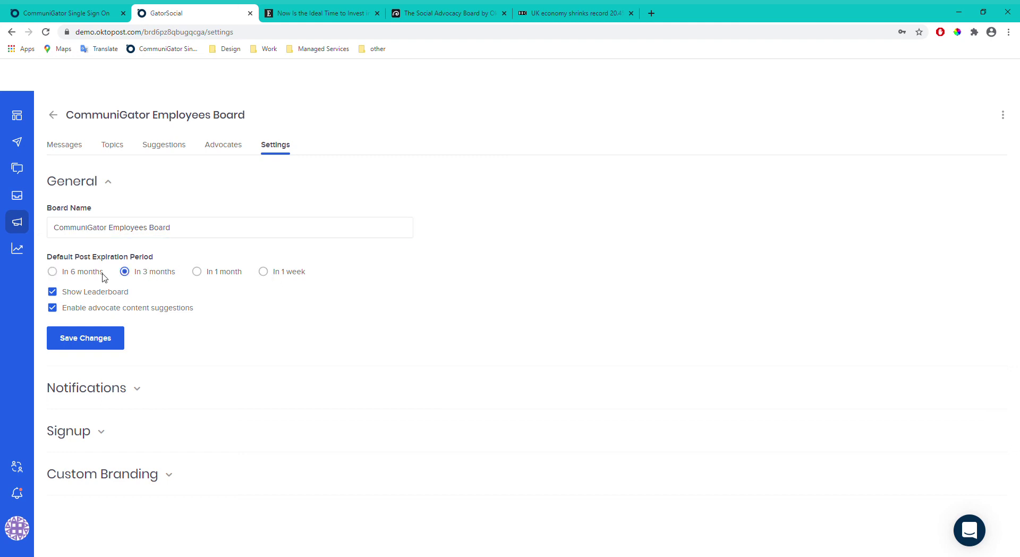
{"action": "left_click", "coordinate": [52, 271]}
Look through the board's Notifications, Signup and Custom Branding settings.
{"action": "left_click", "coordinate": [133, 390]}
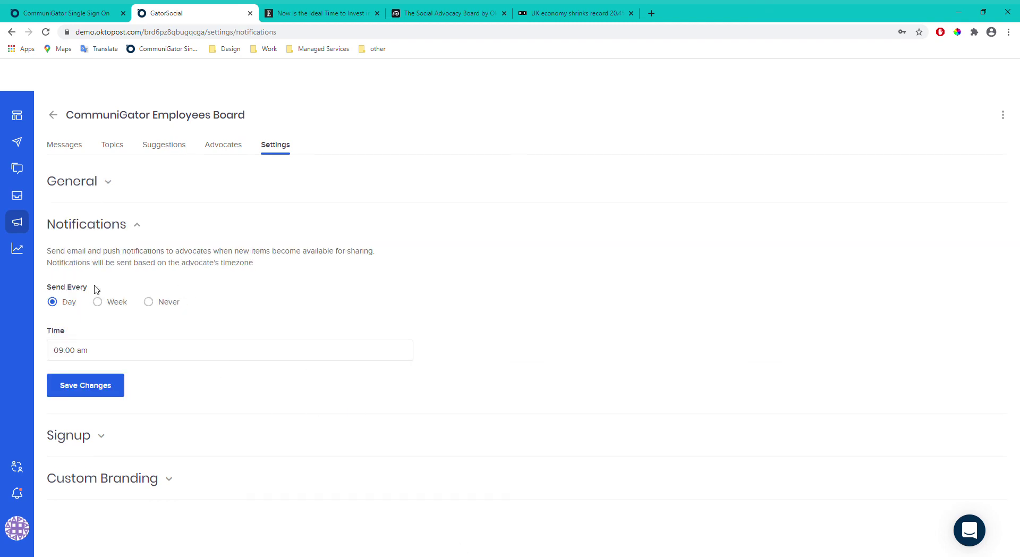
{"action": "left_click", "coordinate": [88, 436]}
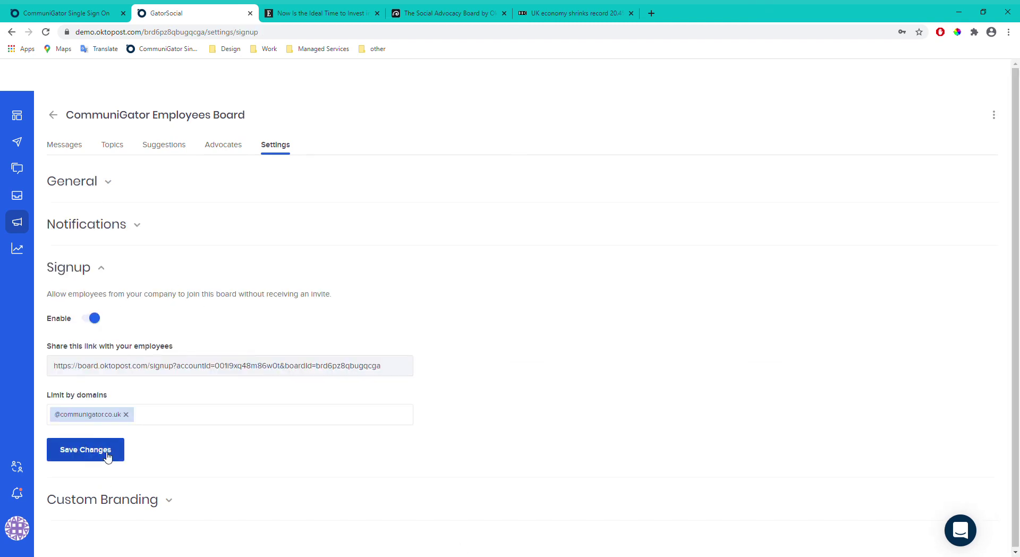
{"action": "left_click", "coordinate": [115, 499]}
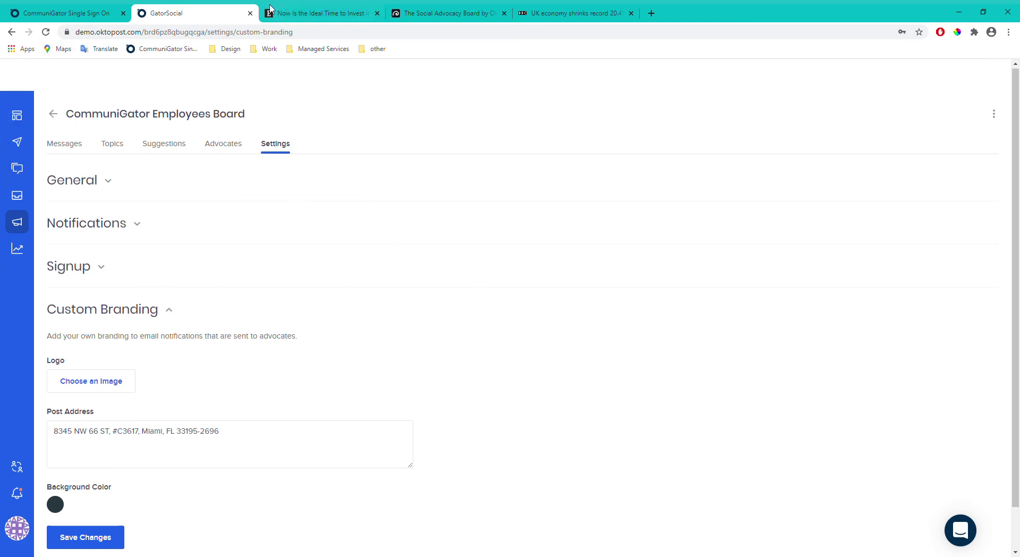
Switch to the employee-facing Social Advocacy Board and browse the posts available for sharing.
{"action": "left_click", "coordinate": [448, 12]}
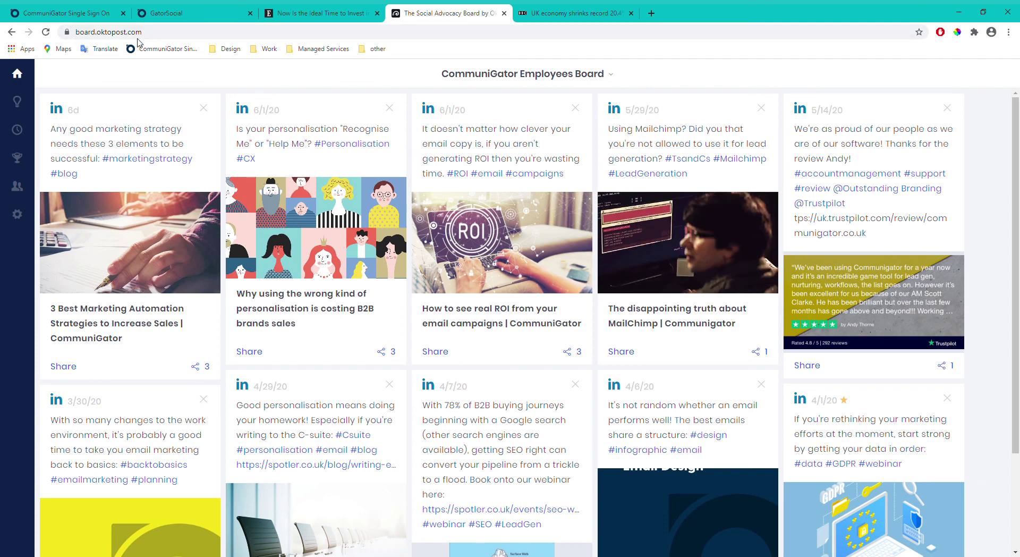
{"action": "scroll", "coordinate": [391, 192], "scroll_direction": "down", "scroll_amount": 2}
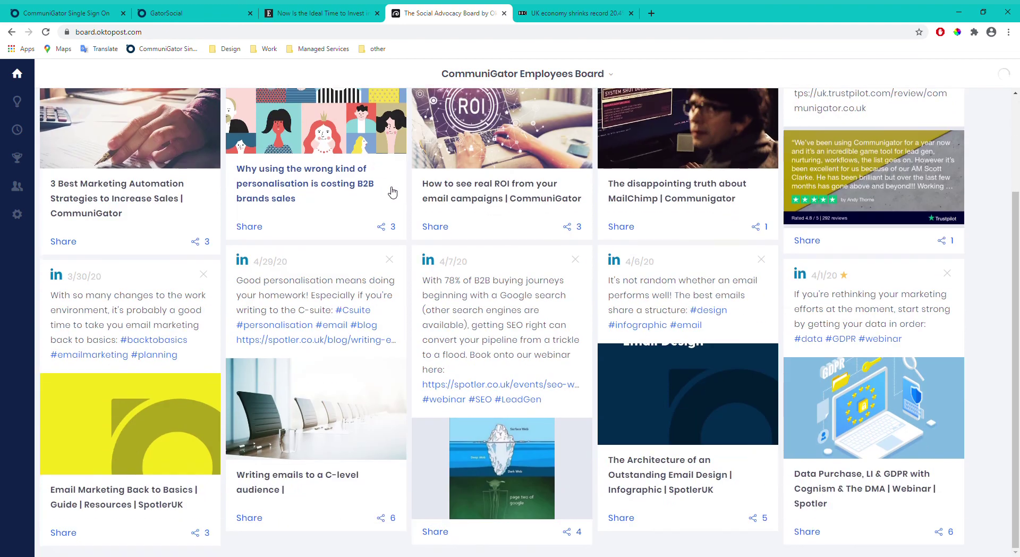
{"action": "scroll", "coordinate": [416, 198], "scroll_direction": "up", "scroll_amount": 2}
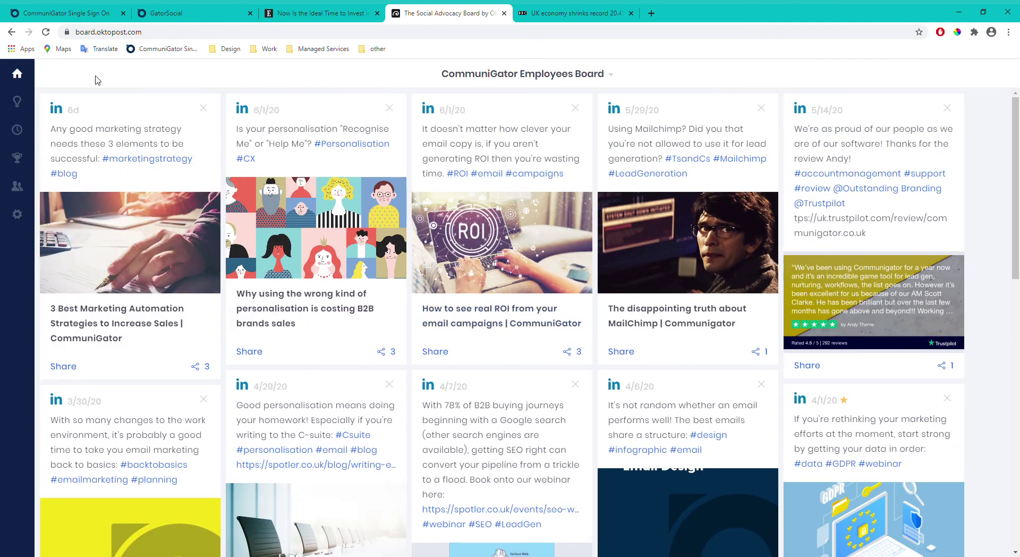
Preview the LinkedIn share of the "3 Best Marketing Automation Strategies to Increase Sales" post and close it without sharing.
{"action": "left_click", "coordinate": [60, 366]}
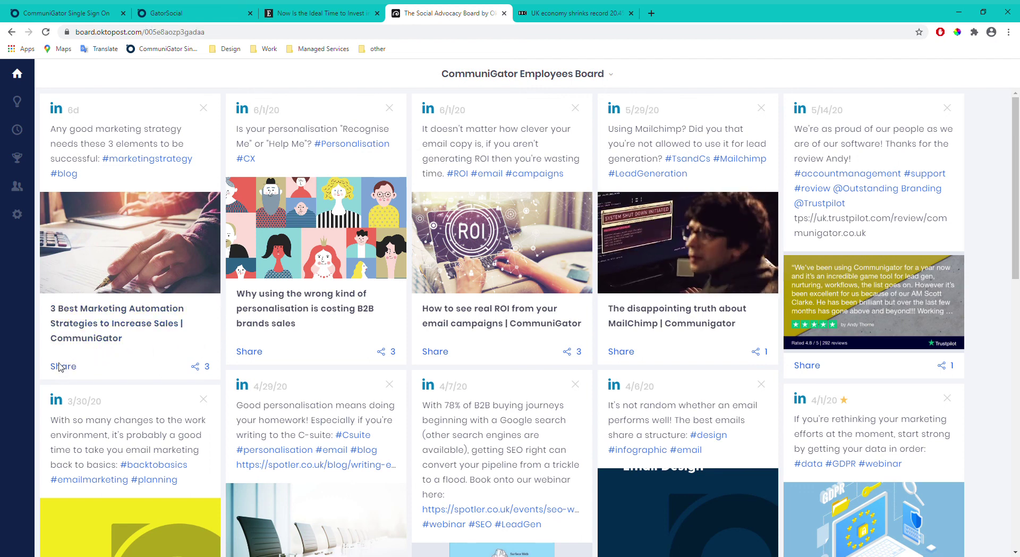
{"action": "scroll", "coordinate": [486, 404], "scroll_direction": "down", "scroll_amount": 3}
{"action": "scroll", "coordinate": [370, 199], "scroll_direction": "up", "scroll_amount": 3}
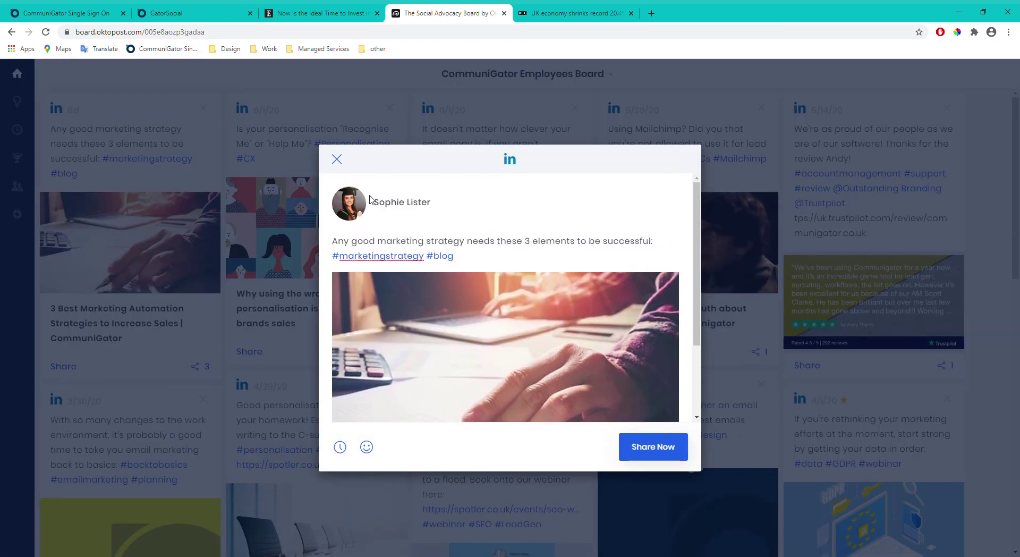
{"action": "scroll", "coordinate": [492, 248], "scroll_direction": "down", "scroll_amount": 3}
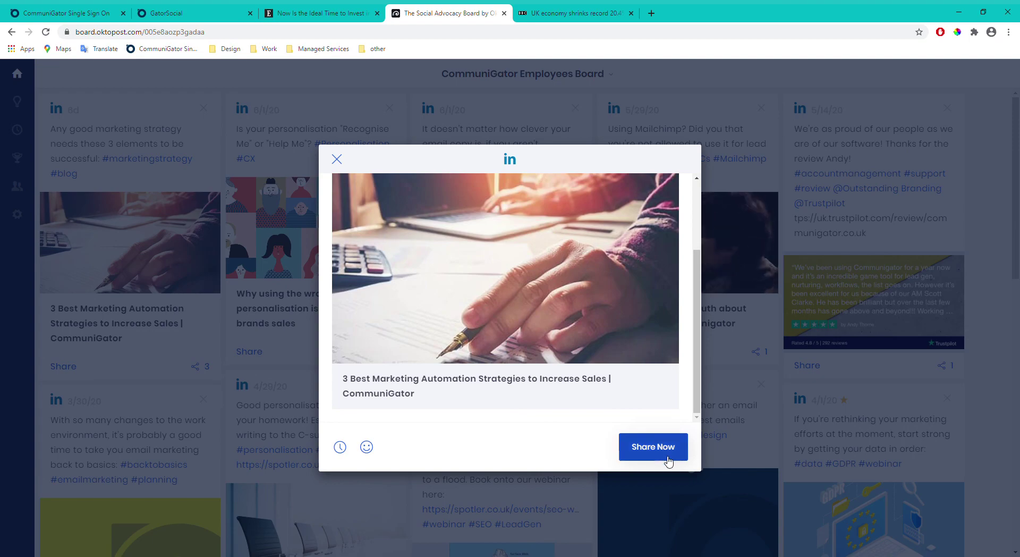
{"action": "left_click", "coordinate": [29, 267]}
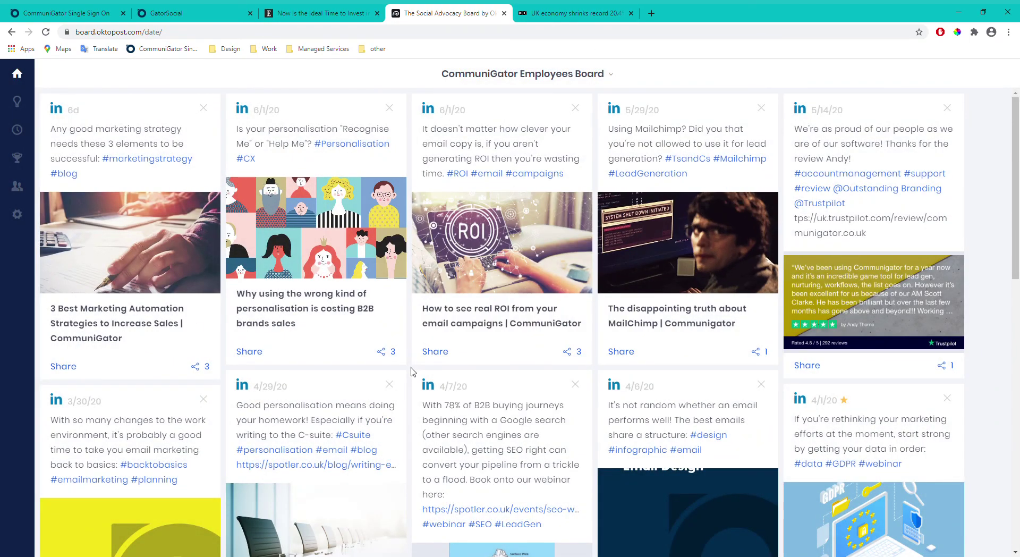
Browse the board's feed, then view the advocate's Suggestions and My Shares pages.
{"action": "scroll", "coordinate": [417, 347], "scroll_direction": "down", "scroll_amount": 3}
{"action": "scroll", "coordinate": [417, 348], "scroll_direction": "up", "scroll_amount": 3}
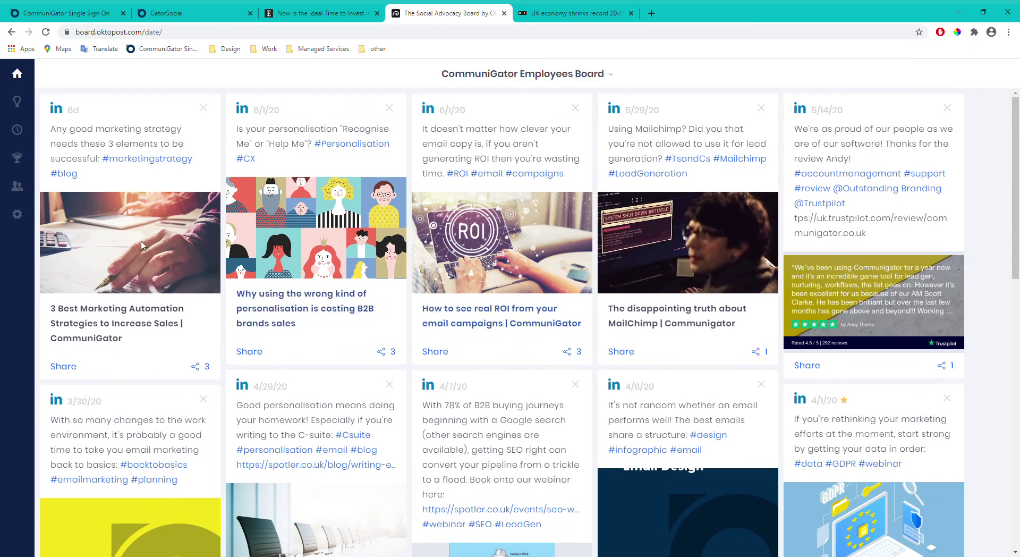
{"action": "left_click", "coordinate": [18, 101]}
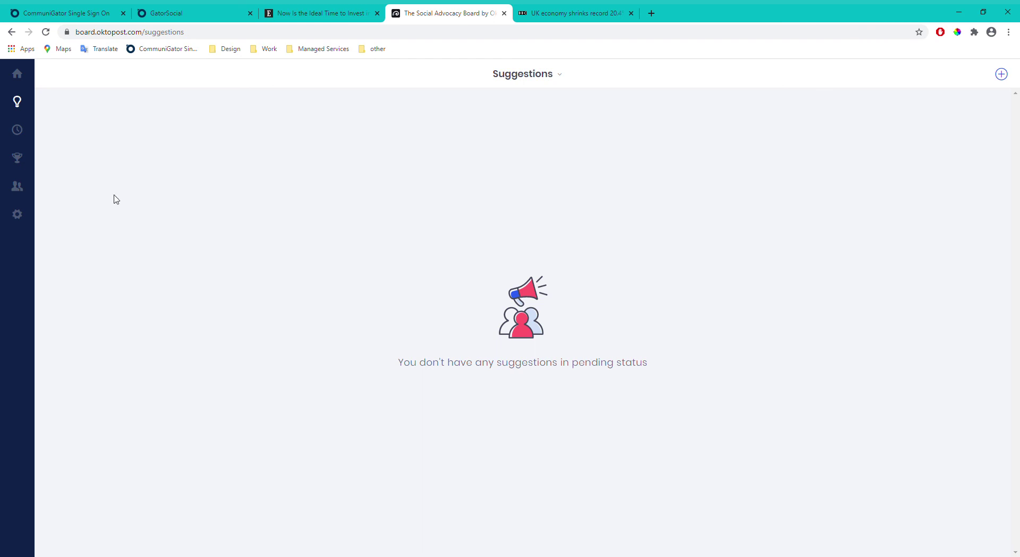
{"action": "left_click", "coordinate": [17, 131]}
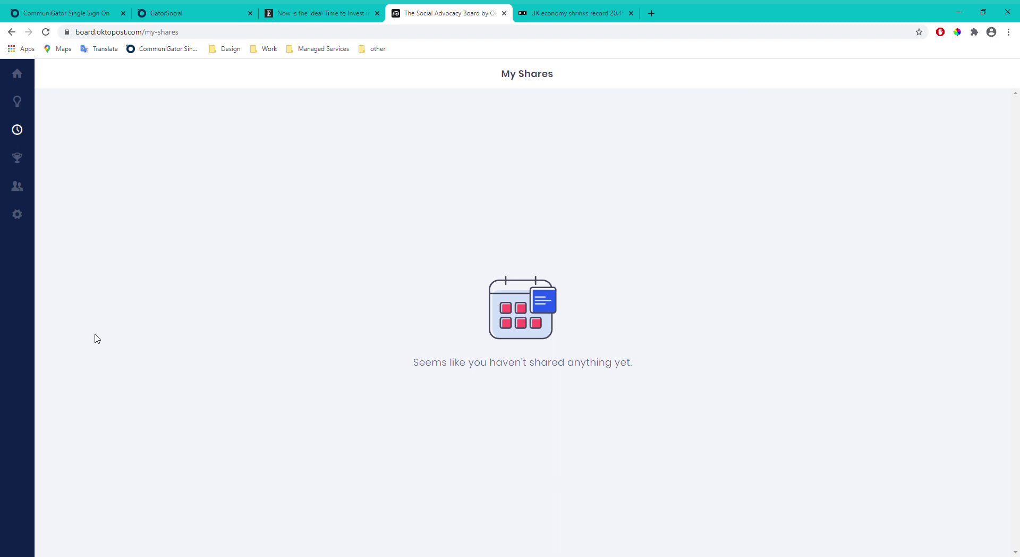
View the advocate leaderboard for this month and rank it by clicks instead of shares.
{"action": "left_click", "coordinate": [18, 158]}
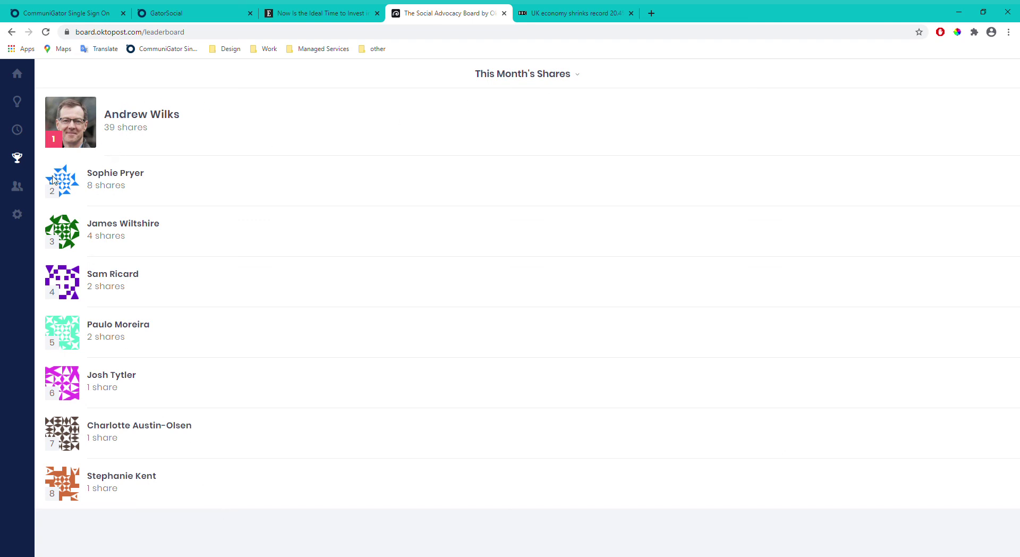
{"action": "left_click", "coordinate": [511, 73]}
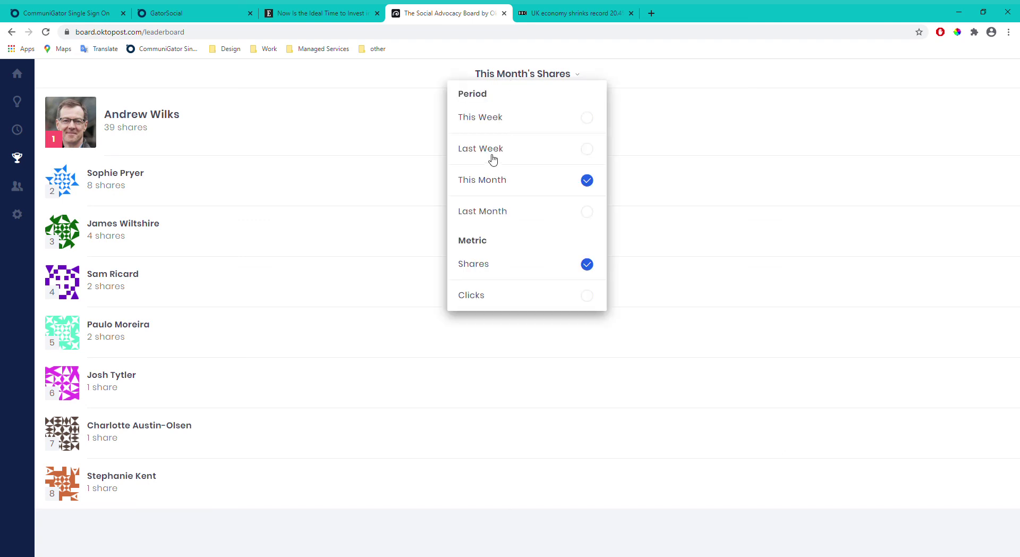
{"action": "left_click", "coordinate": [587, 296]}
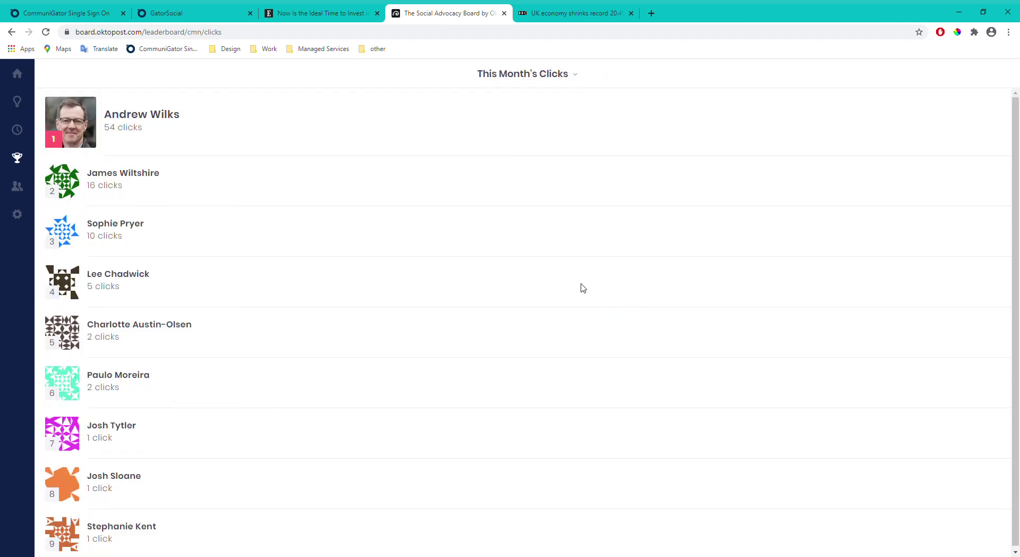
{"action": "left_click", "coordinate": [537, 75]}
View the advocate's social profiles and profile settings, and return to the board's home feed.
{"action": "left_click", "coordinate": [17, 186]}
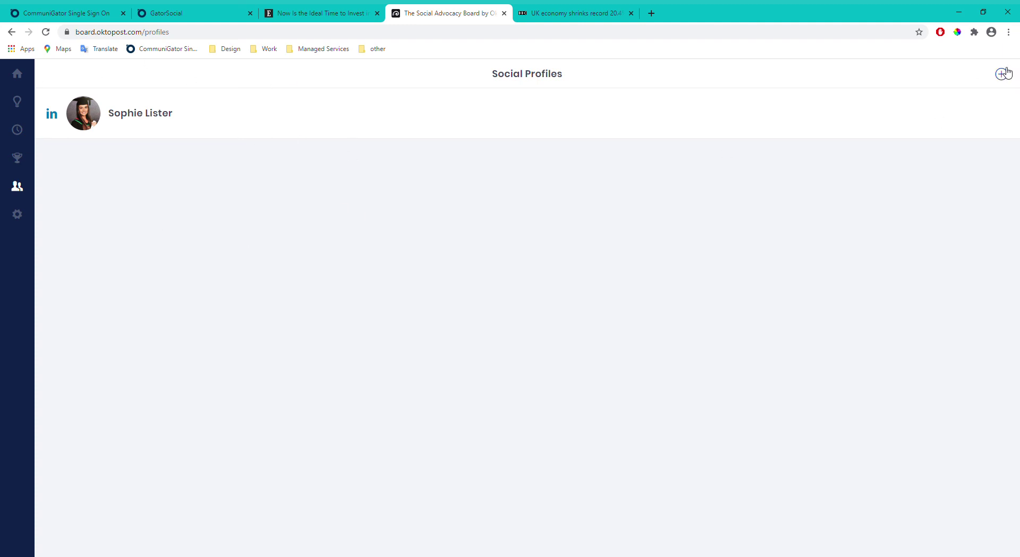
{"action": "left_click", "coordinate": [17, 218]}
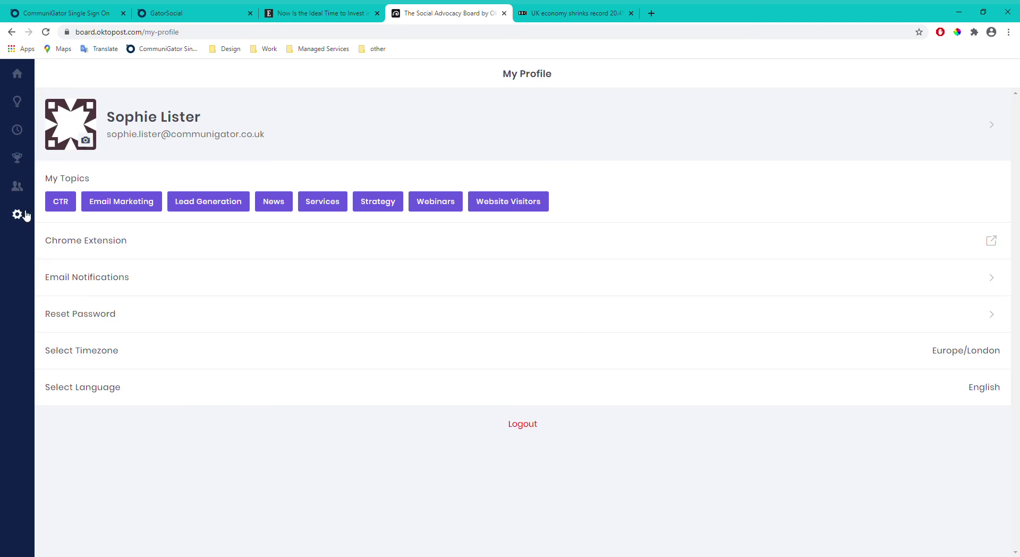
{"action": "left_click", "coordinate": [21, 76]}
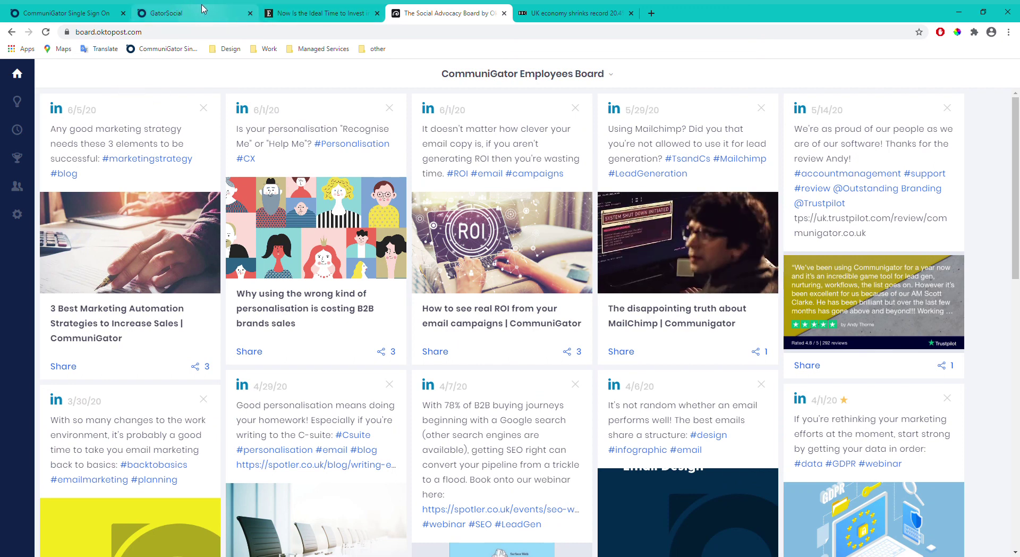
Switch back to GatorSocial and examine the Acquisition analytics, including the funnel, daily posts chart and conversions breakdown.
{"action": "left_click", "coordinate": [184, 9]}
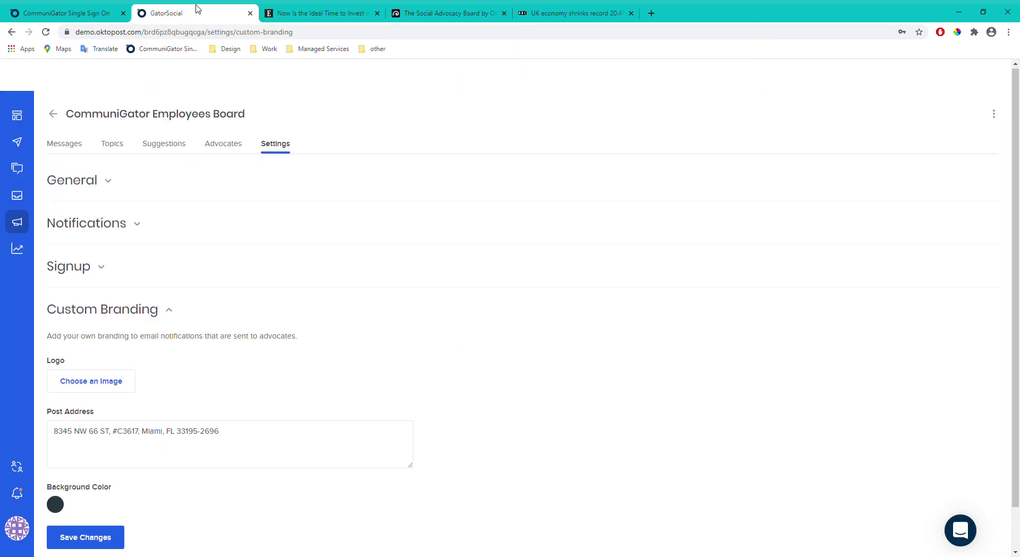
{"action": "left_click", "coordinate": [16, 250]}
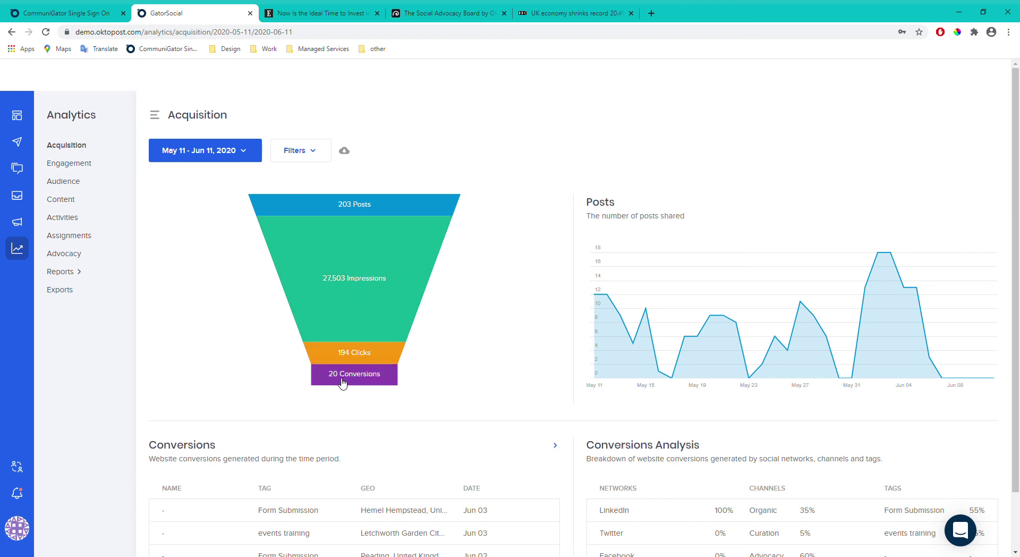
{"action": "mouse_move", "coordinate": [630, 296]}
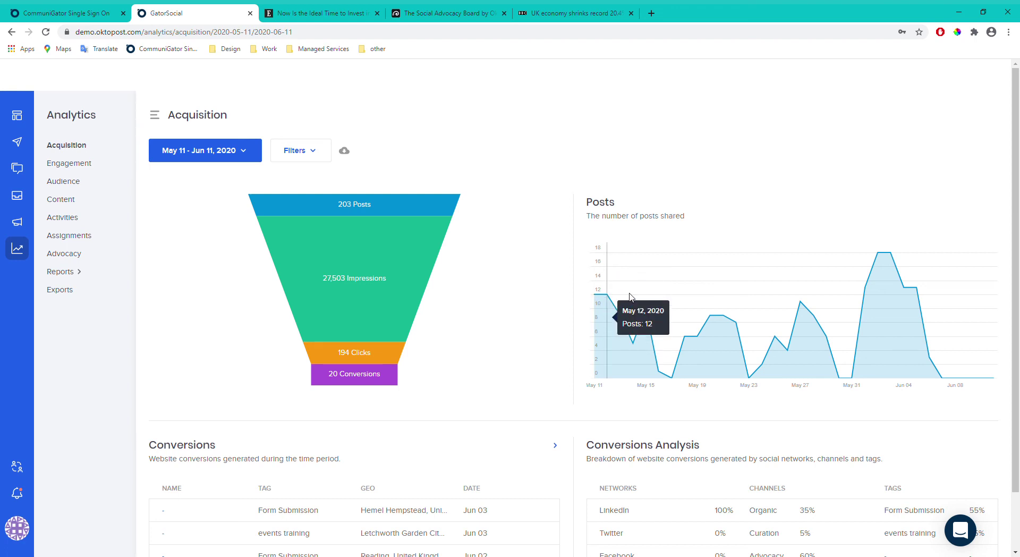
{"action": "mouse_move", "coordinate": [882, 308]}
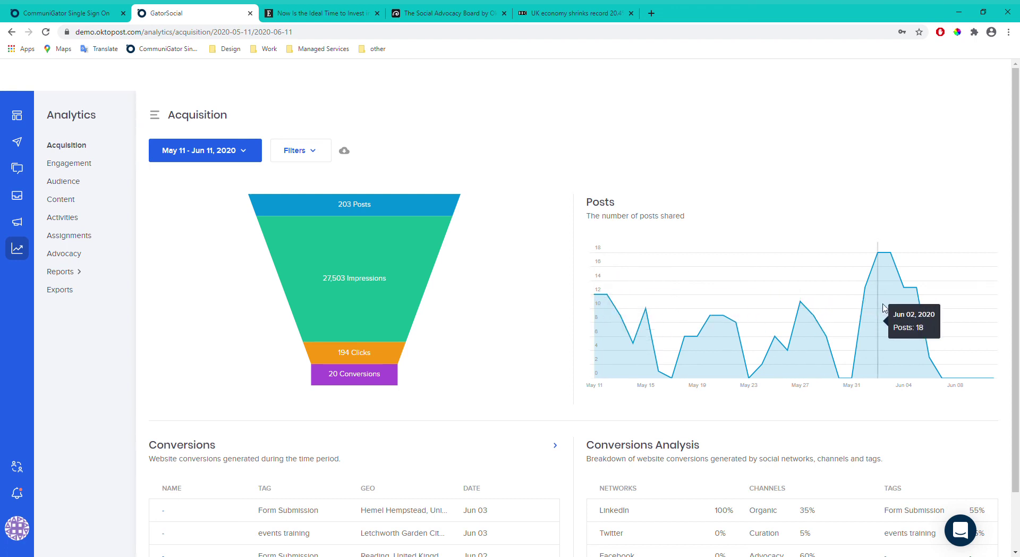
{"action": "scroll", "coordinate": [845, 319], "scroll_direction": "down", "scroll_amount": 1}
{"action": "scroll", "coordinate": [393, 345], "scroll_direction": "down", "scroll_amount": 1}
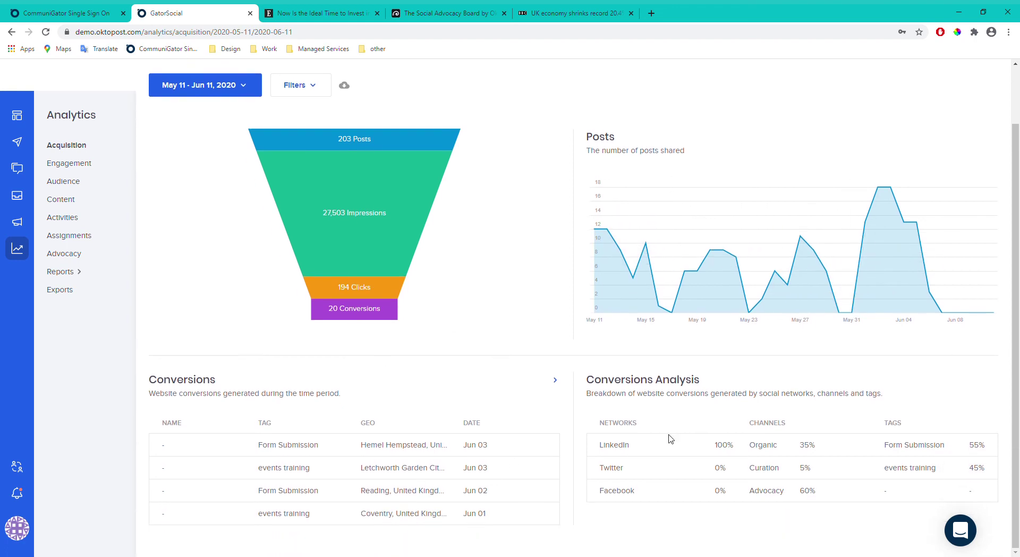
{"action": "scroll", "coordinate": [296, 291], "scroll_direction": "up", "scroll_amount": 2}
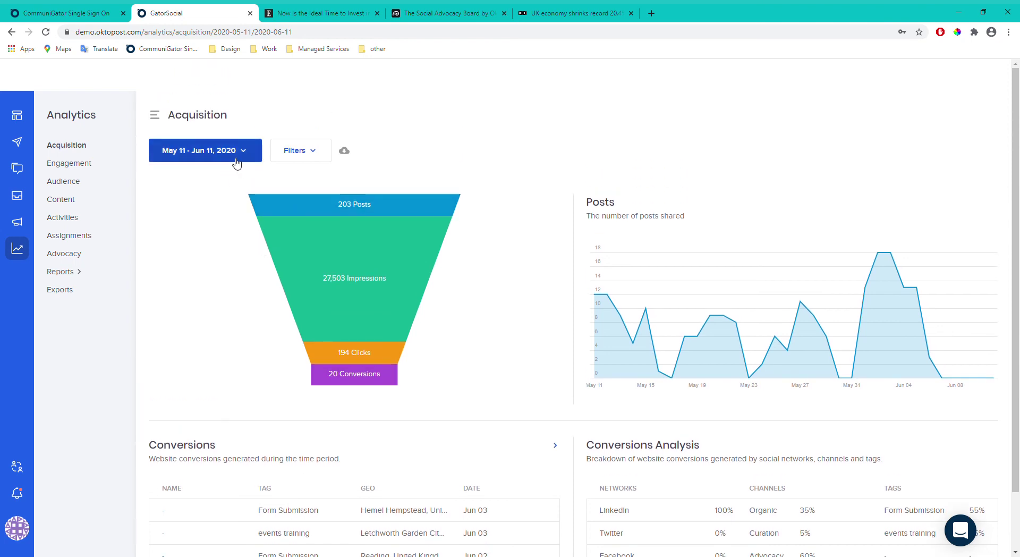
View the date range and filter options of the Acquisition report and close them without changes.
{"action": "left_click", "coordinate": [236, 160]}
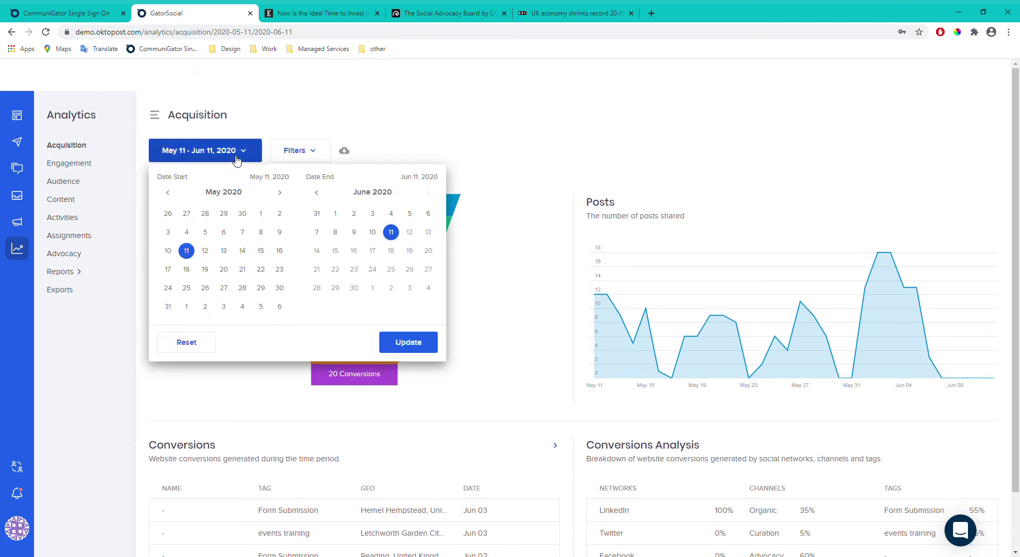
{"action": "left_click", "coordinate": [323, 113]}
{"action": "left_click", "coordinate": [306, 146]}
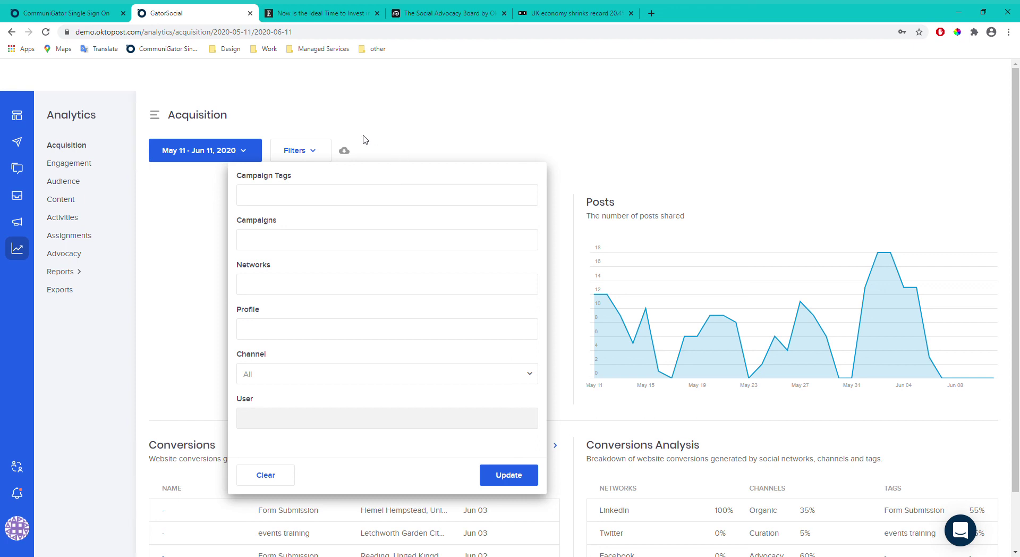
{"action": "left_click", "coordinate": [384, 137]}
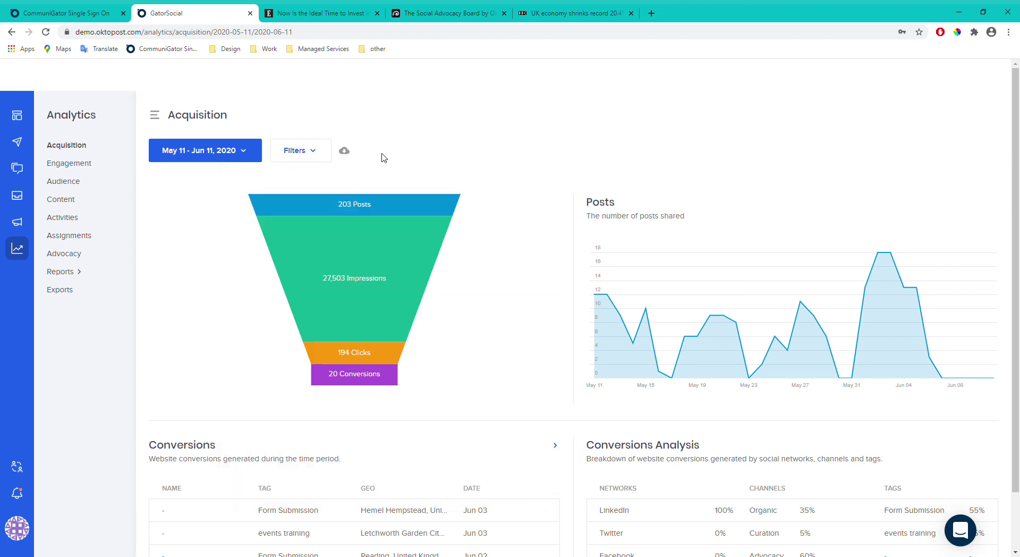
Examine the Engagement analytics, including the metrics, the network and channel breakdowns and the time-of-day chart.
{"action": "left_click", "coordinate": [67, 163]}
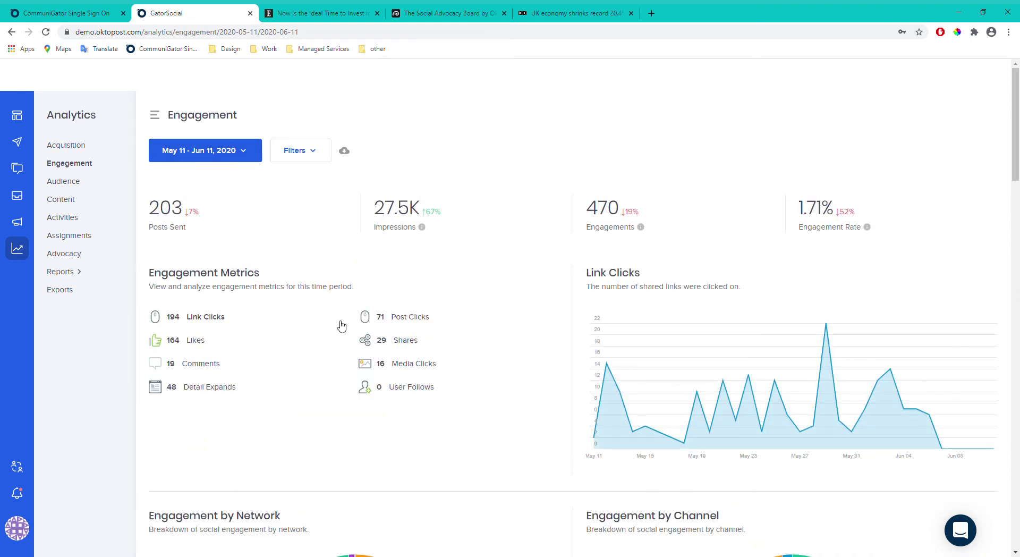
{"action": "scroll", "coordinate": [558, 337], "scroll_direction": "down", "scroll_amount": 8}
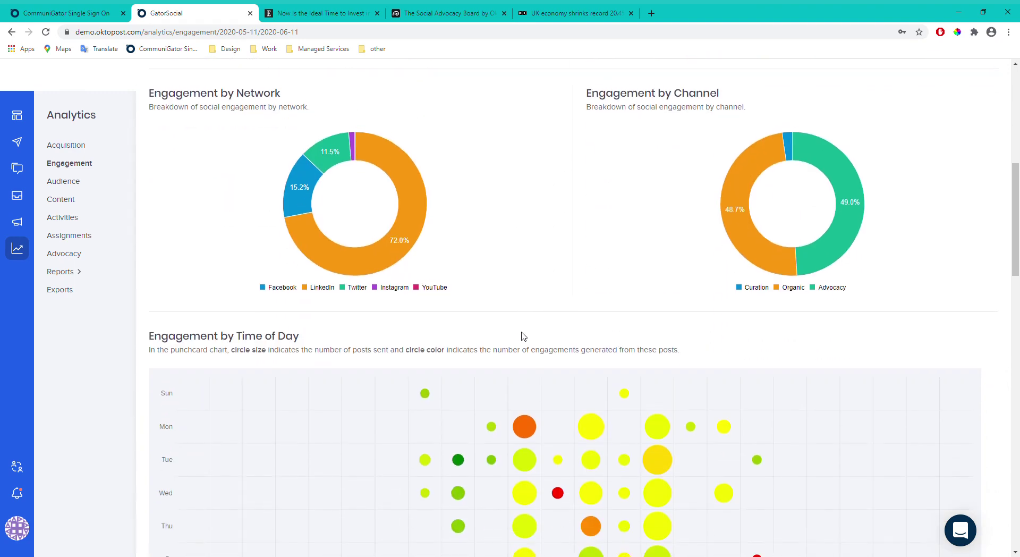
{"action": "scroll", "coordinate": [523, 336], "scroll_direction": "down", "scroll_amount": 2}
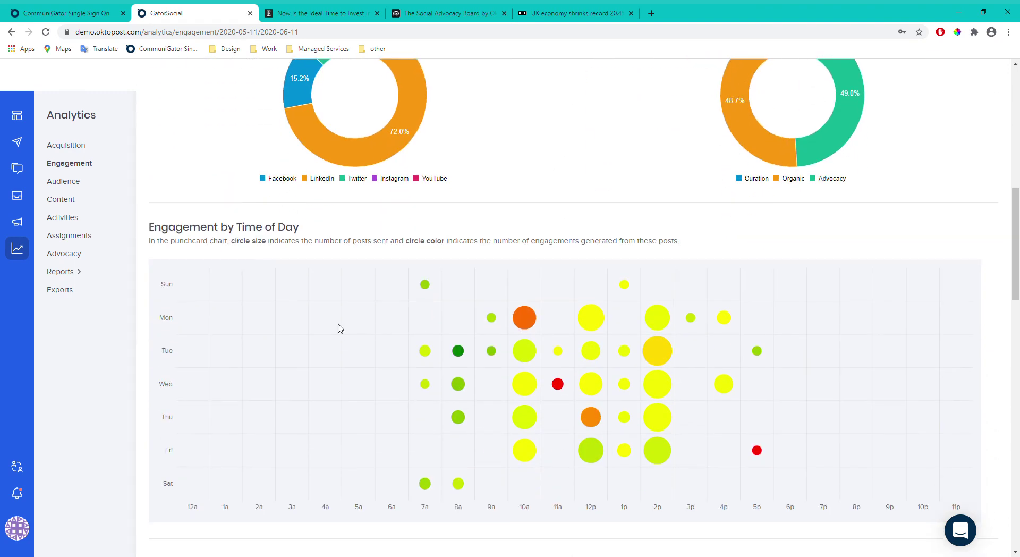
{"action": "scroll", "coordinate": [341, 328], "scroll_direction": "down", "scroll_amount": 1}
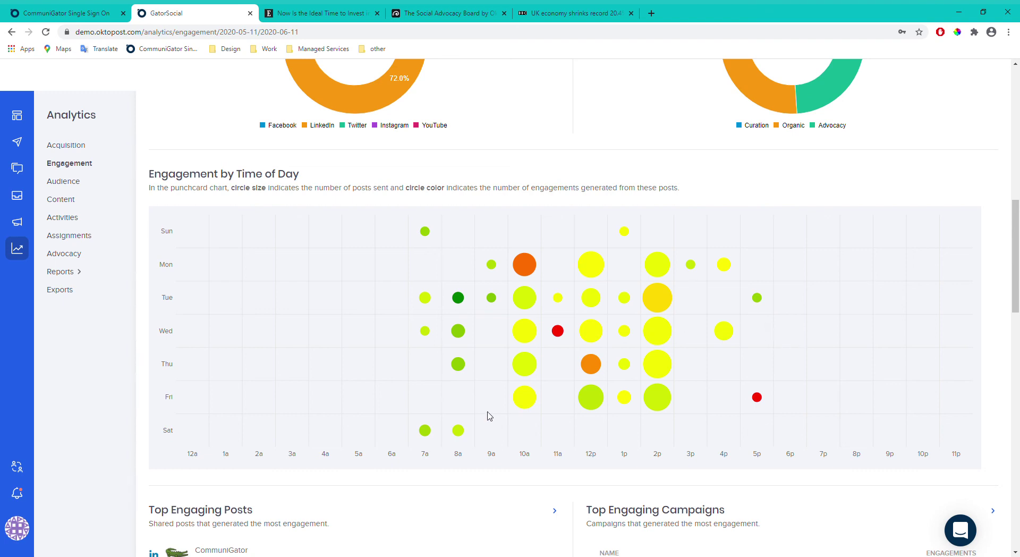
Examine the rest of the Engagement analytics, including the time-of-day chart, top engaging posts and campaigns, and top tweets.
{"action": "scroll", "coordinate": [744, 343], "scroll_direction": "down", "scroll_amount": 2}
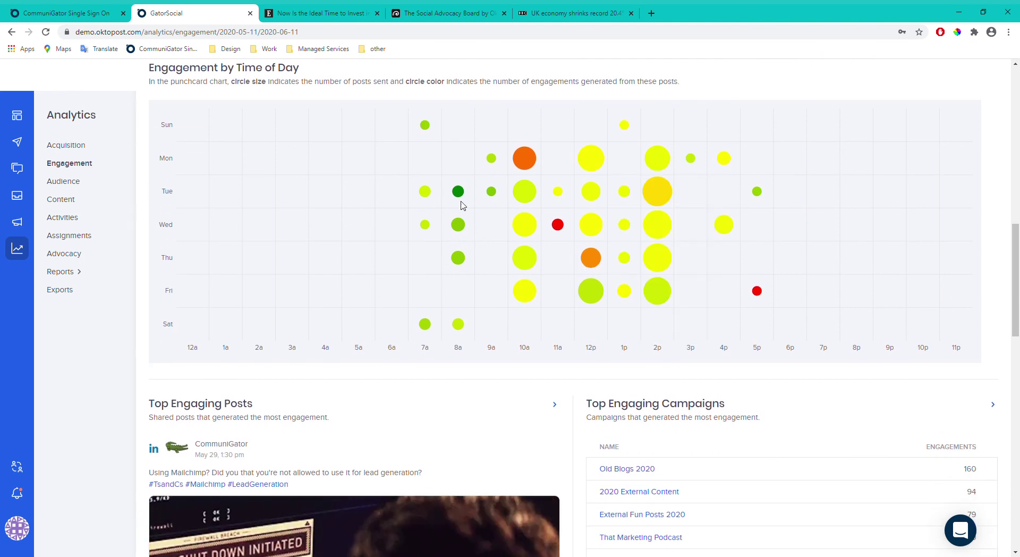
{"action": "mouse_move", "coordinate": [464, 197]}
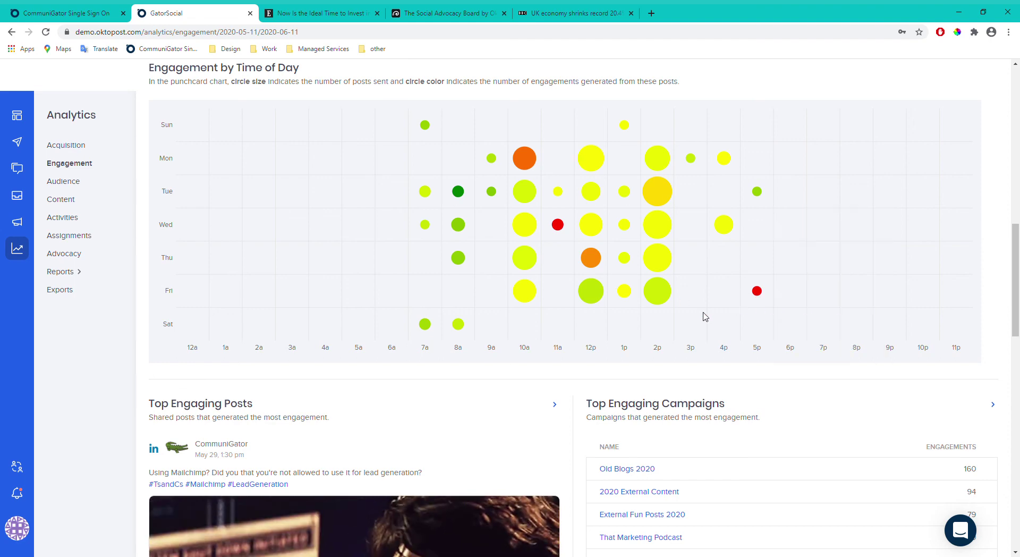
{"action": "scroll", "coordinate": [405, 348], "scroll_direction": "down", "scroll_amount": 5}
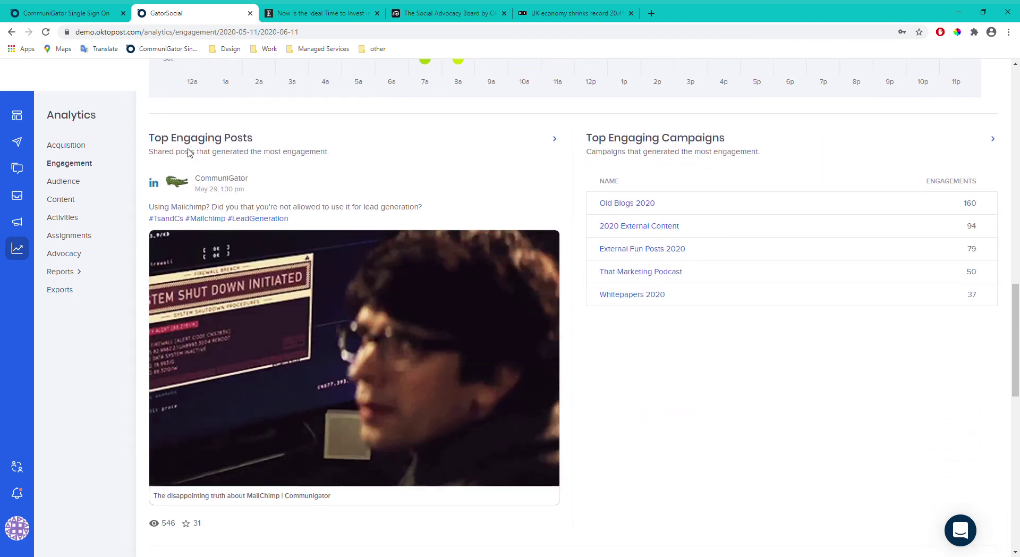
{"action": "scroll", "coordinate": [788, 293], "scroll_direction": "down", "scroll_amount": 2}
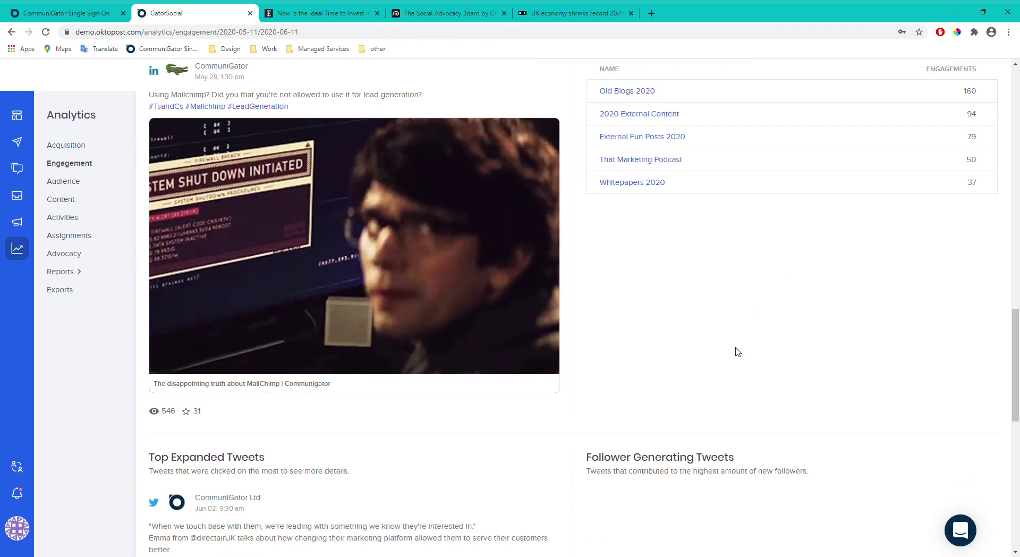
{"action": "scroll", "coordinate": [424, 354], "scroll_direction": "down", "scroll_amount": 5}
{"action": "scroll", "coordinate": [469, 329], "scroll_direction": "up", "scroll_amount": 13}
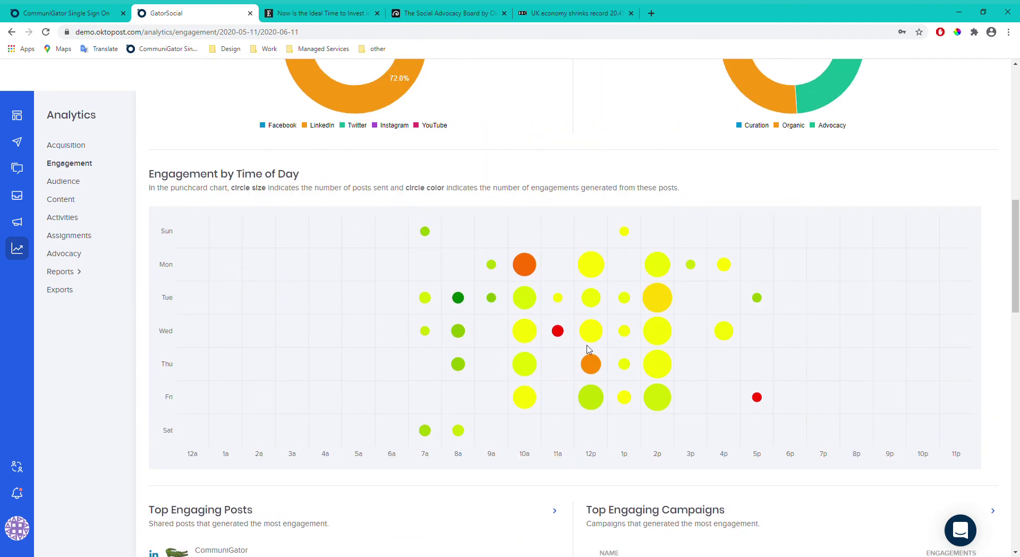
{"action": "scroll", "coordinate": [588, 349], "scroll_direction": "up", "scroll_amount": 12}
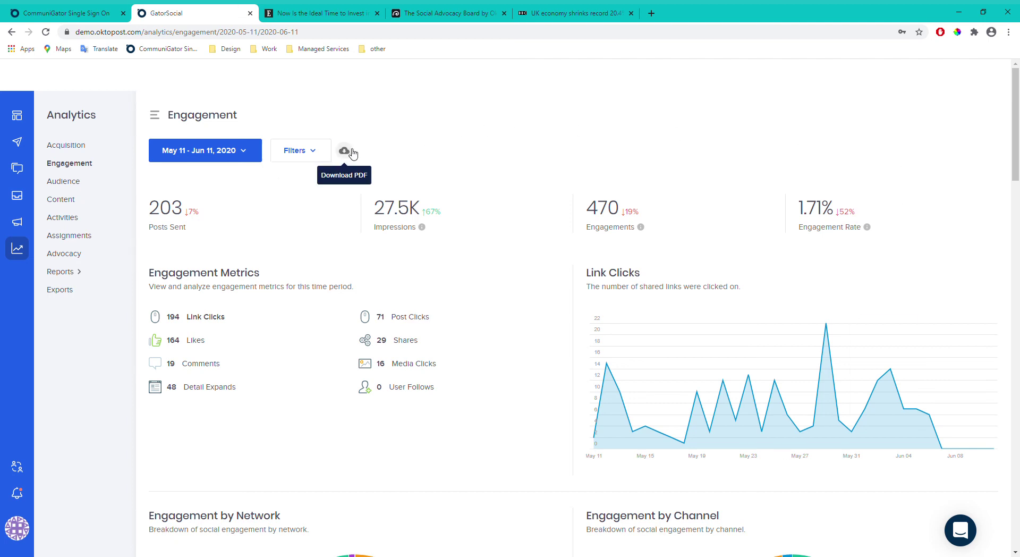
Examine the Audience analytics, including follower trends, followers by network, mentions and click demographics.
{"action": "left_click", "coordinate": [74, 182]}
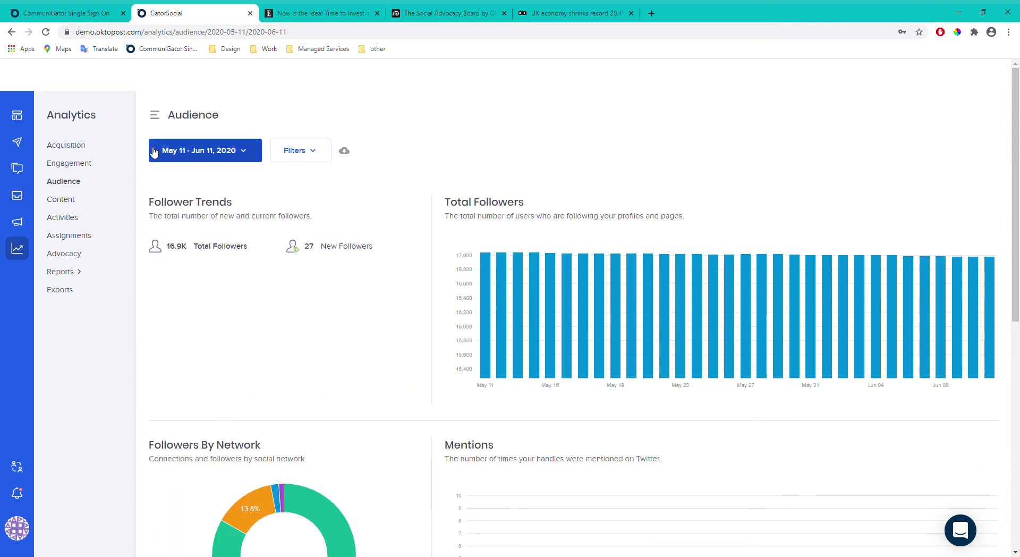
{"action": "scroll", "coordinate": [473, 269], "scroll_direction": "down", "scroll_amount": 5}
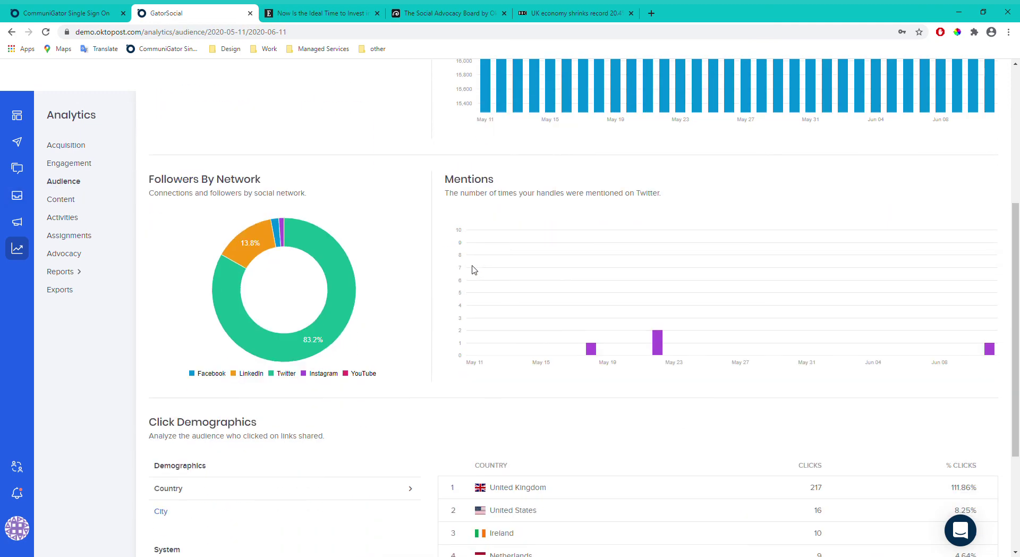
{"action": "scroll", "coordinate": [451, 269], "scroll_direction": "down", "scroll_amount": 3}
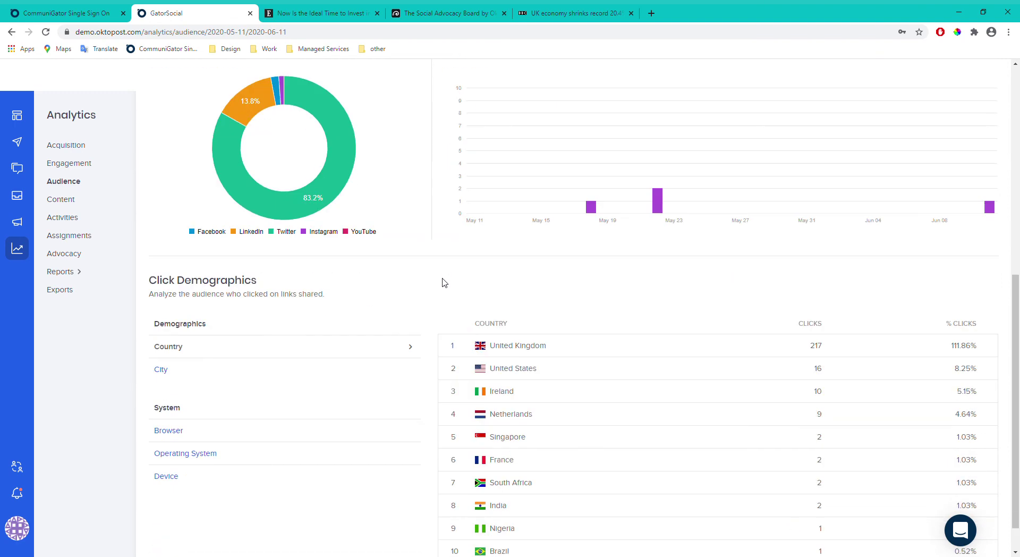
{"action": "scroll", "coordinate": [445, 283], "scroll_direction": "down", "scroll_amount": 1}
{"action": "scroll", "coordinate": [608, 402], "scroll_direction": "down", "scroll_amount": 1}
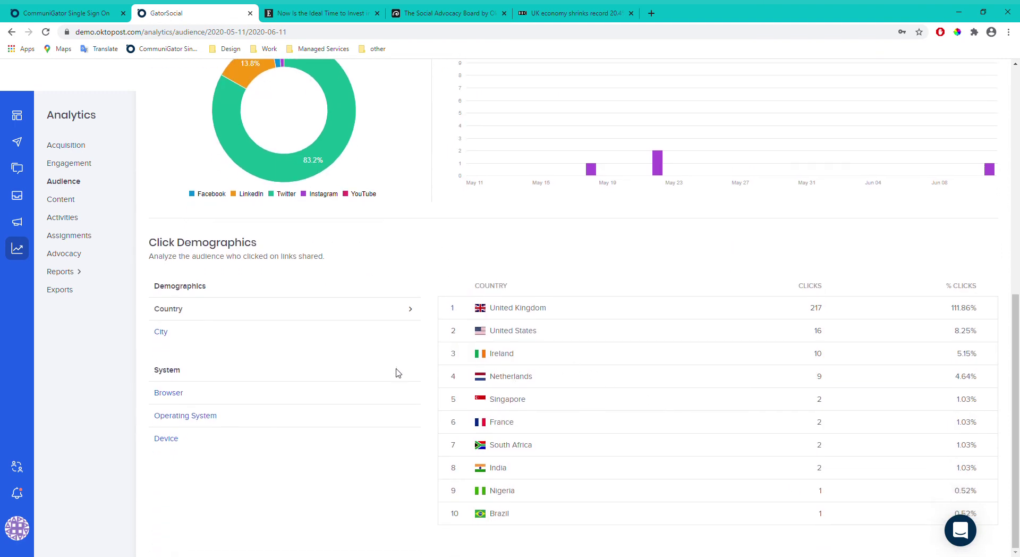
{"action": "scroll", "coordinate": [398, 377], "scroll_direction": "up", "scroll_amount": 8}
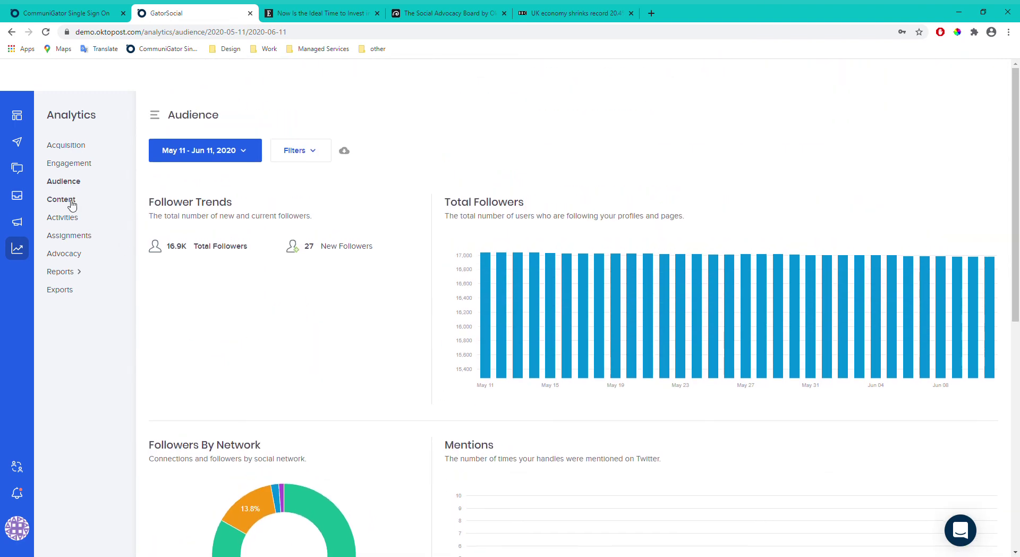
Examine the Content analytics, including posts by type, top engaging and converting links, top messages and the keyword word cloud.
{"action": "left_click", "coordinate": [72, 204]}
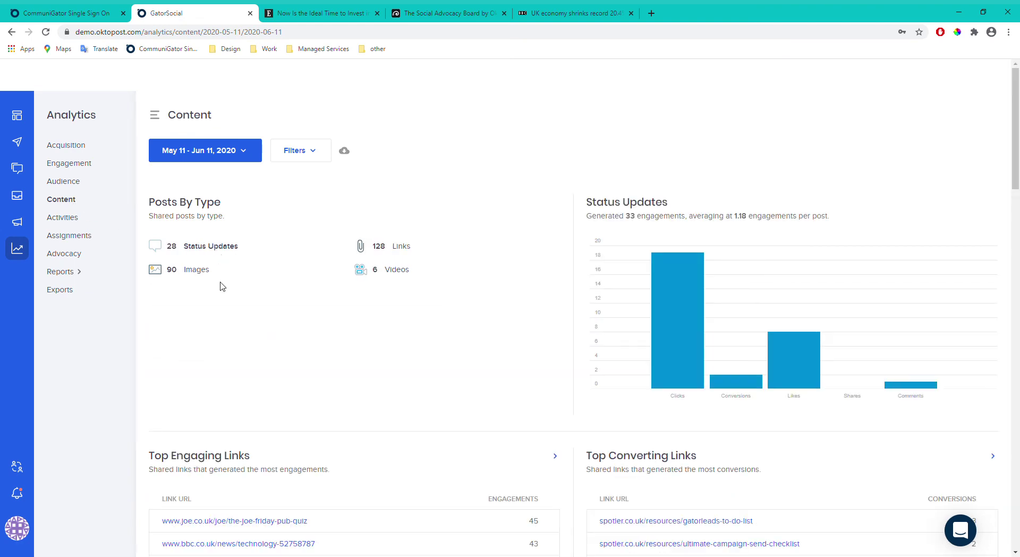
{"action": "mouse_move", "coordinate": [691, 317]}
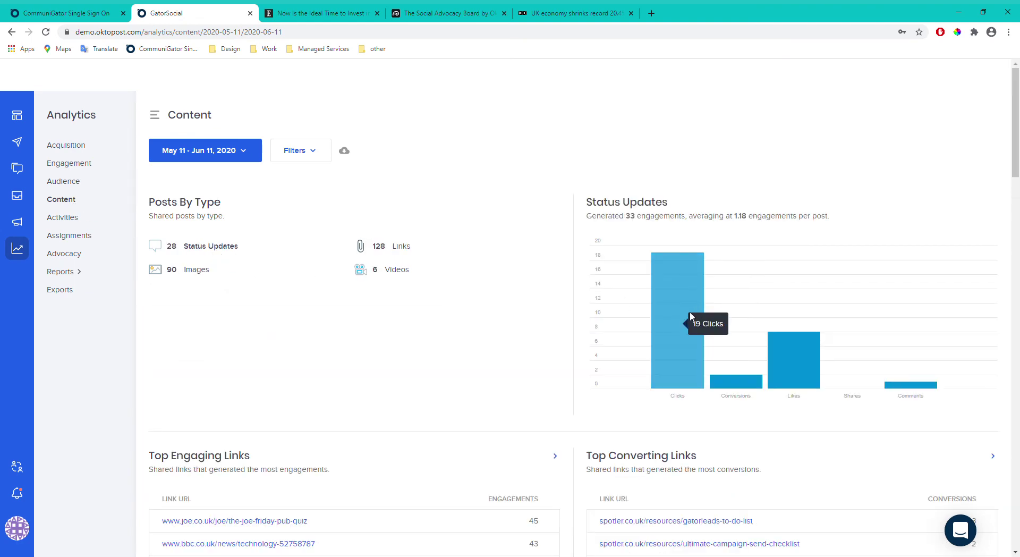
{"action": "scroll", "coordinate": [485, 321], "scroll_direction": "down", "scroll_amount": 3}
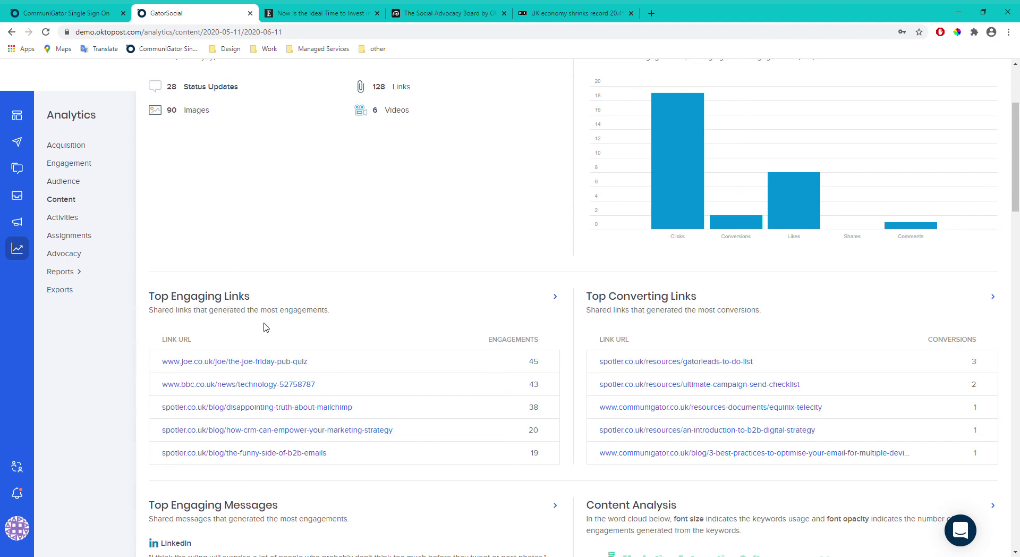
{"action": "scroll", "coordinate": [266, 327], "scroll_direction": "down", "scroll_amount": 1}
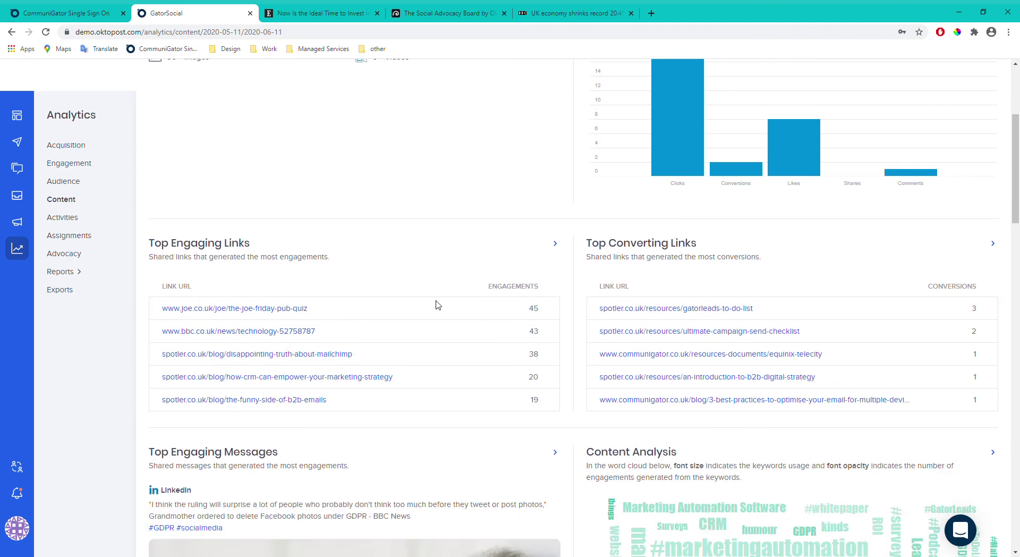
{"action": "scroll", "coordinate": [437, 304], "scroll_direction": "down", "scroll_amount": 5}
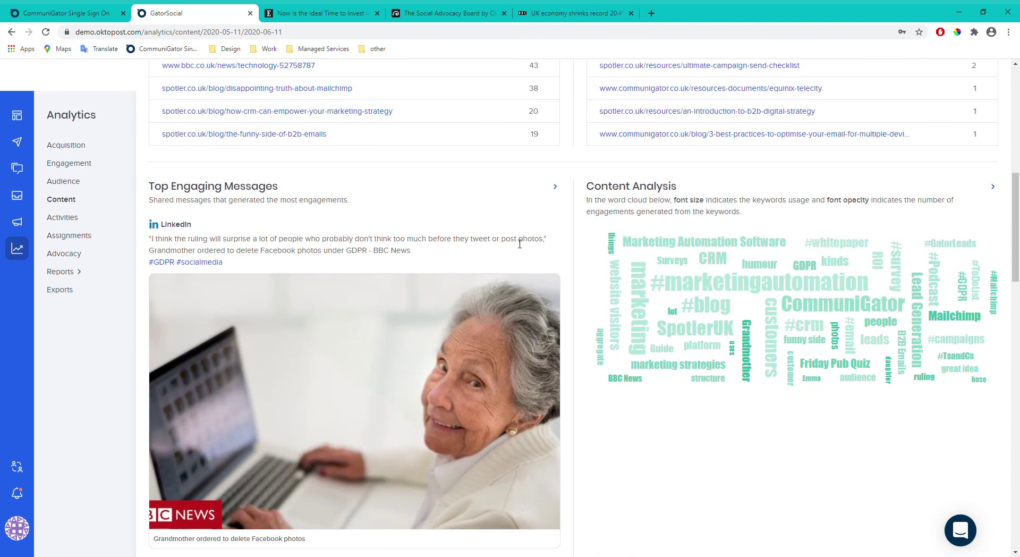
{"action": "scroll", "coordinate": [304, 227], "scroll_direction": "up", "scroll_amount": 4}
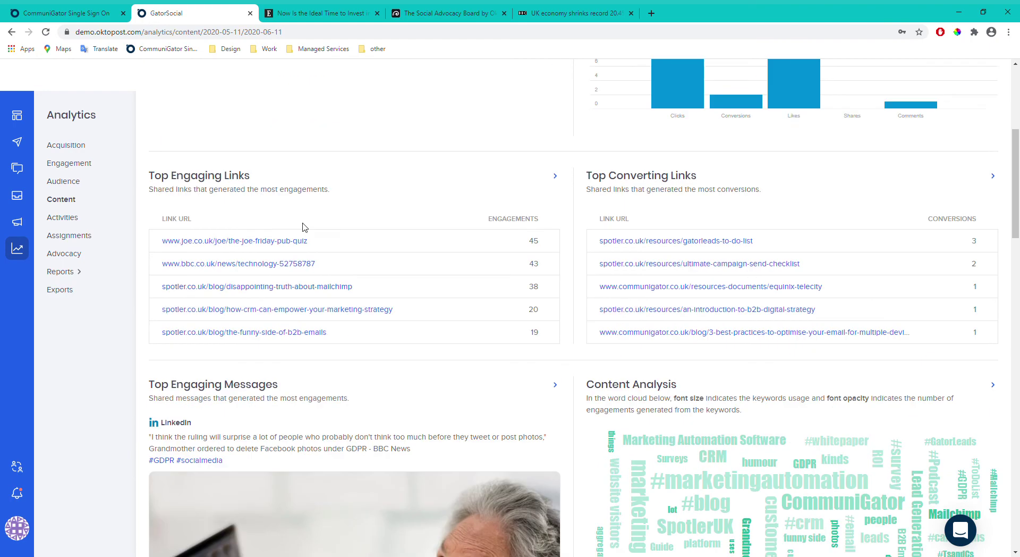
{"action": "scroll", "coordinate": [305, 227], "scroll_direction": "up", "scroll_amount": 5}
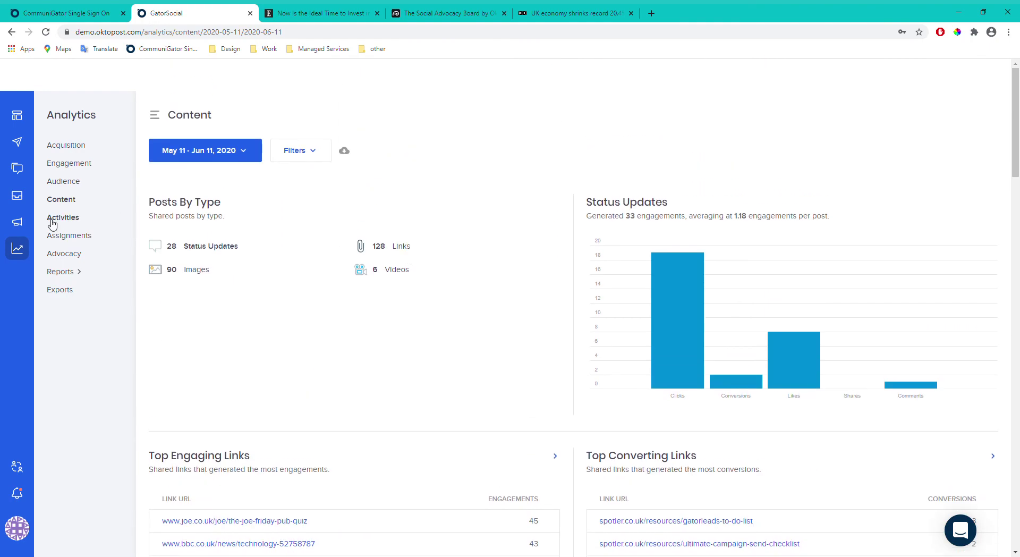
Examine the Activities analytics, including lead activities, the network and status breakdowns and the recent activities list.
{"action": "left_click", "coordinate": [53, 219]}
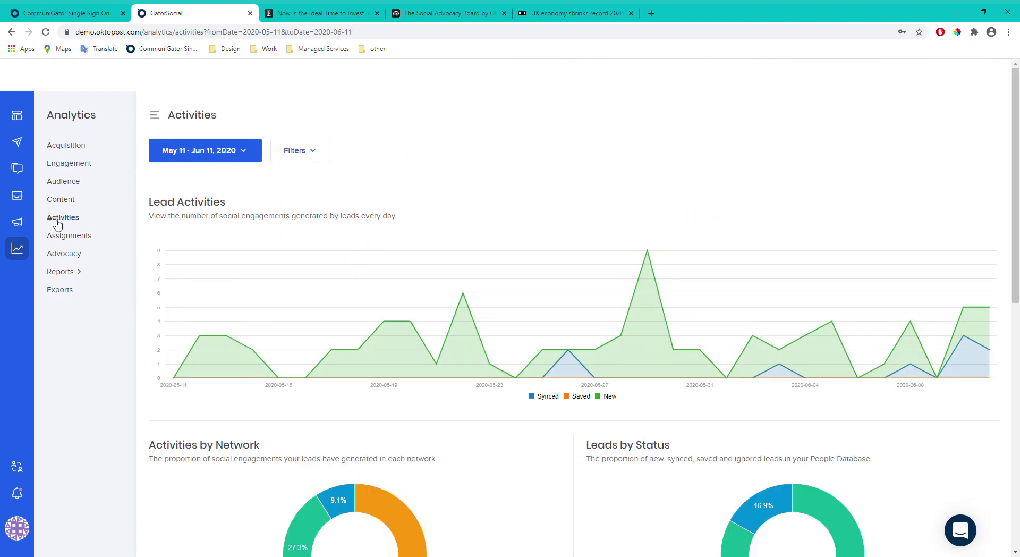
{"action": "scroll", "coordinate": [287, 212], "scroll_direction": "down", "scroll_amount": 5}
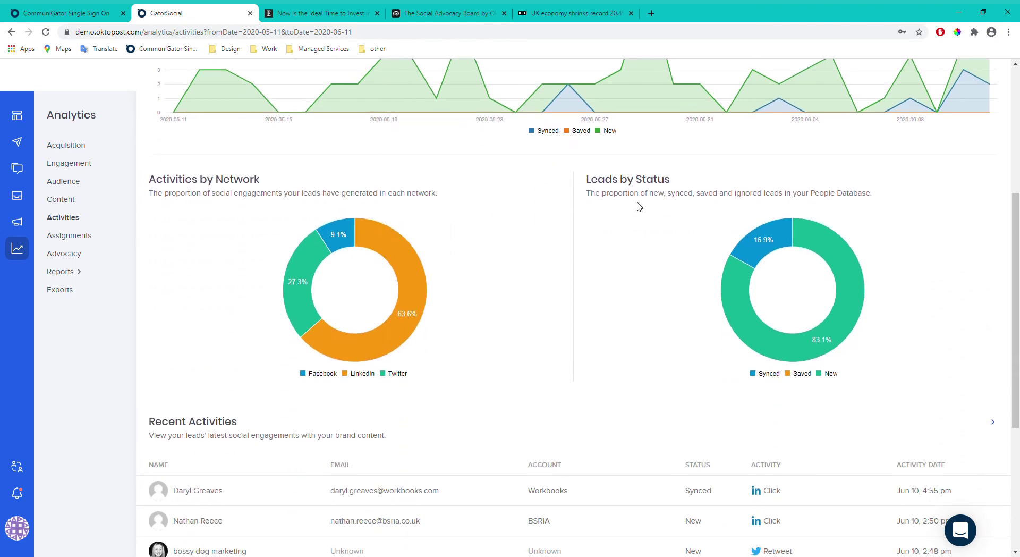
{"action": "scroll", "coordinate": [639, 206], "scroll_direction": "down", "scroll_amount": 4}
{"action": "scroll", "coordinate": [668, 203], "scroll_direction": "down", "scroll_amount": 1}
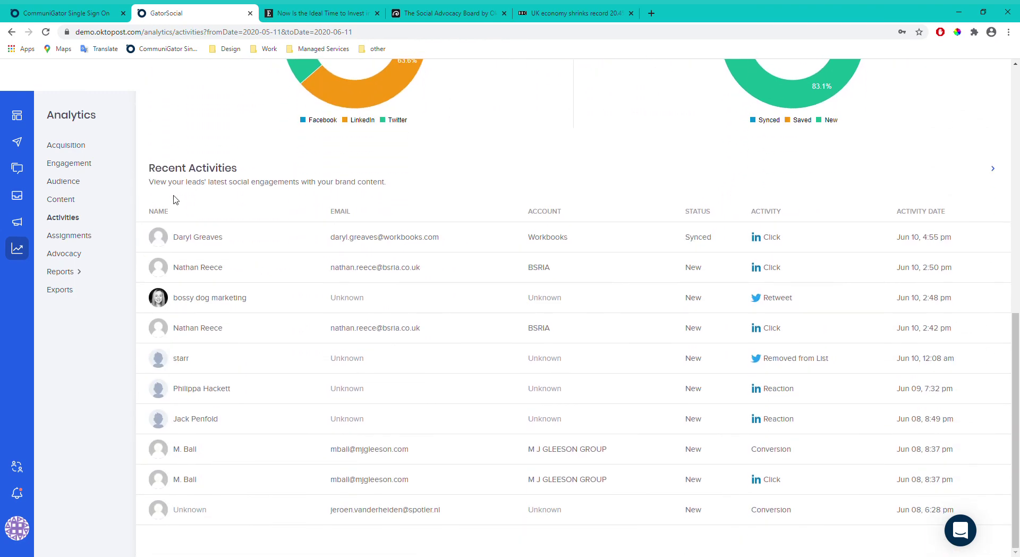
View the Assignments analytics and the Advocacy analytics, including user sessions, top advocates and the most popular message.
{"action": "left_click", "coordinate": [69, 236]}
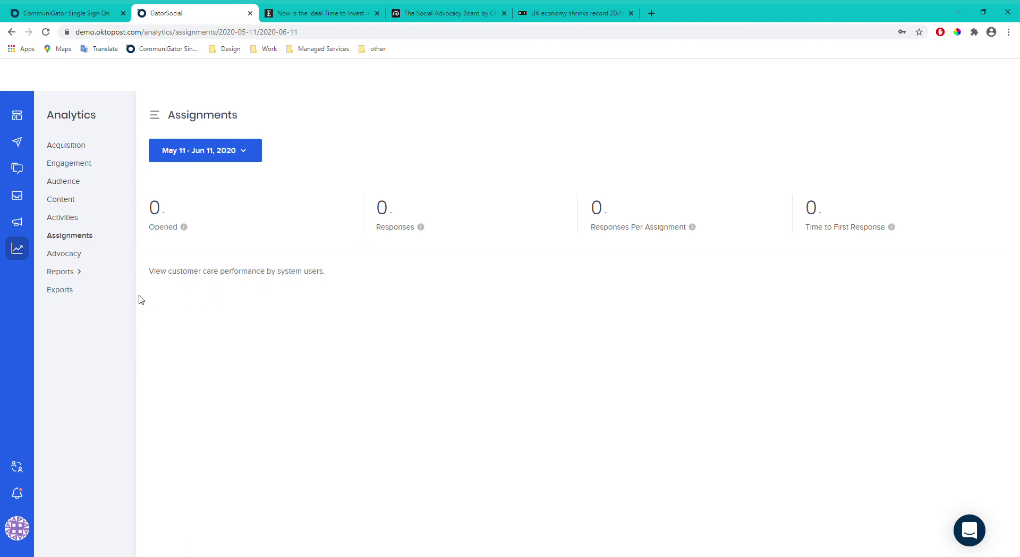
{"action": "left_click", "coordinate": [58, 259]}
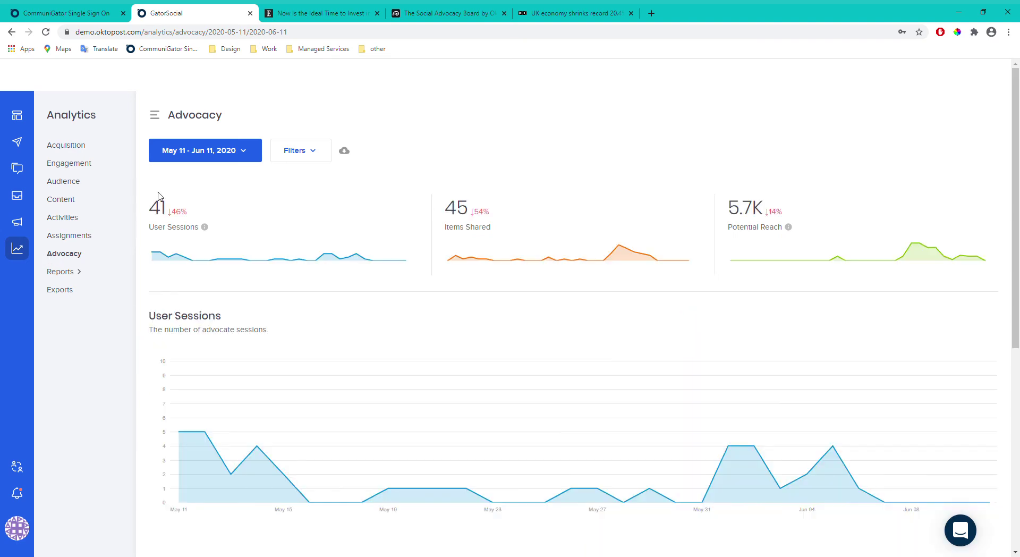
{"action": "scroll", "coordinate": [391, 254], "scroll_direction": "down", "scroll_amount": 6}
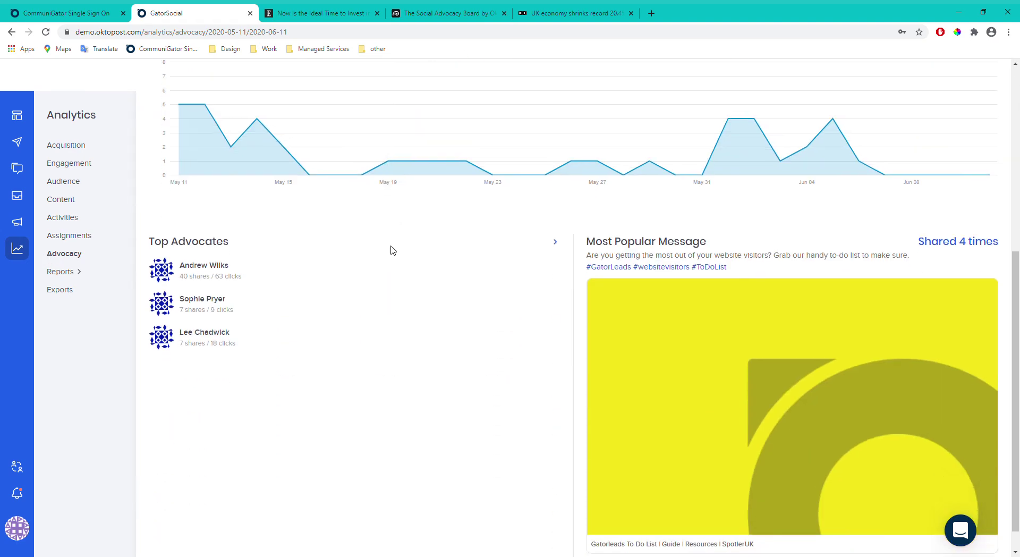
{"action": "scroll", "coordinate": [392, 250], "scroll_direction": "up", "scroll_amount": 6}
View the detailed reports for posts, campaigns, campaign tags, profiles, board users, message assets and conversions.
{"action": "left_click", "coordinate": [59, 271]}
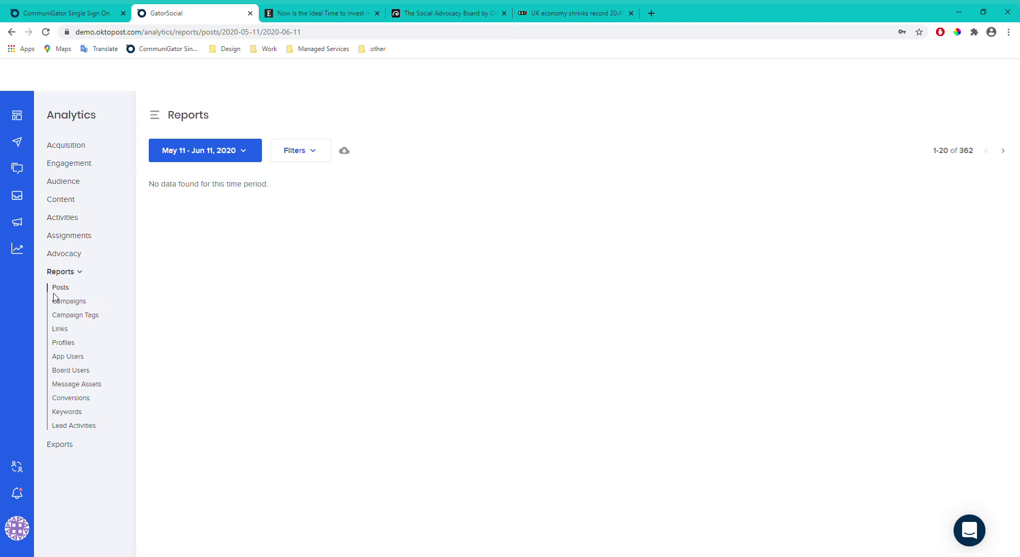
{"action": "left_click", "coordinate": [68, 301]}
{"action": "left_click", "coordinate": [68, 316]}
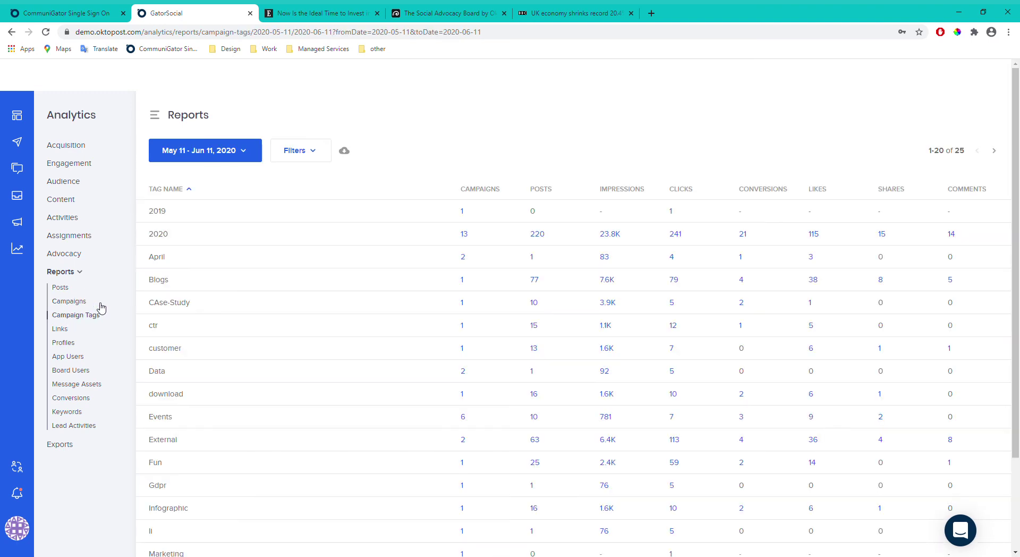
{"action": "left_click", "coordinate": [68, 342]}
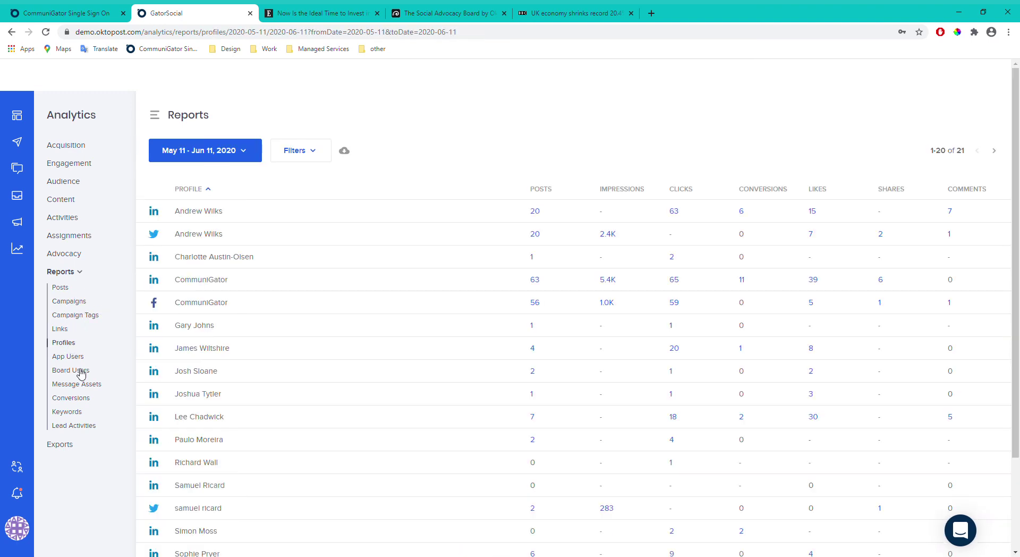
{"action": "left_click", "coordinate": [81, 371]}
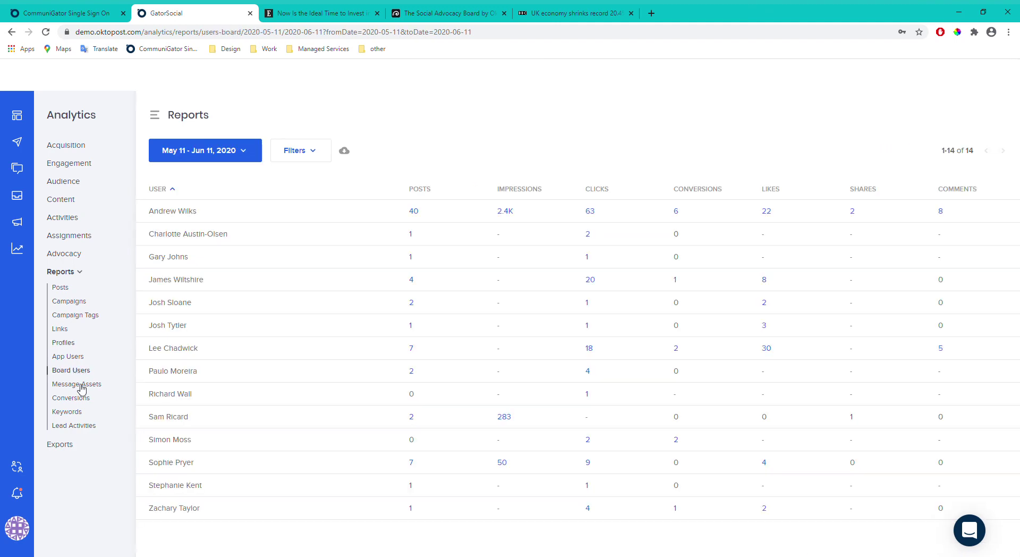
{"action": "left_click", "coordinate": [78, 386]}
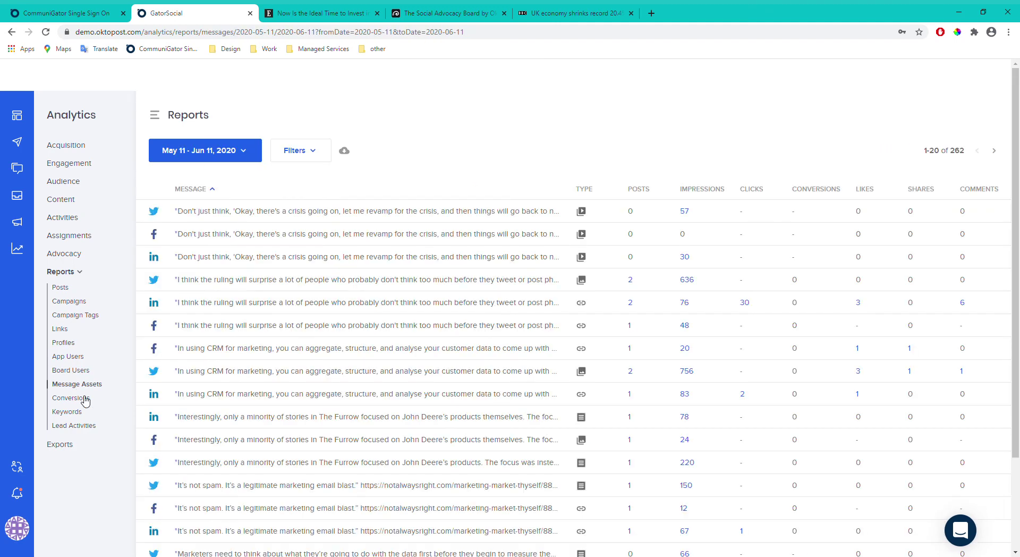
{"action": "left_click", "coordinate": [85, 398]}
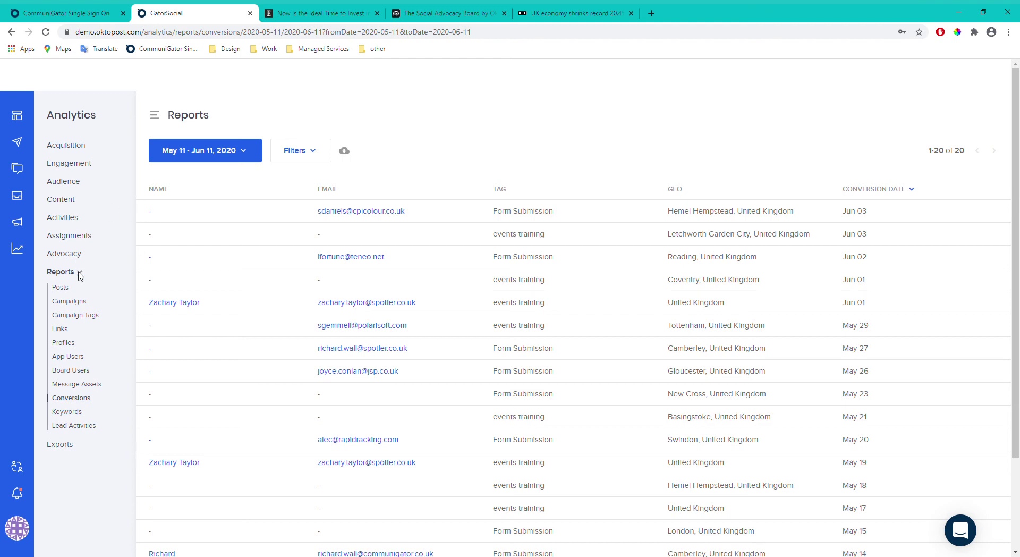
View the scheduled exports and the settings and destination options for a new export, and close it without saving.
{"action": "left_click", "coordinate": [60, 444]}
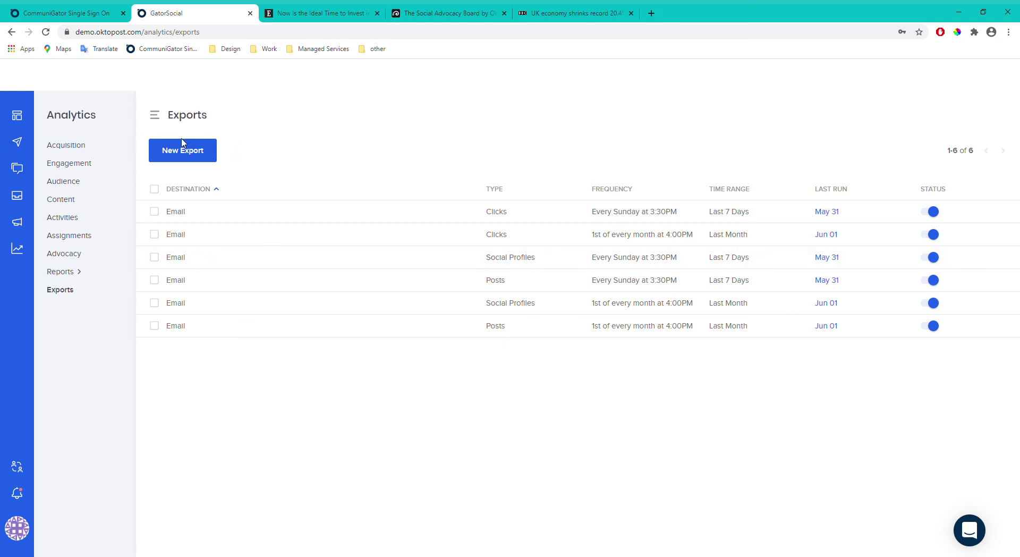
{"action": "left_click", "coordinate": [213, 152]}
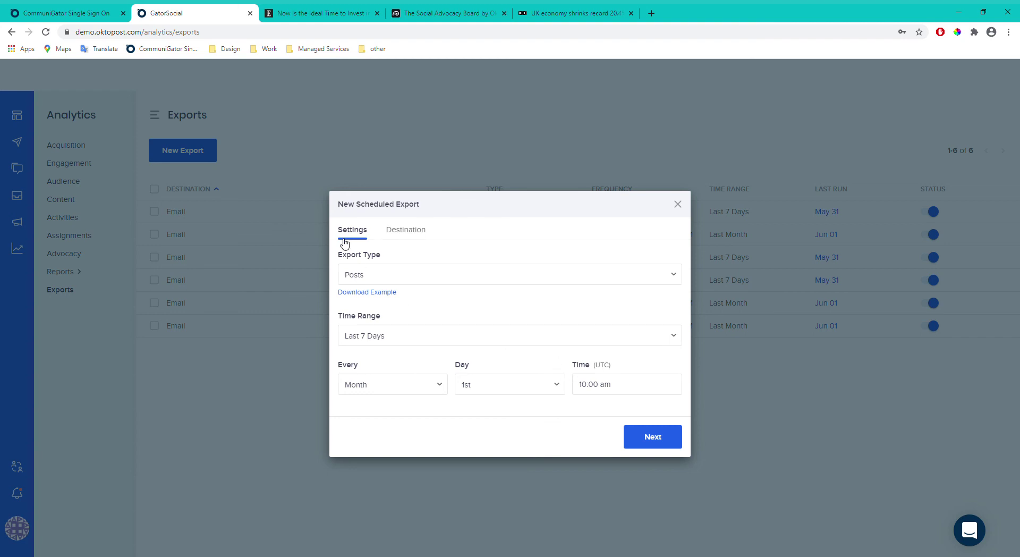
{"action": "left_click", "coordinate": [422, 229]}
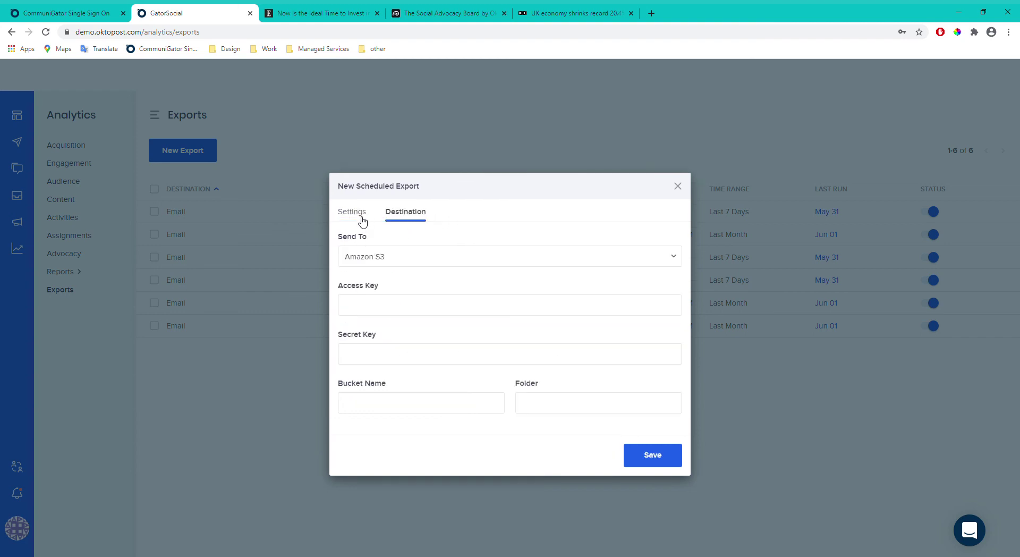
{"action": "left_click", "coordinate": [352, 213]}
{"action": "left_click", "coordinate": [678, 203]}
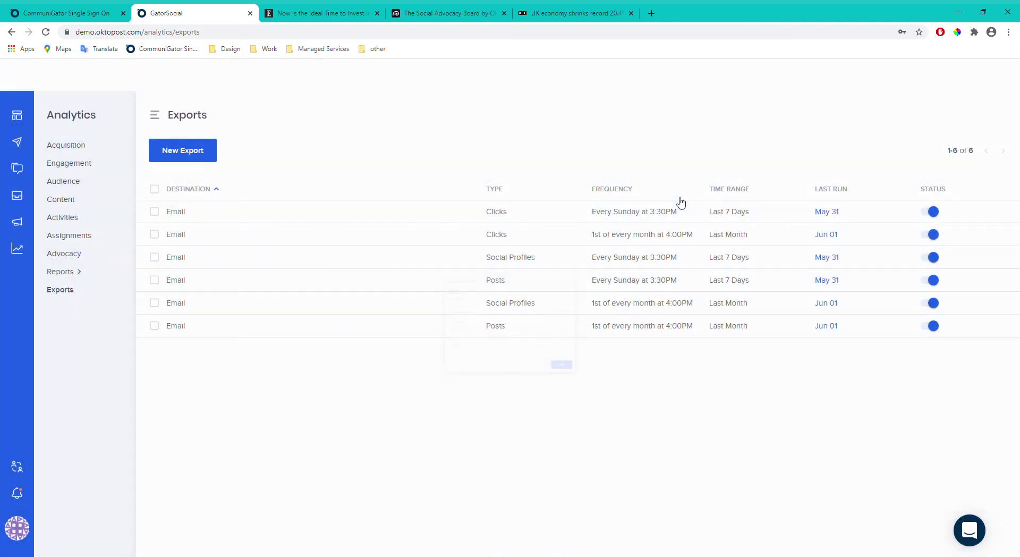